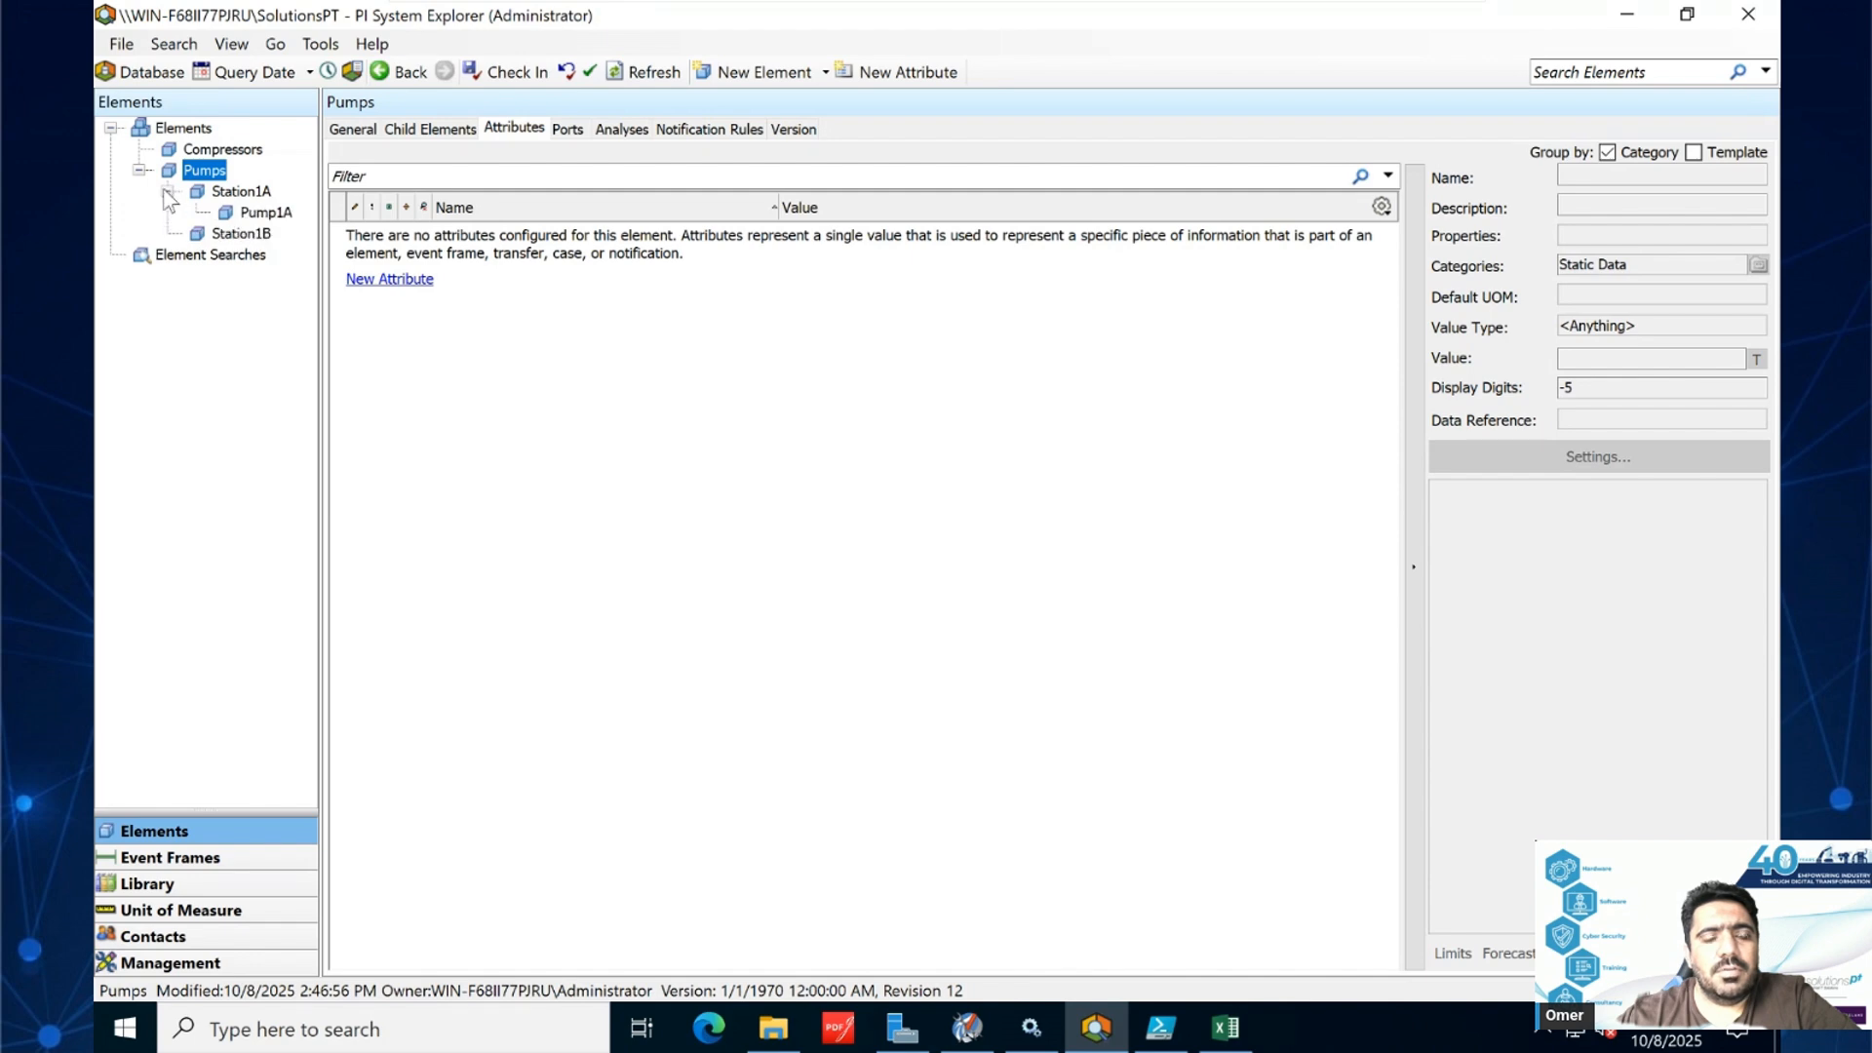
- Browse the Pumps hierarchy and compare the attributes of Station1A with those of its child element Pump1A
left_click(245, 214)
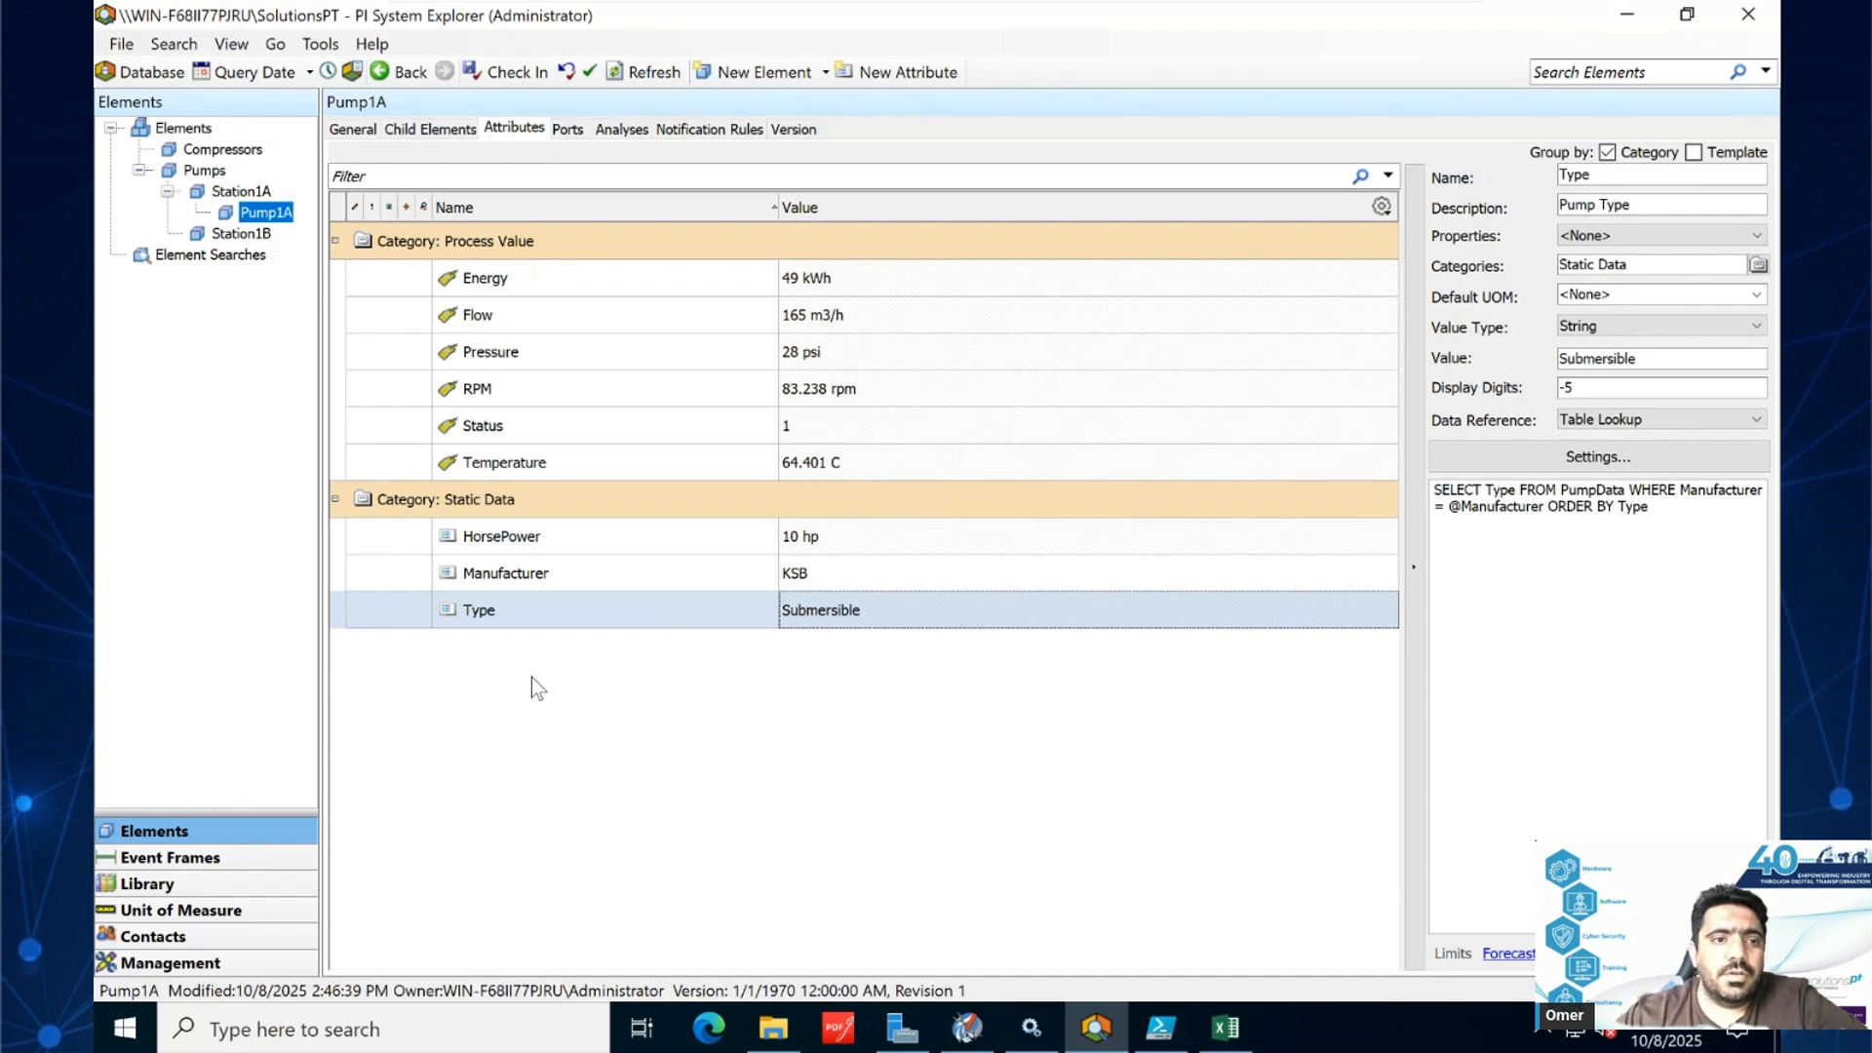
left_click(240, 192)
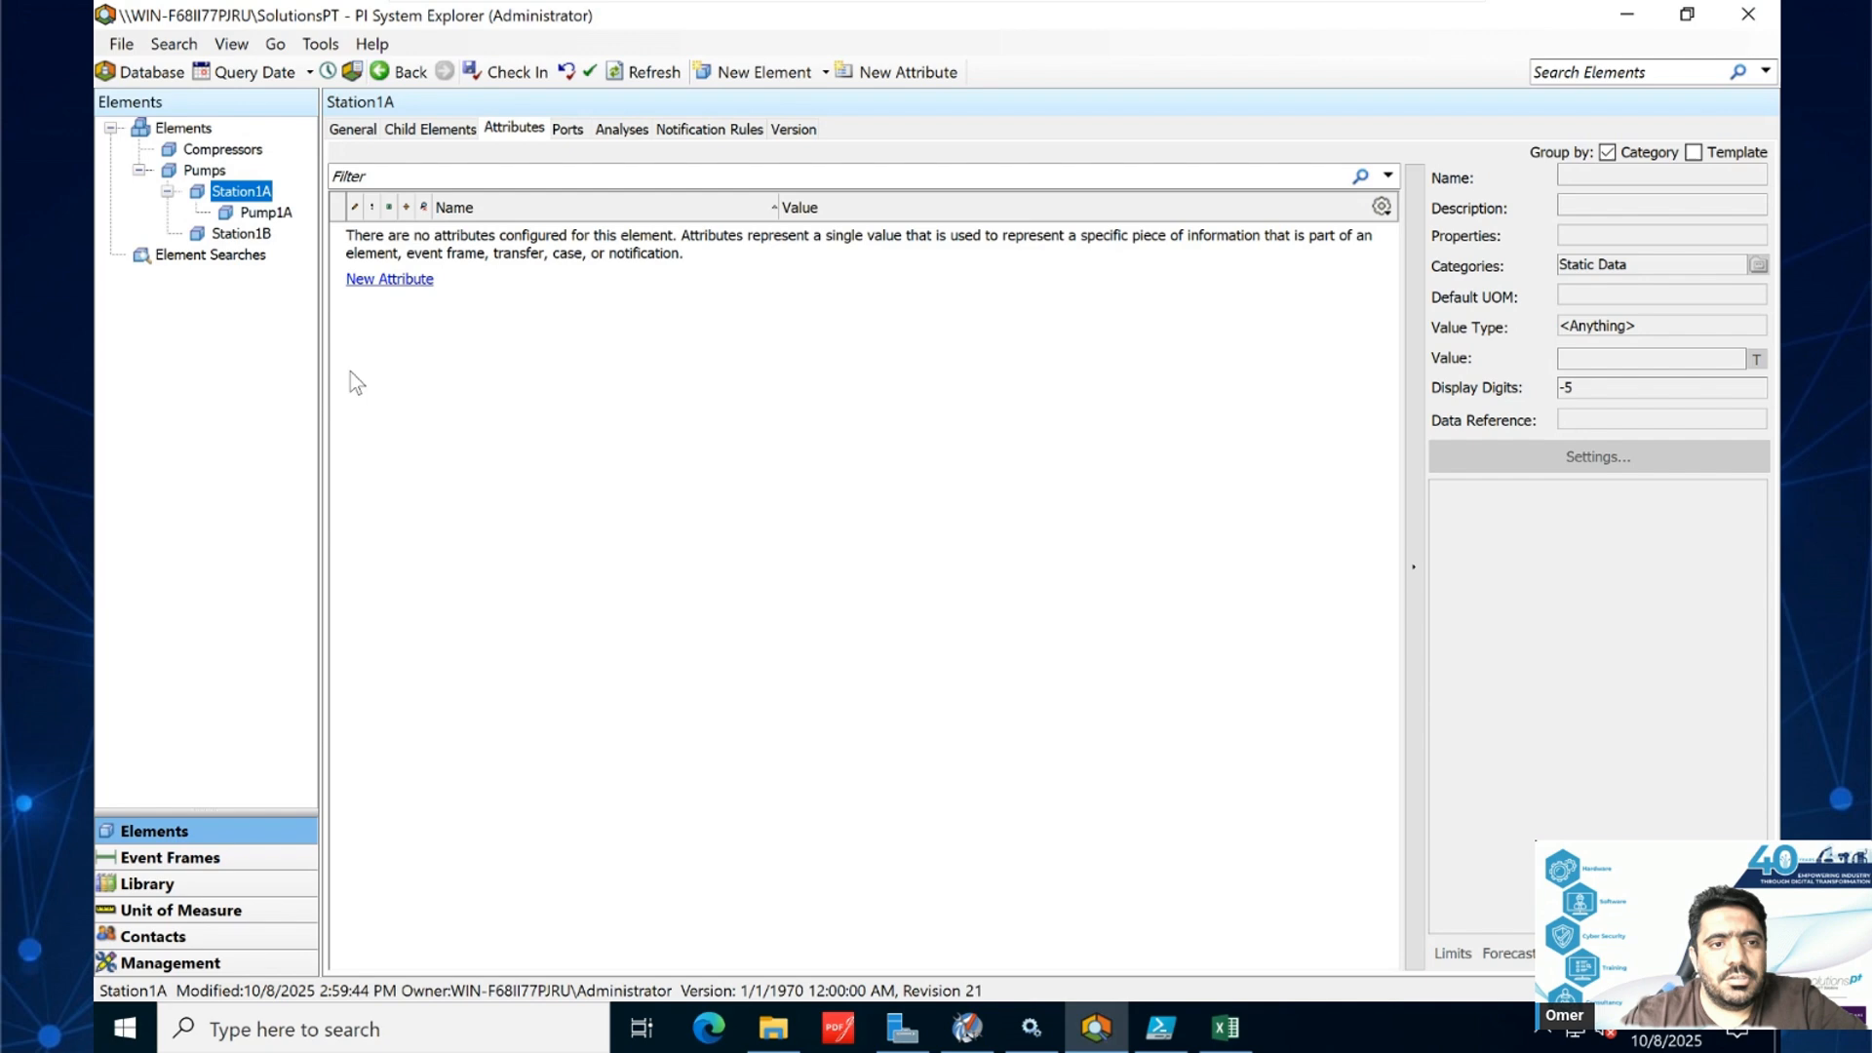
left_click(268, 213)
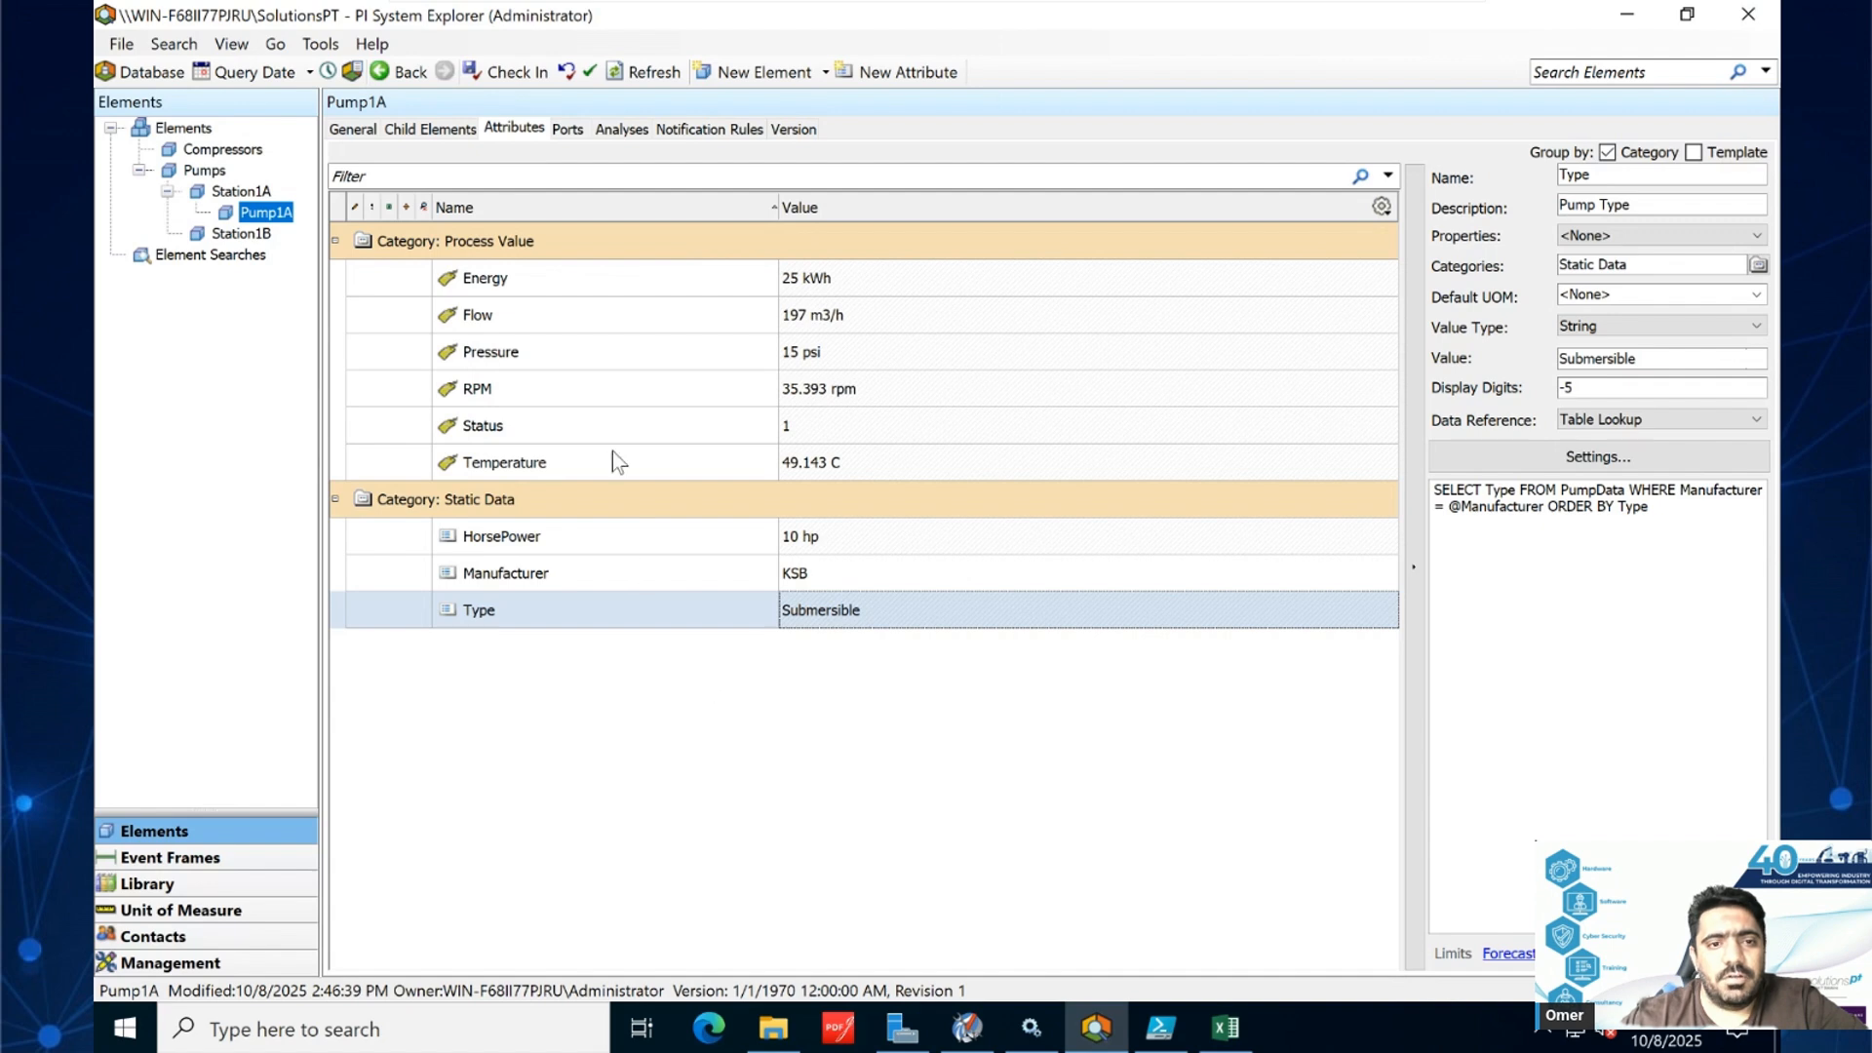
- Examine Pump1A's process value attributes, including Energy, Flow, RPM, Status and Temperature, with their descriptions and data references
left_click(569, 283)
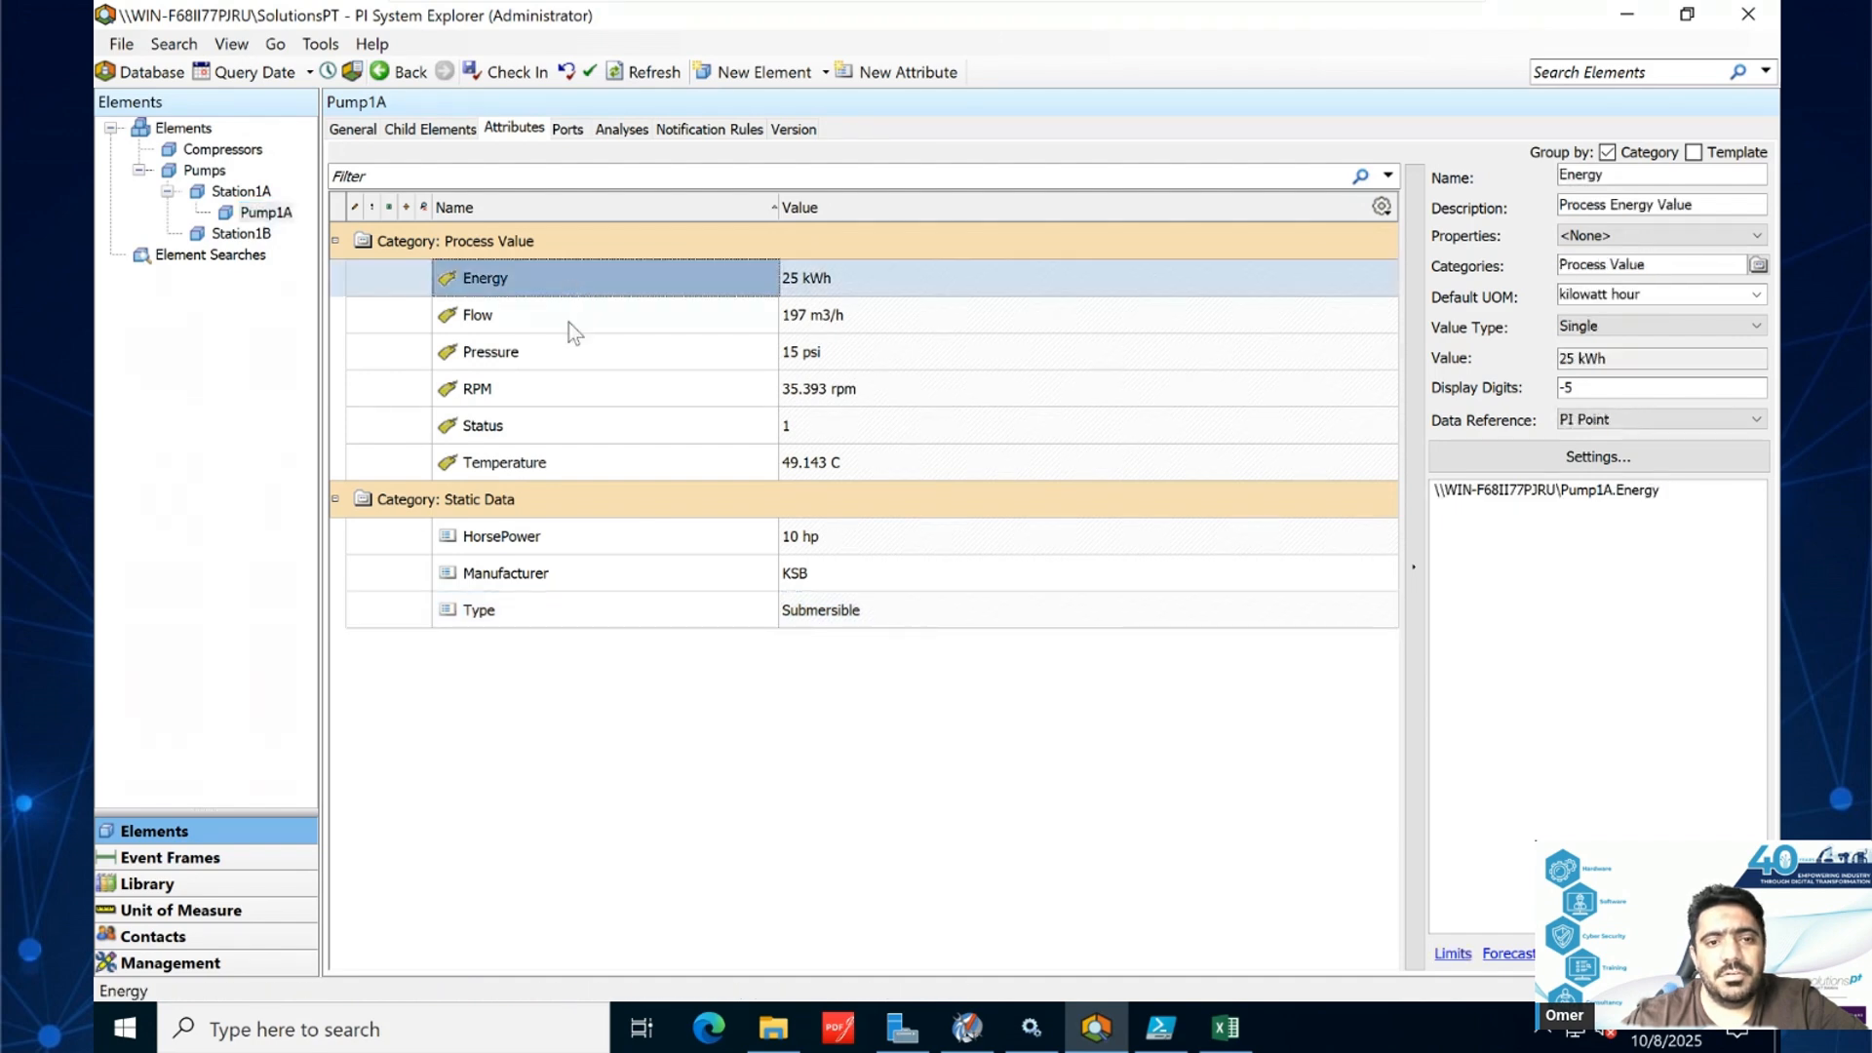
left_click(569, 321)
left_click(583, 411)
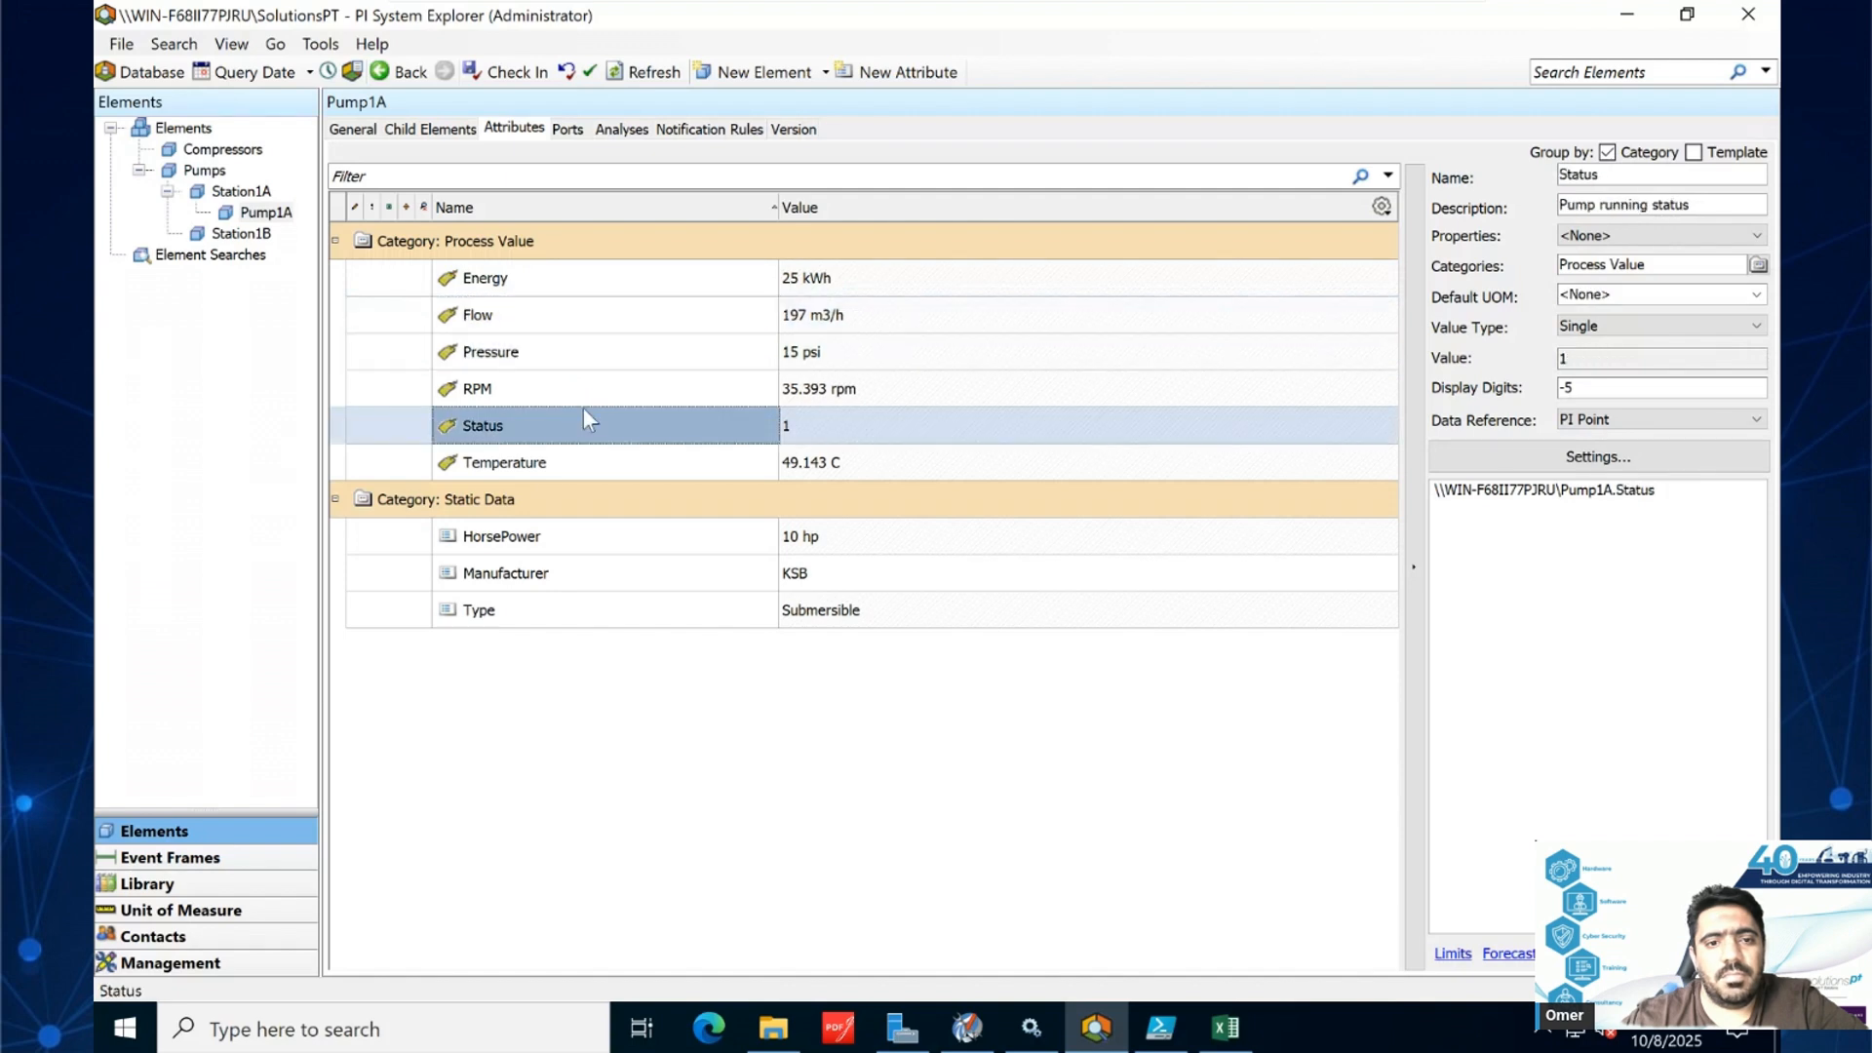
left_click(591, 396)
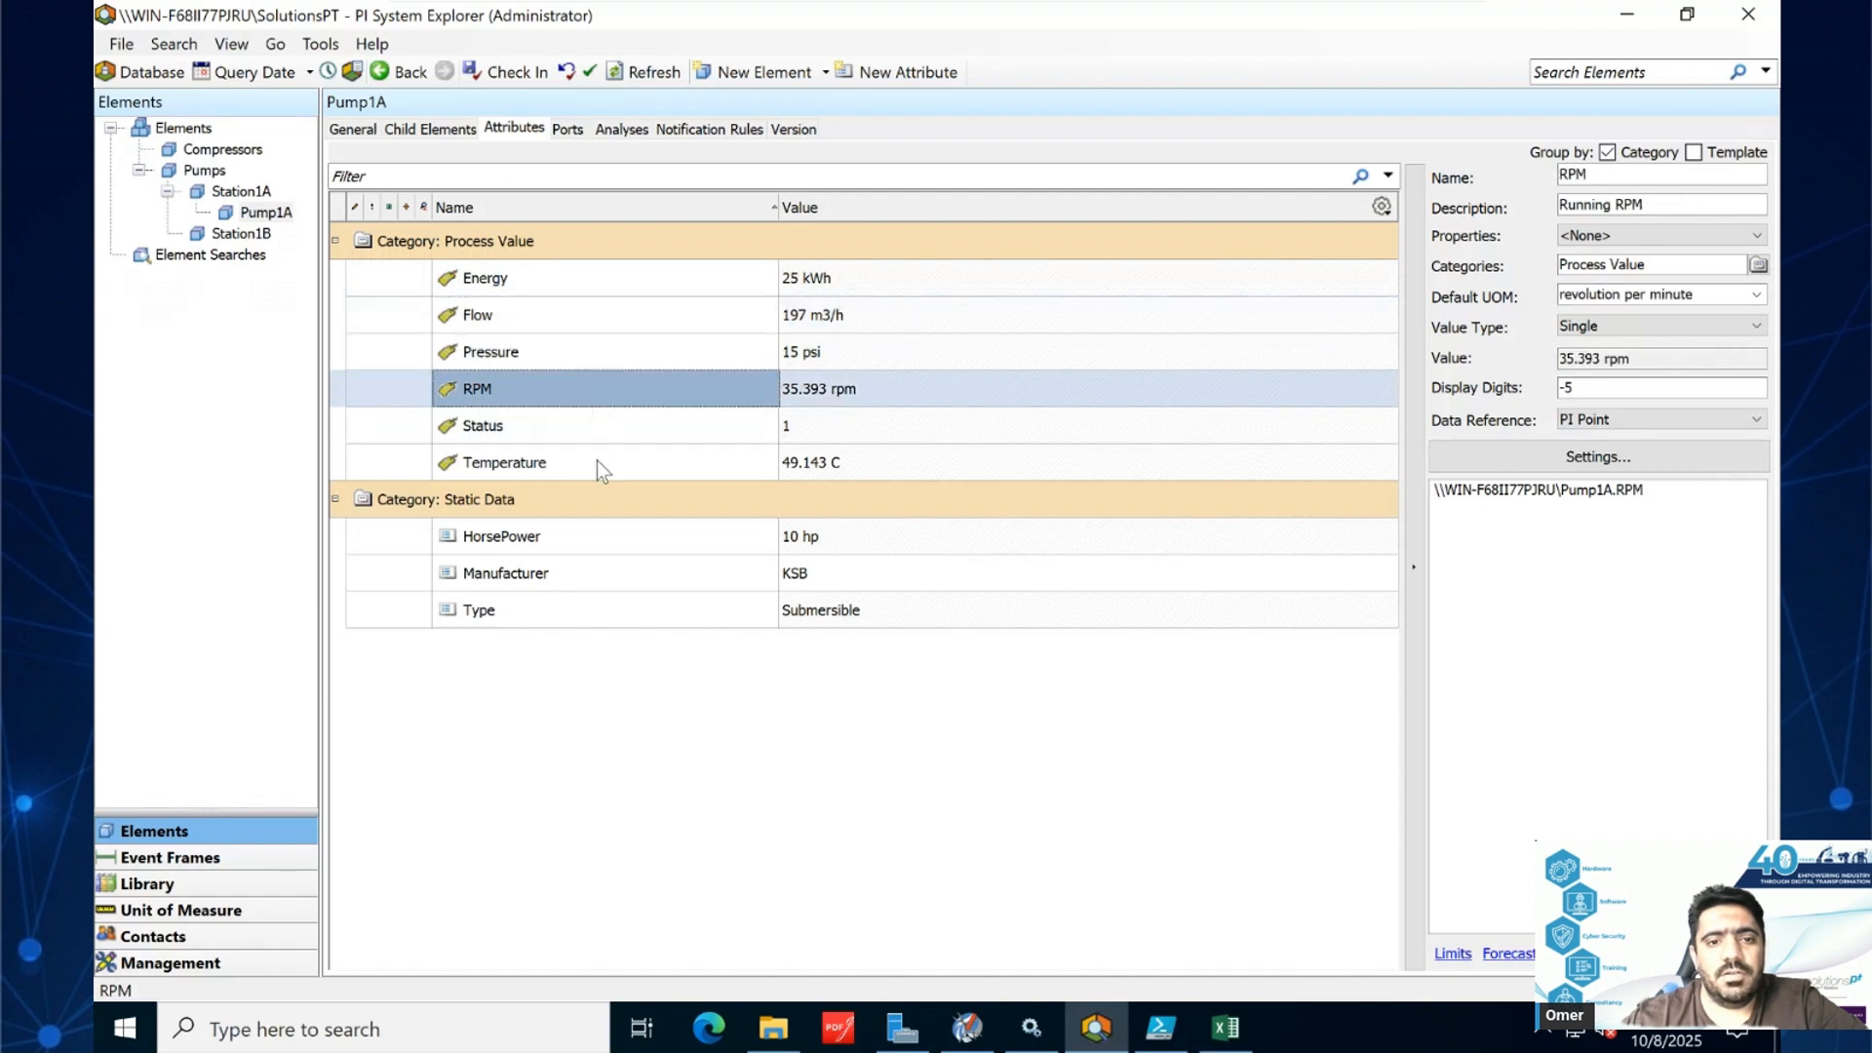
left_click(596, 464)
left_click(597, 427)
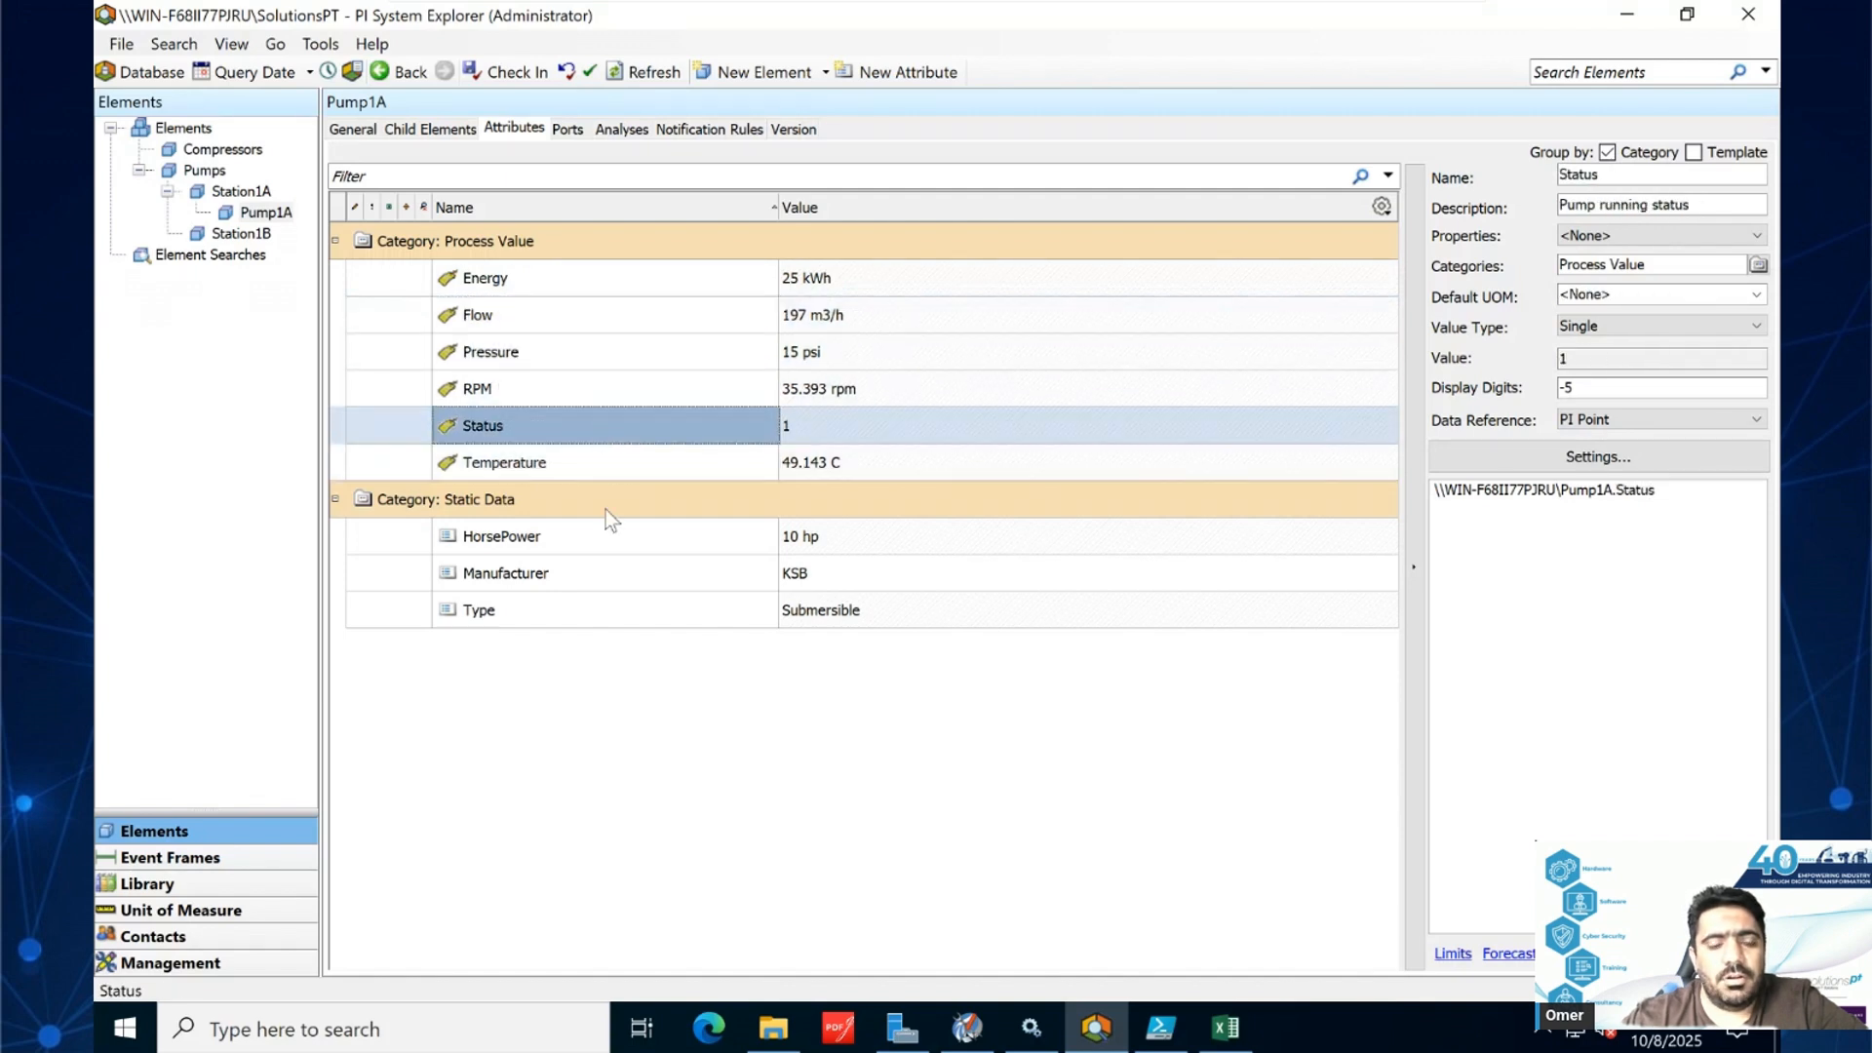
left_click(613, 289)
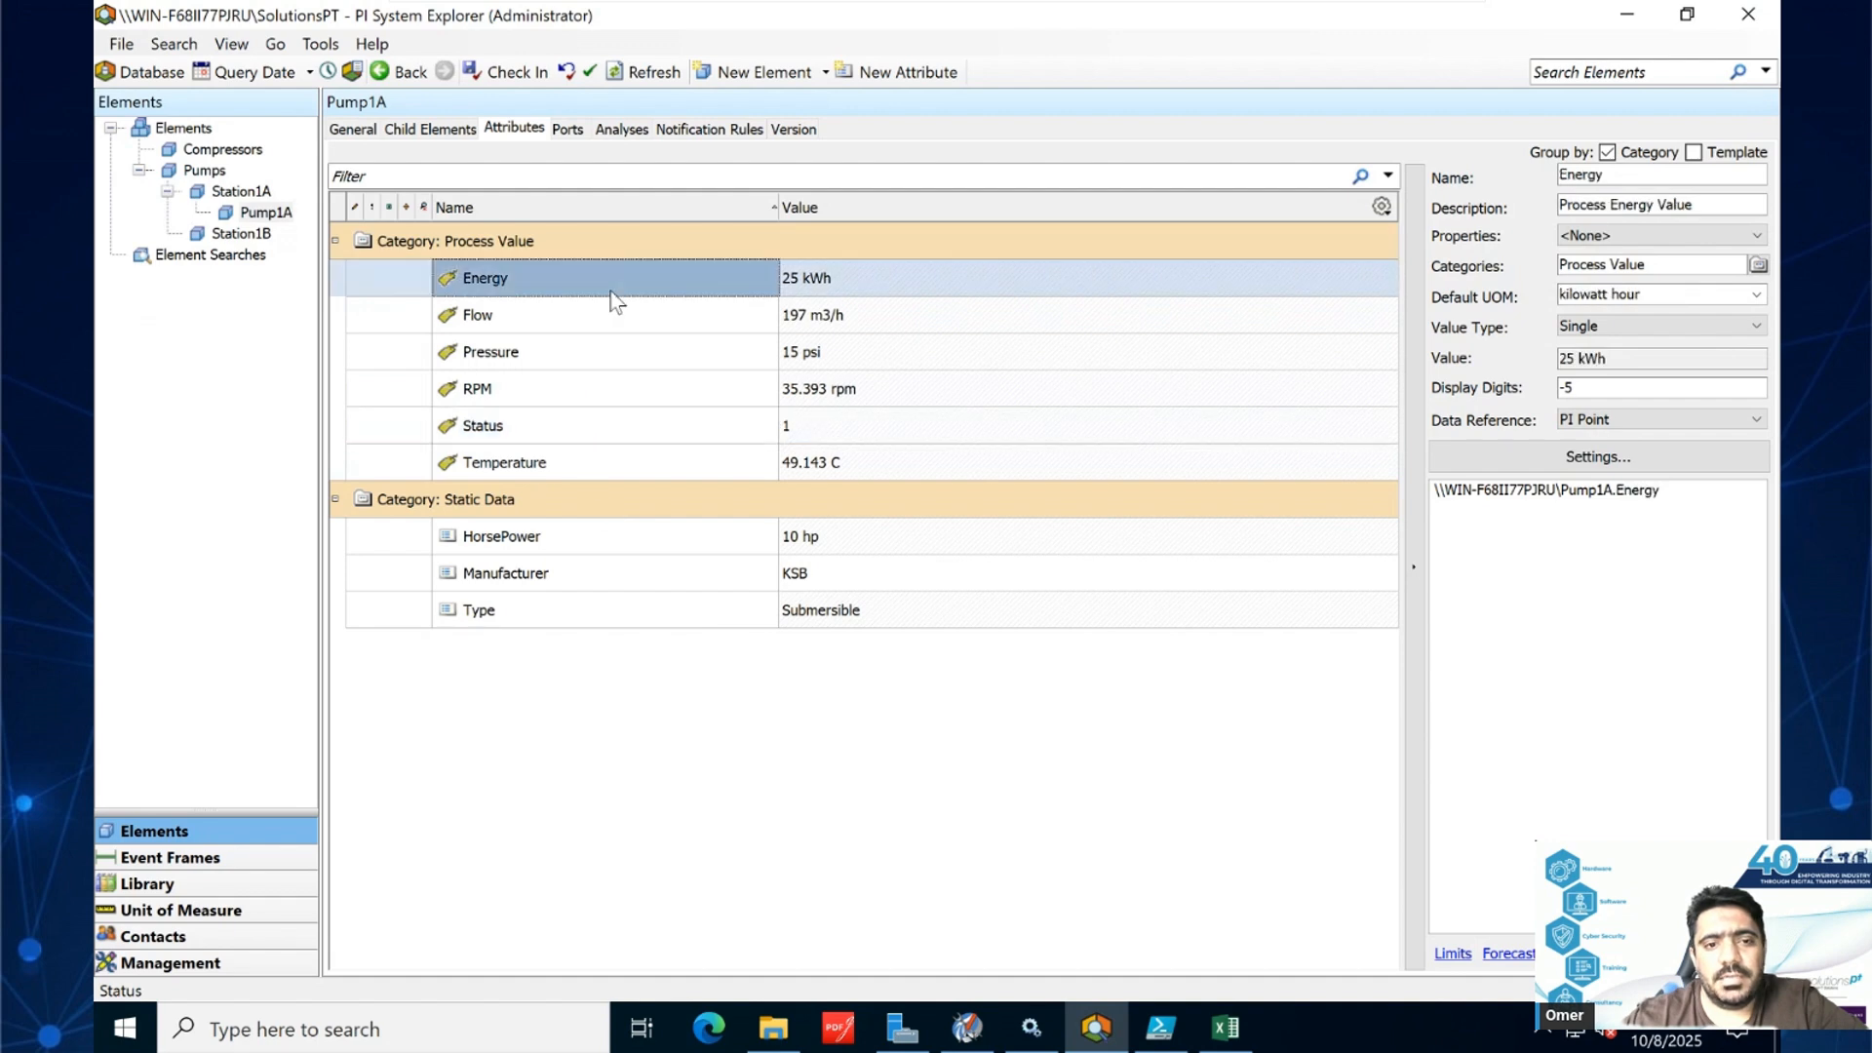
left_click(614, 322)
left_click(616, 395)
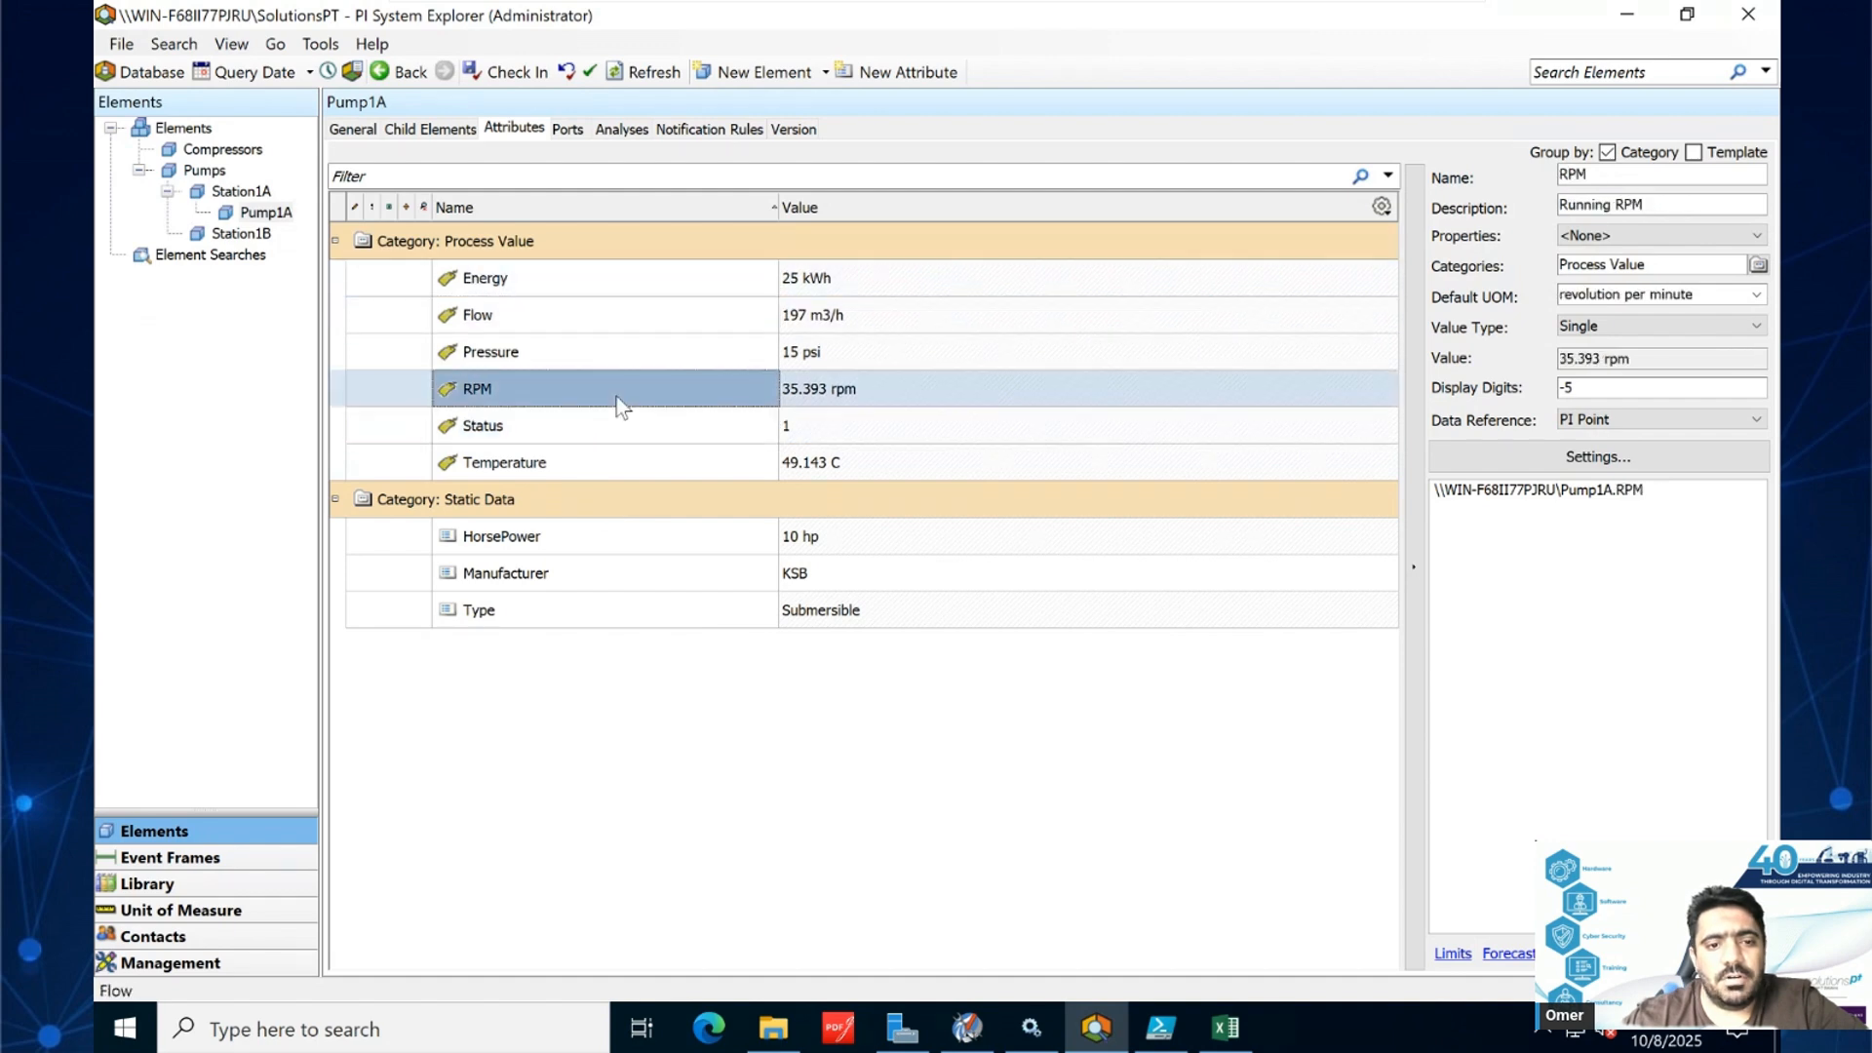
- Inspect Pump1A's static data attributes HorsePower, Manufacturer and Type, including their table lookup configuration
left_click(628, 542)
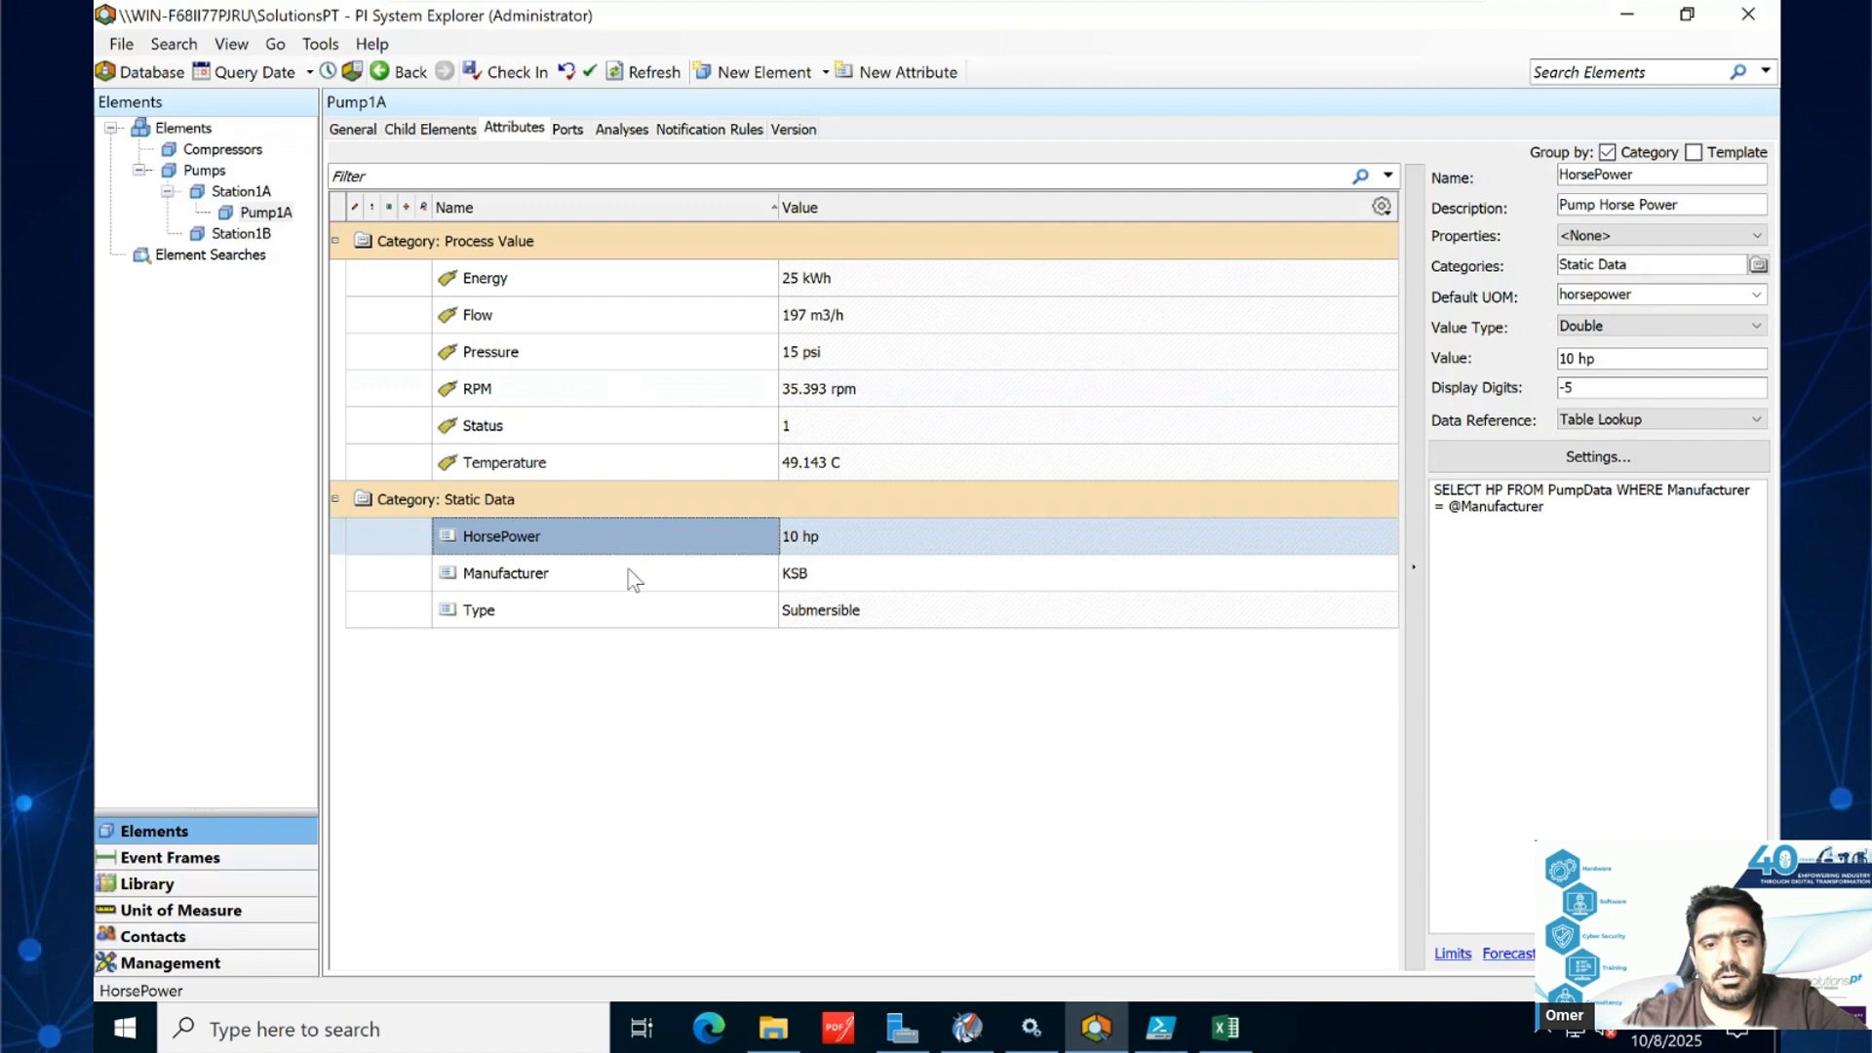
left_click(635, 579)
left_click(623, 618)
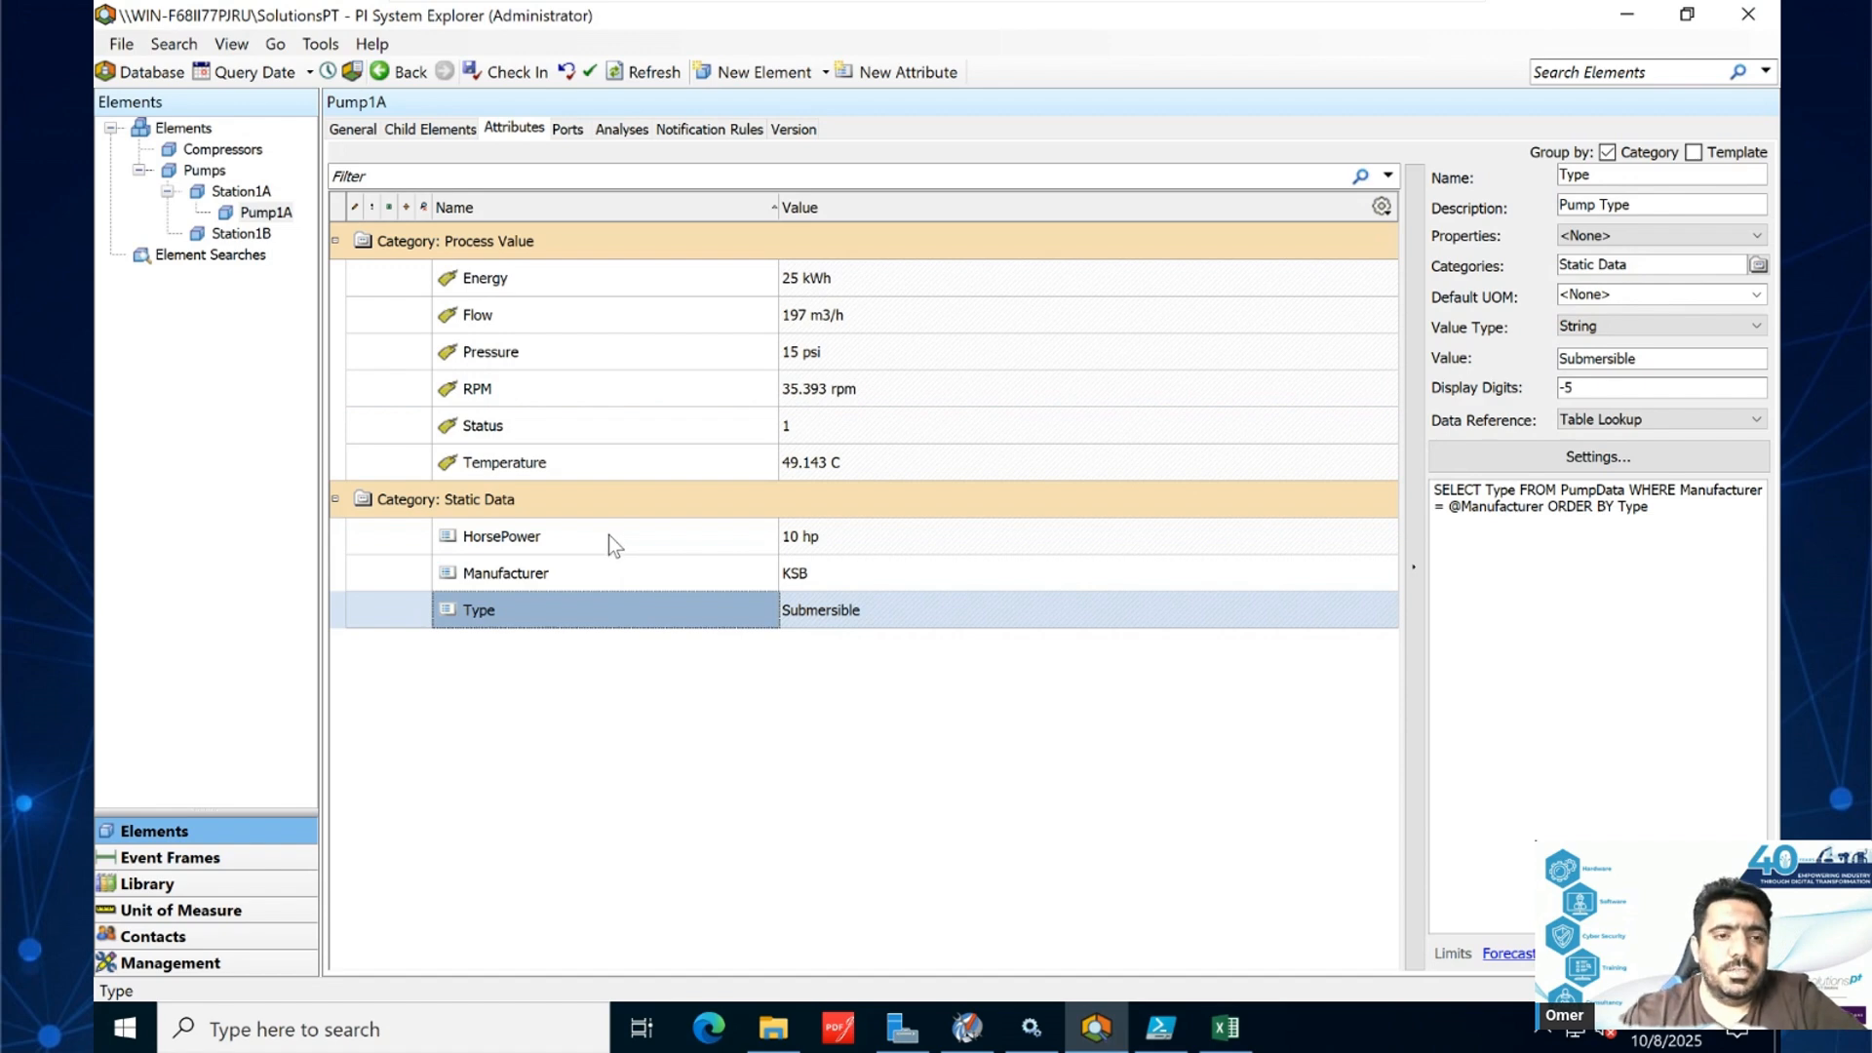
- Check the PI Point references of Pump1A's Energy, Flow, Pressure and RPM attributes, highlighting the tag name in the Energy path
left_click(282, 213)
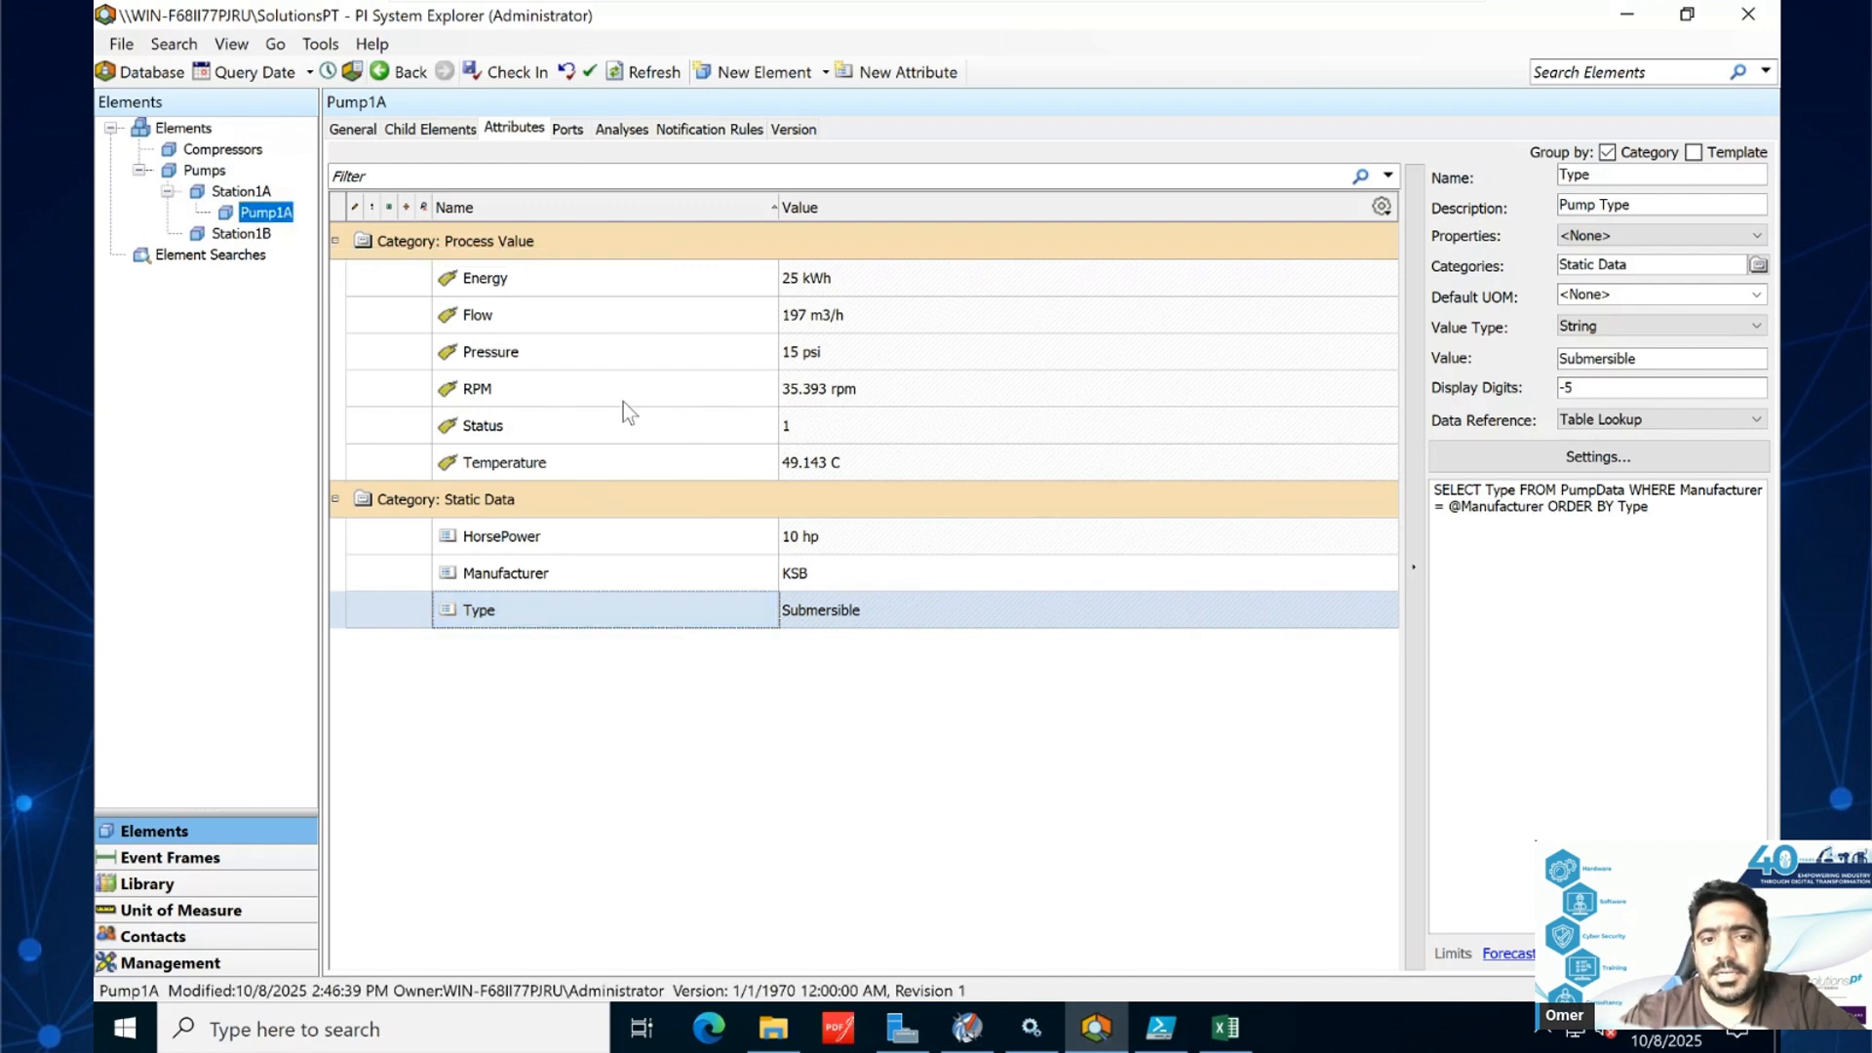
left_click(612, 285)
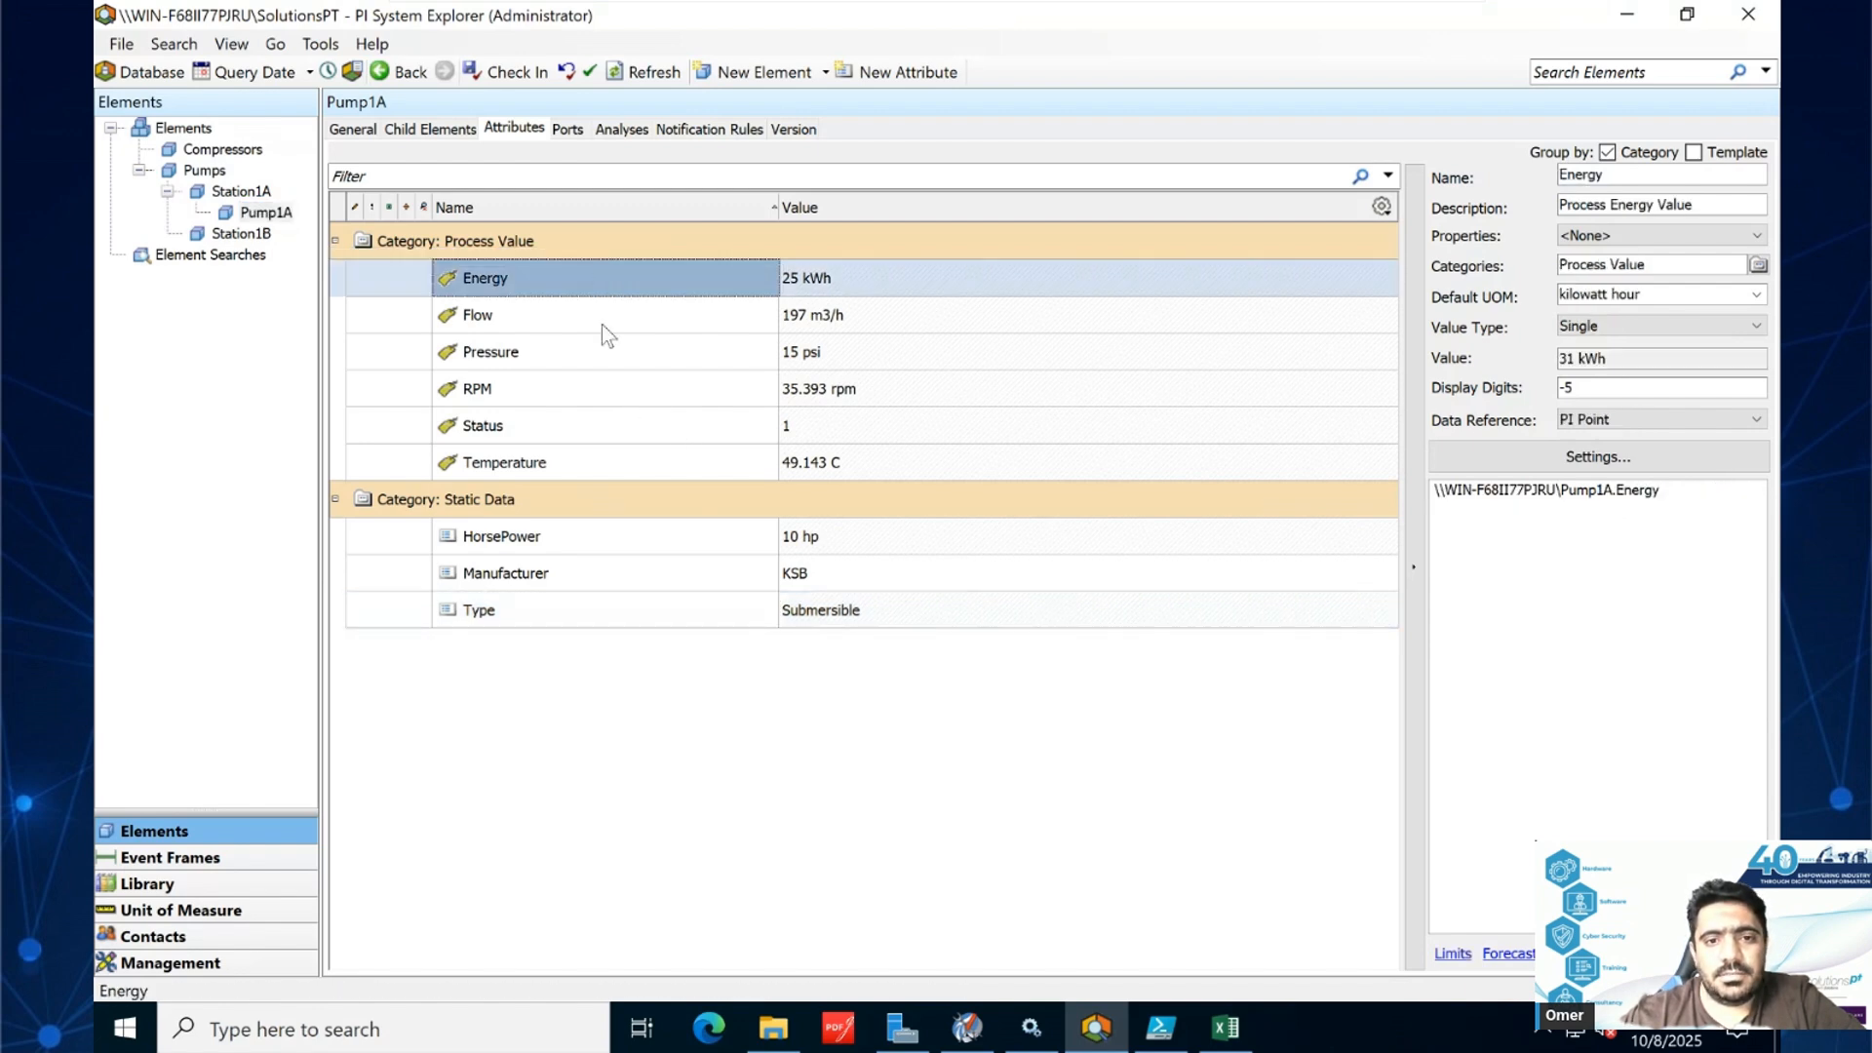
left_click(601, 325)
left_click(600, 371)
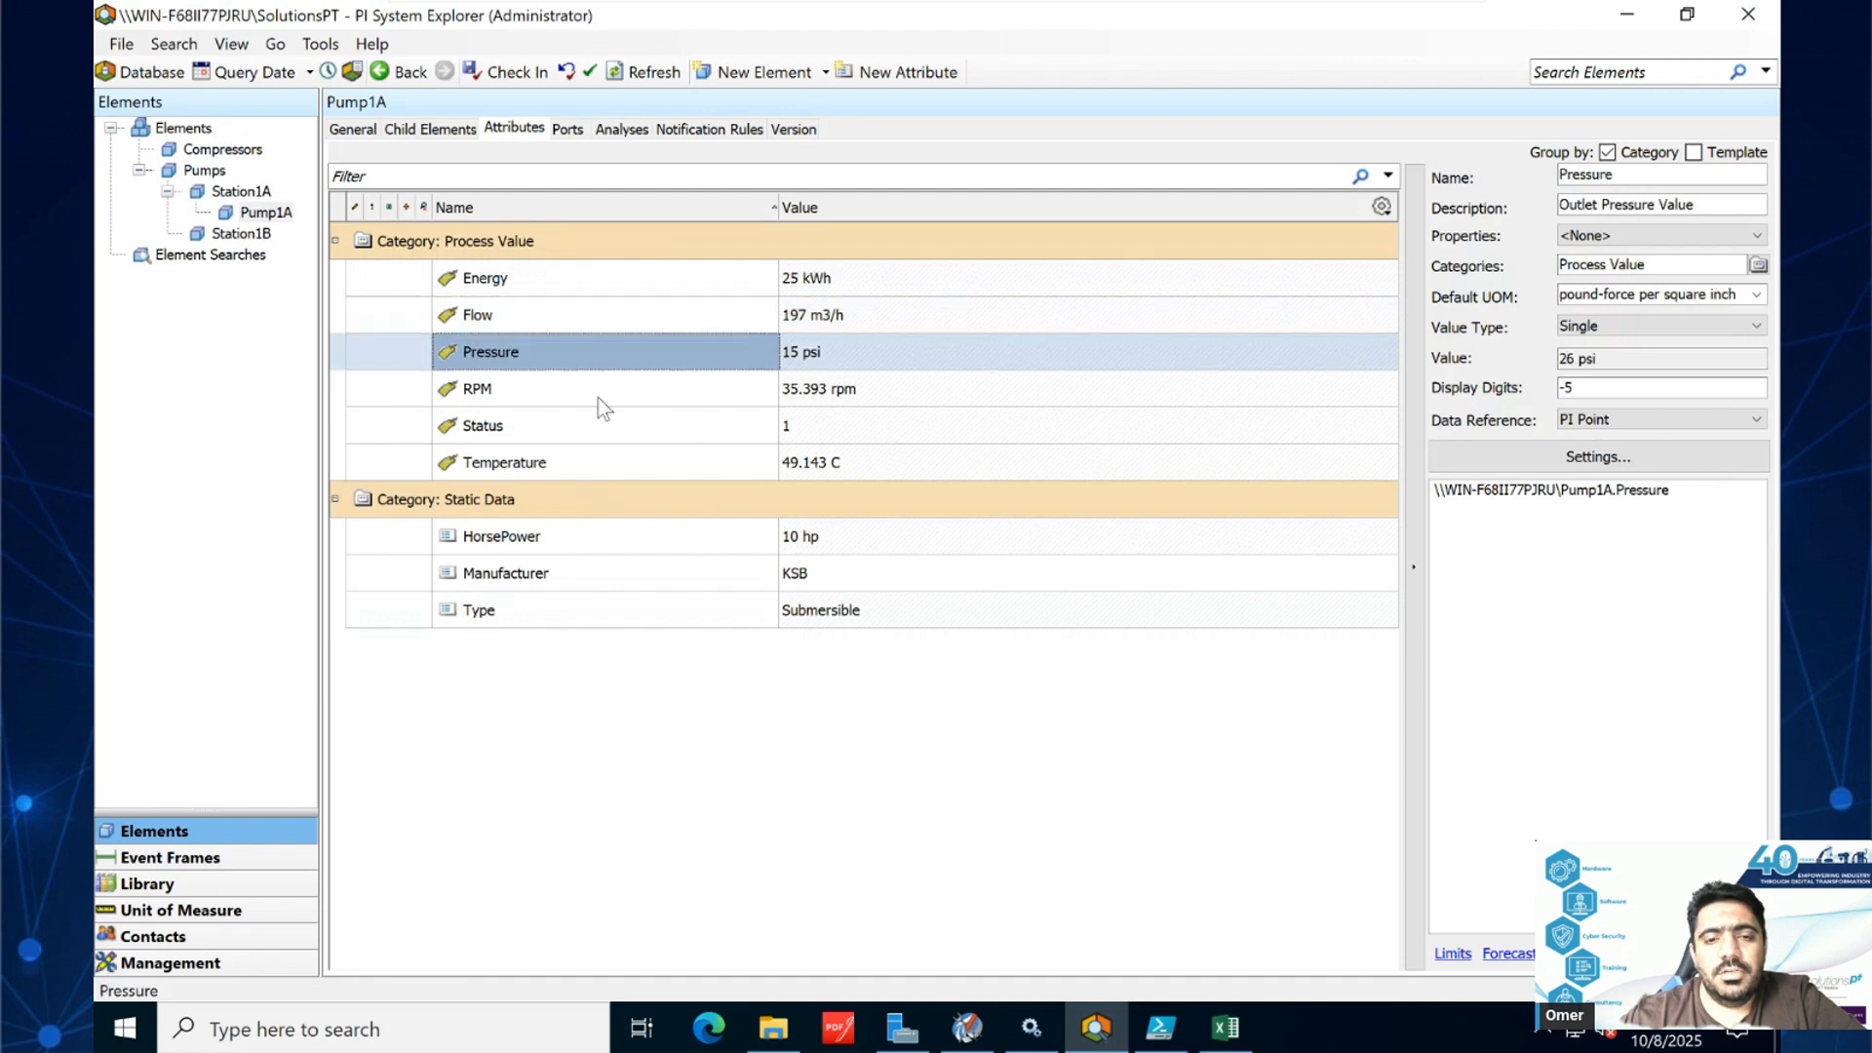
left_click(599, 394)
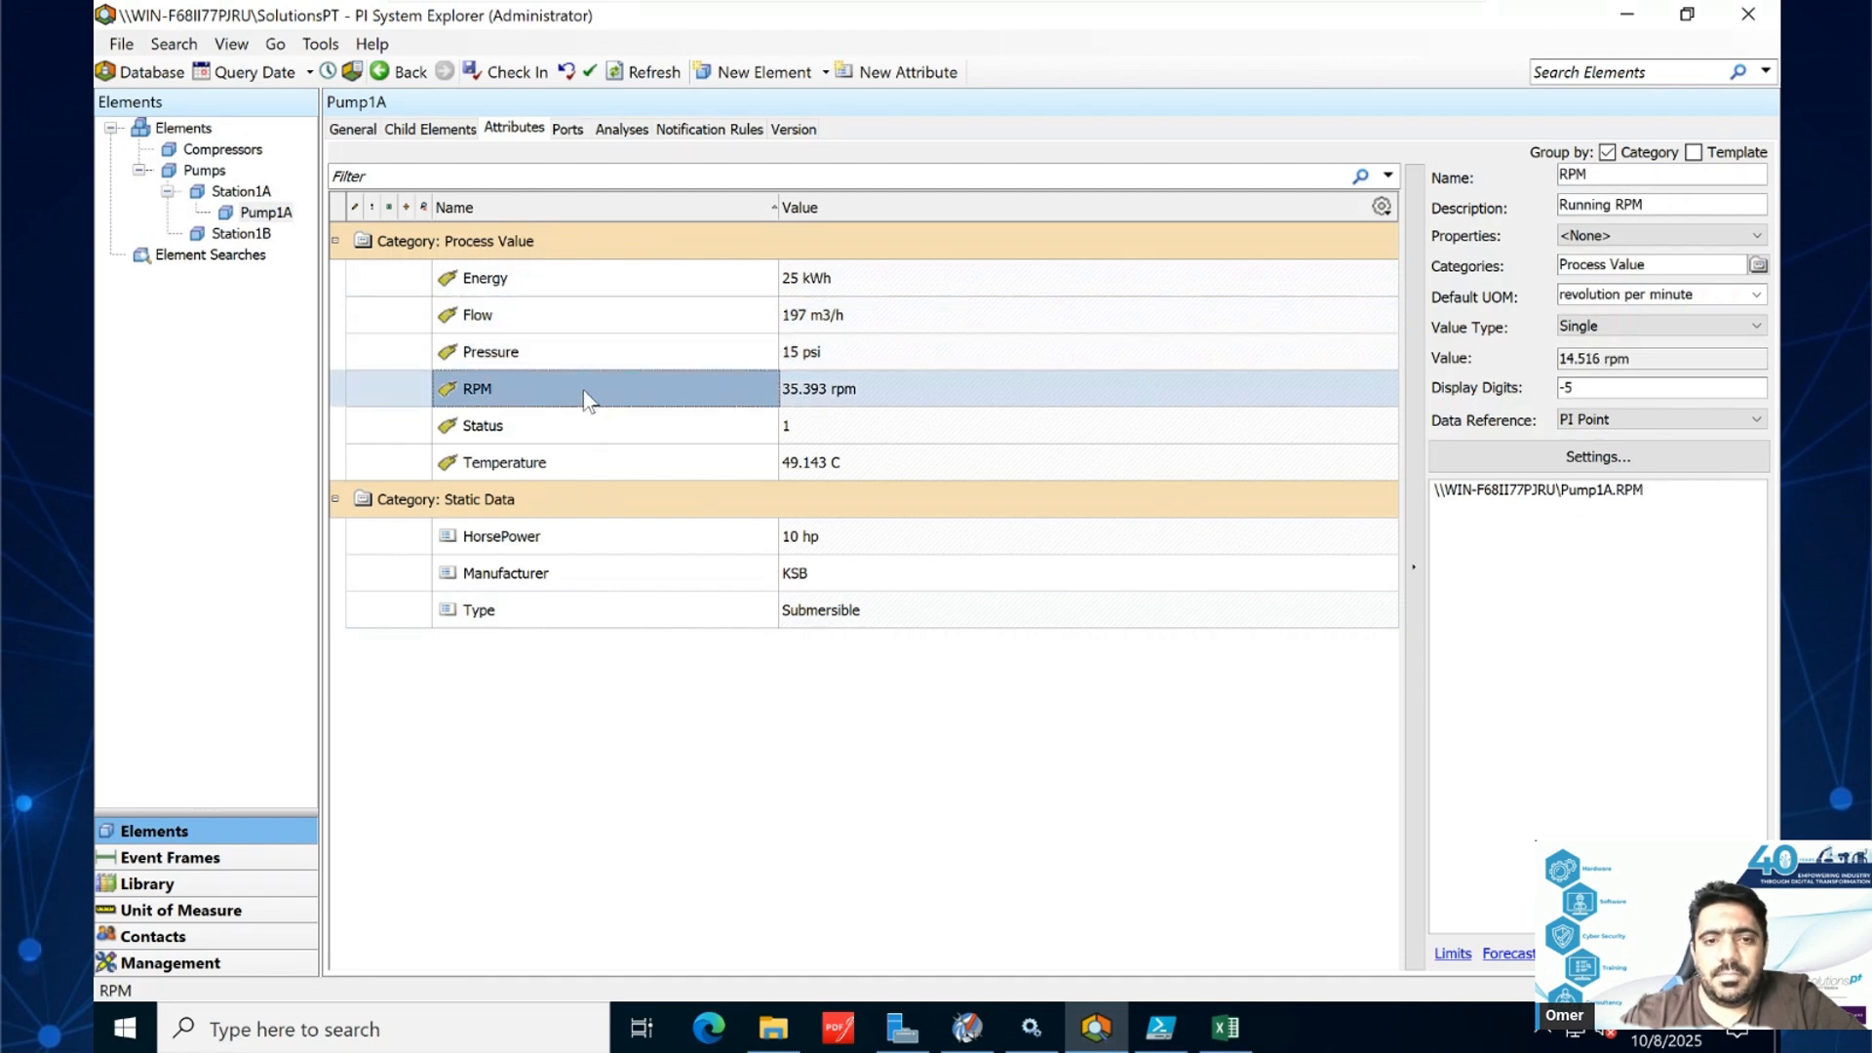
left_click(648, 286)
double_click(1658, 497)
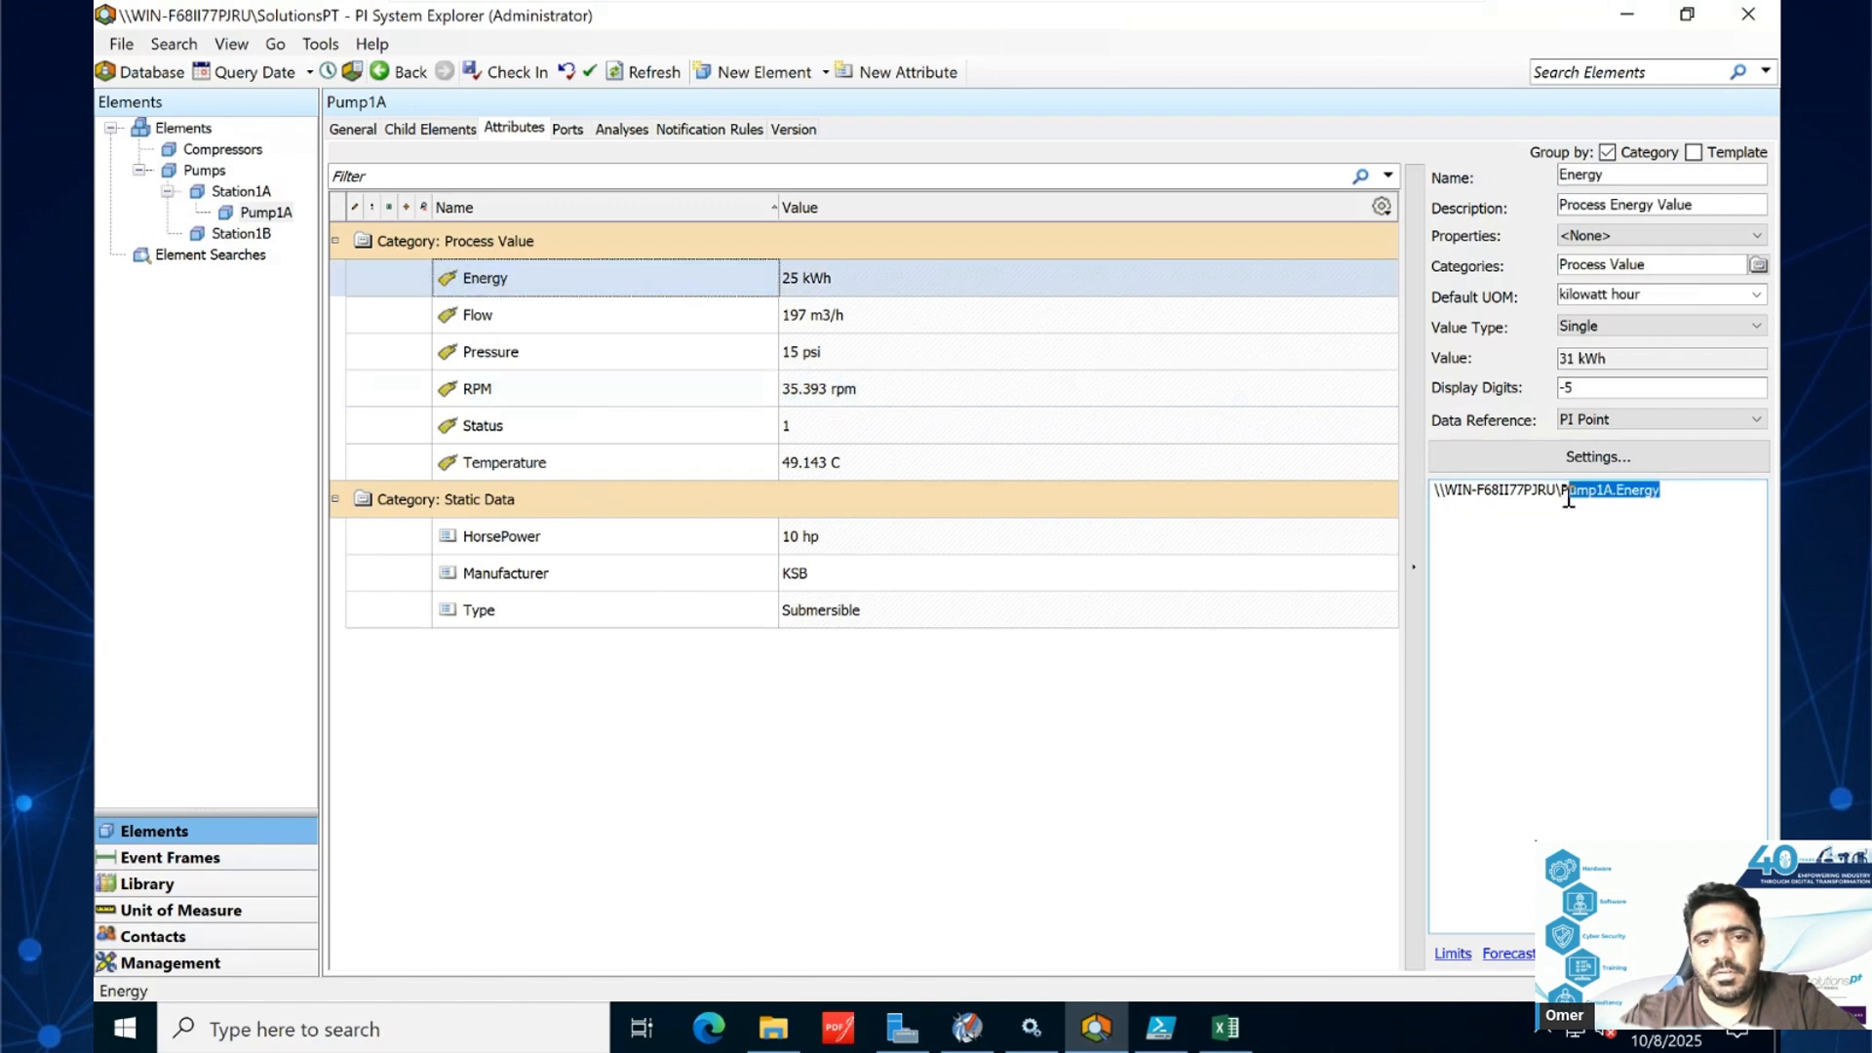
- Compare the PI Point references of Pump1A's Pressure, RPM, Status and Temperature attributes with the table lookup behind HorsePower
left_click(986, 351)
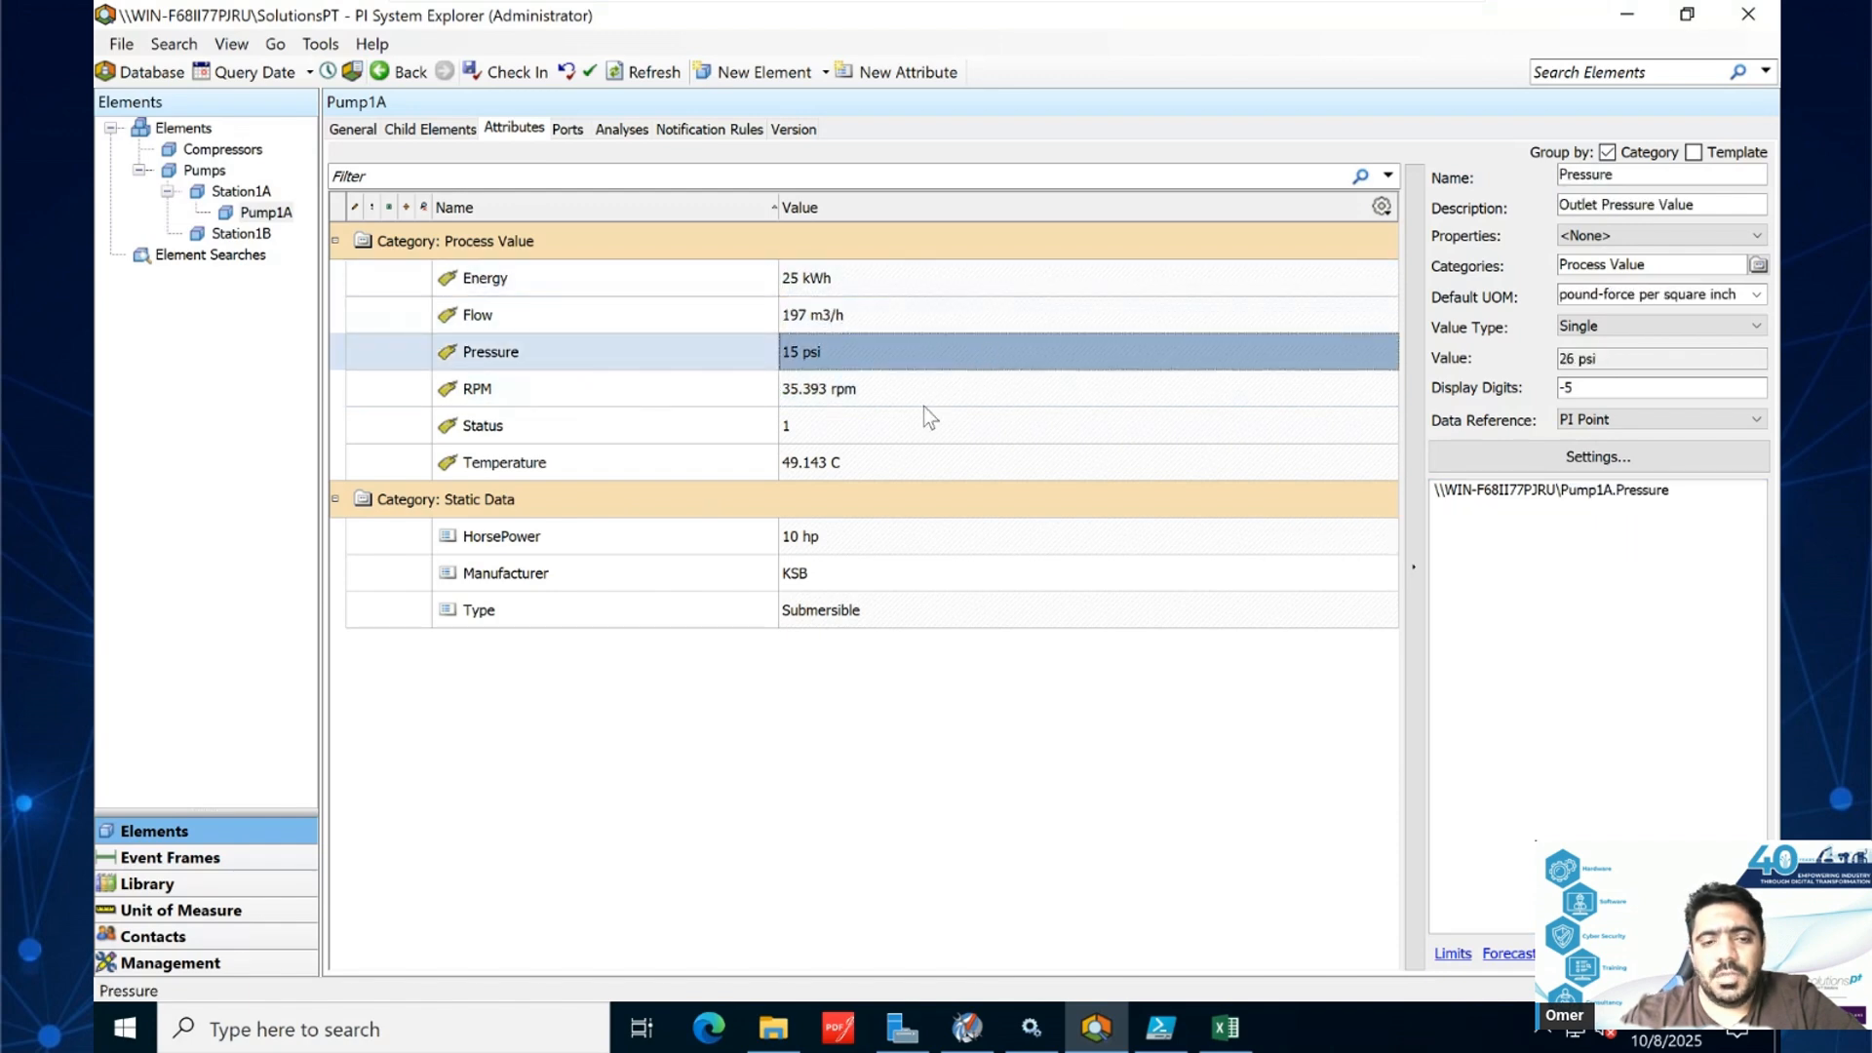
left_click(782, 393)
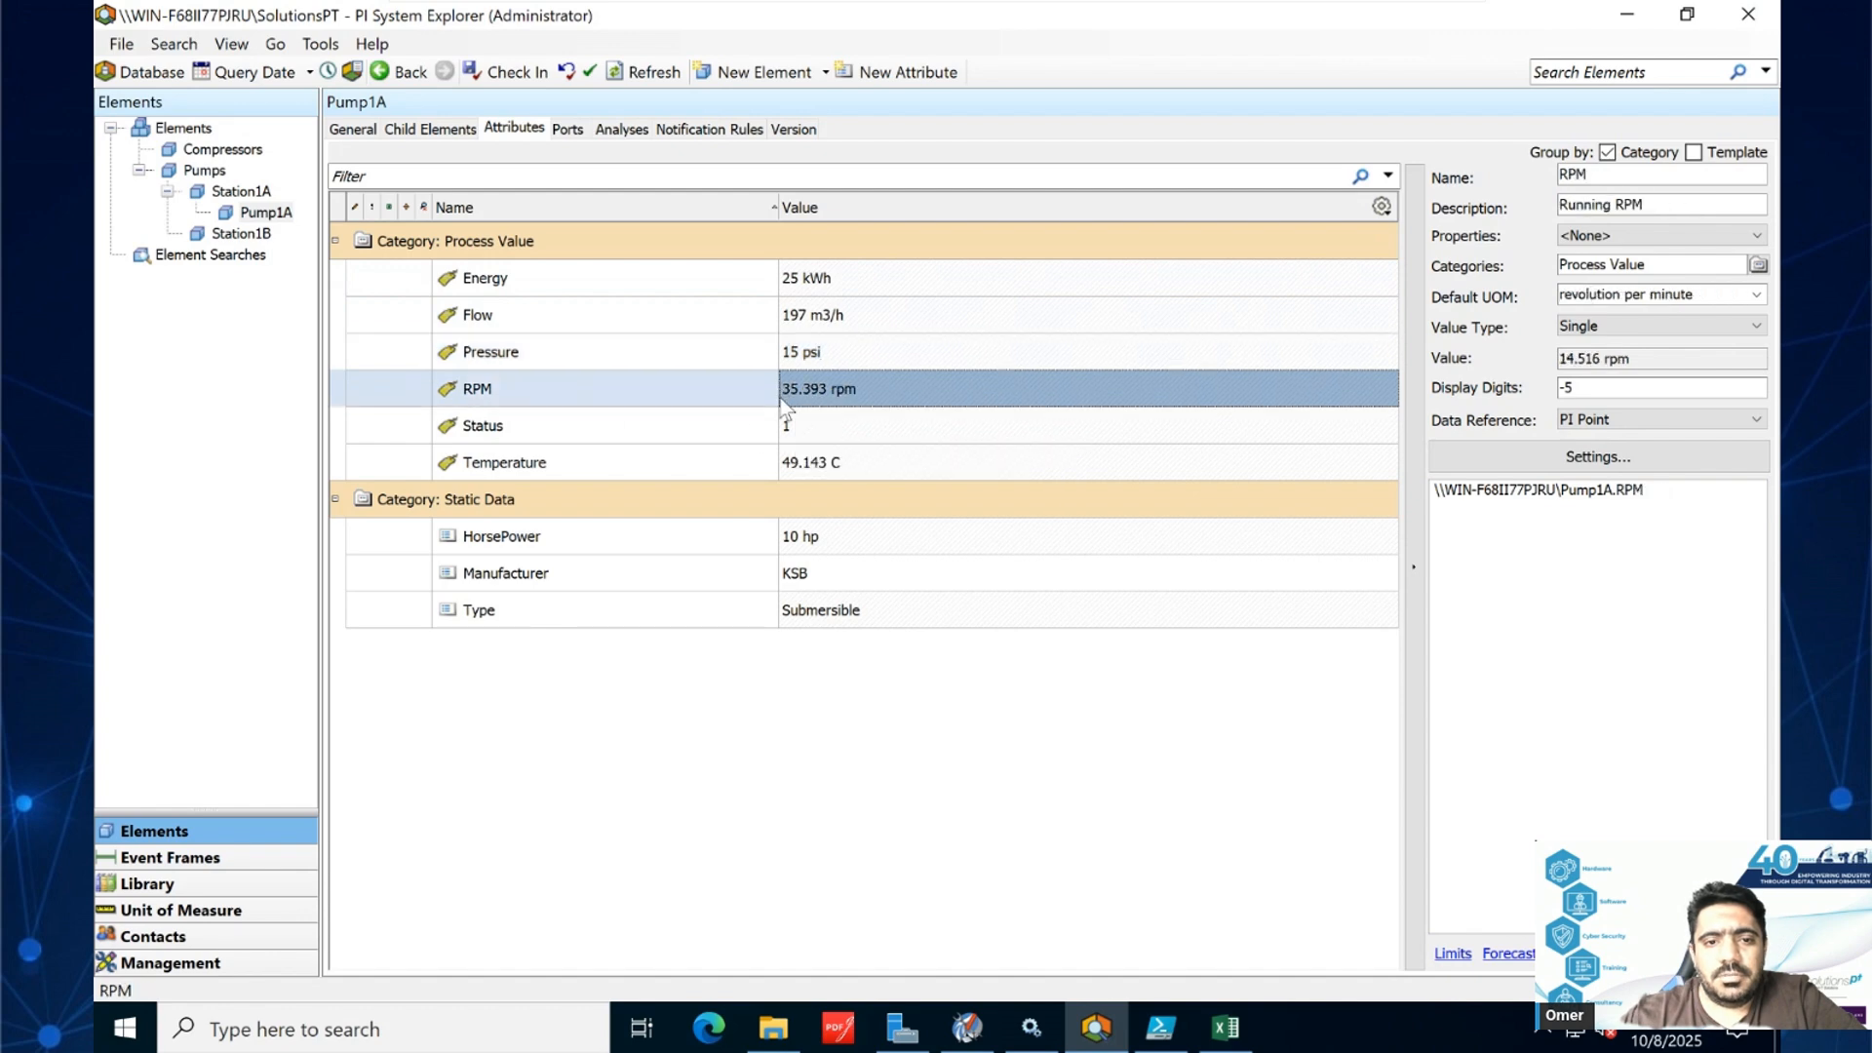
left_click(756, 426)
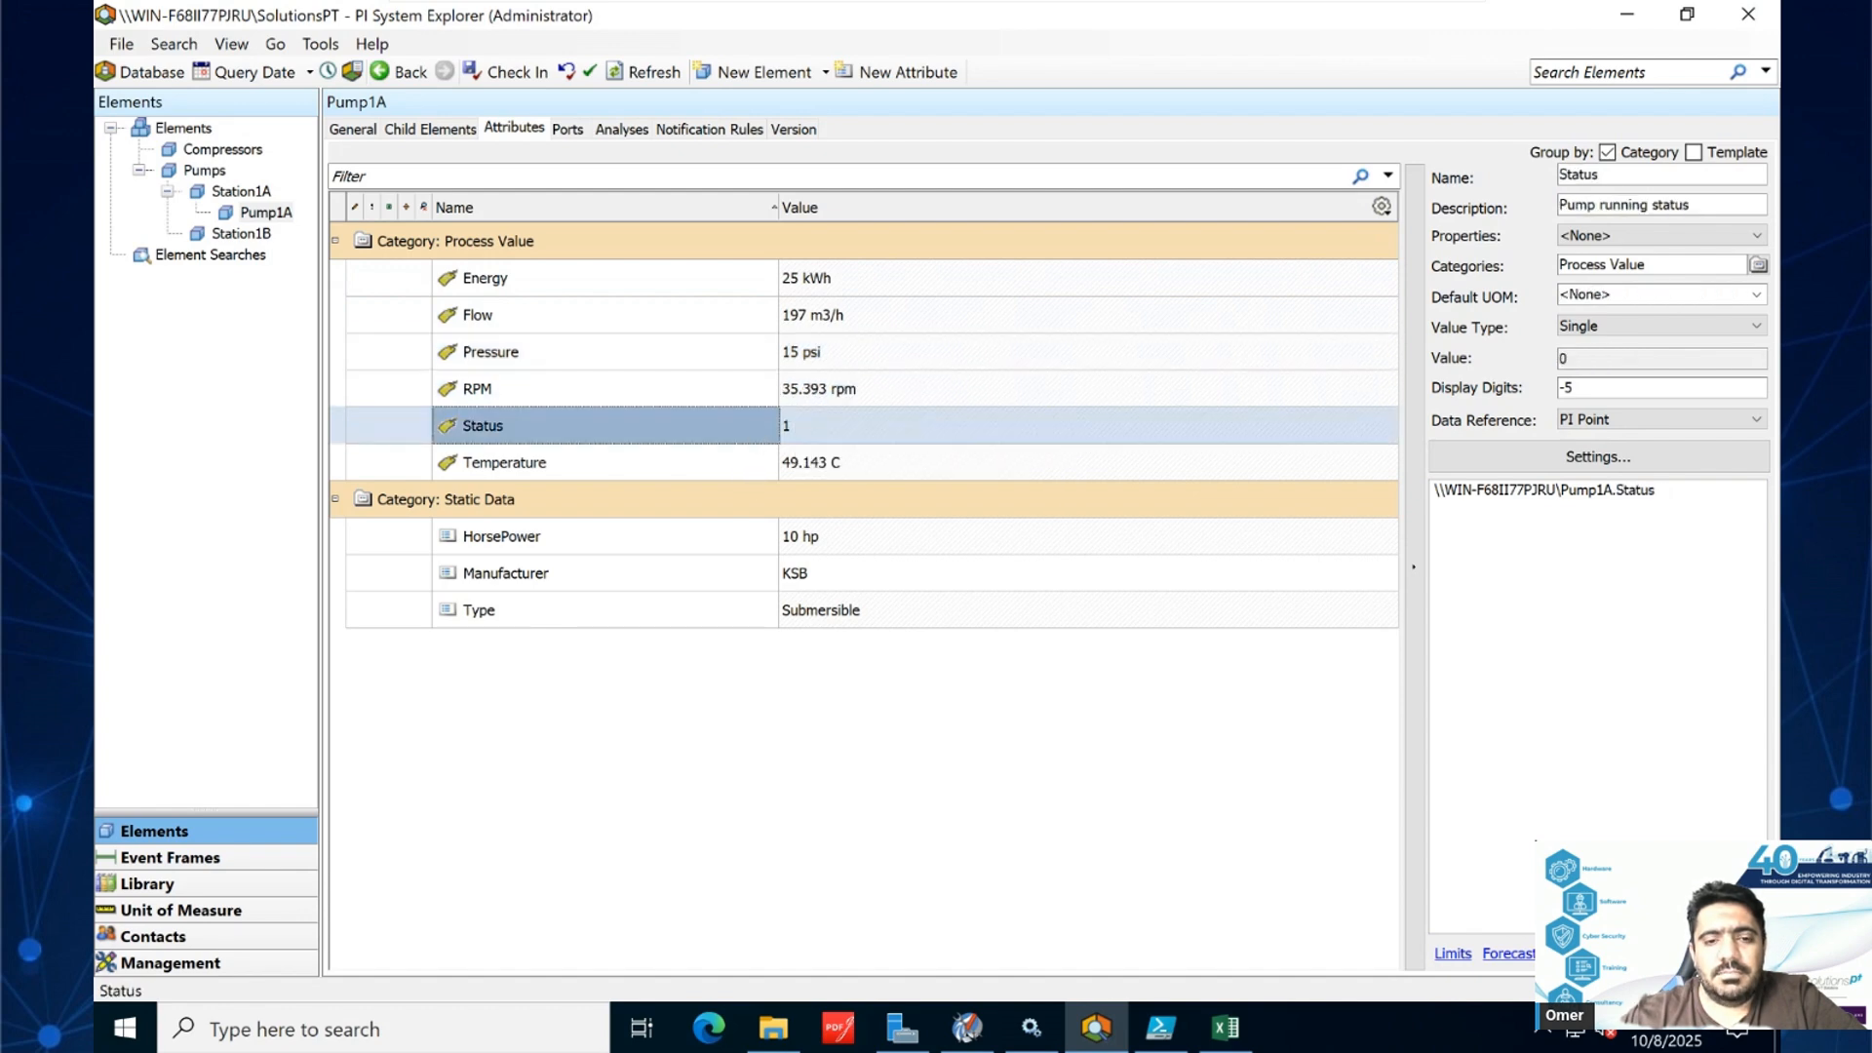
left_click(745, 466)
left_click(741, 541)
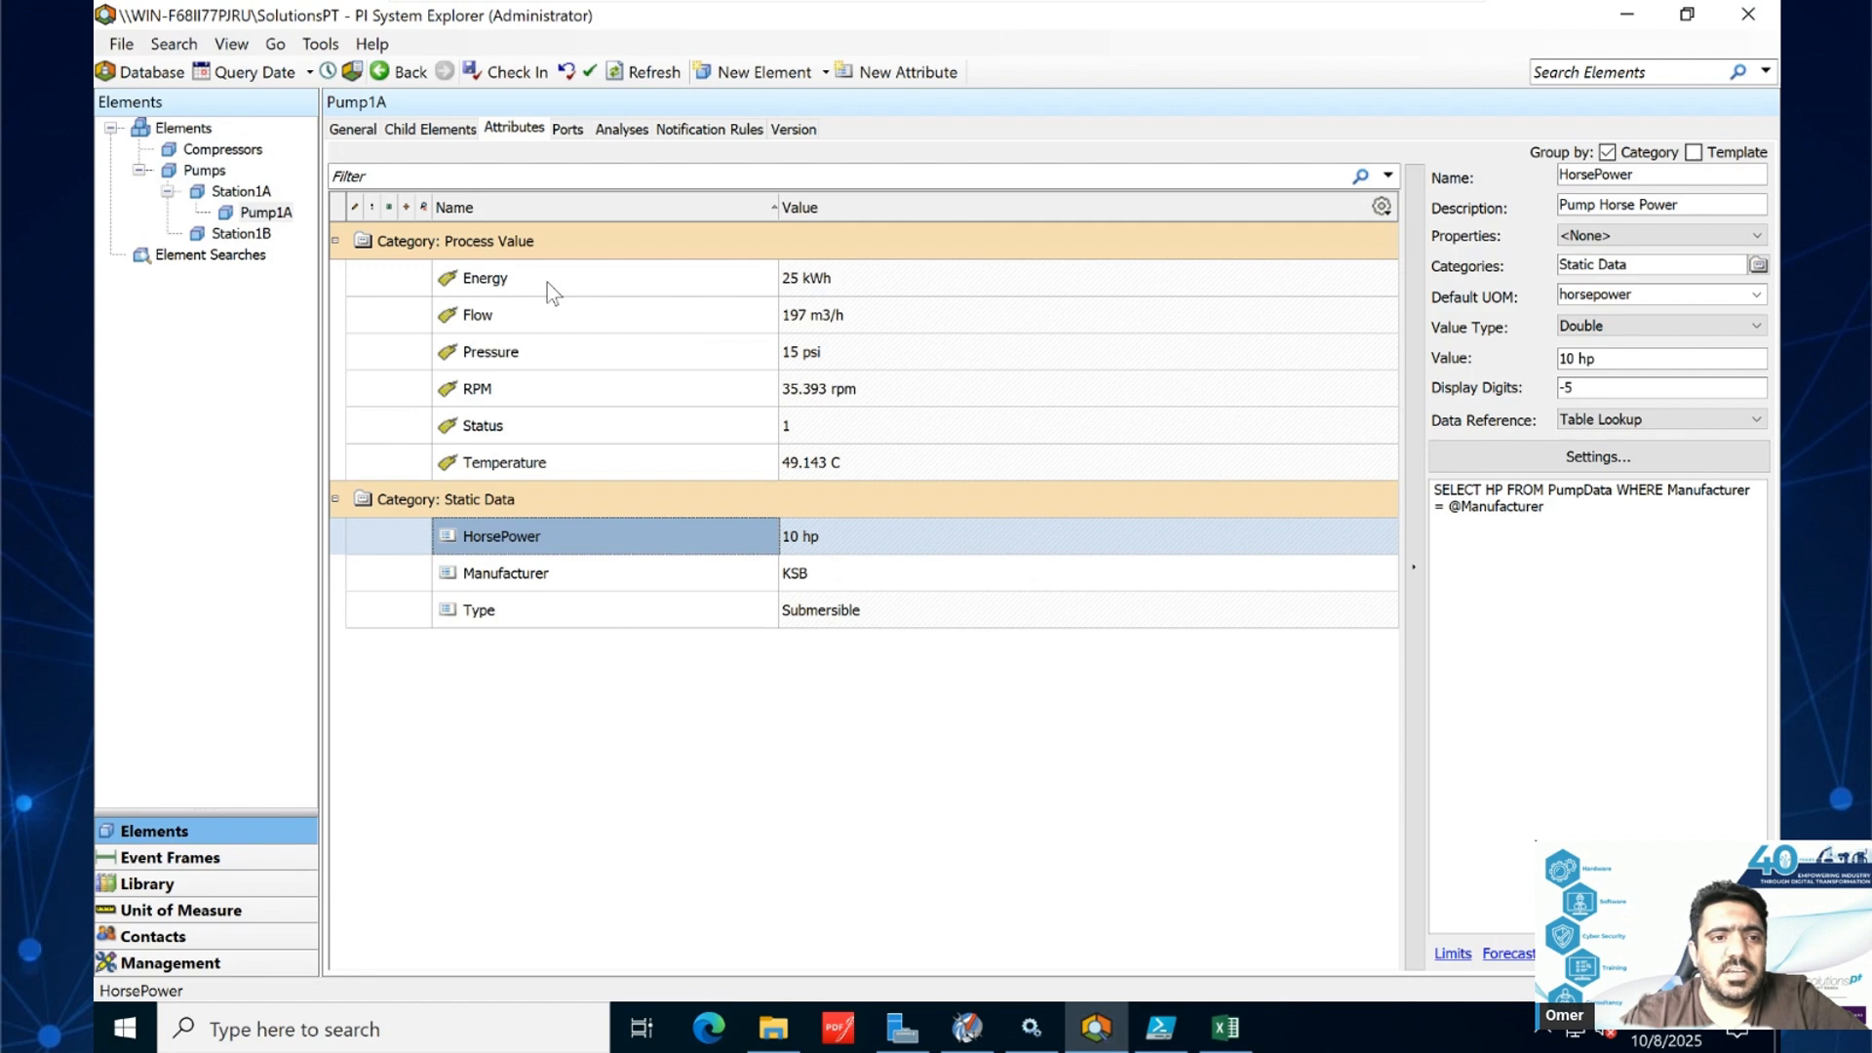
- Check Station1B and Station1A for configured attributes, and return to the attributes of Pump1A
left_click(241, 233)
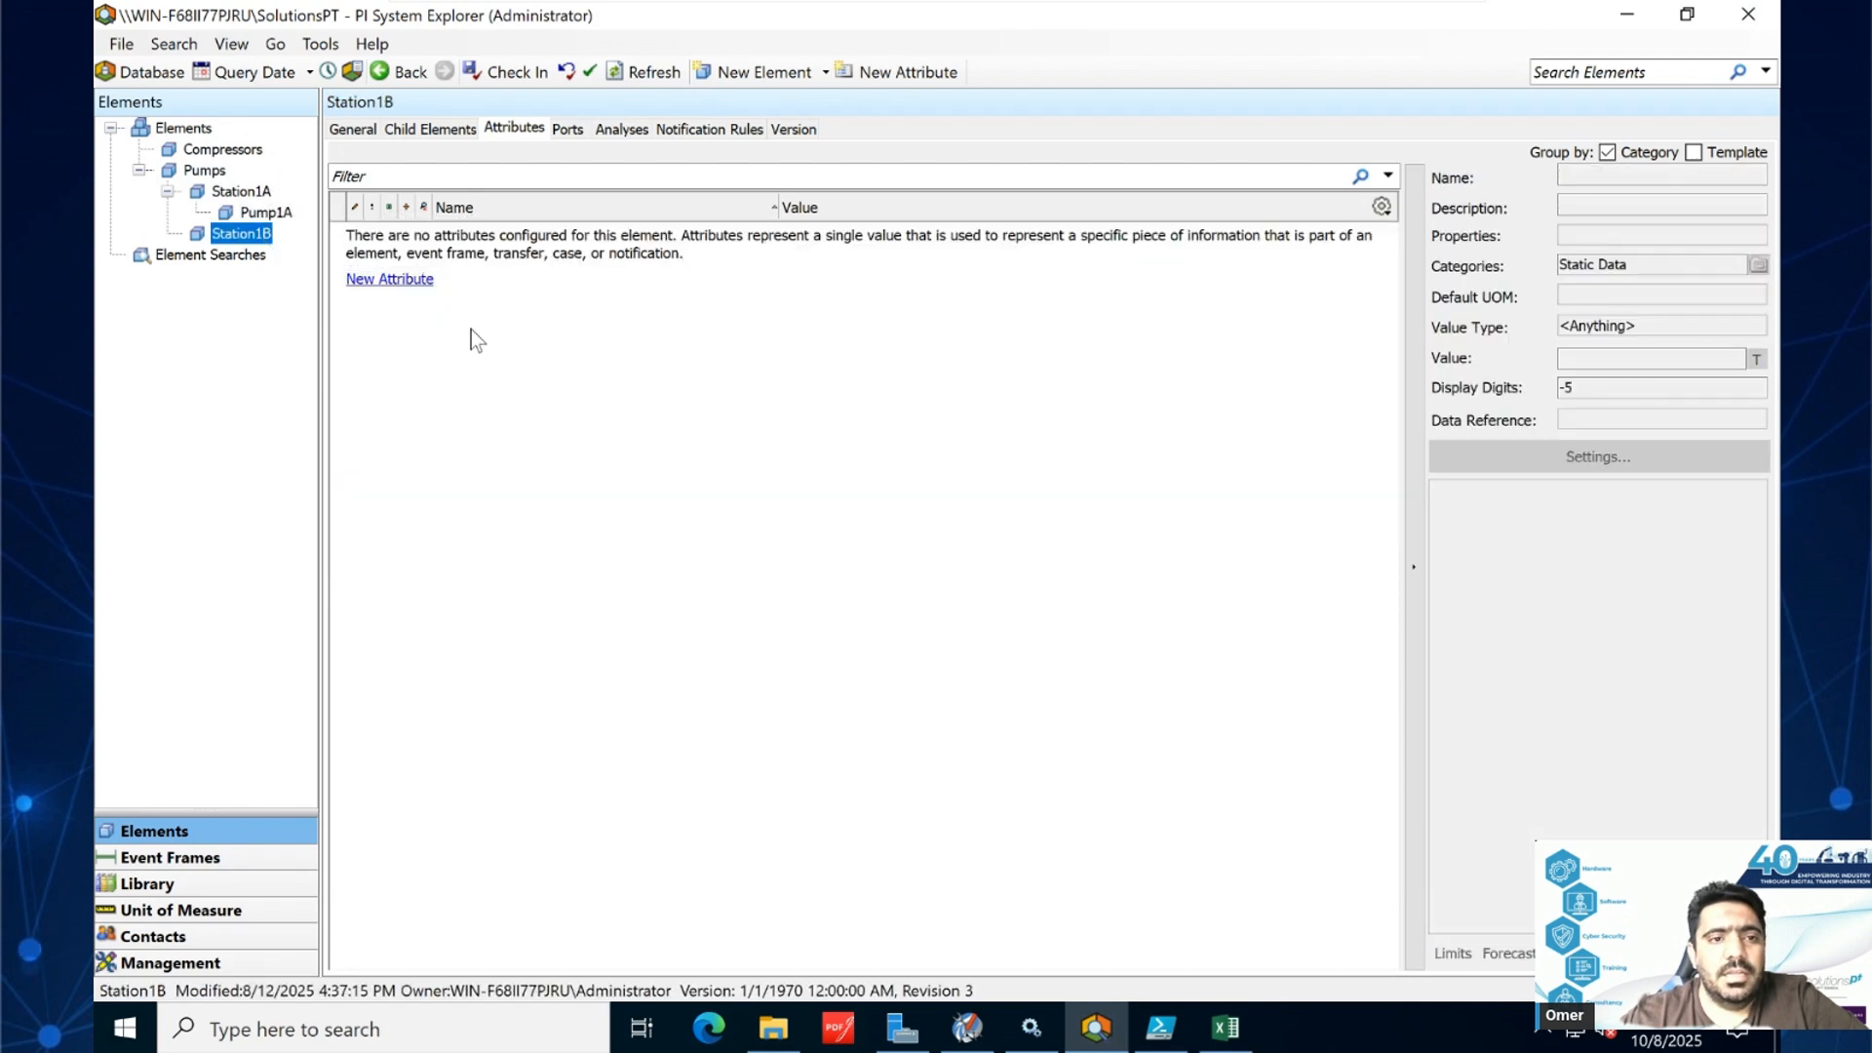
left_click(263, 195)
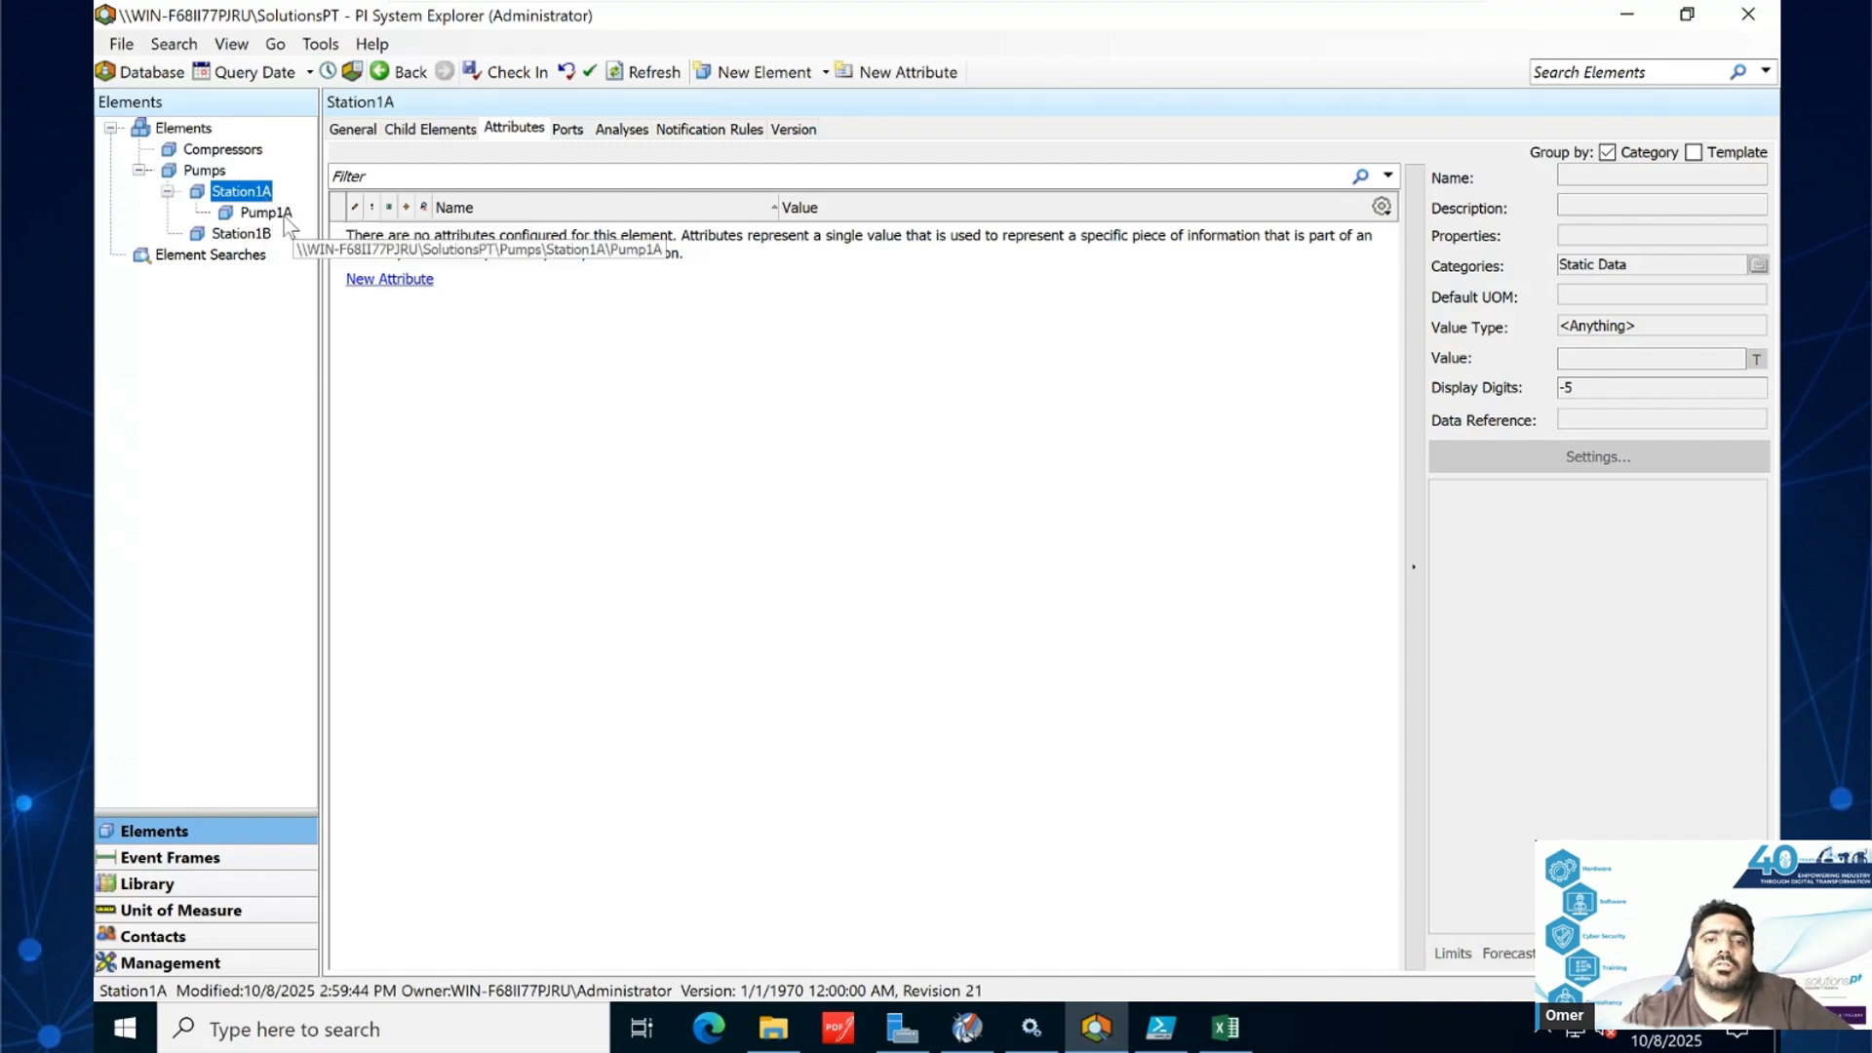
left_click(285, 219)
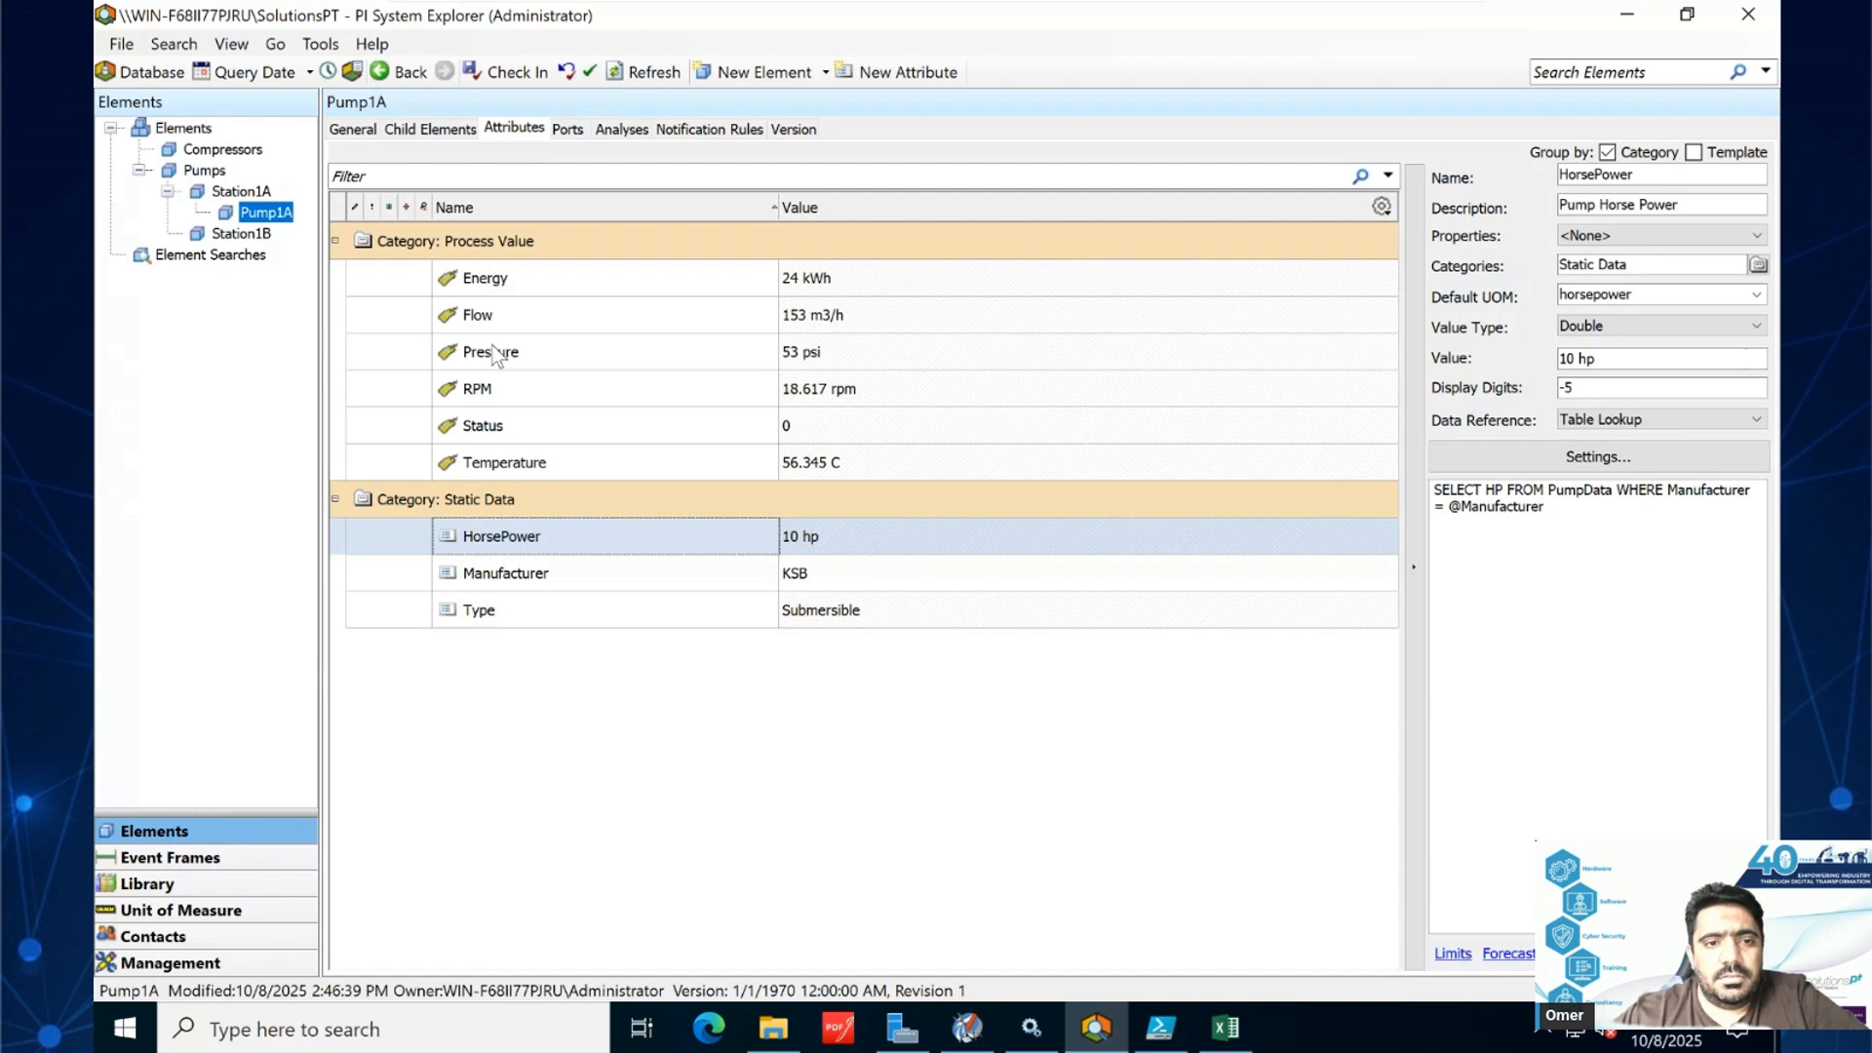
- Review the units of measure, value types and time-stamped values of Pump1A's process value attributes, from Energy through Temperature
left_click(511, 287)
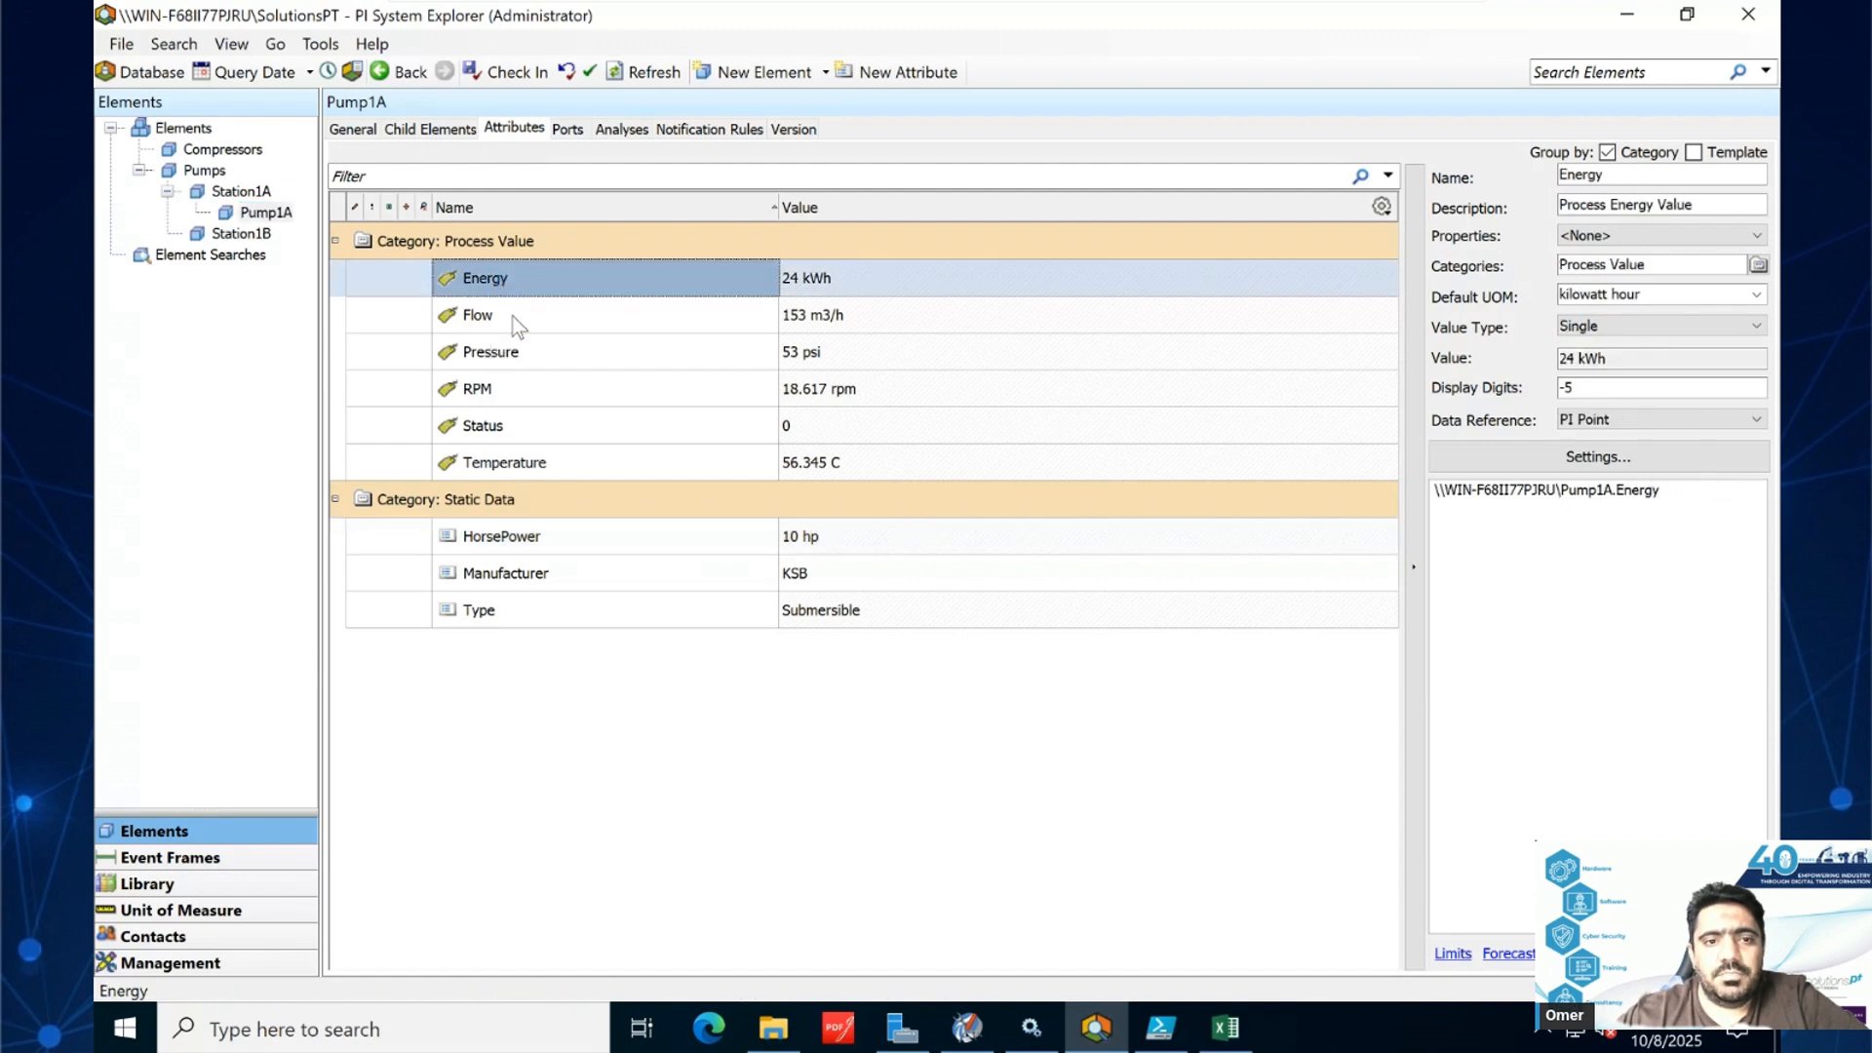
left_click(517, 324)
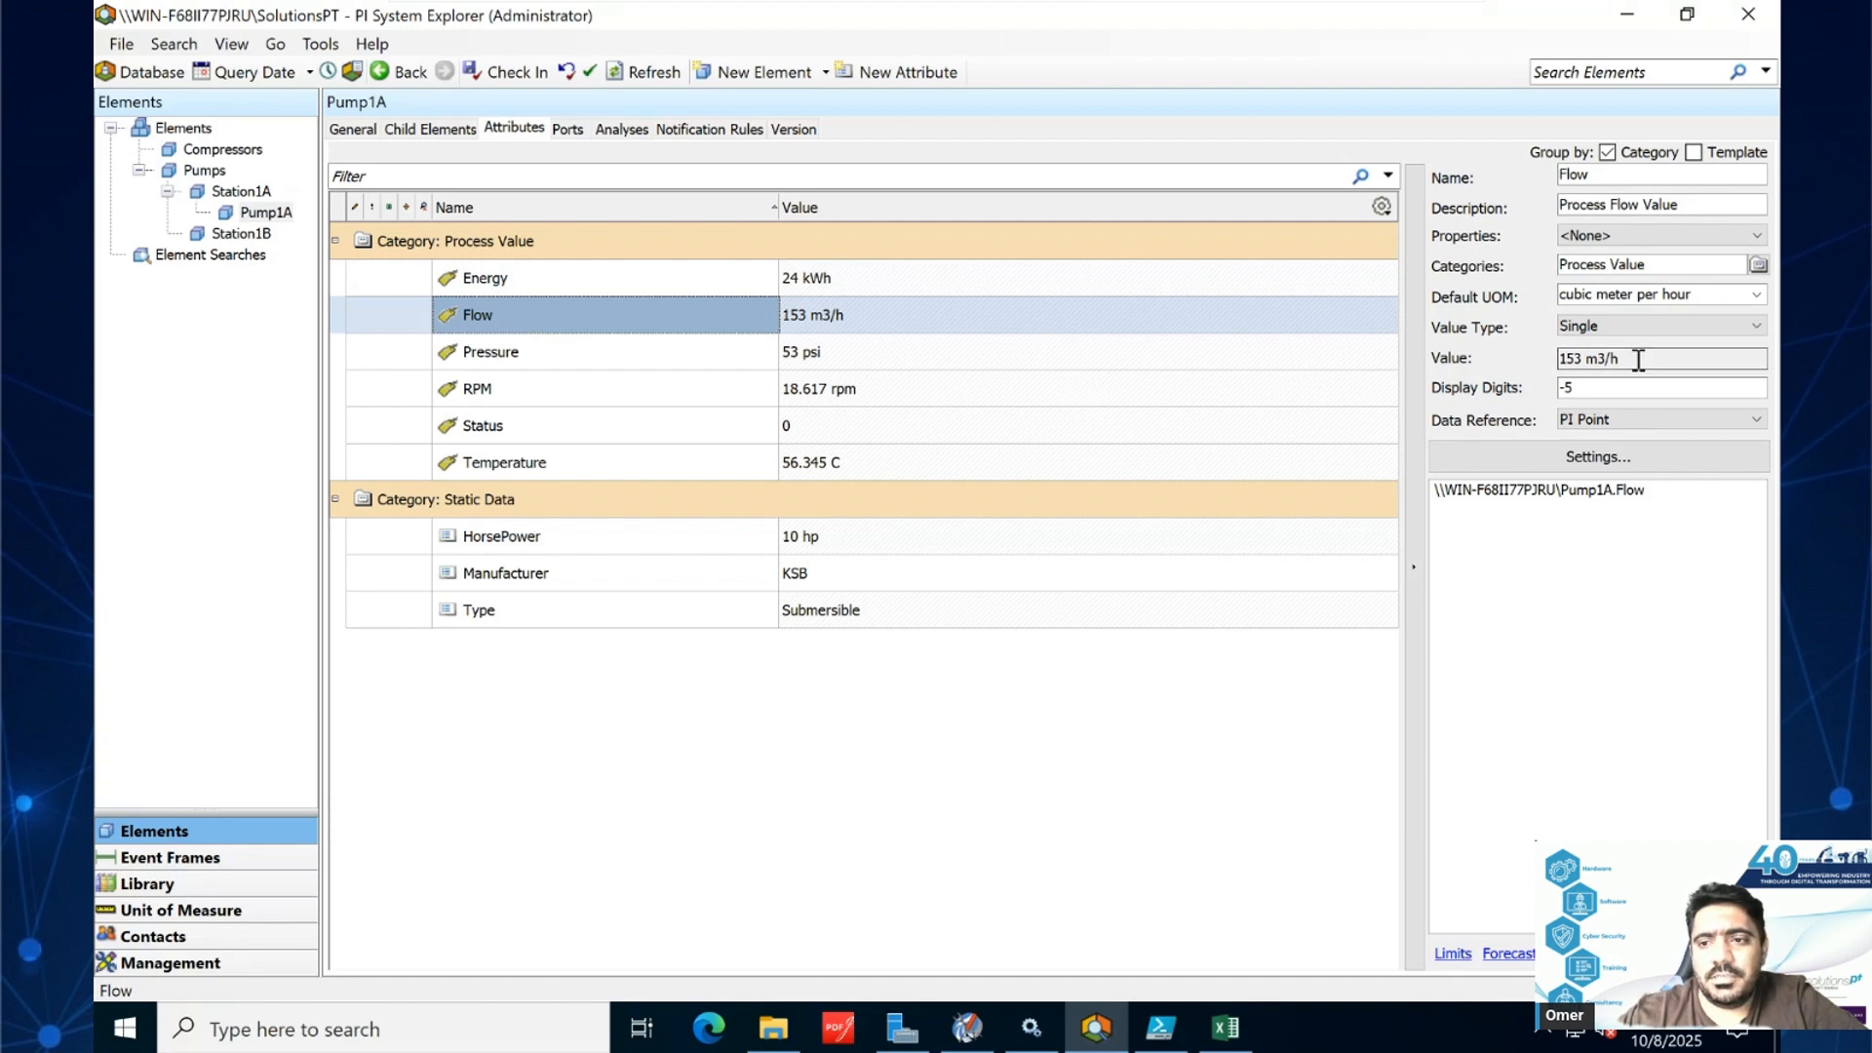
mouse_move(1062, 355)
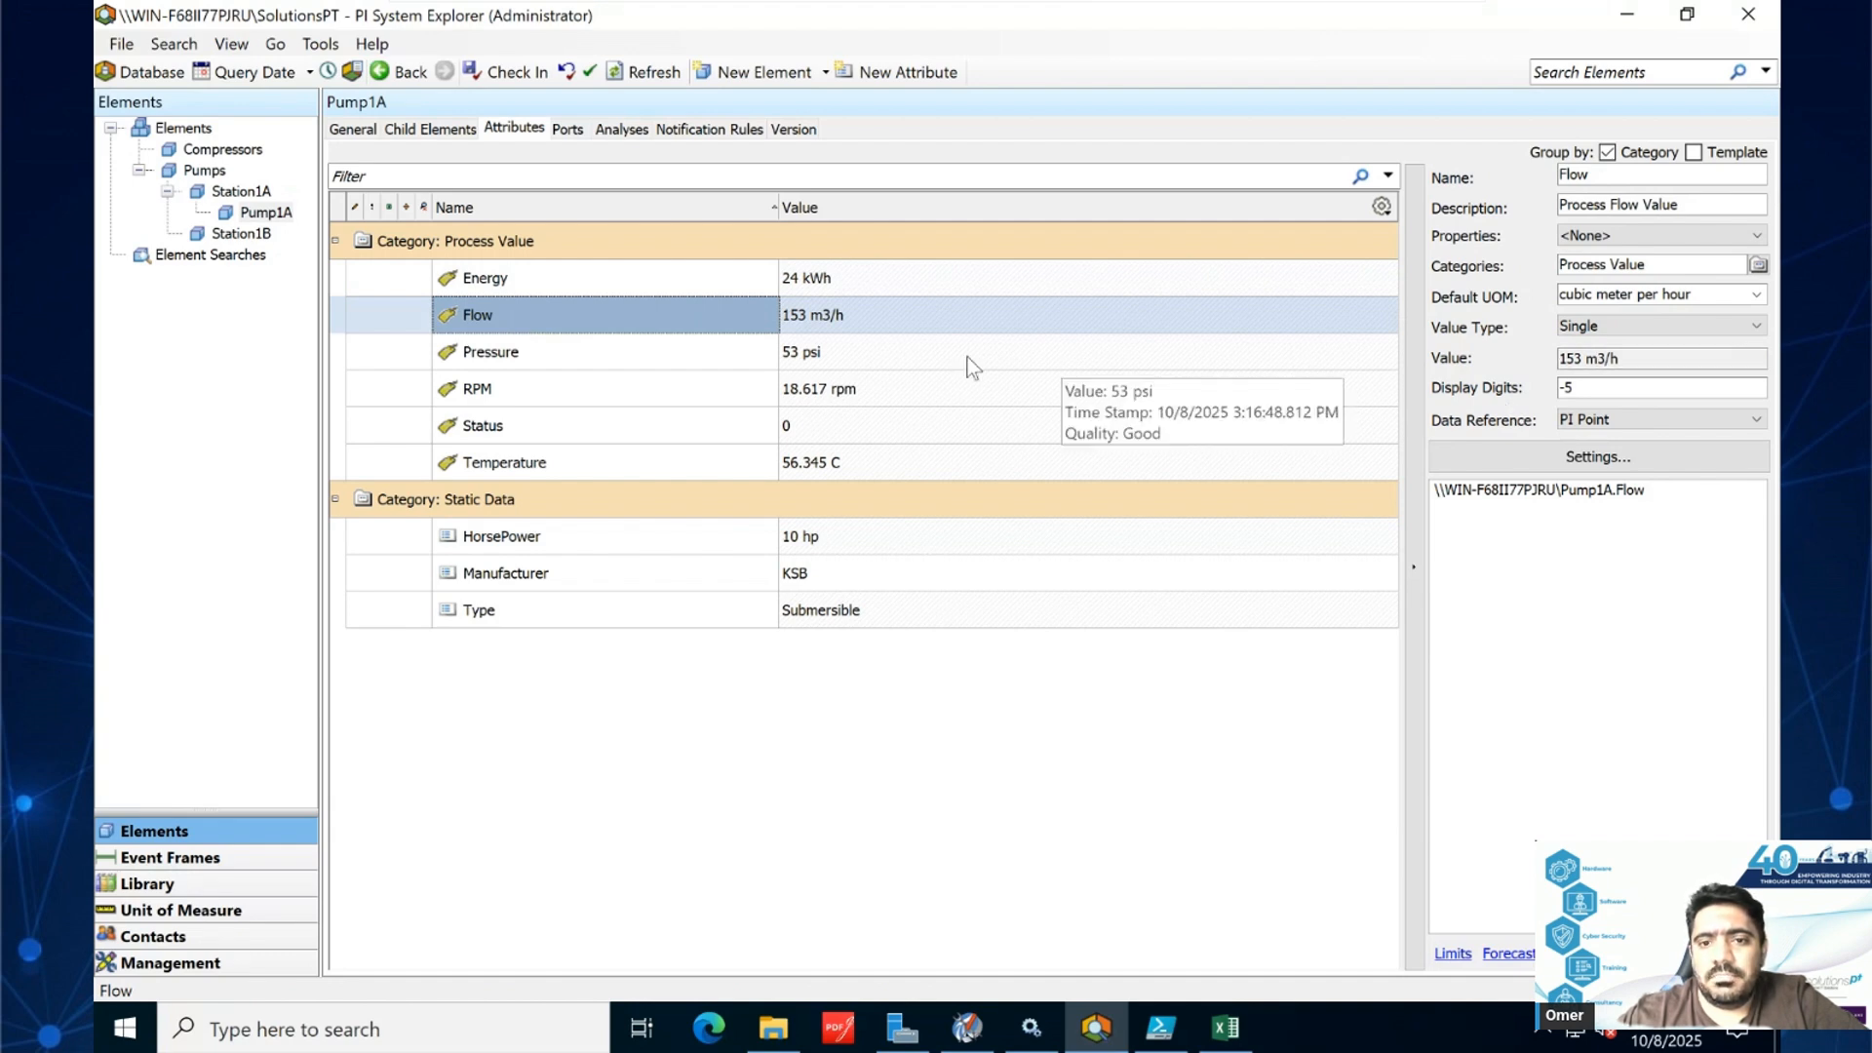
left_click(957, 351)
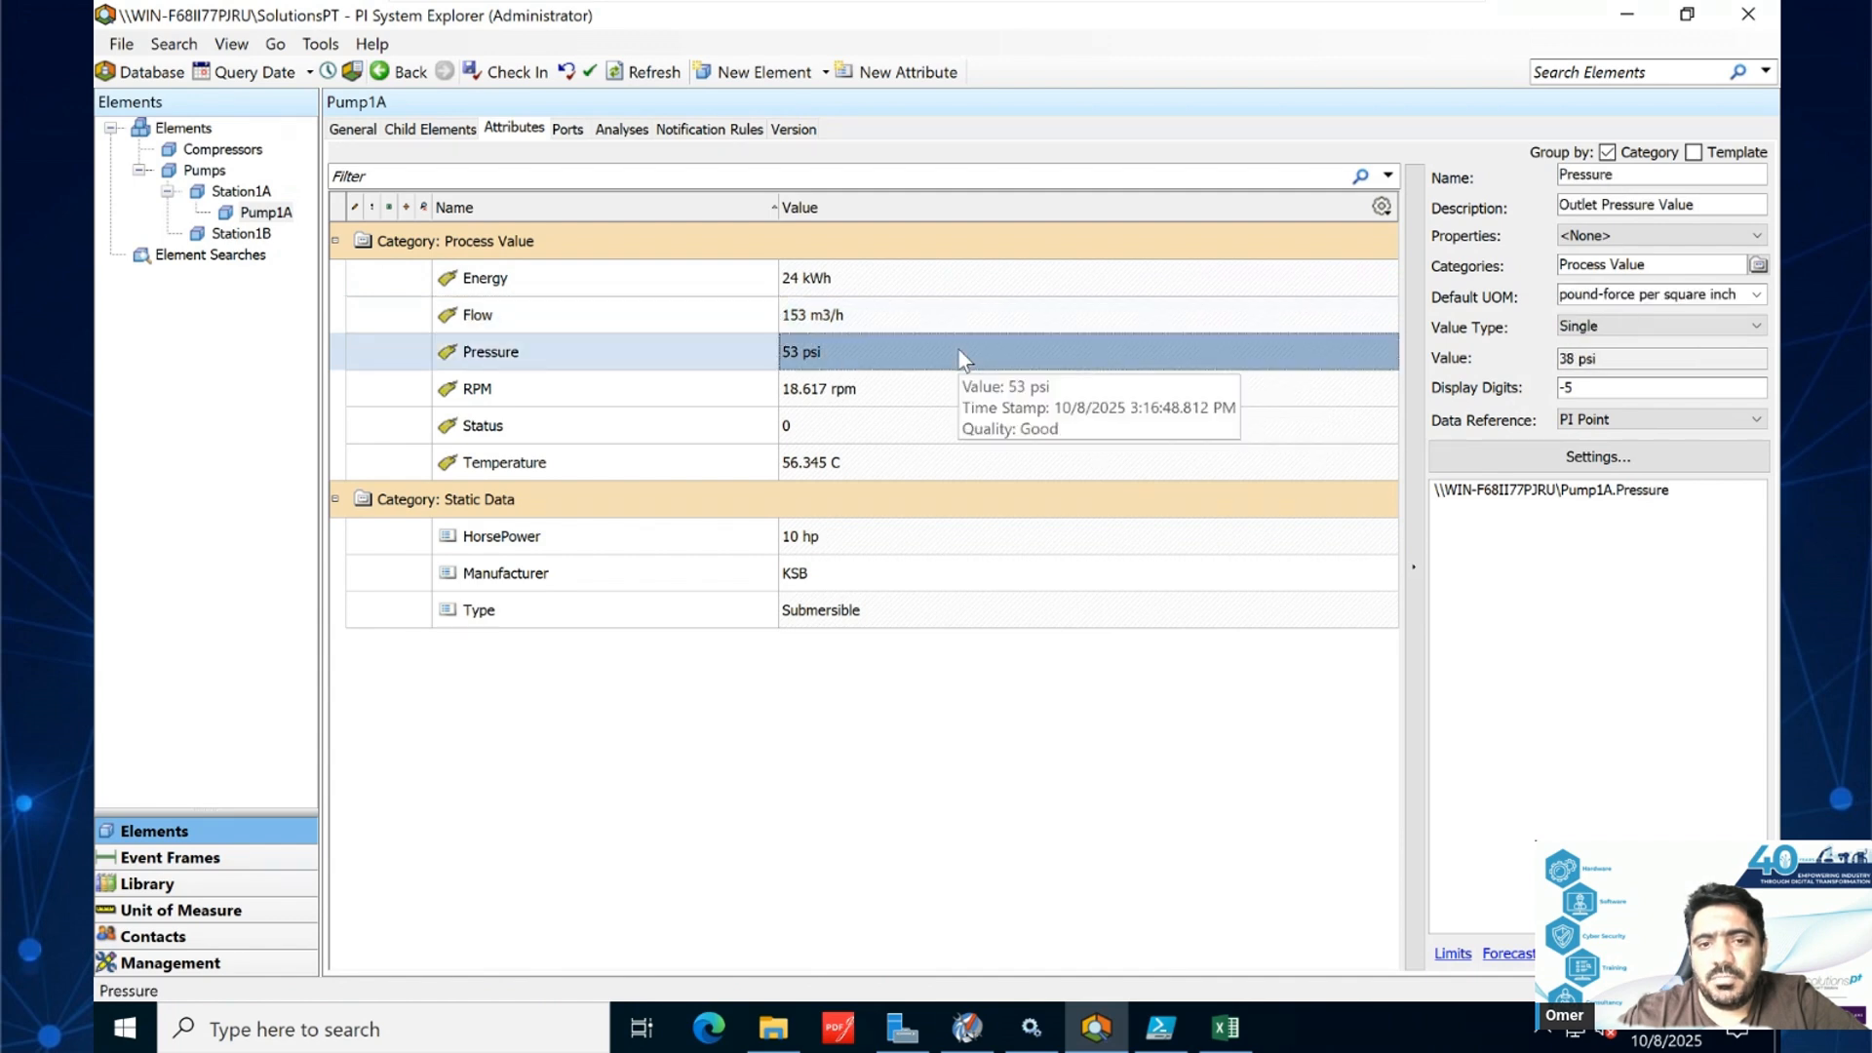
left_click(831, 421)
mouse_move(793, 394)
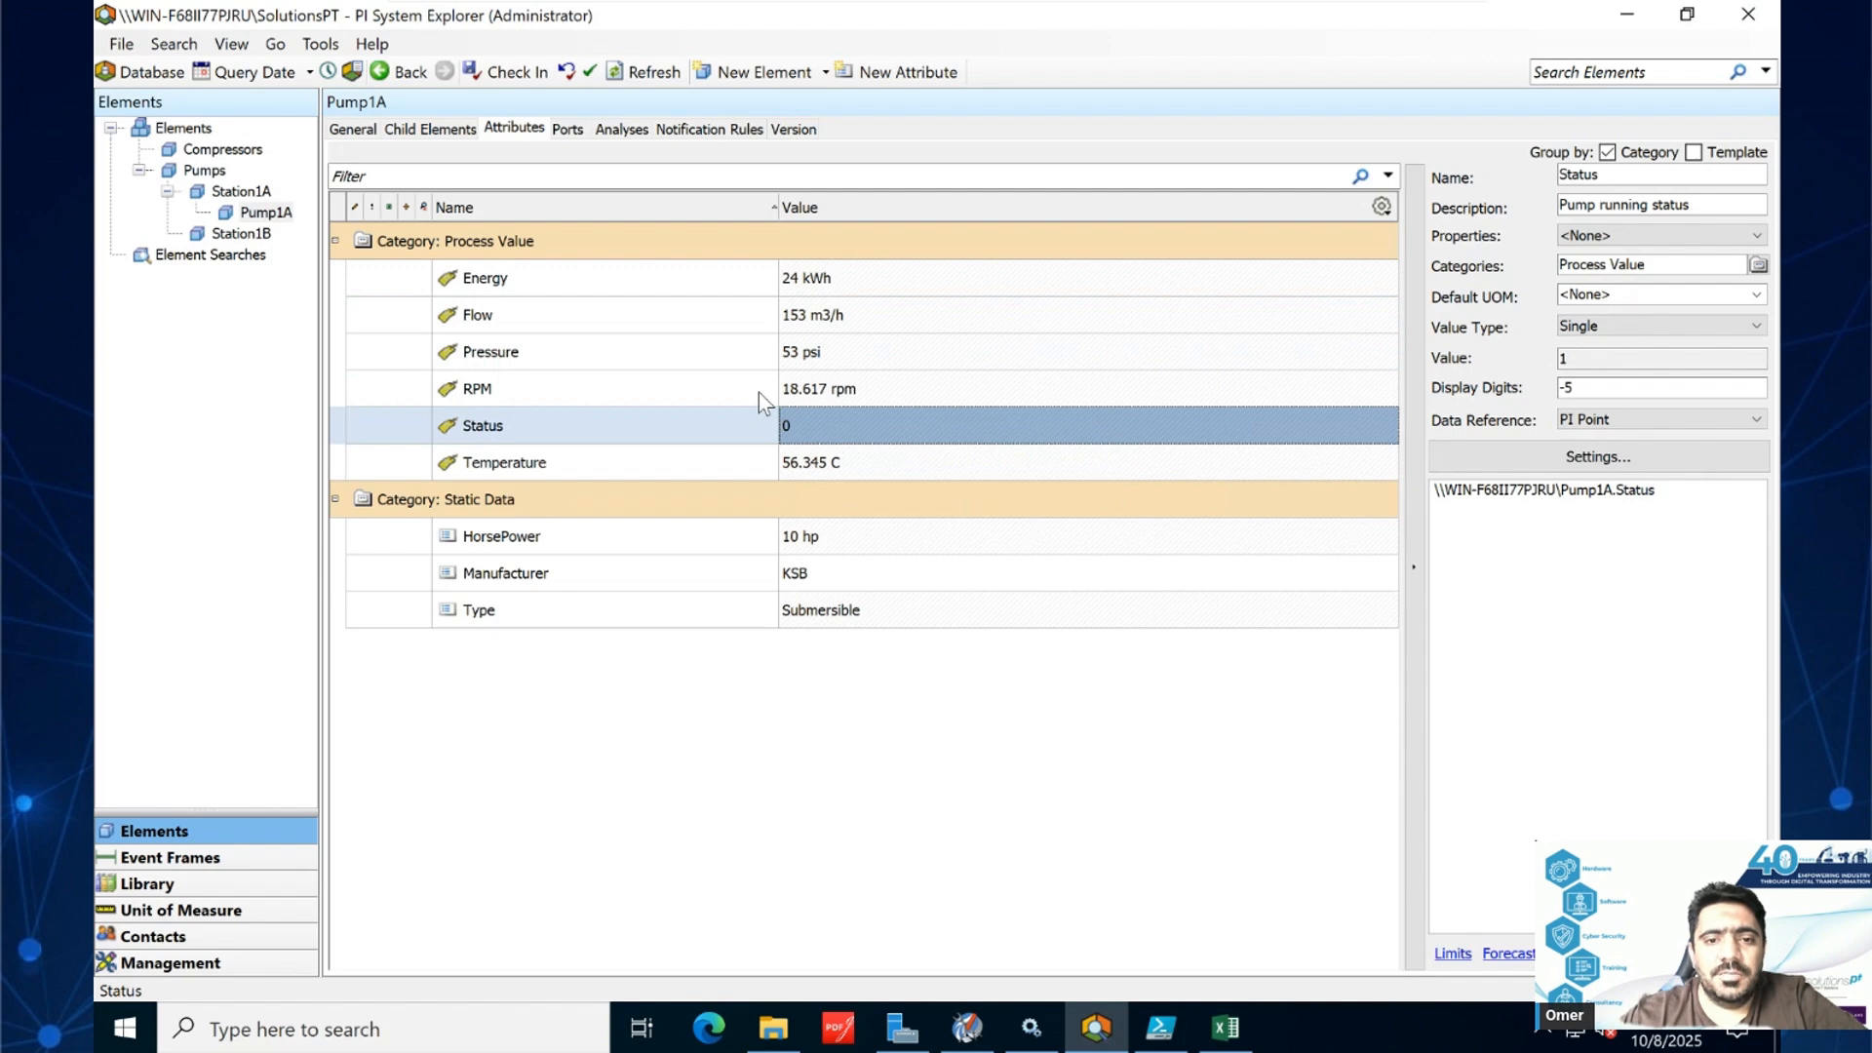
left_click(759, 392)
left_click(733, 425)
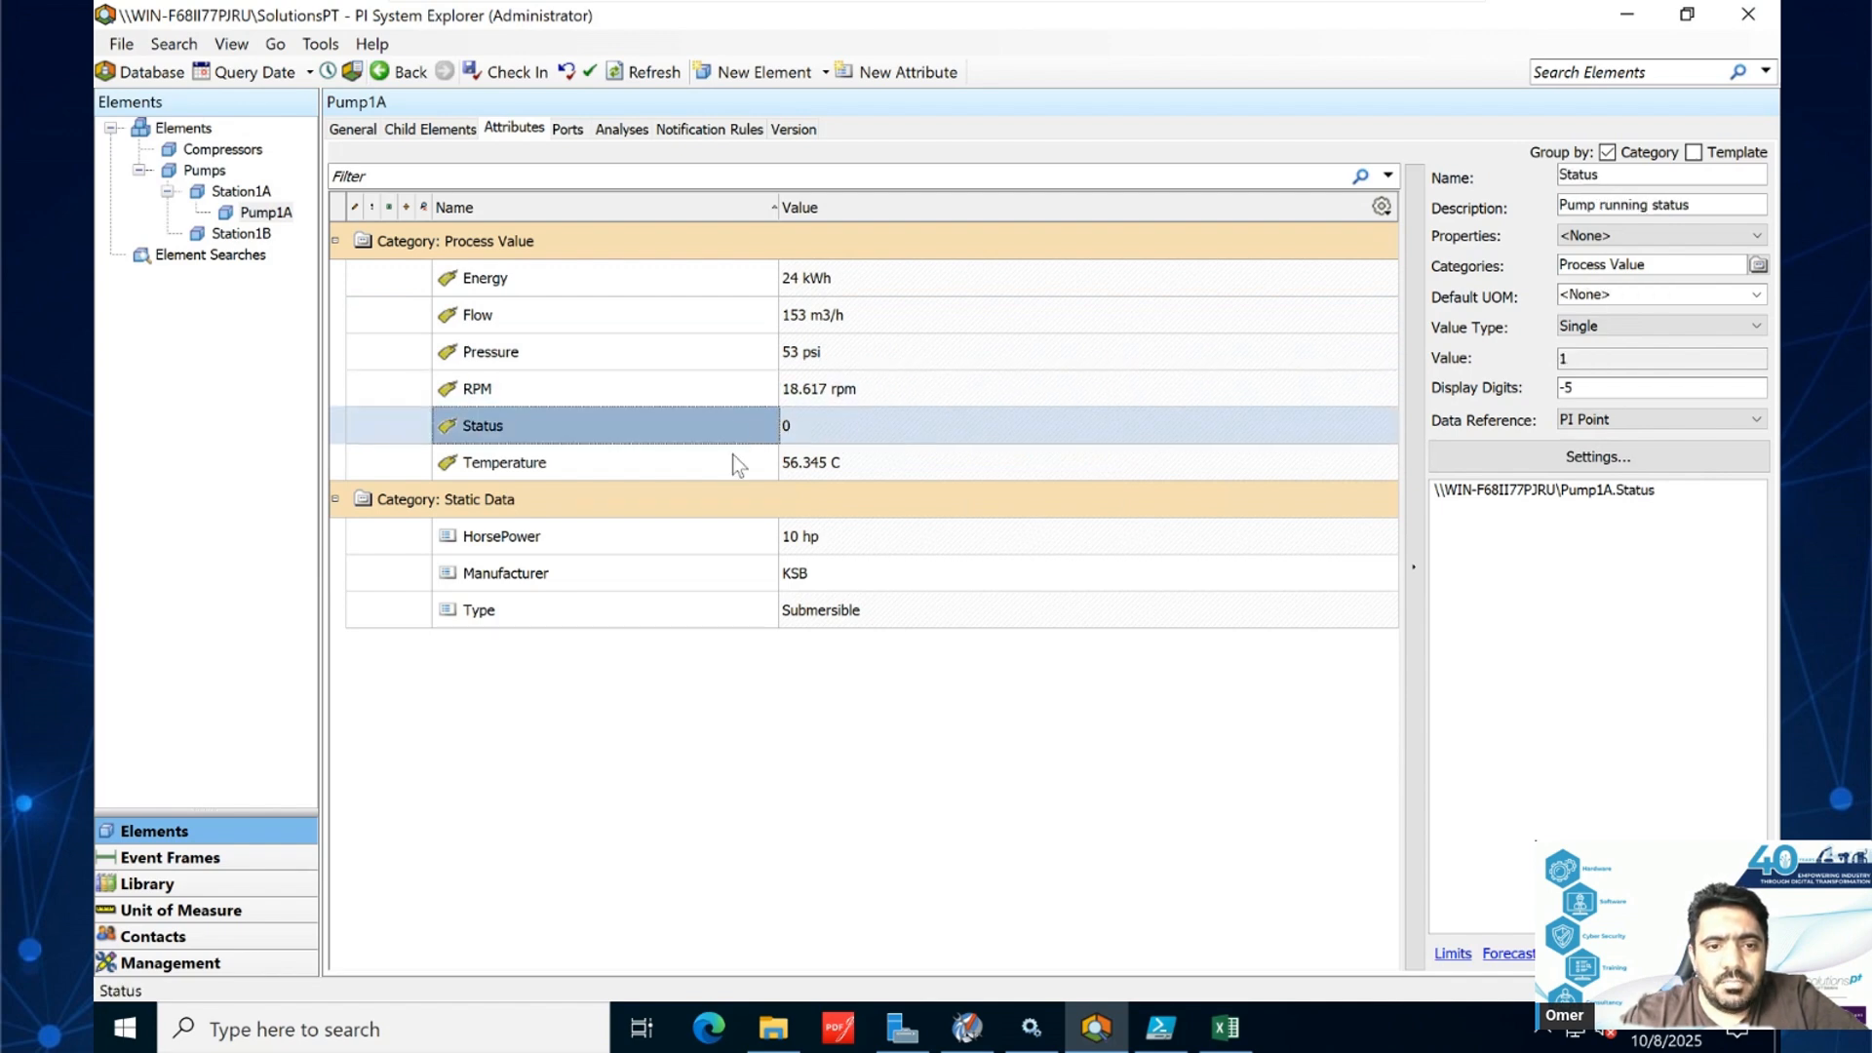
left_click(732, 469)
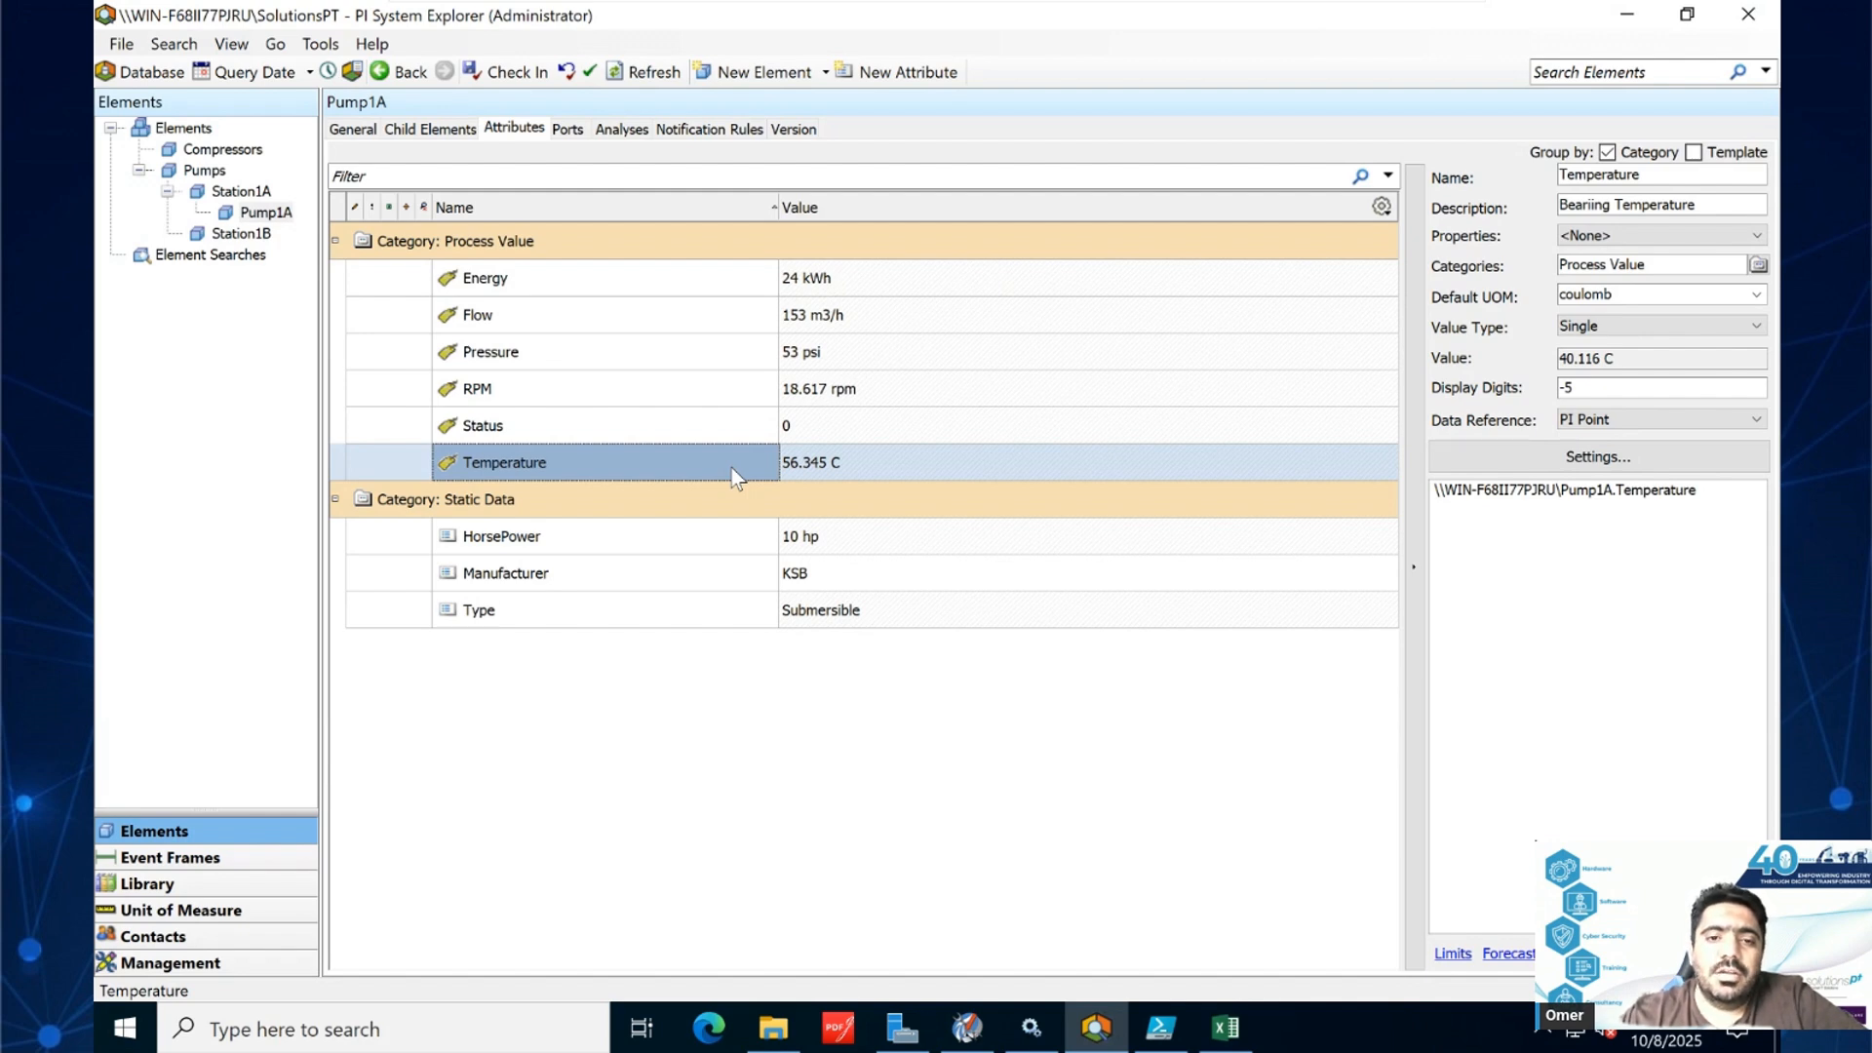
left_click(713, 355)
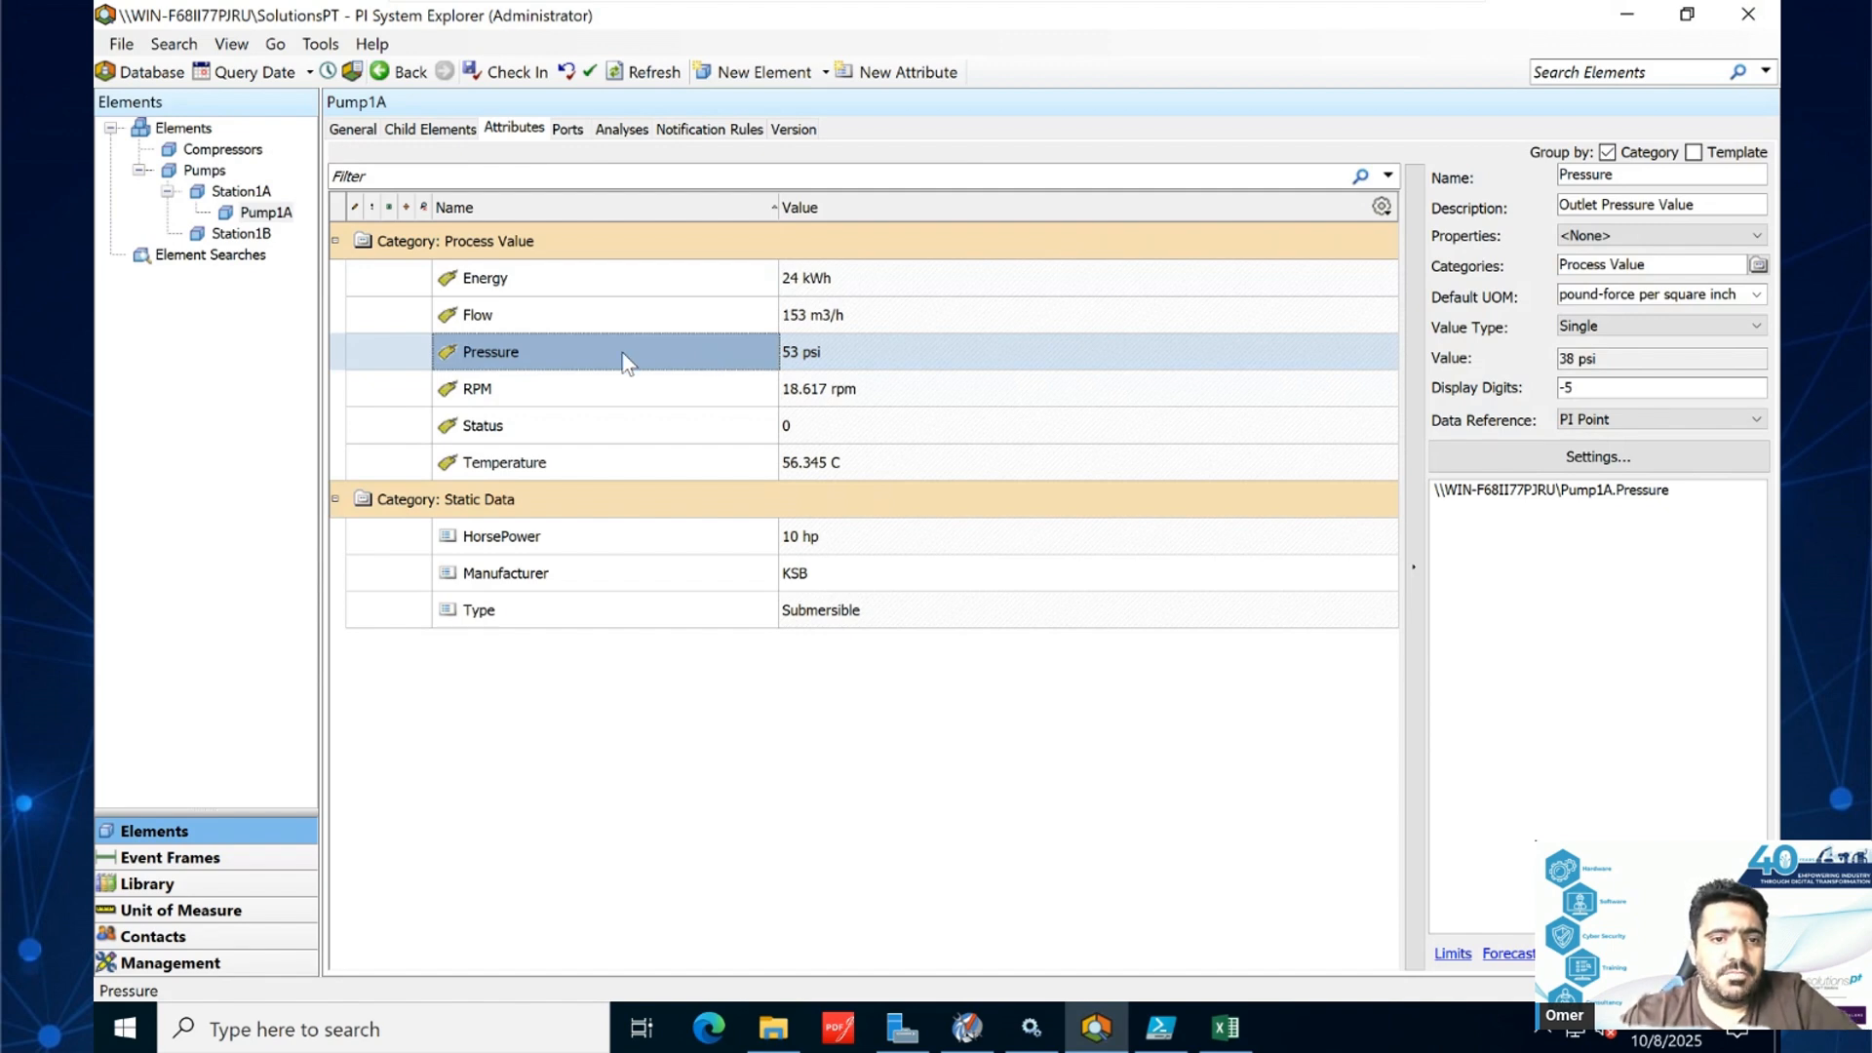
left_click(589, 310)
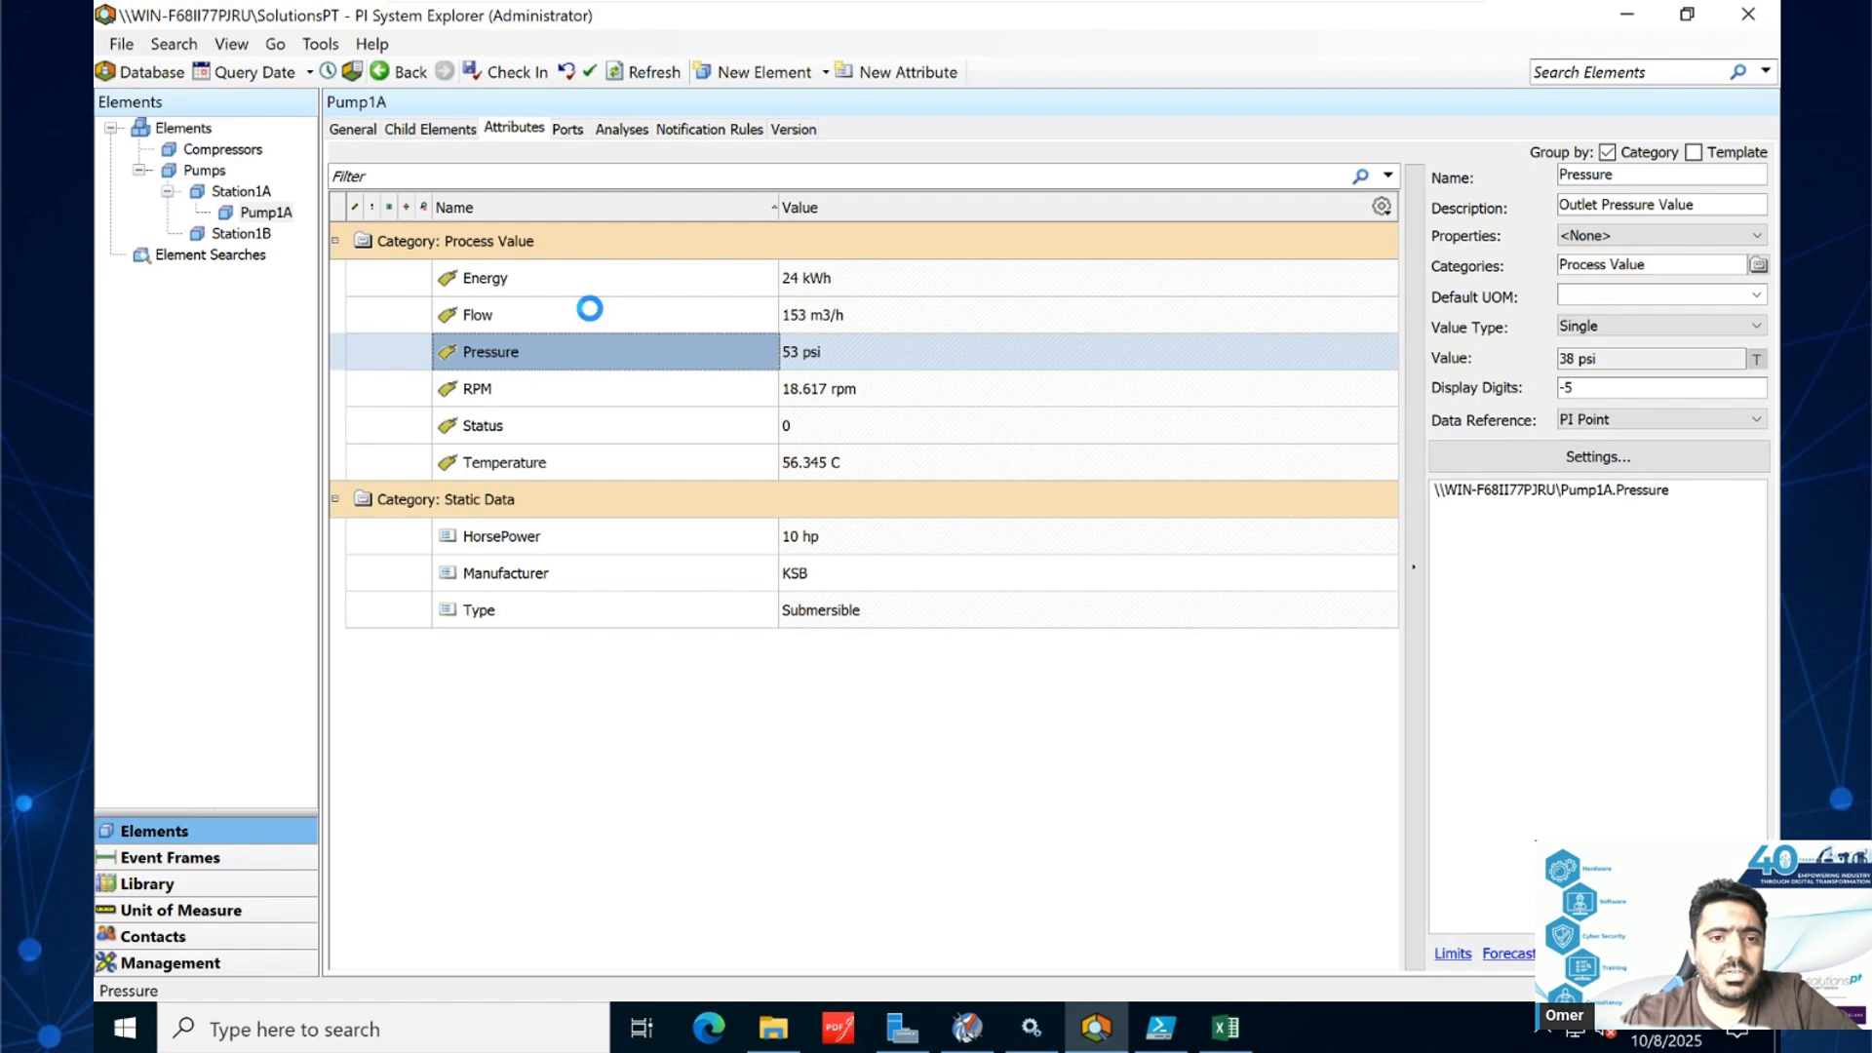
left_click(566, 278)
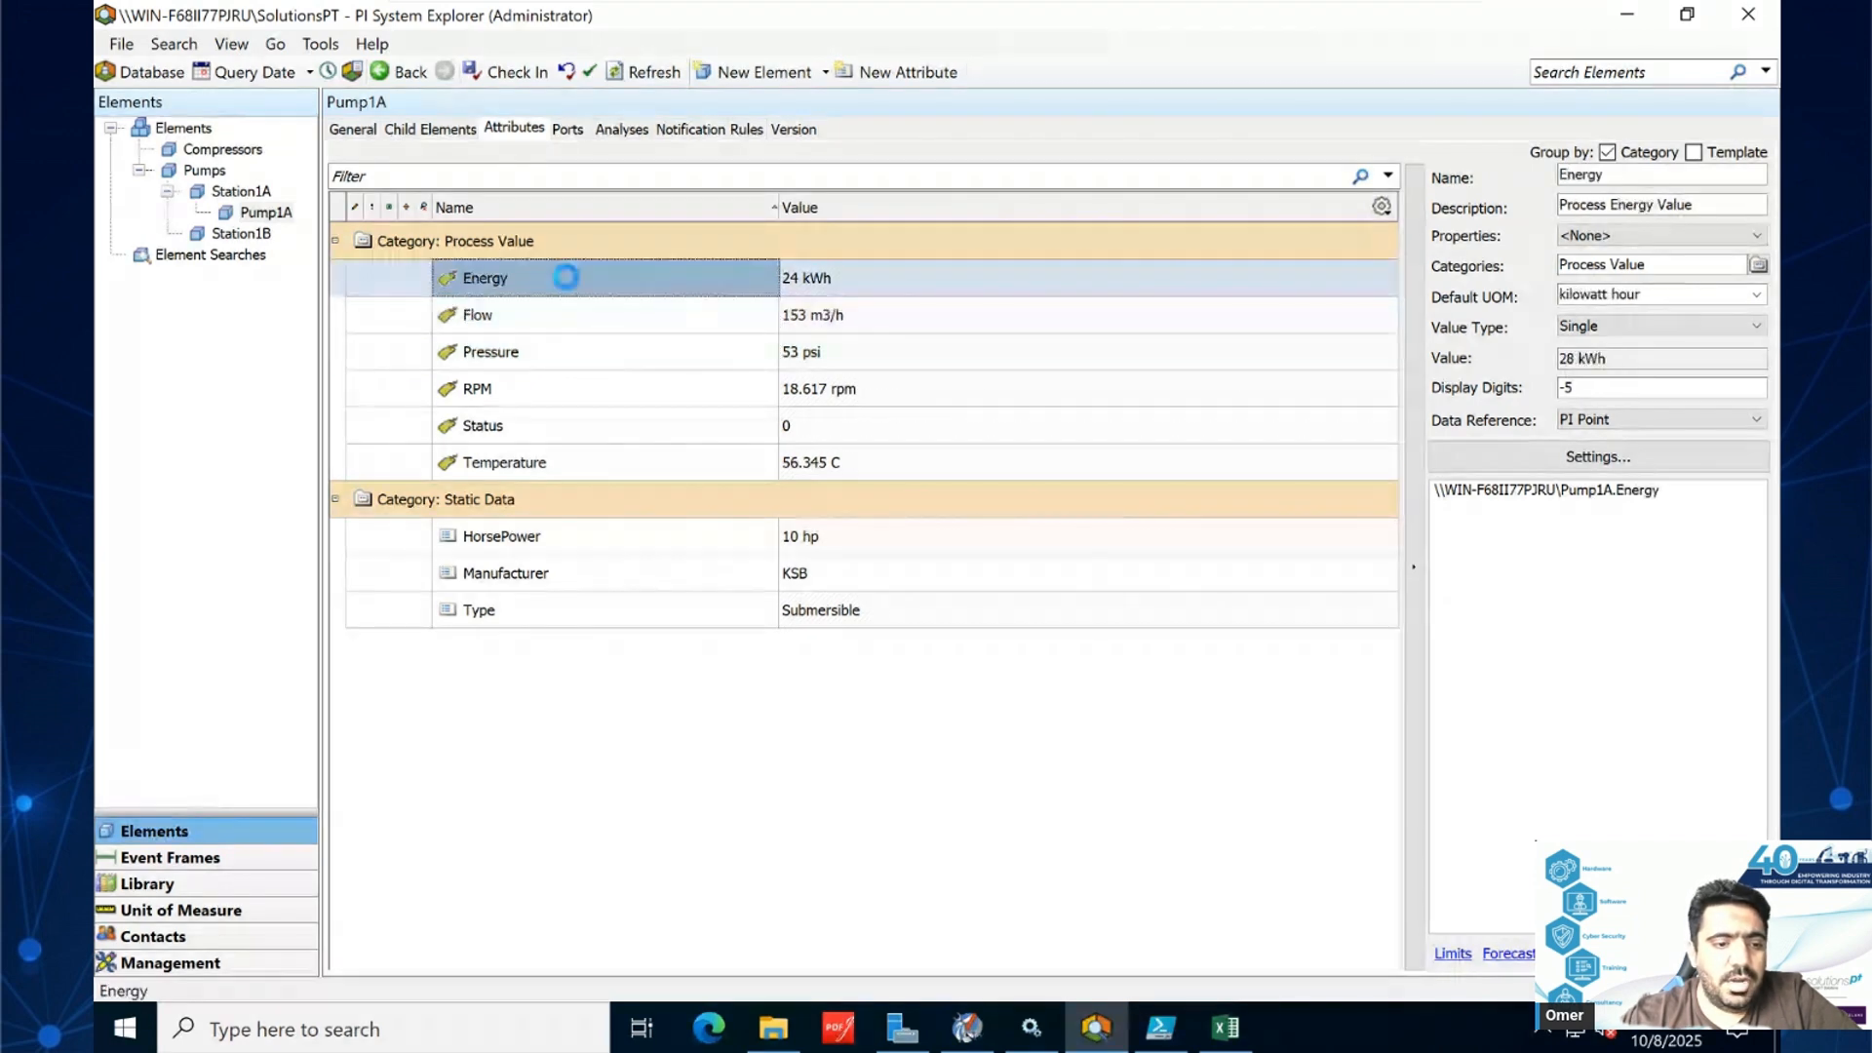
- View the database's event frame searches, and open the library to view the PumpData table
left_click(170, 857)
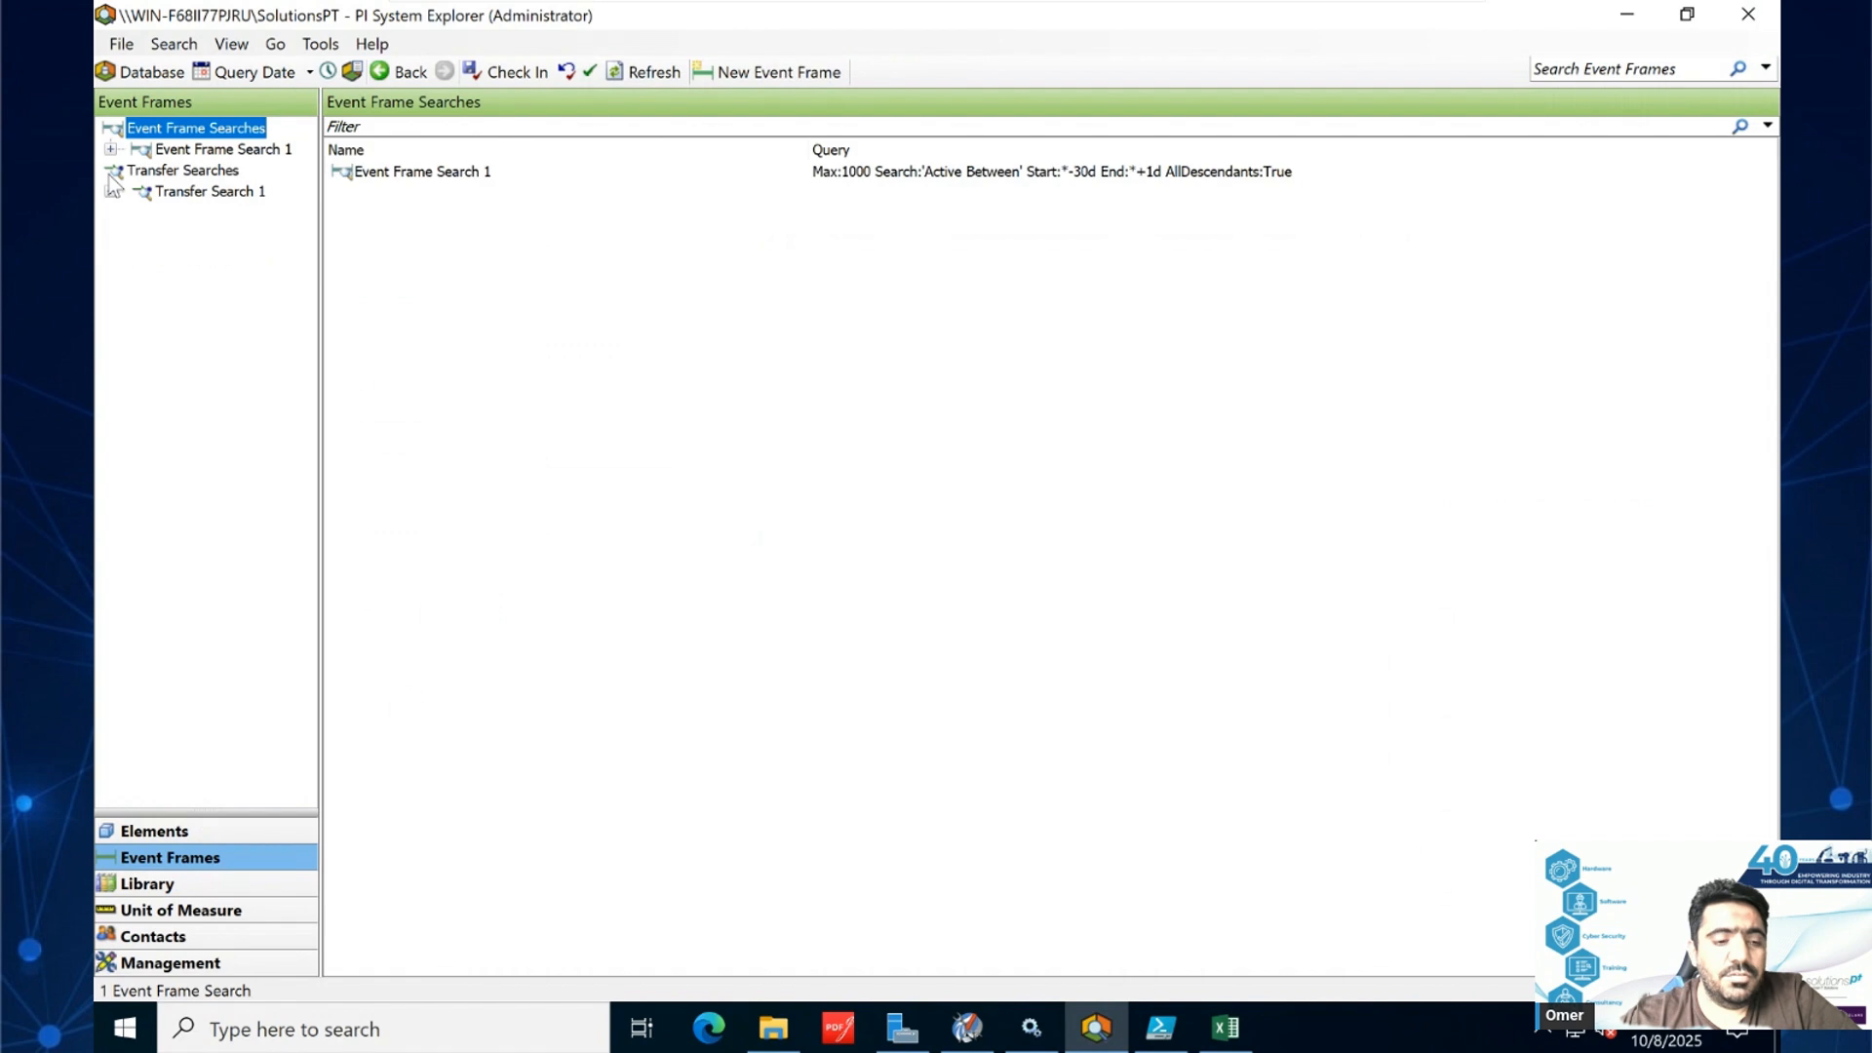
left_click(176, 880)
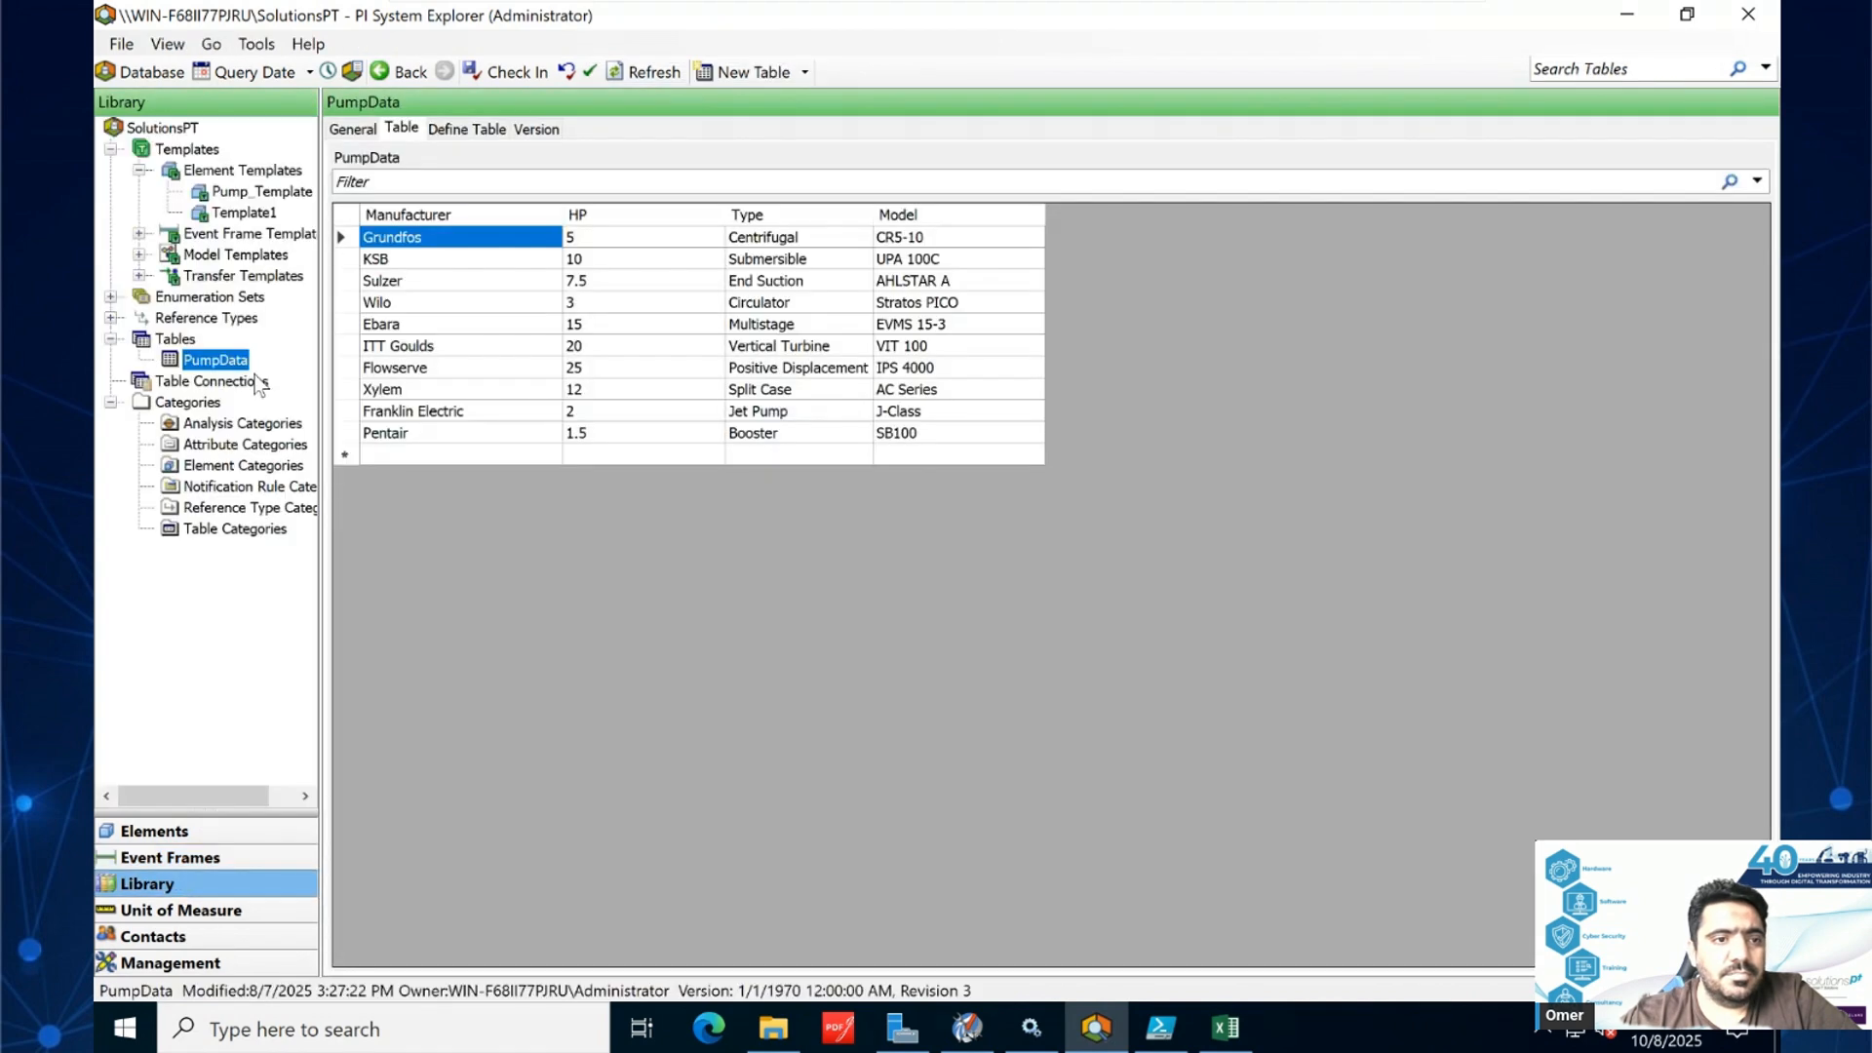
- Open Pump_Template among the element templates and view its general settings and attribute templates
left_click(187, 154)
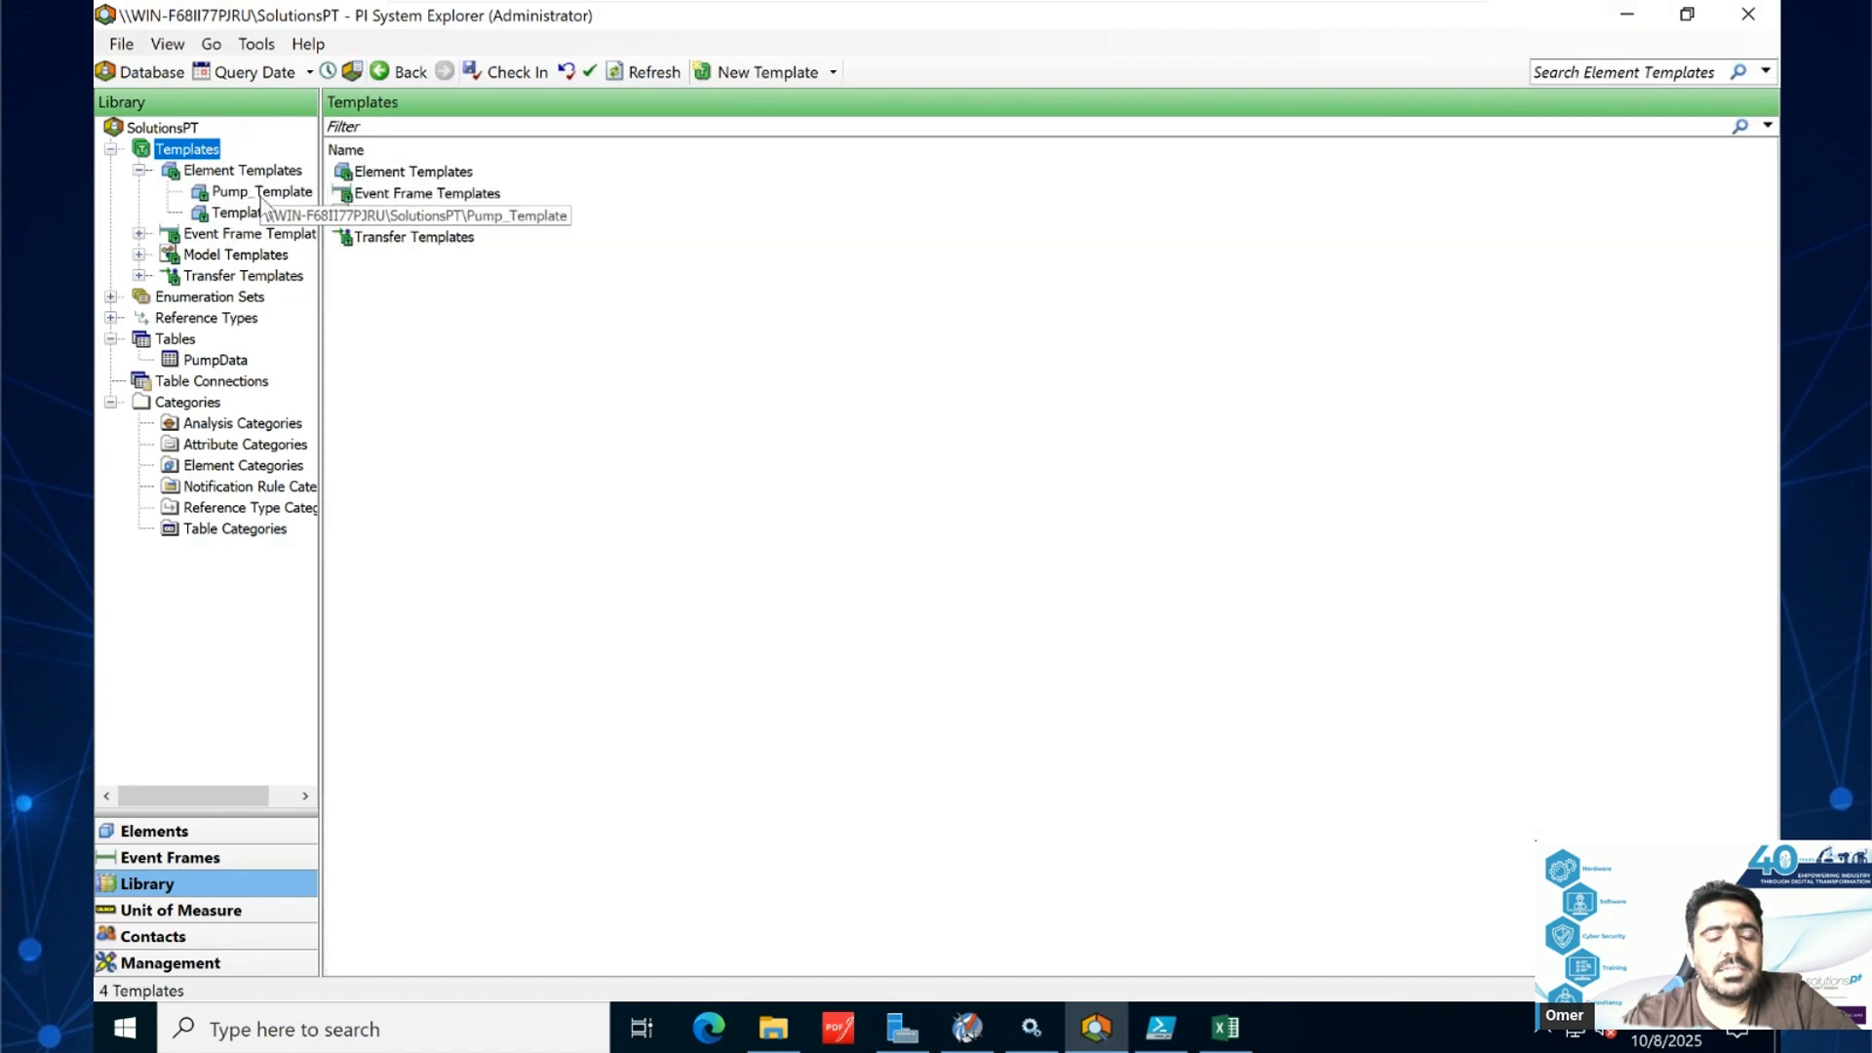
left_click(258, 192)
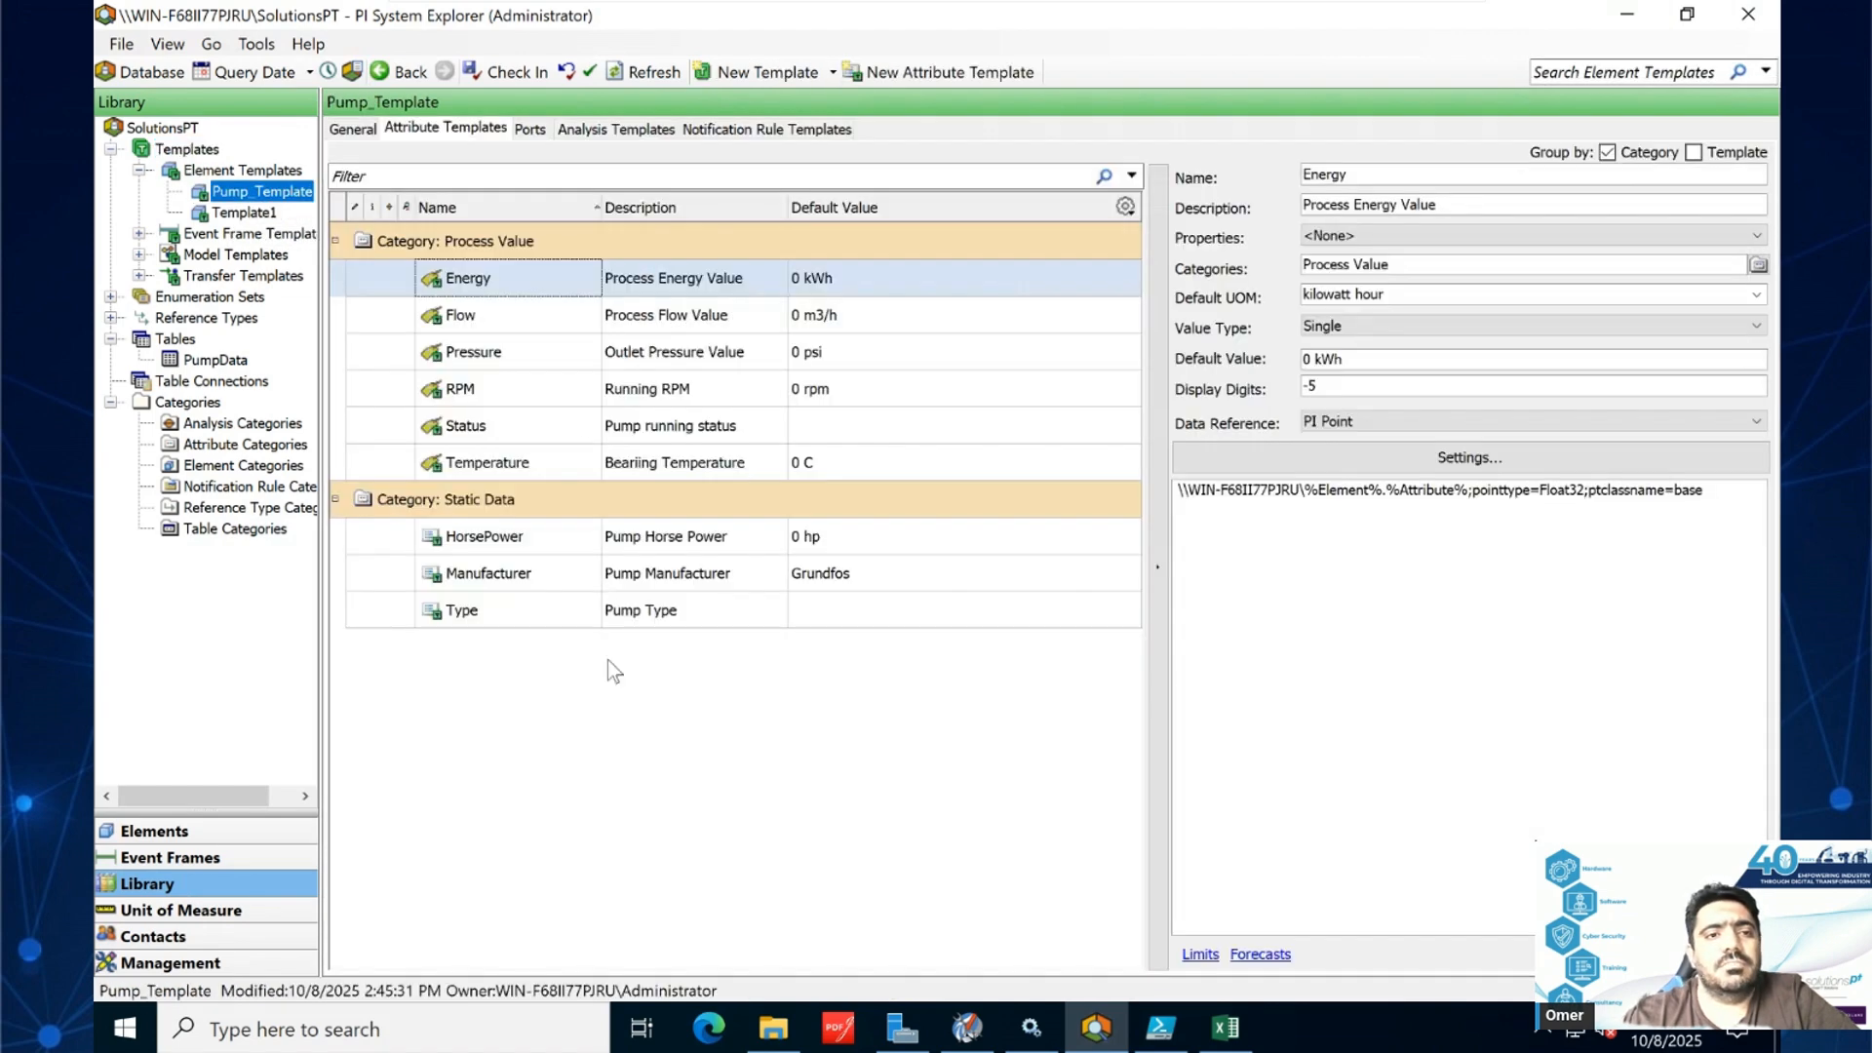
left_click(356, 130)
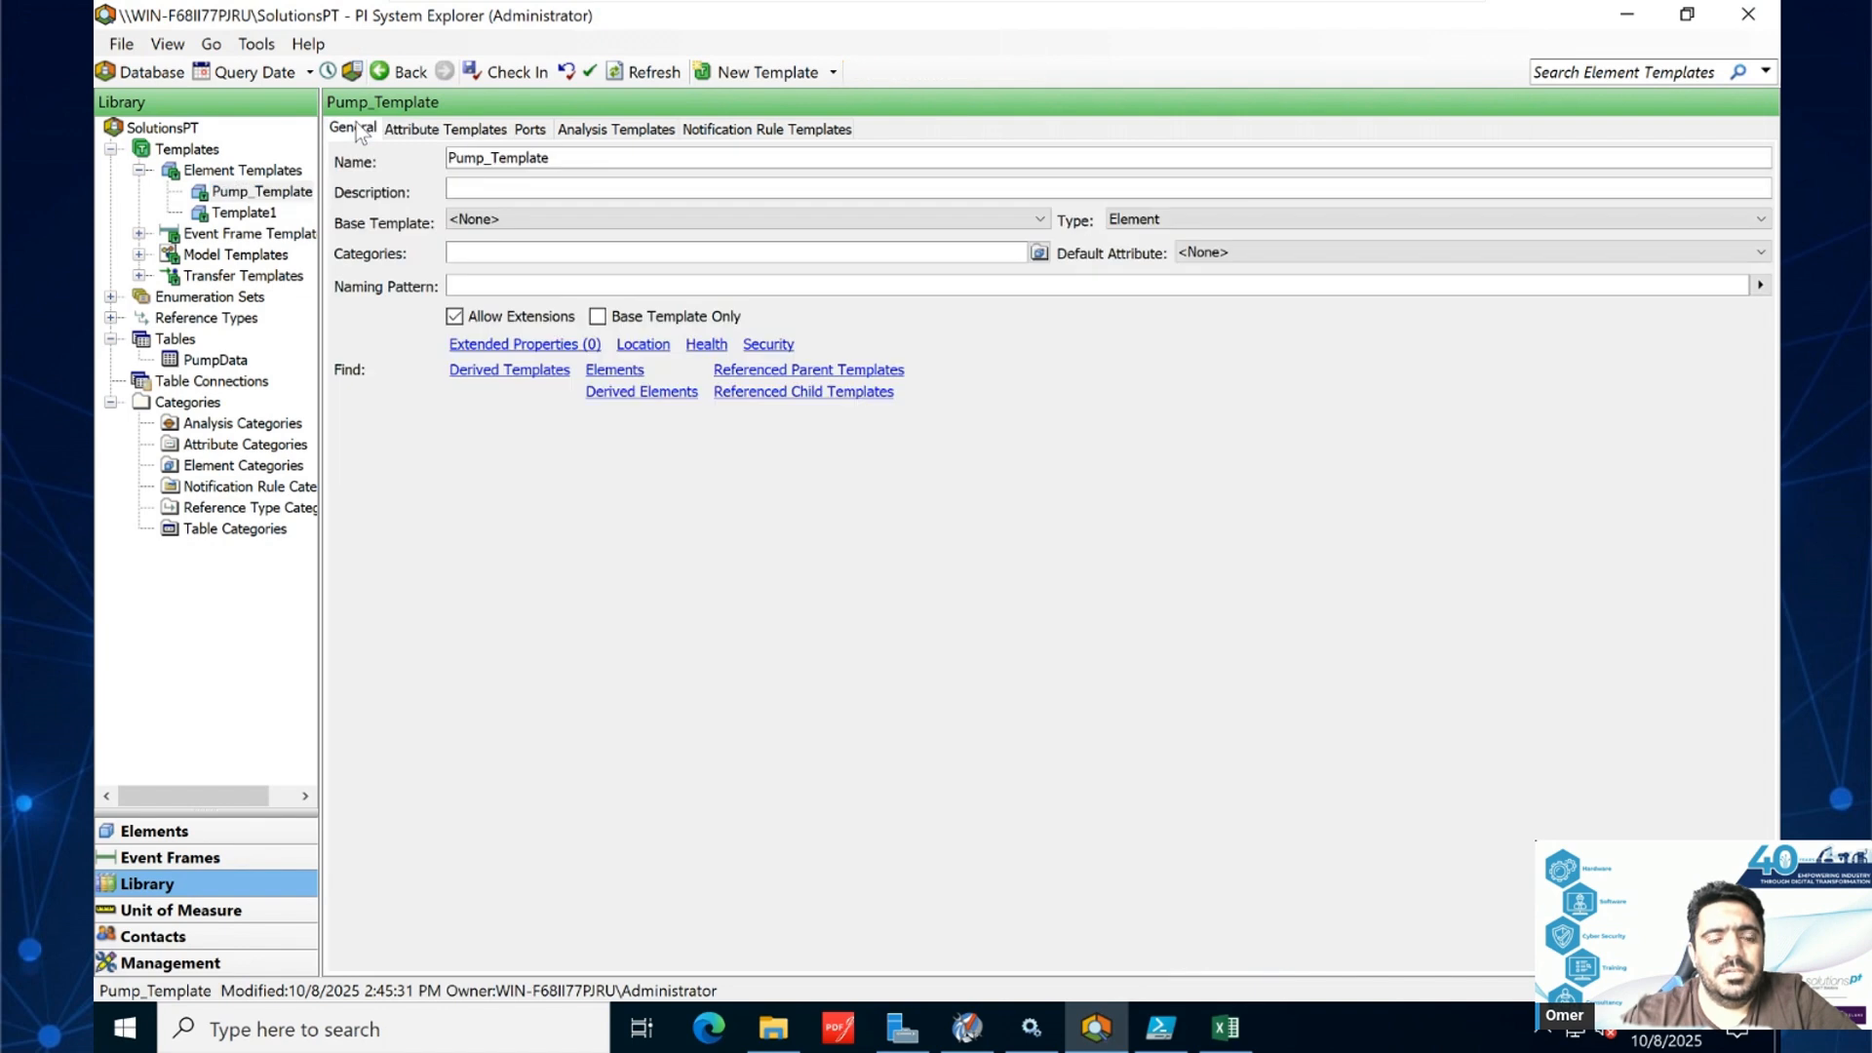
left_click(493, 130)
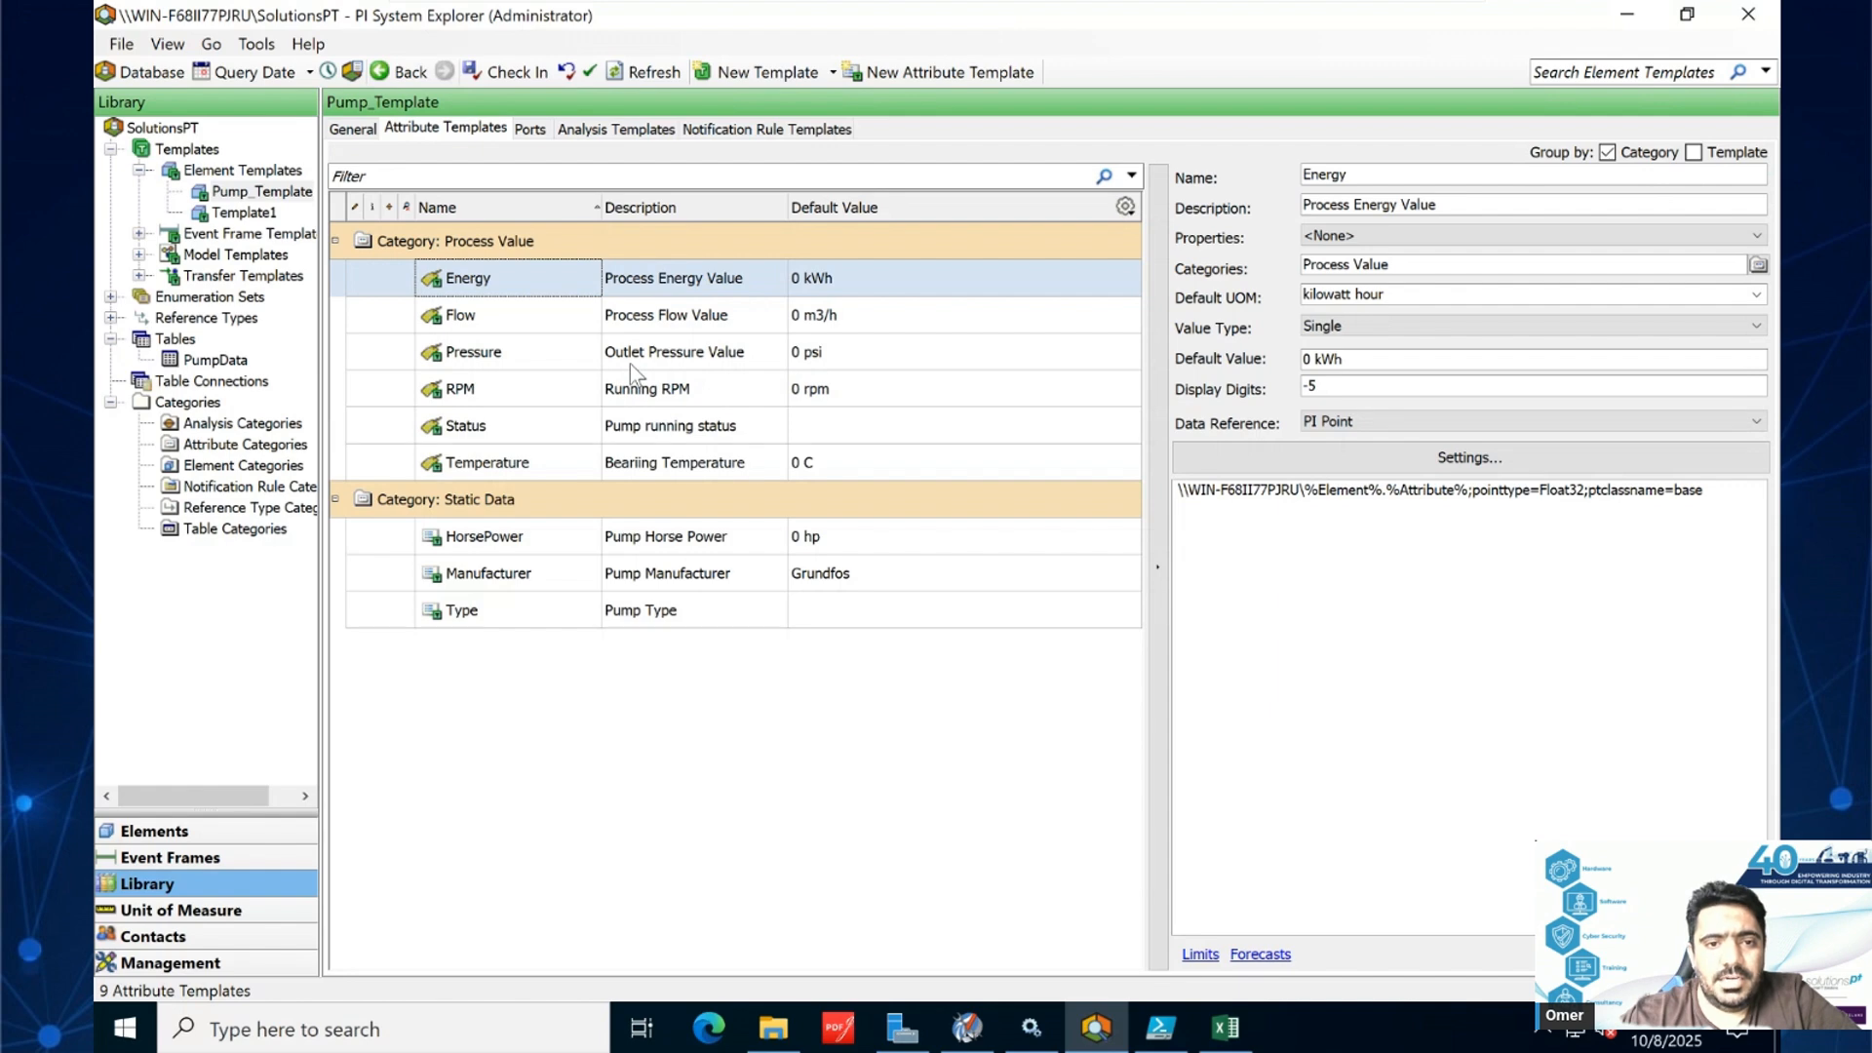
- Review the default units, value types and PI Point references of Pump_Template's process value attributes, from Flow through Temperature and back to Energy
left_click(557, 326)
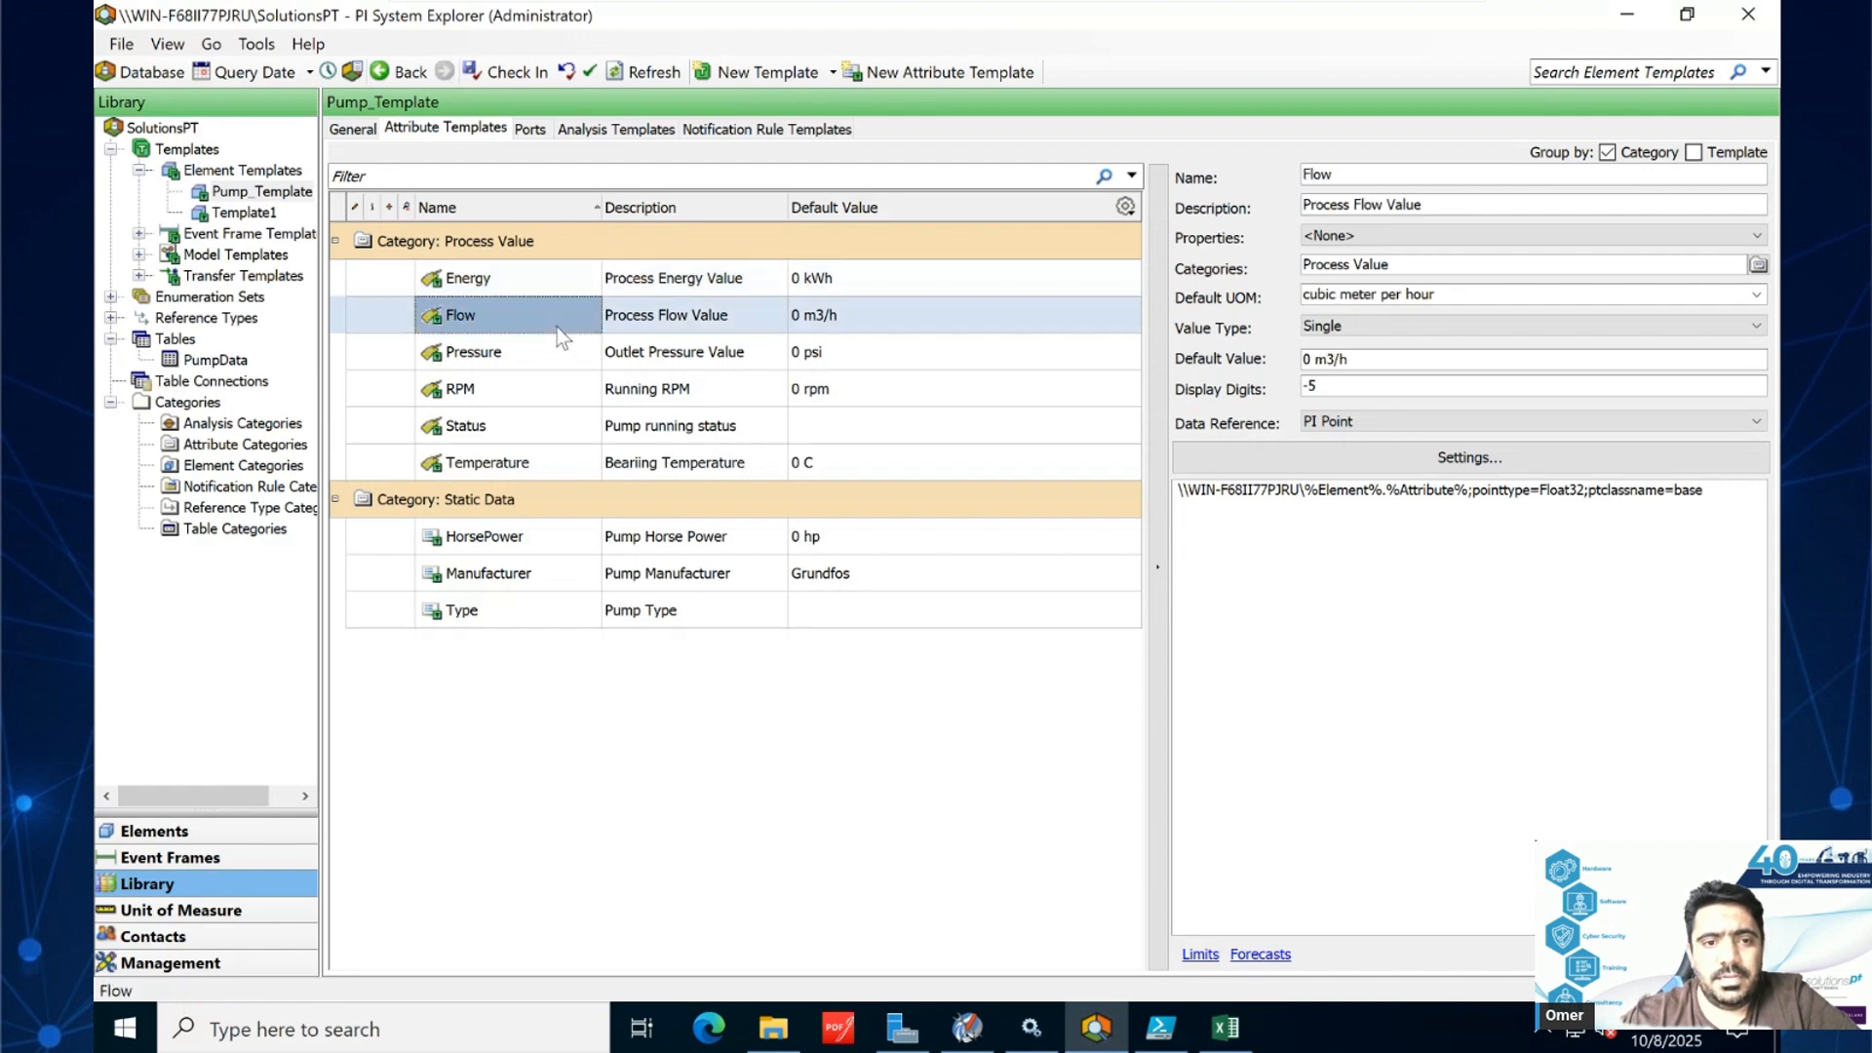
left_click(558, 359)
left_click(558, 389)
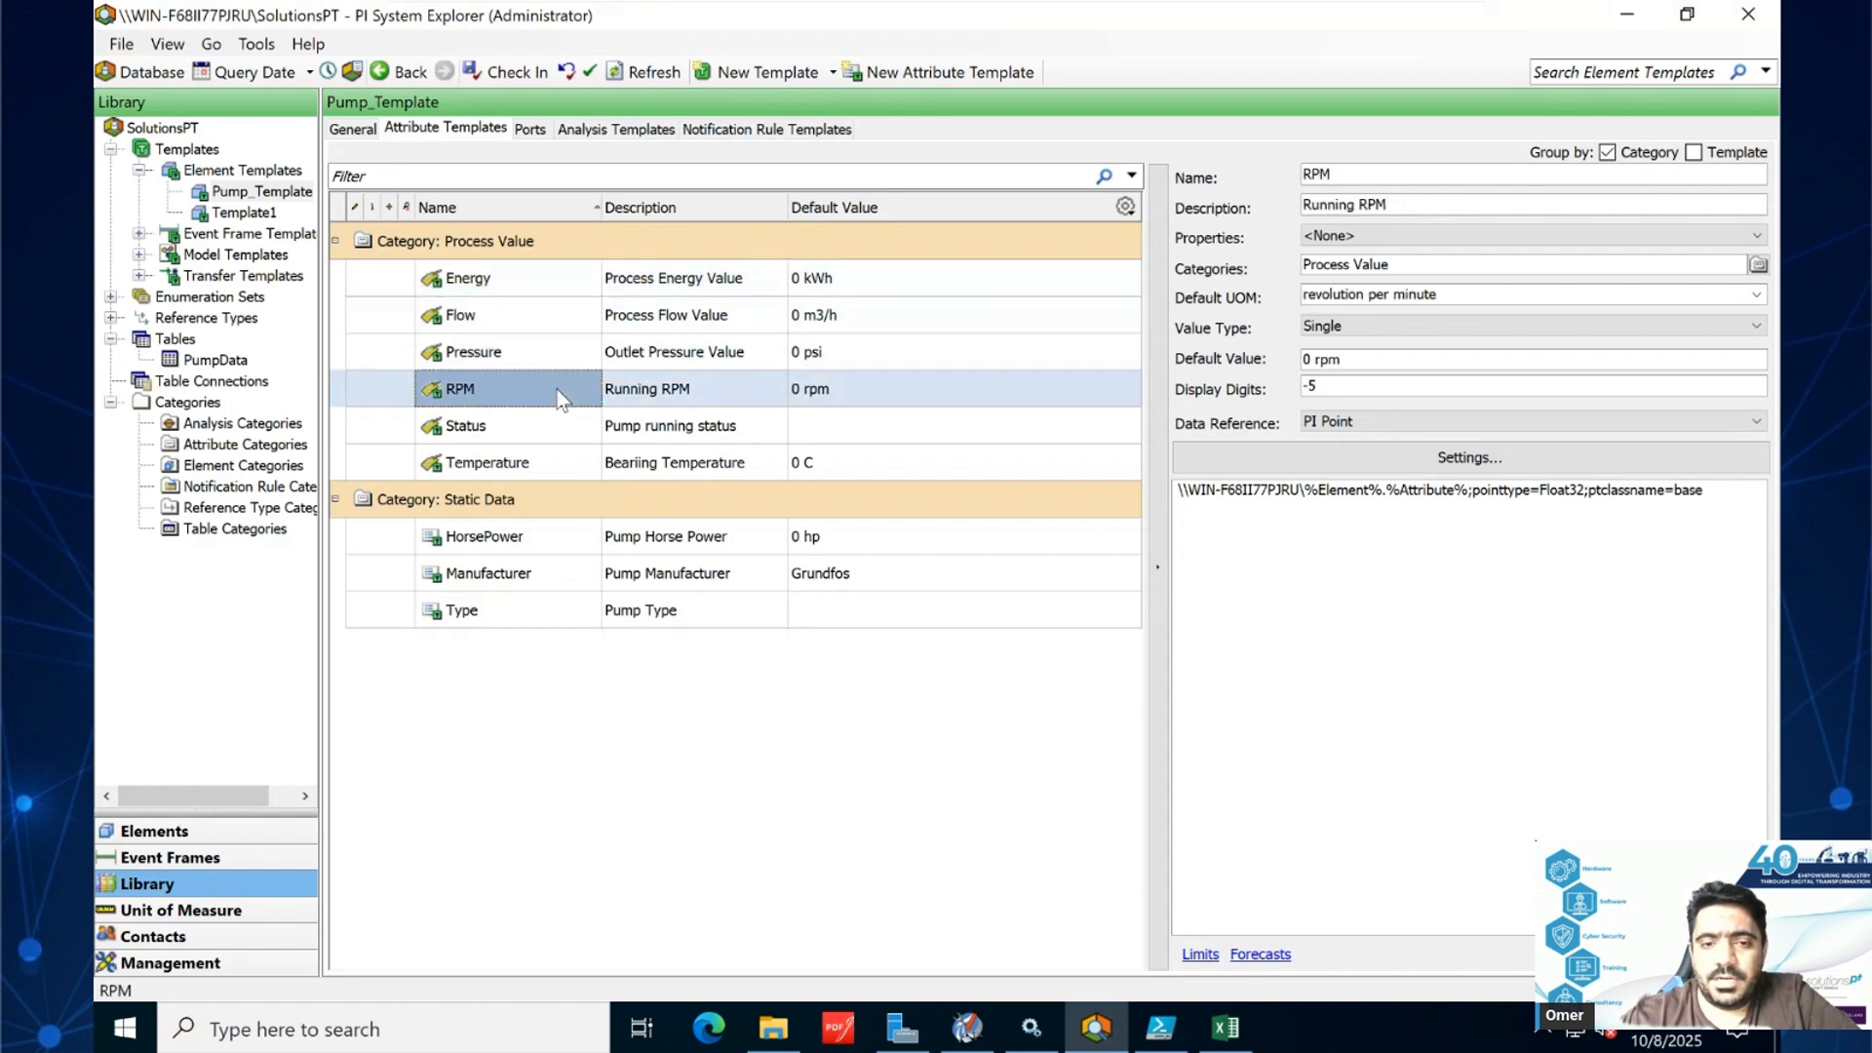
left_click(561, 429)
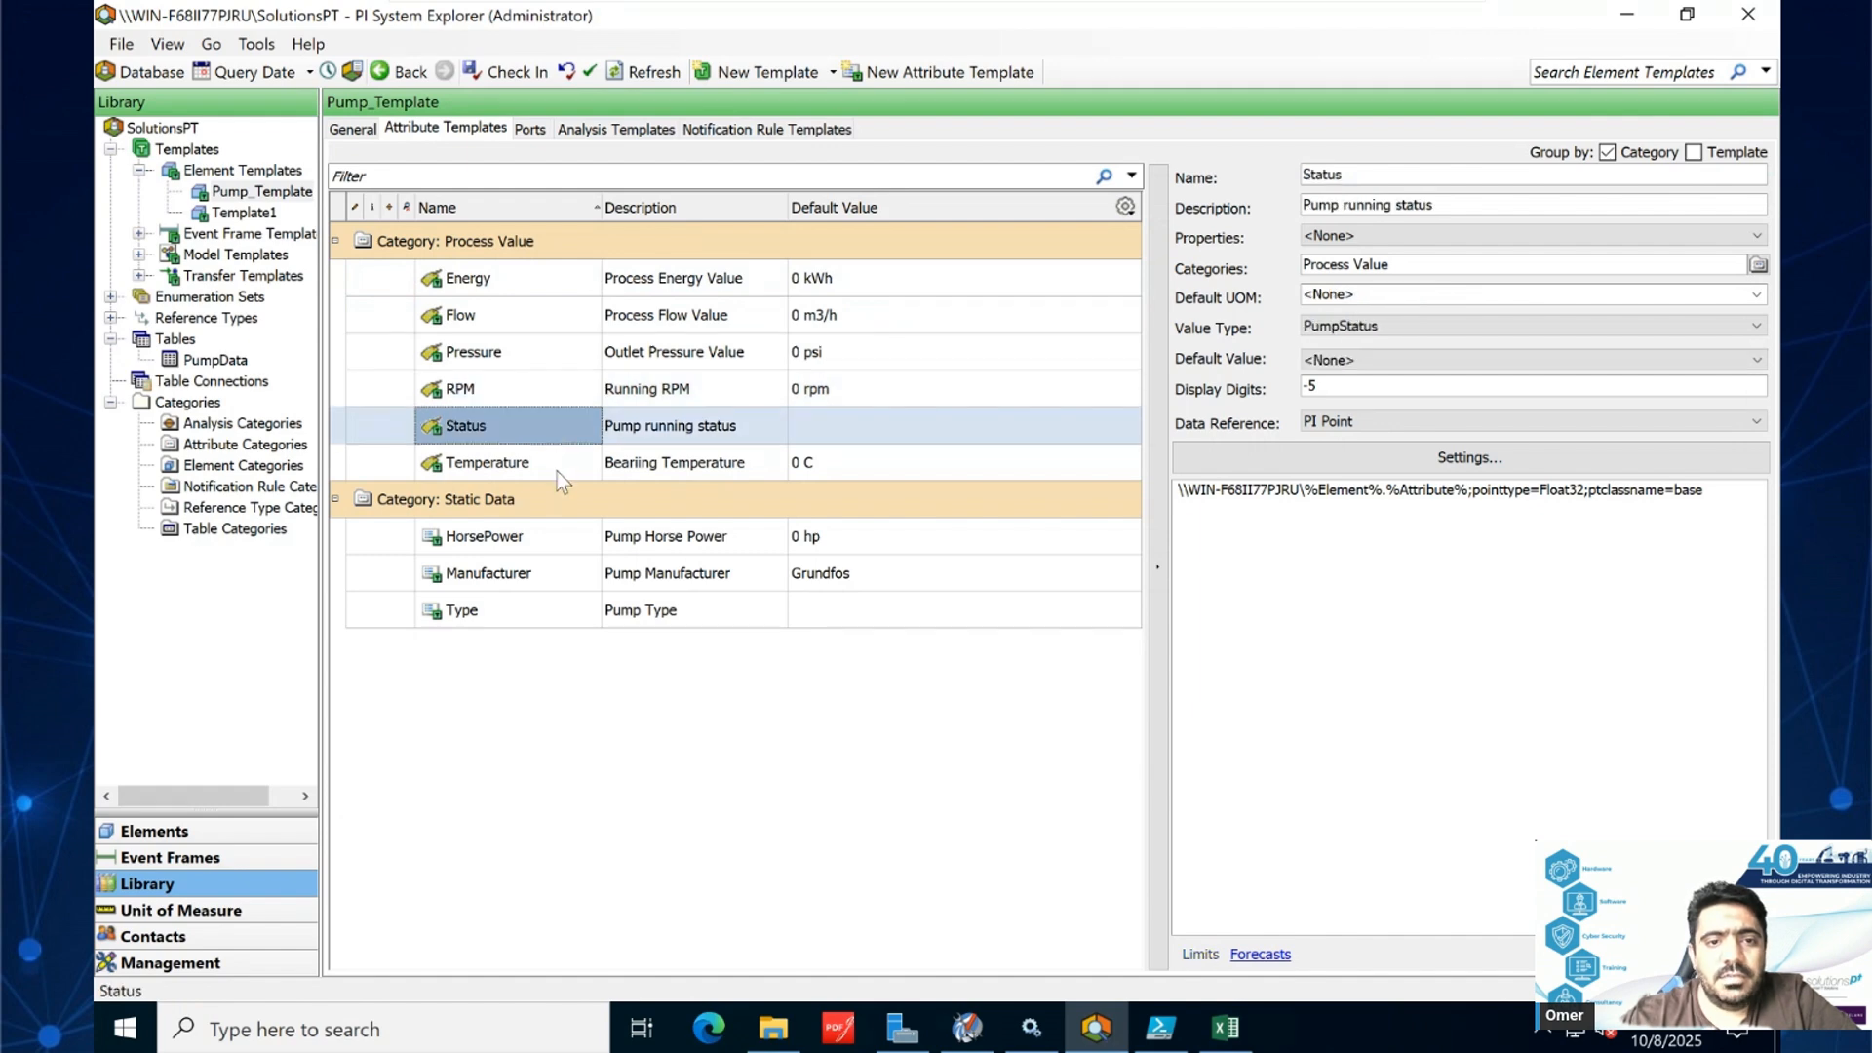
left_click(558, 468)
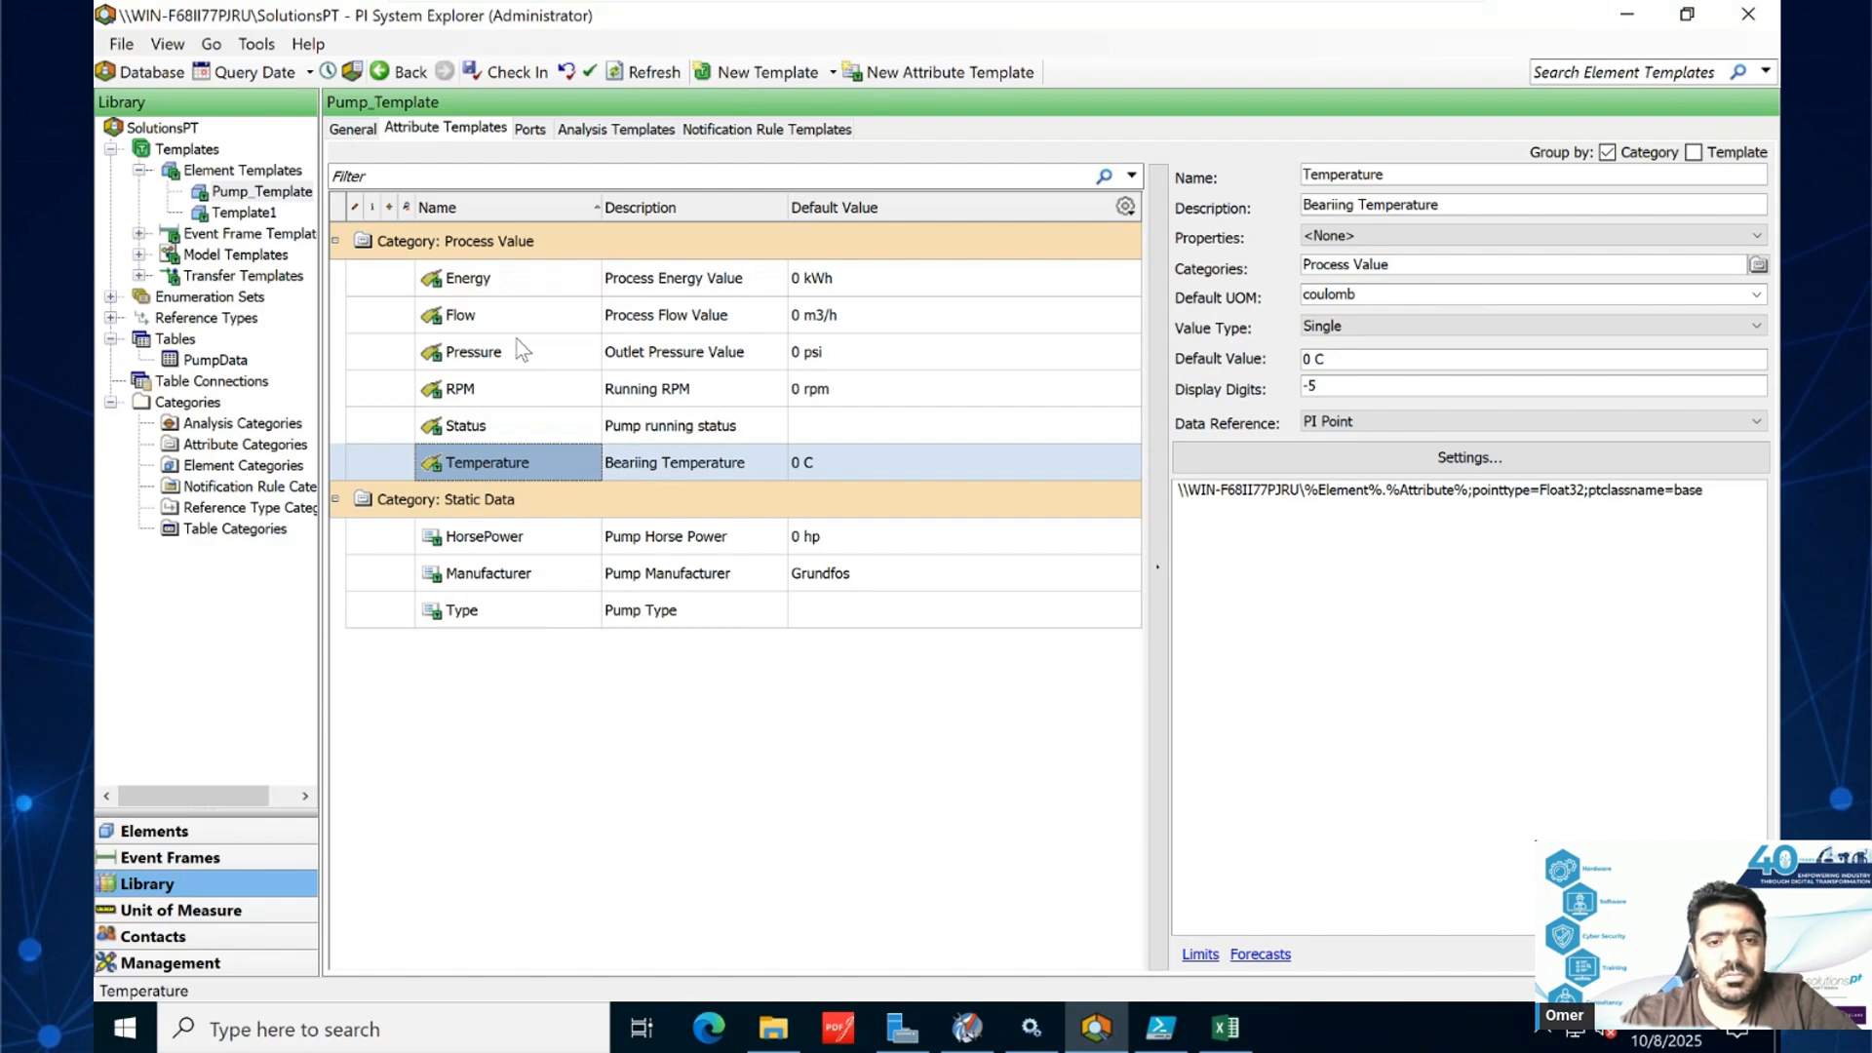
left_click(523, 289)
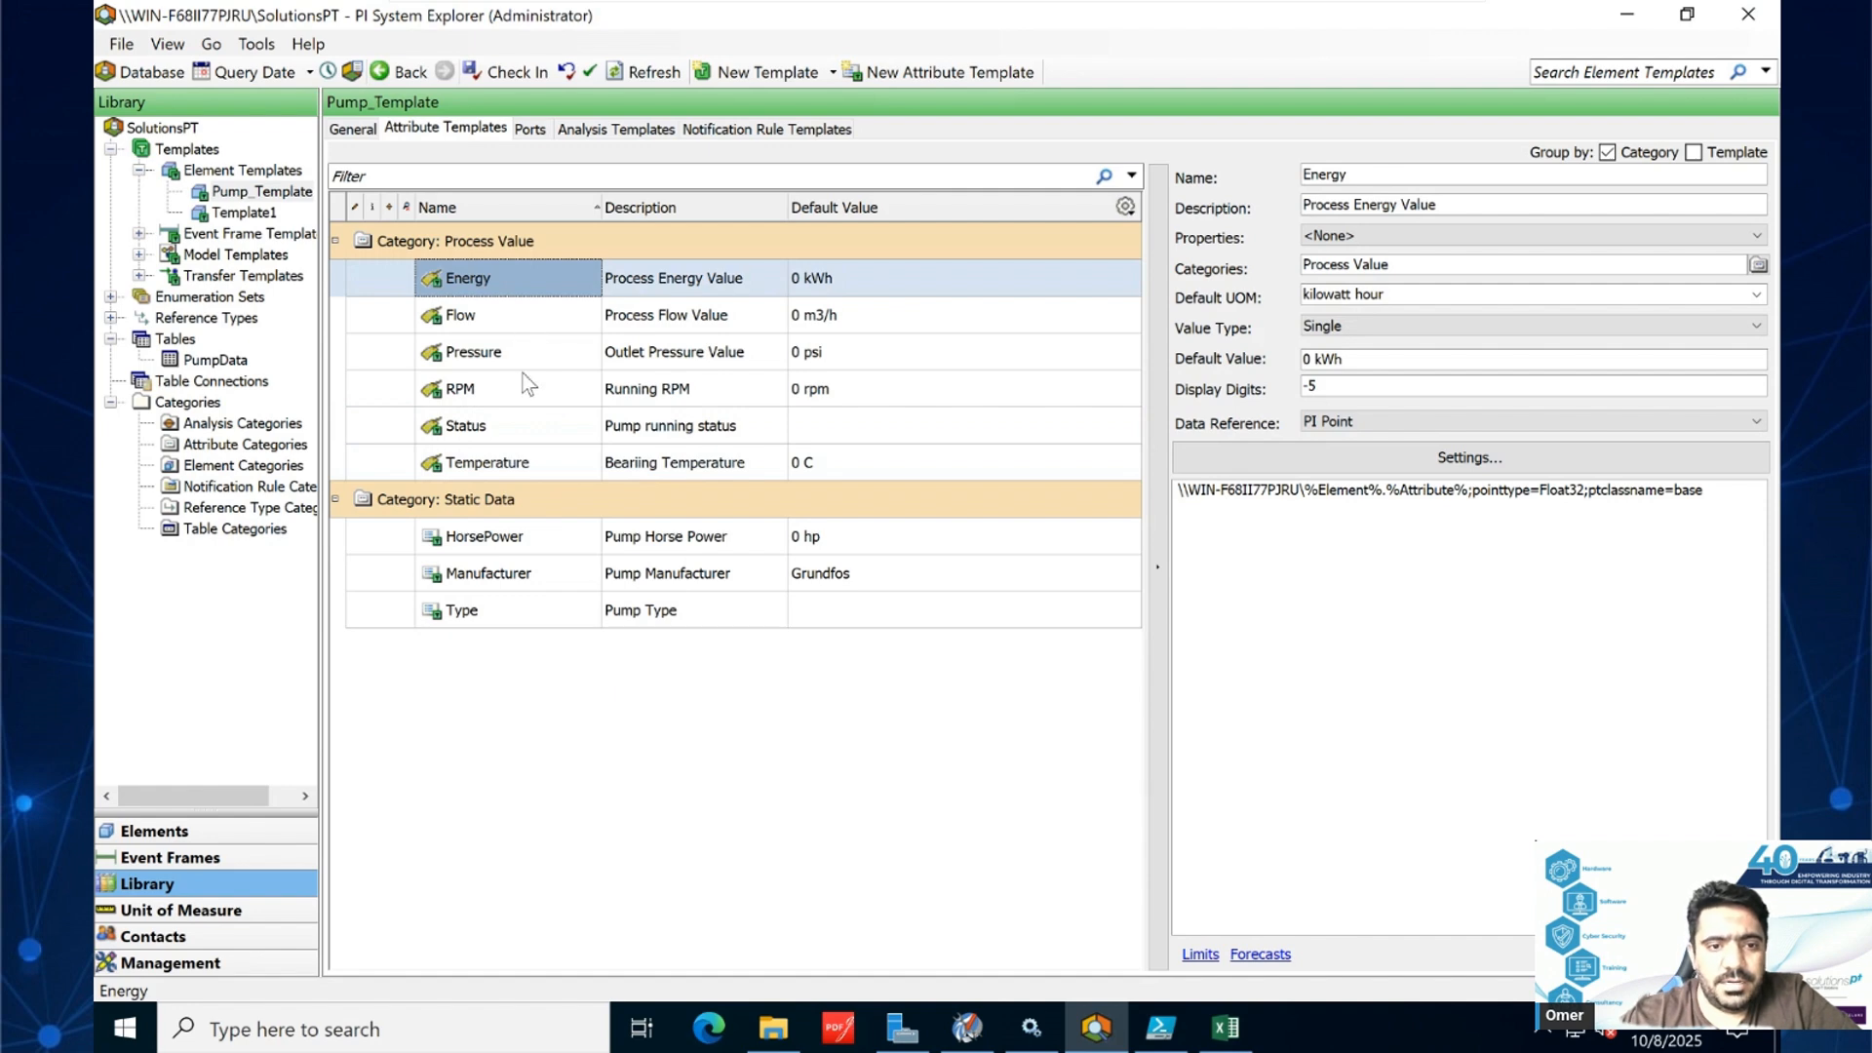
- Inspect Pump_Template's HorsePower, Manufacturer and Type static attributes, and view the PumpData table their lookups query
left_click(535, 536)
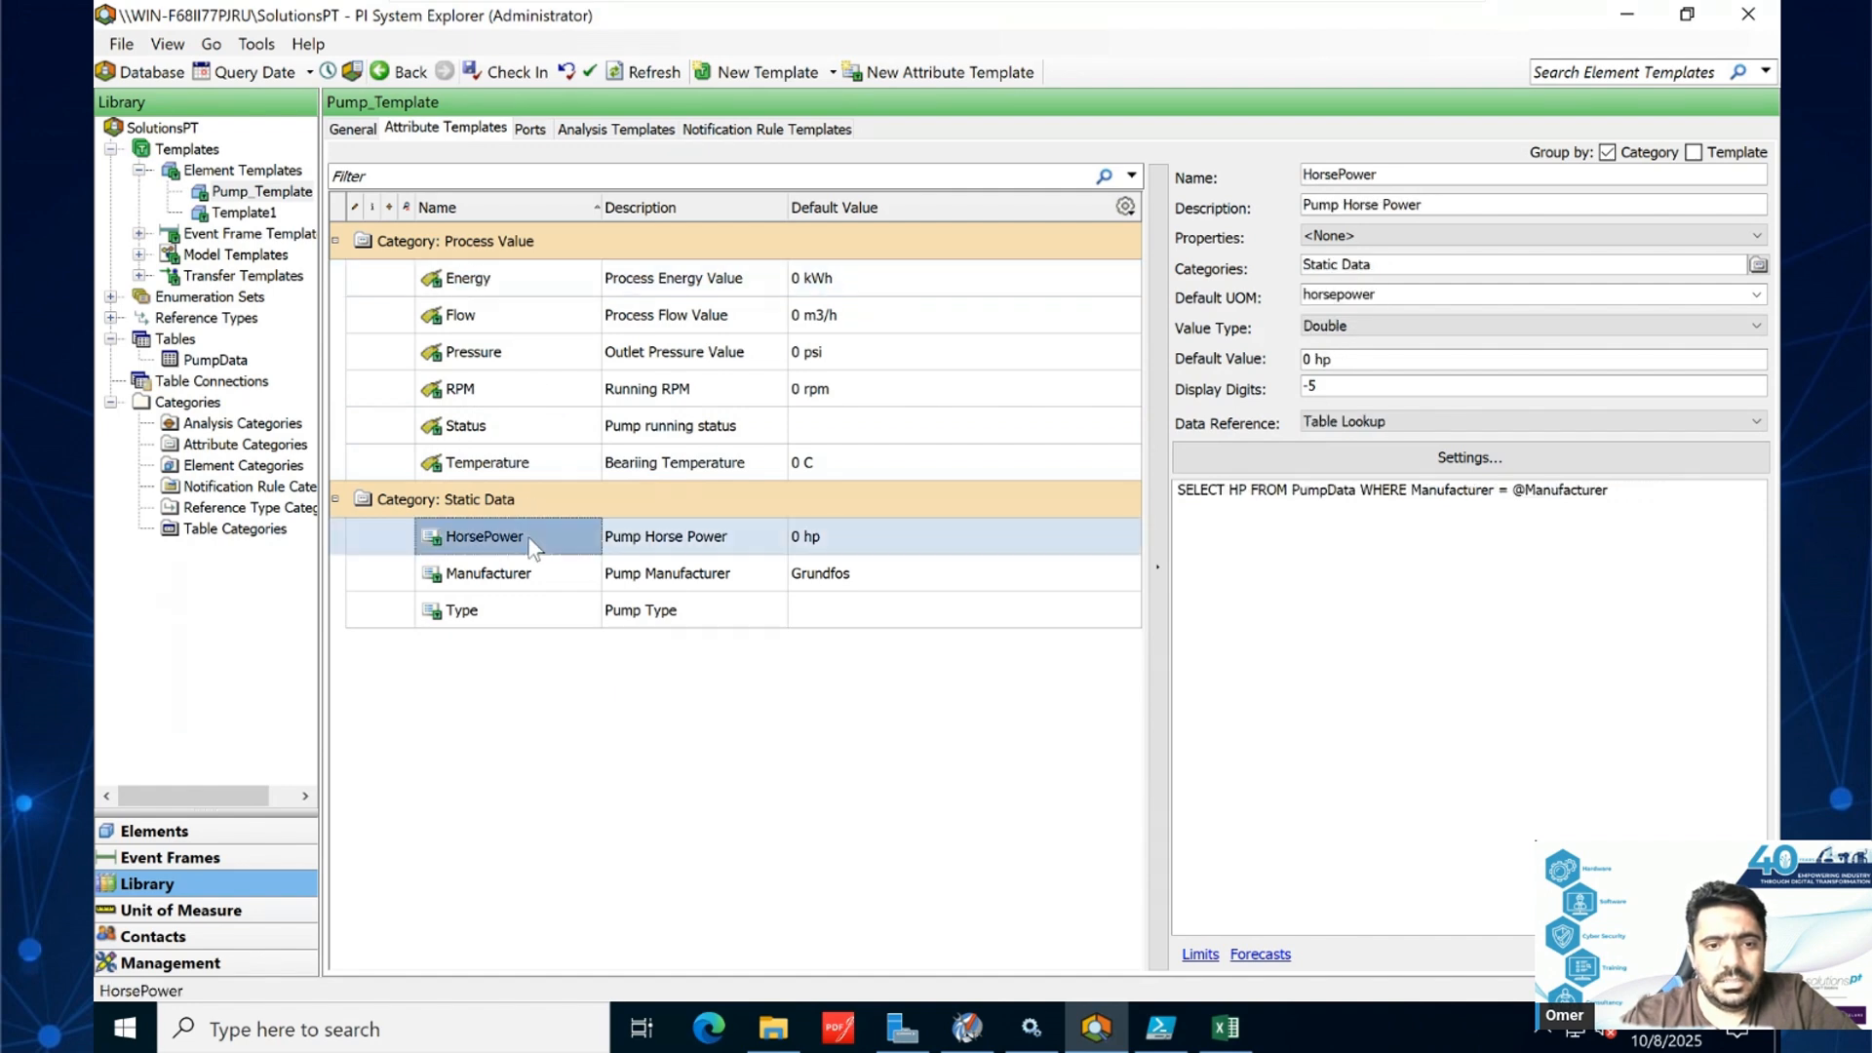
left_click(526, 576)
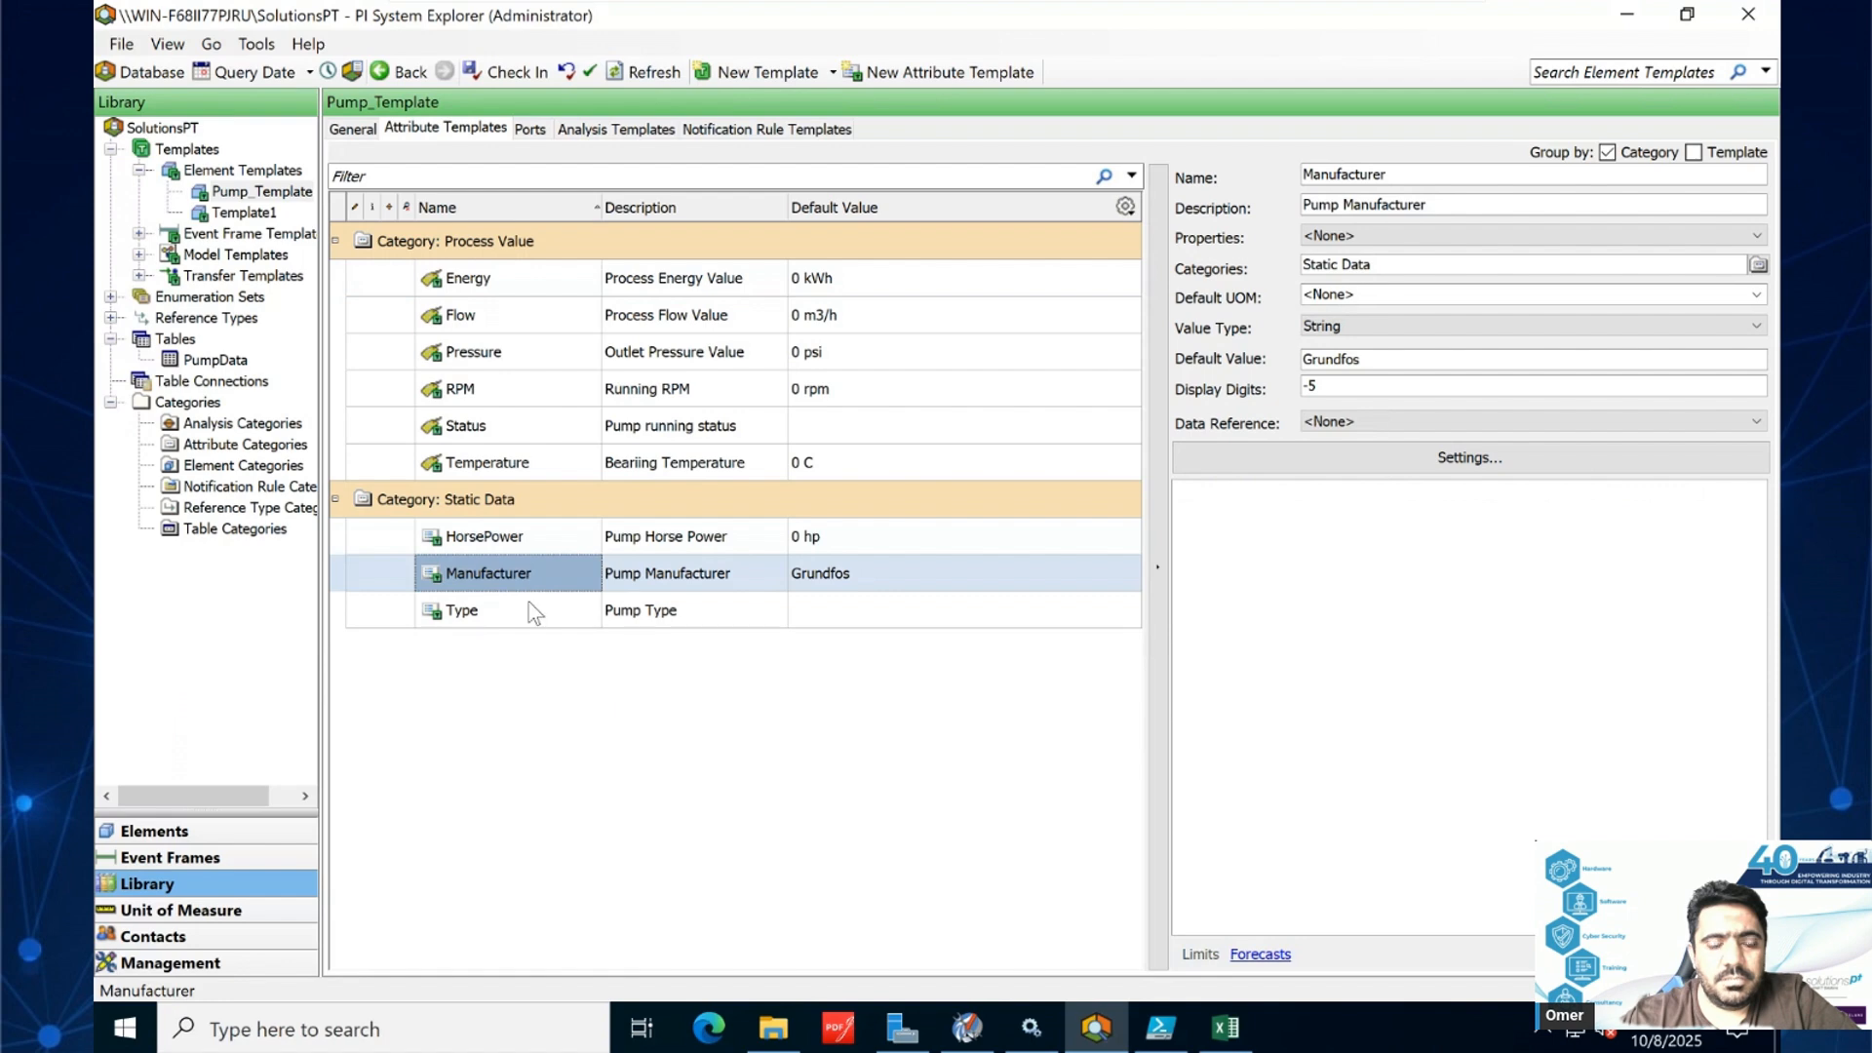
left_click(529, 606)
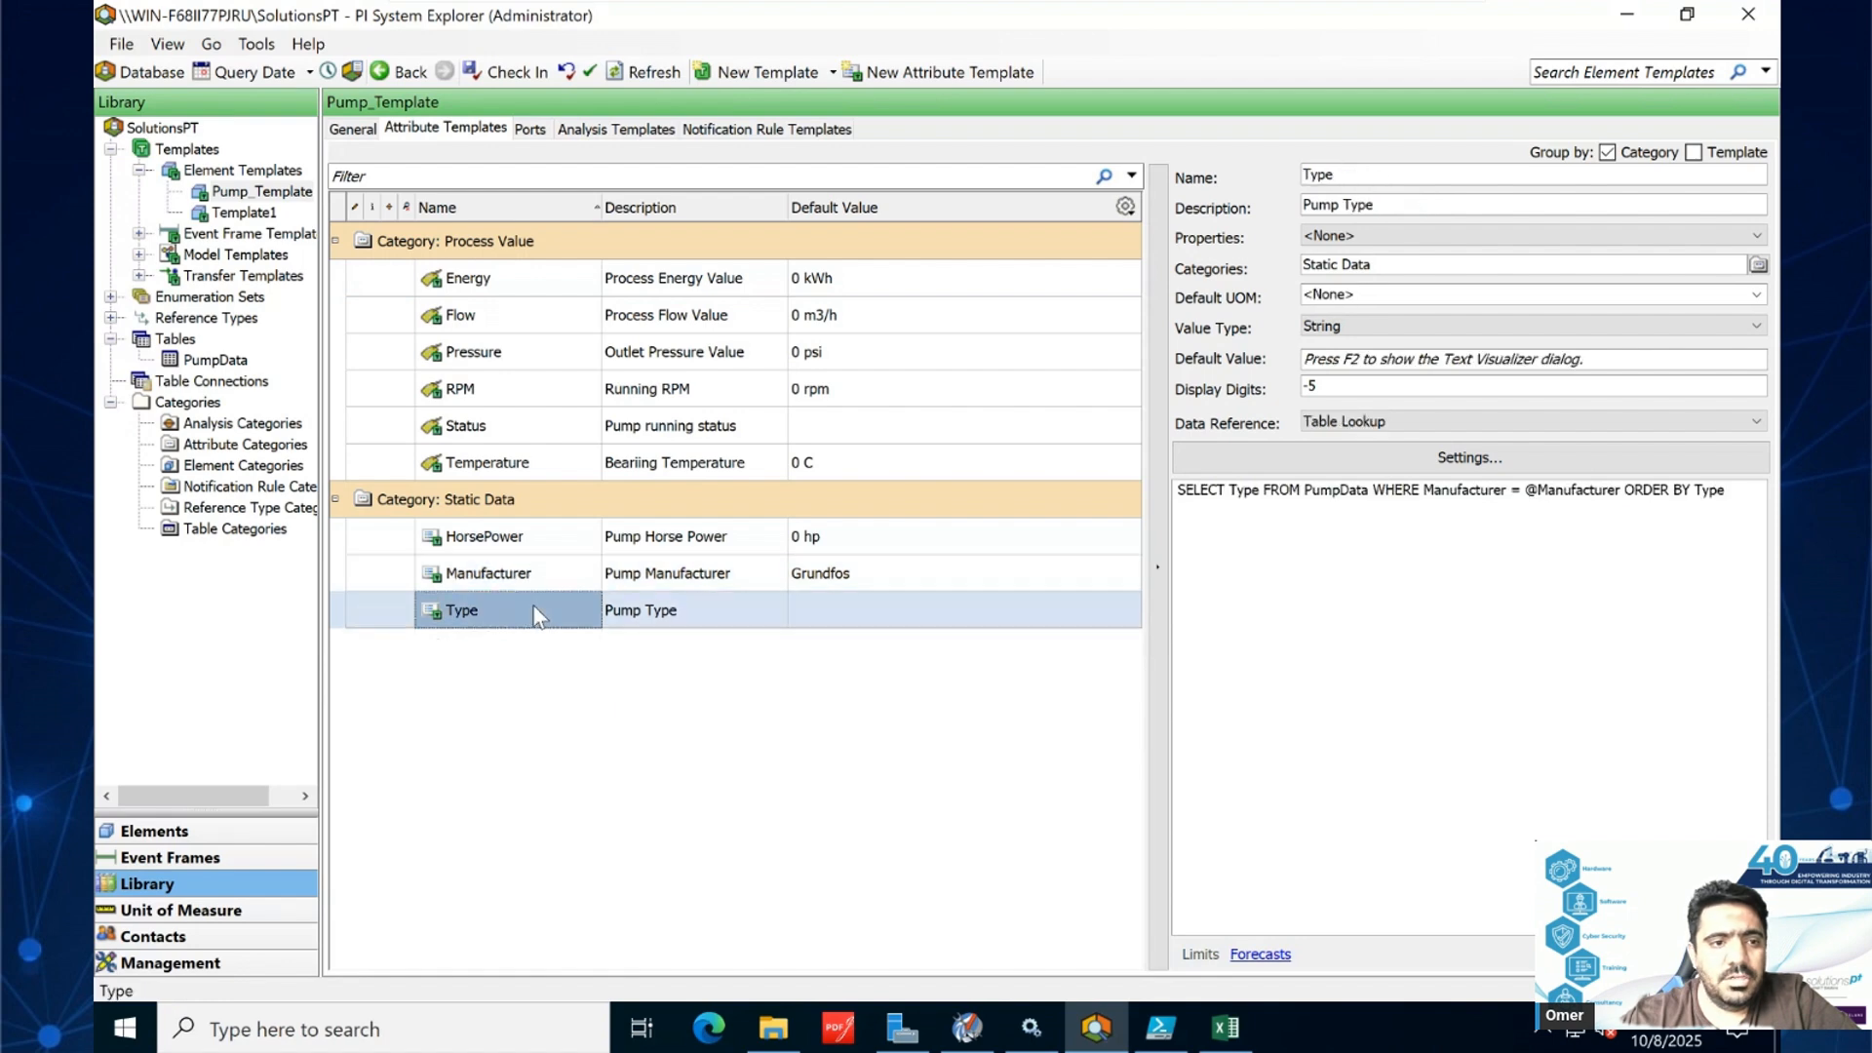
left_click(213, 360)
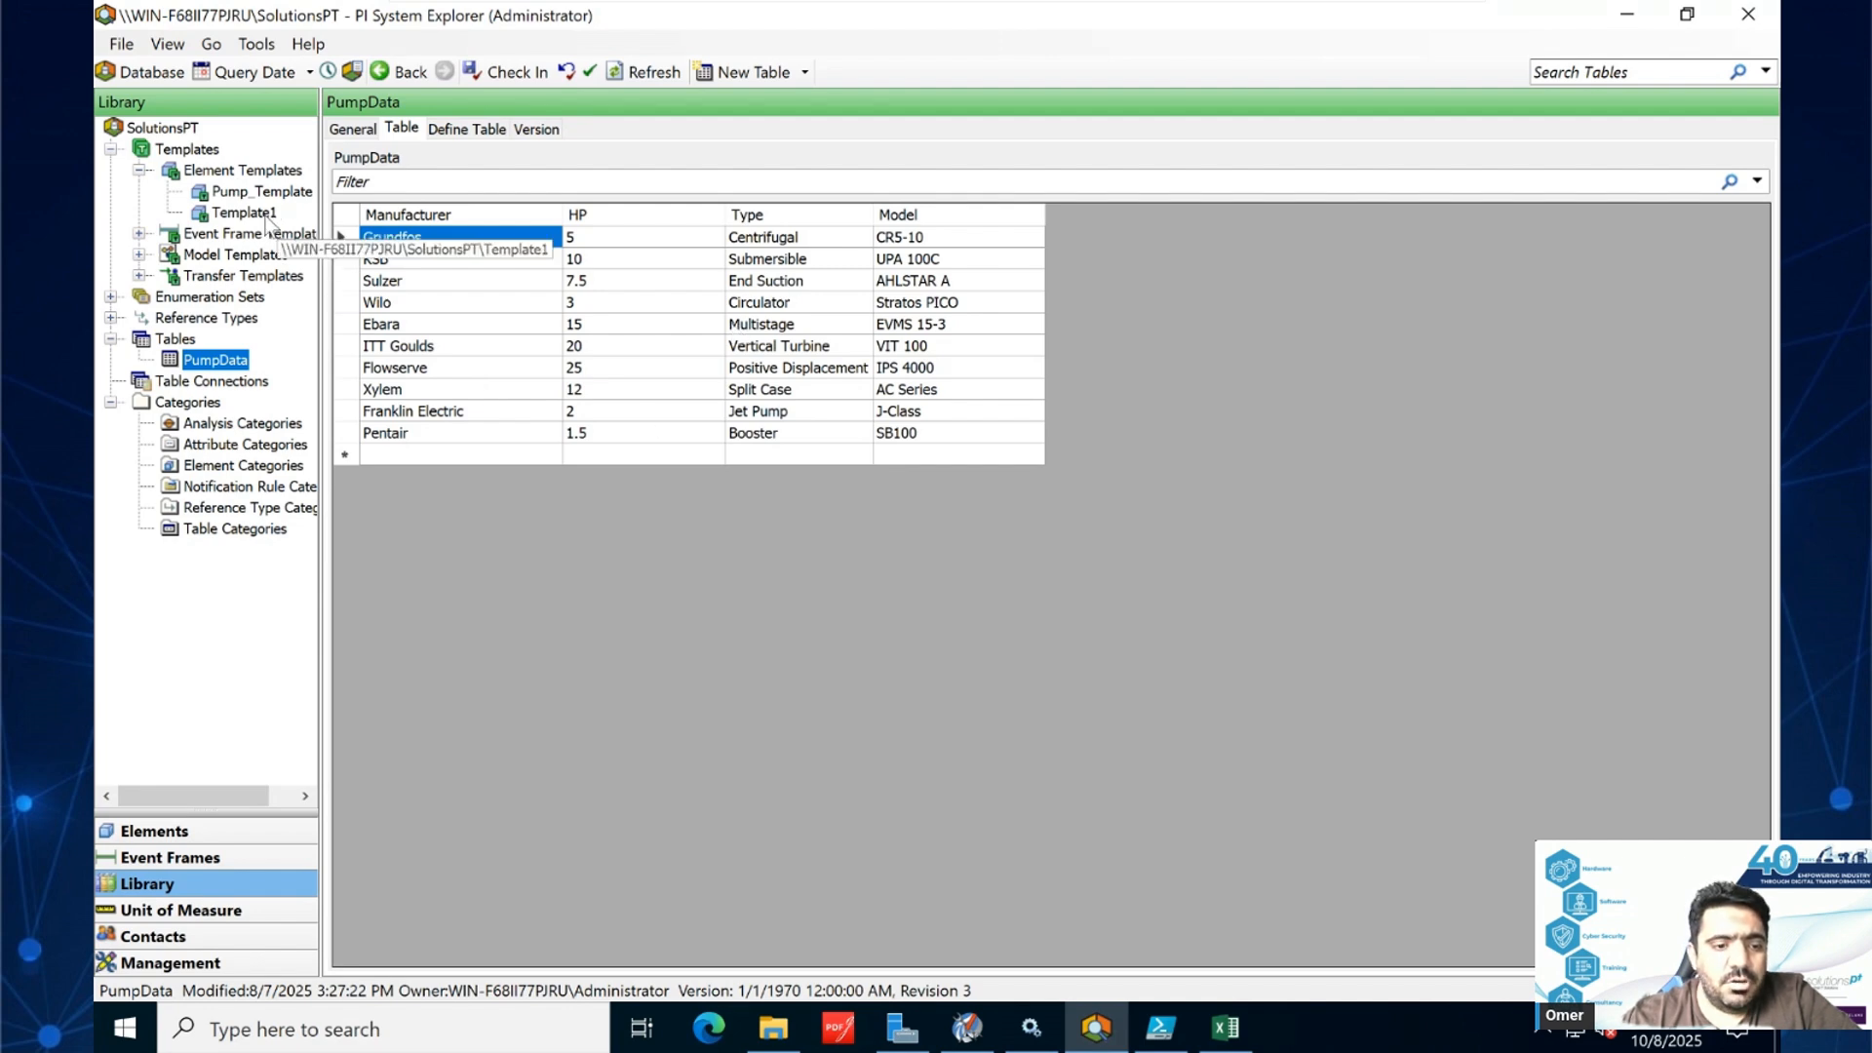
- Add a child element without a template under Station1A and name it Pump2A
left_click(196, 832)
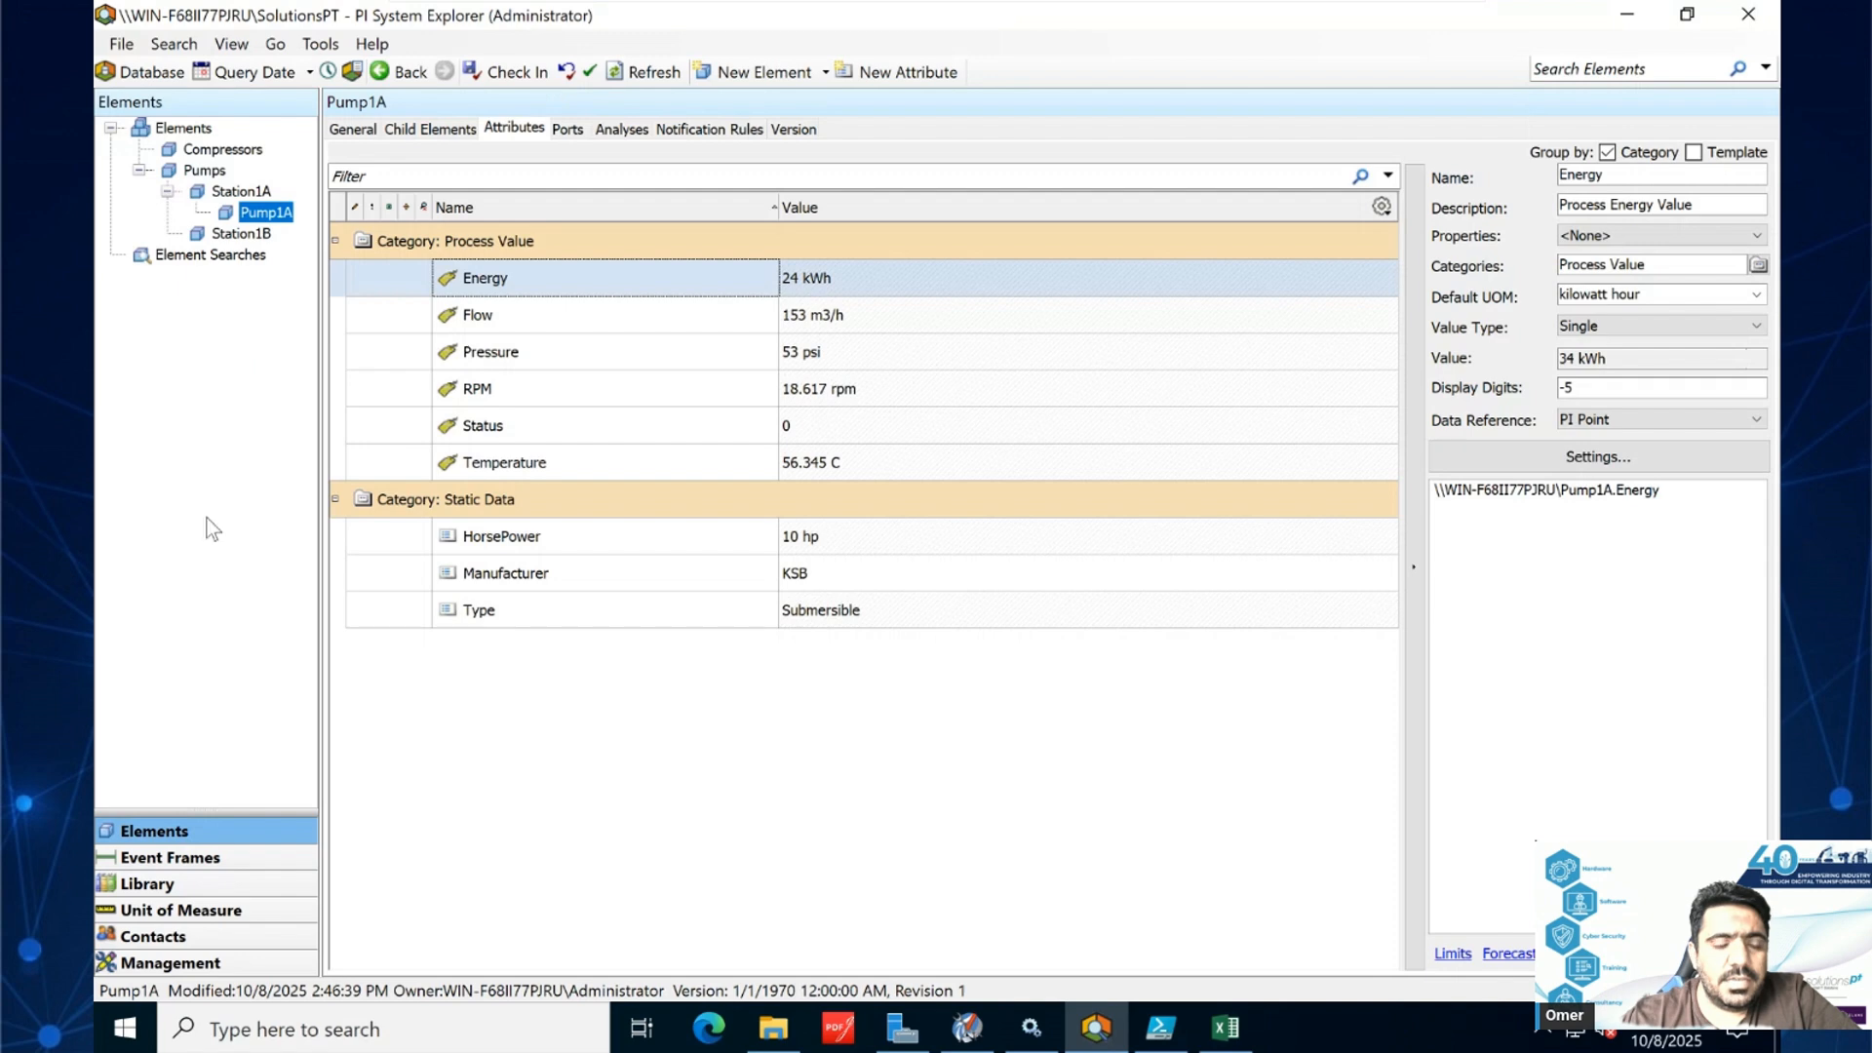
left_click(252, 200)
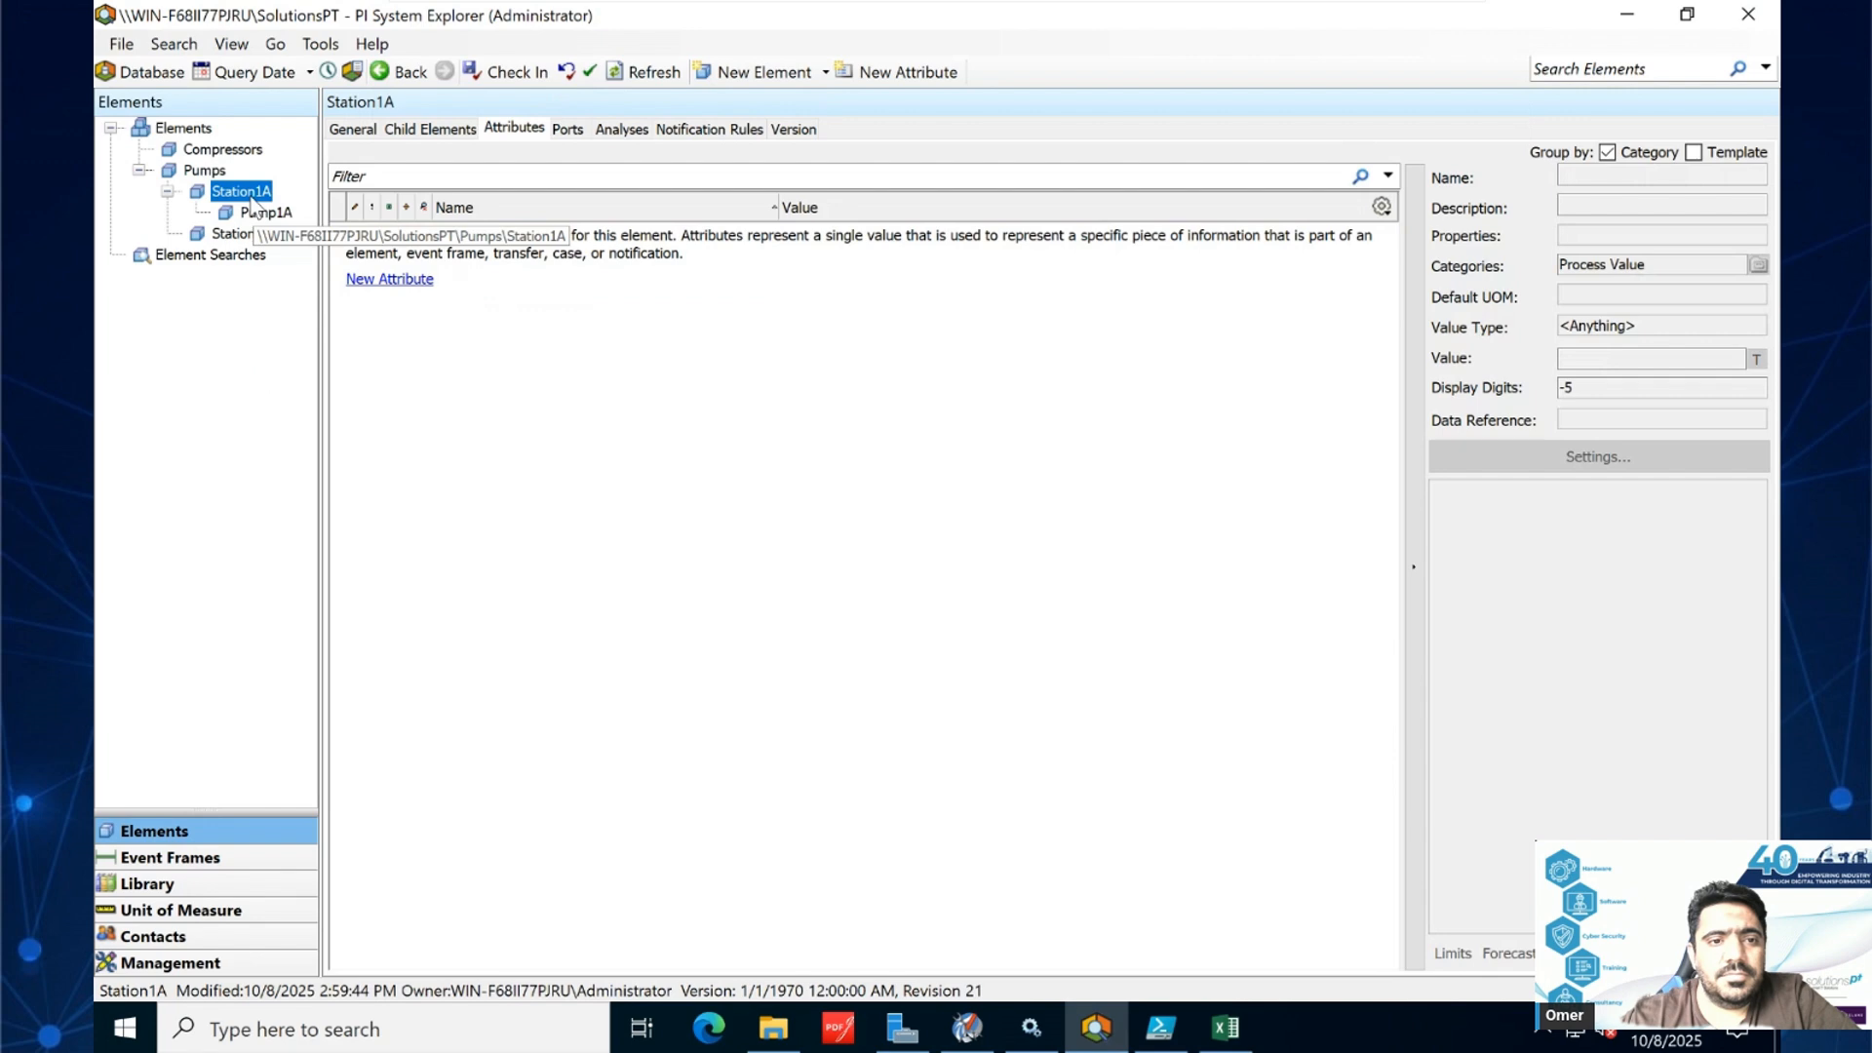
right_click(251, 200)
mouse_move(311, 201)
left_click(669, 201)
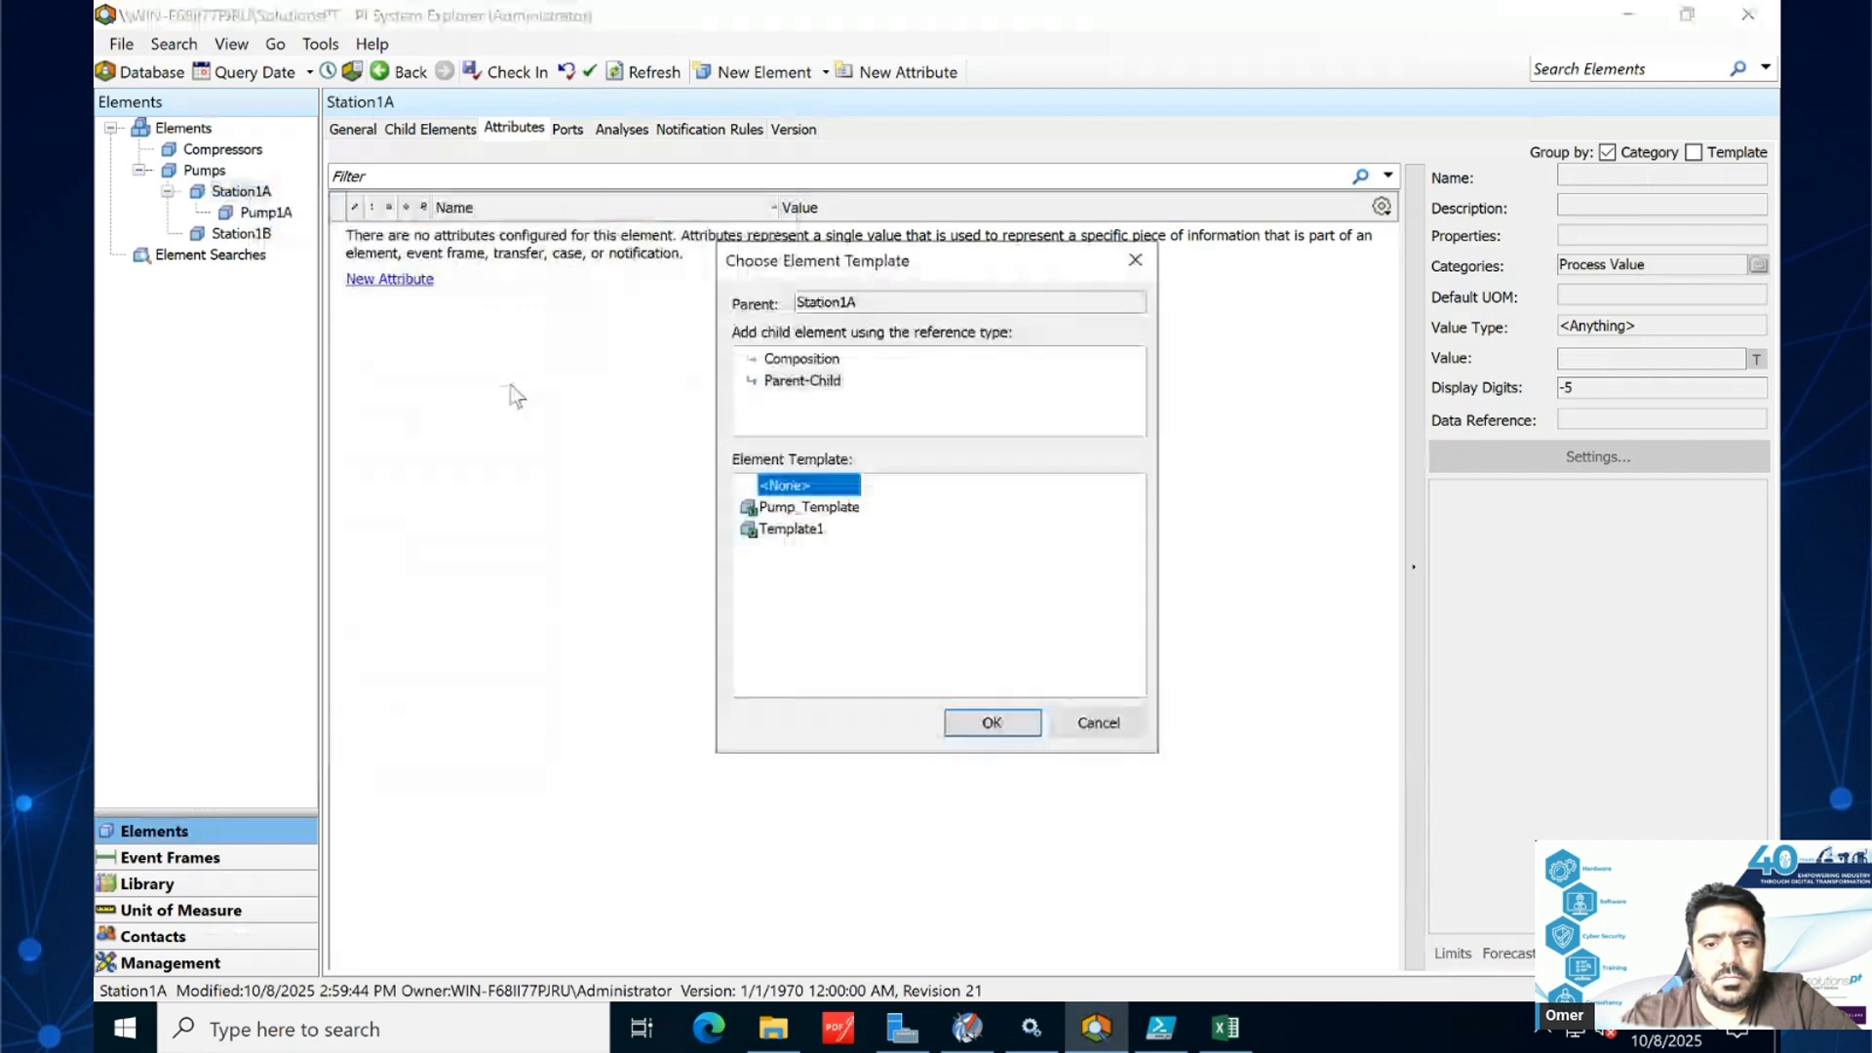
left_click(987, 725)
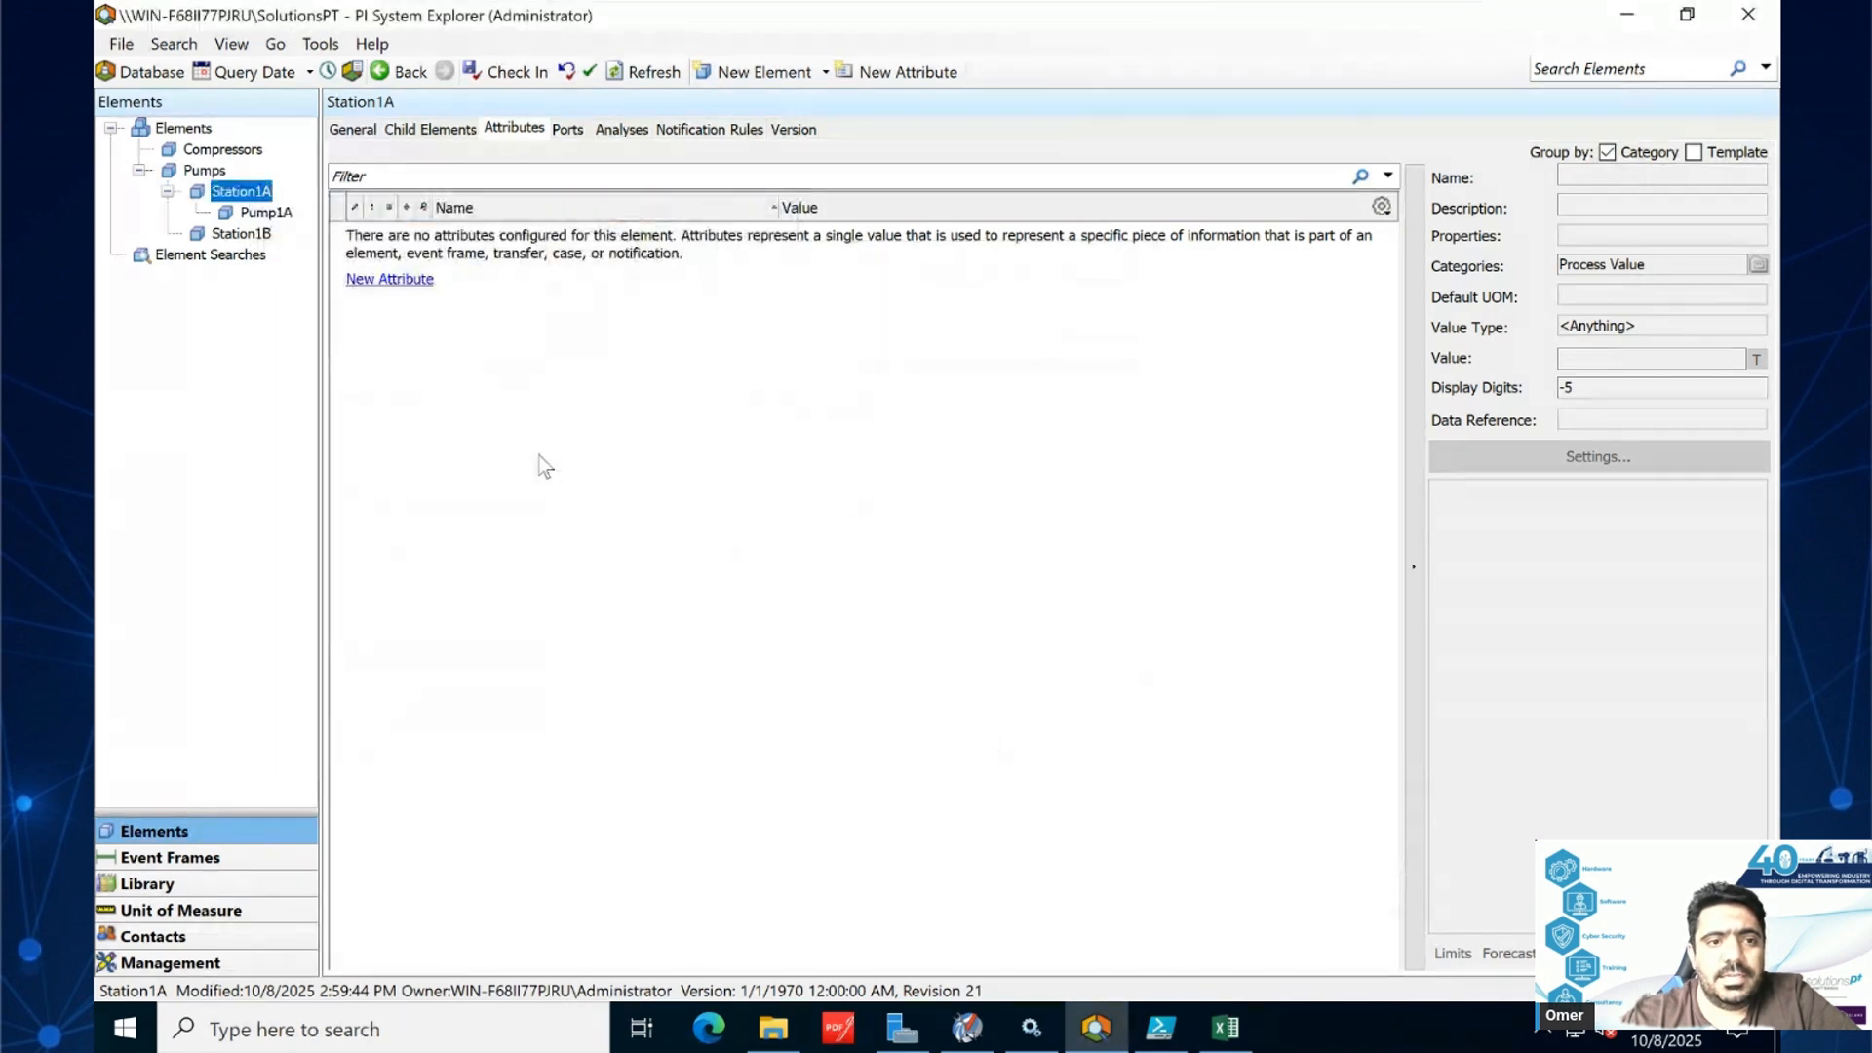
left_click(368, 131)
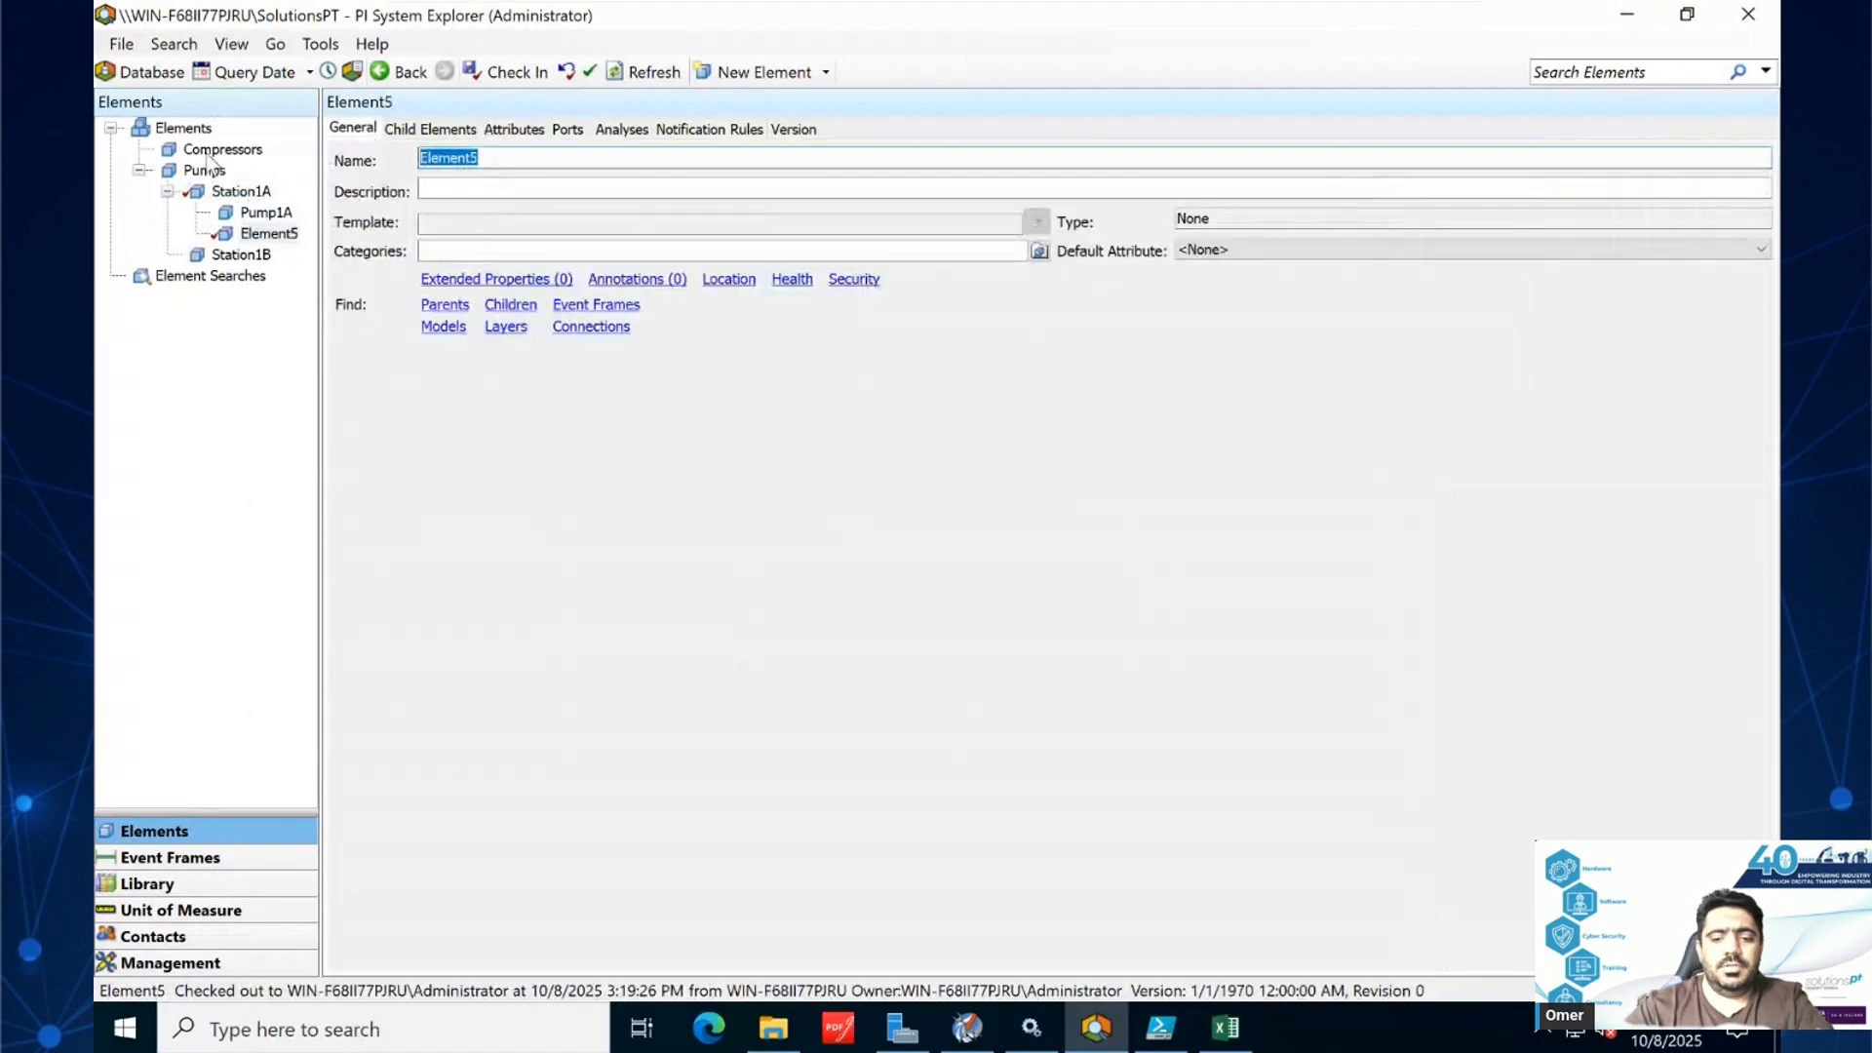
type("Pum")
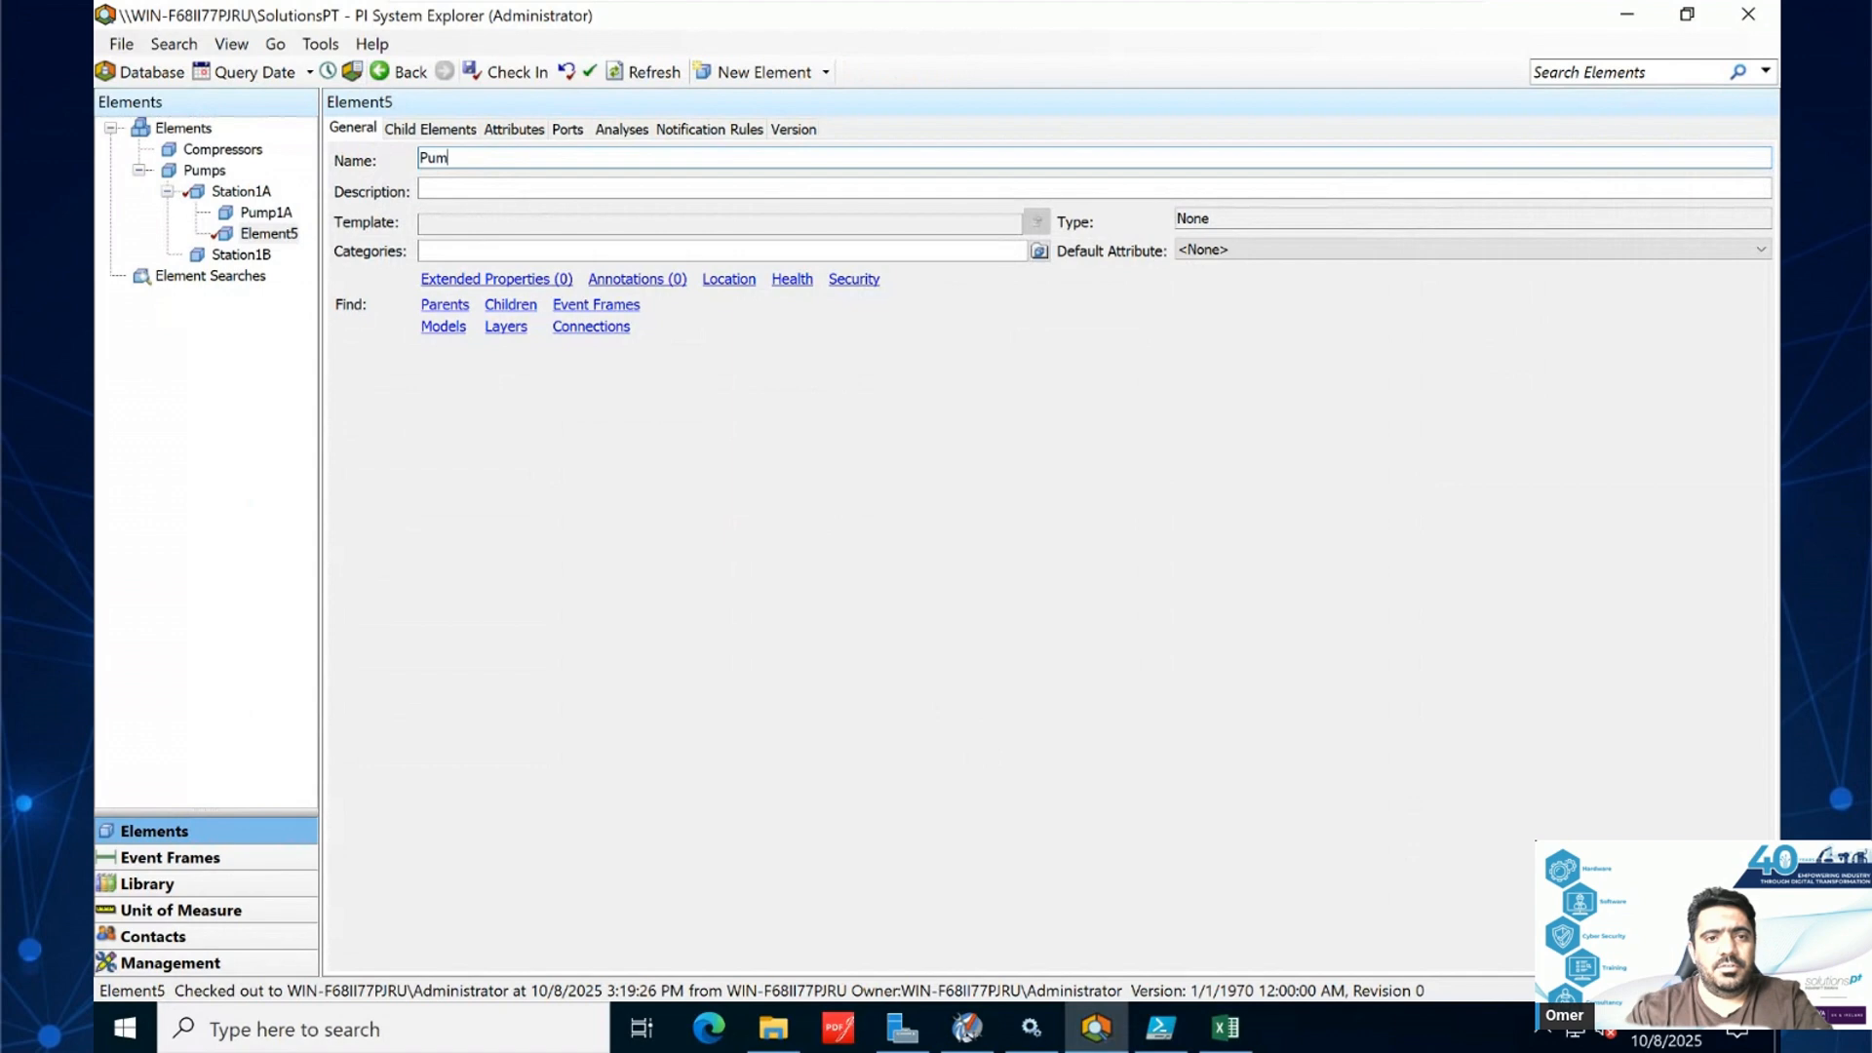
type("p2A")
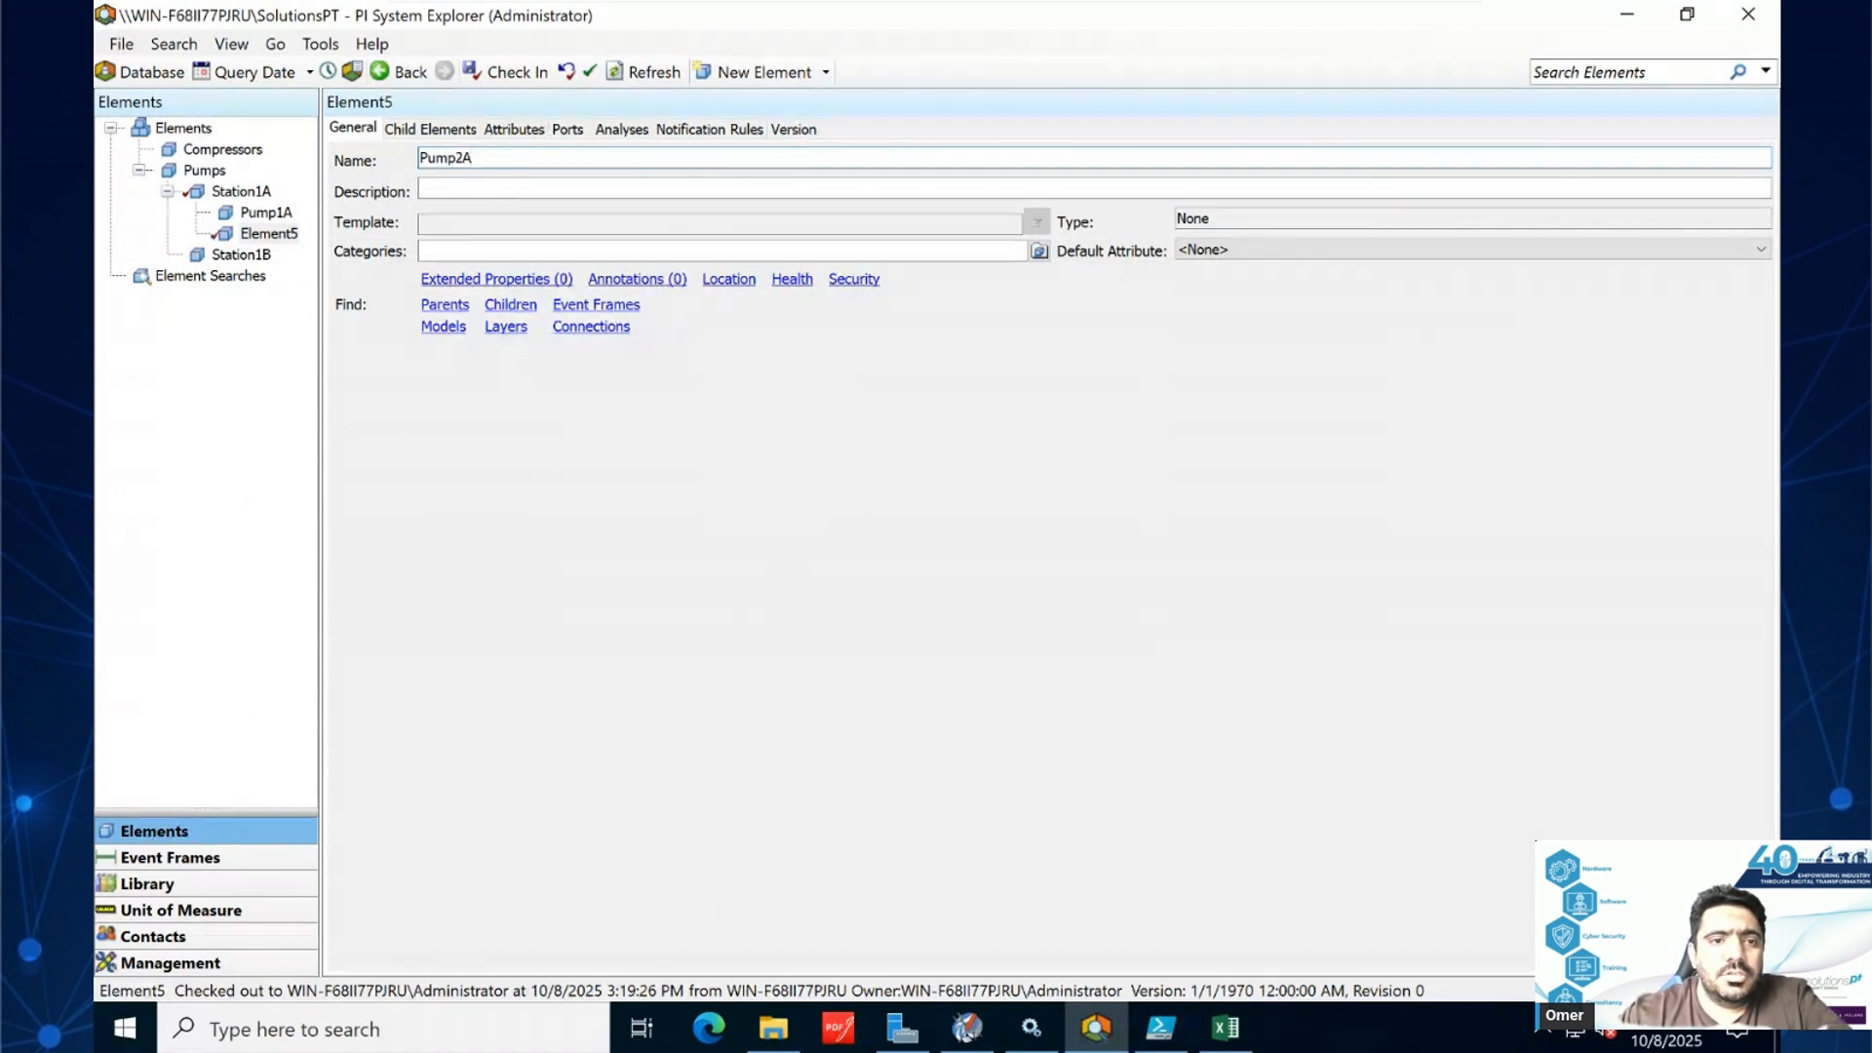
key("Return")
- Check Pump2A for configured attributes and compare it with the Flow, Pressure, RPM and Status attributes of Pump1A
left_click(514, 128)
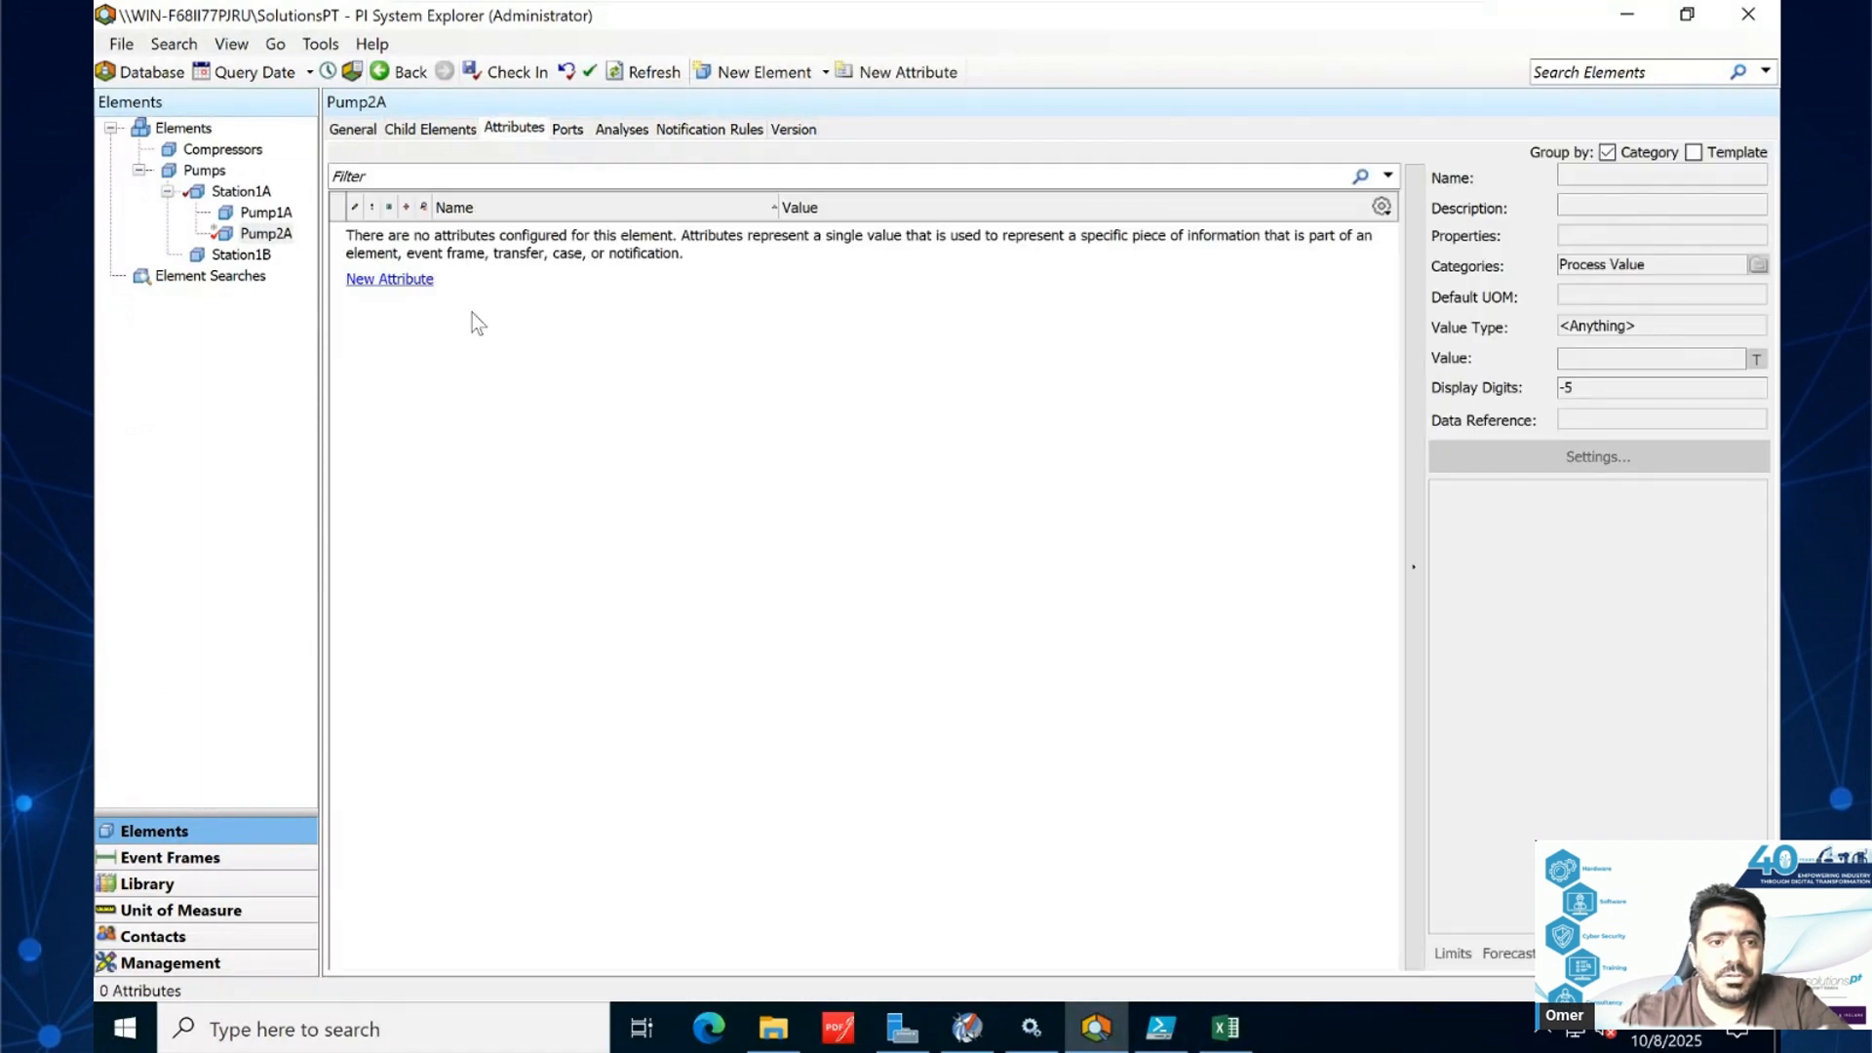
left_click(266, 211)
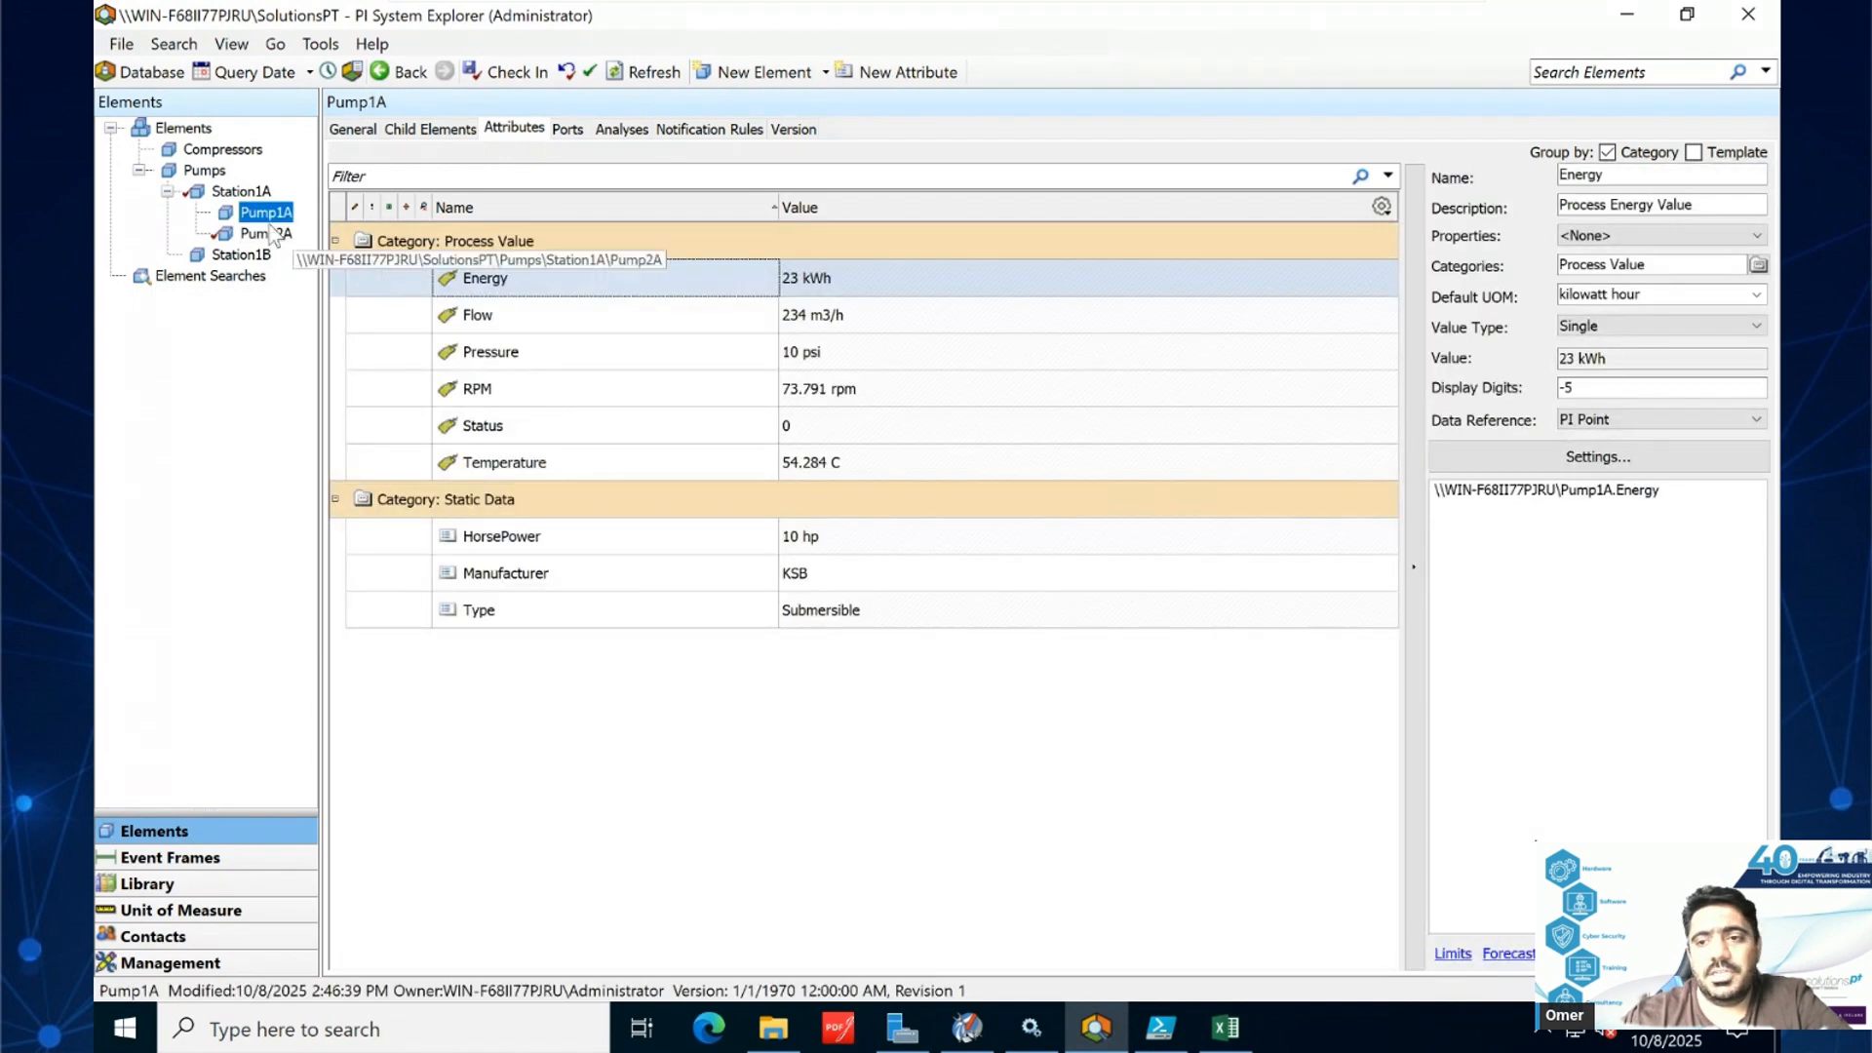
left_click(1090, 318)
left_click(1096, 357)
left_click(1092, 390)
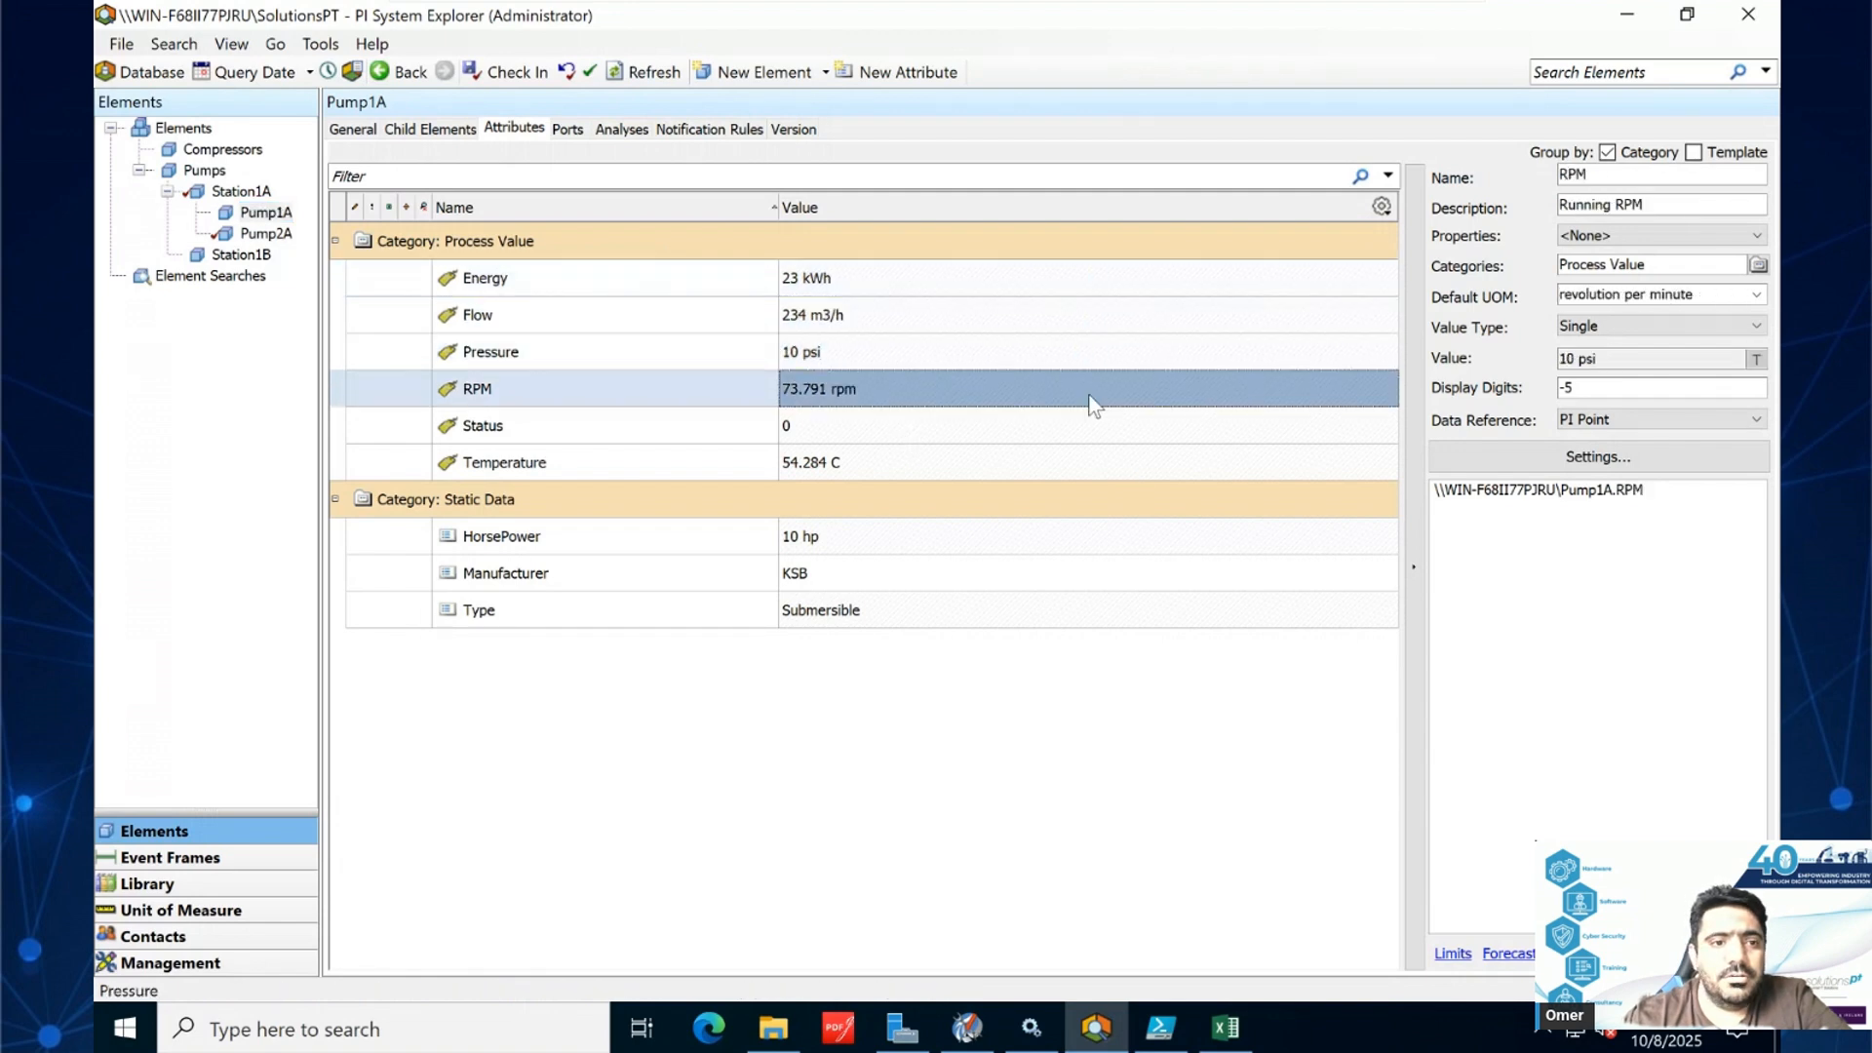
left_click(1053, 426)
- Change the element template of Pump2A to Pump_Template
left_click(266, 236)
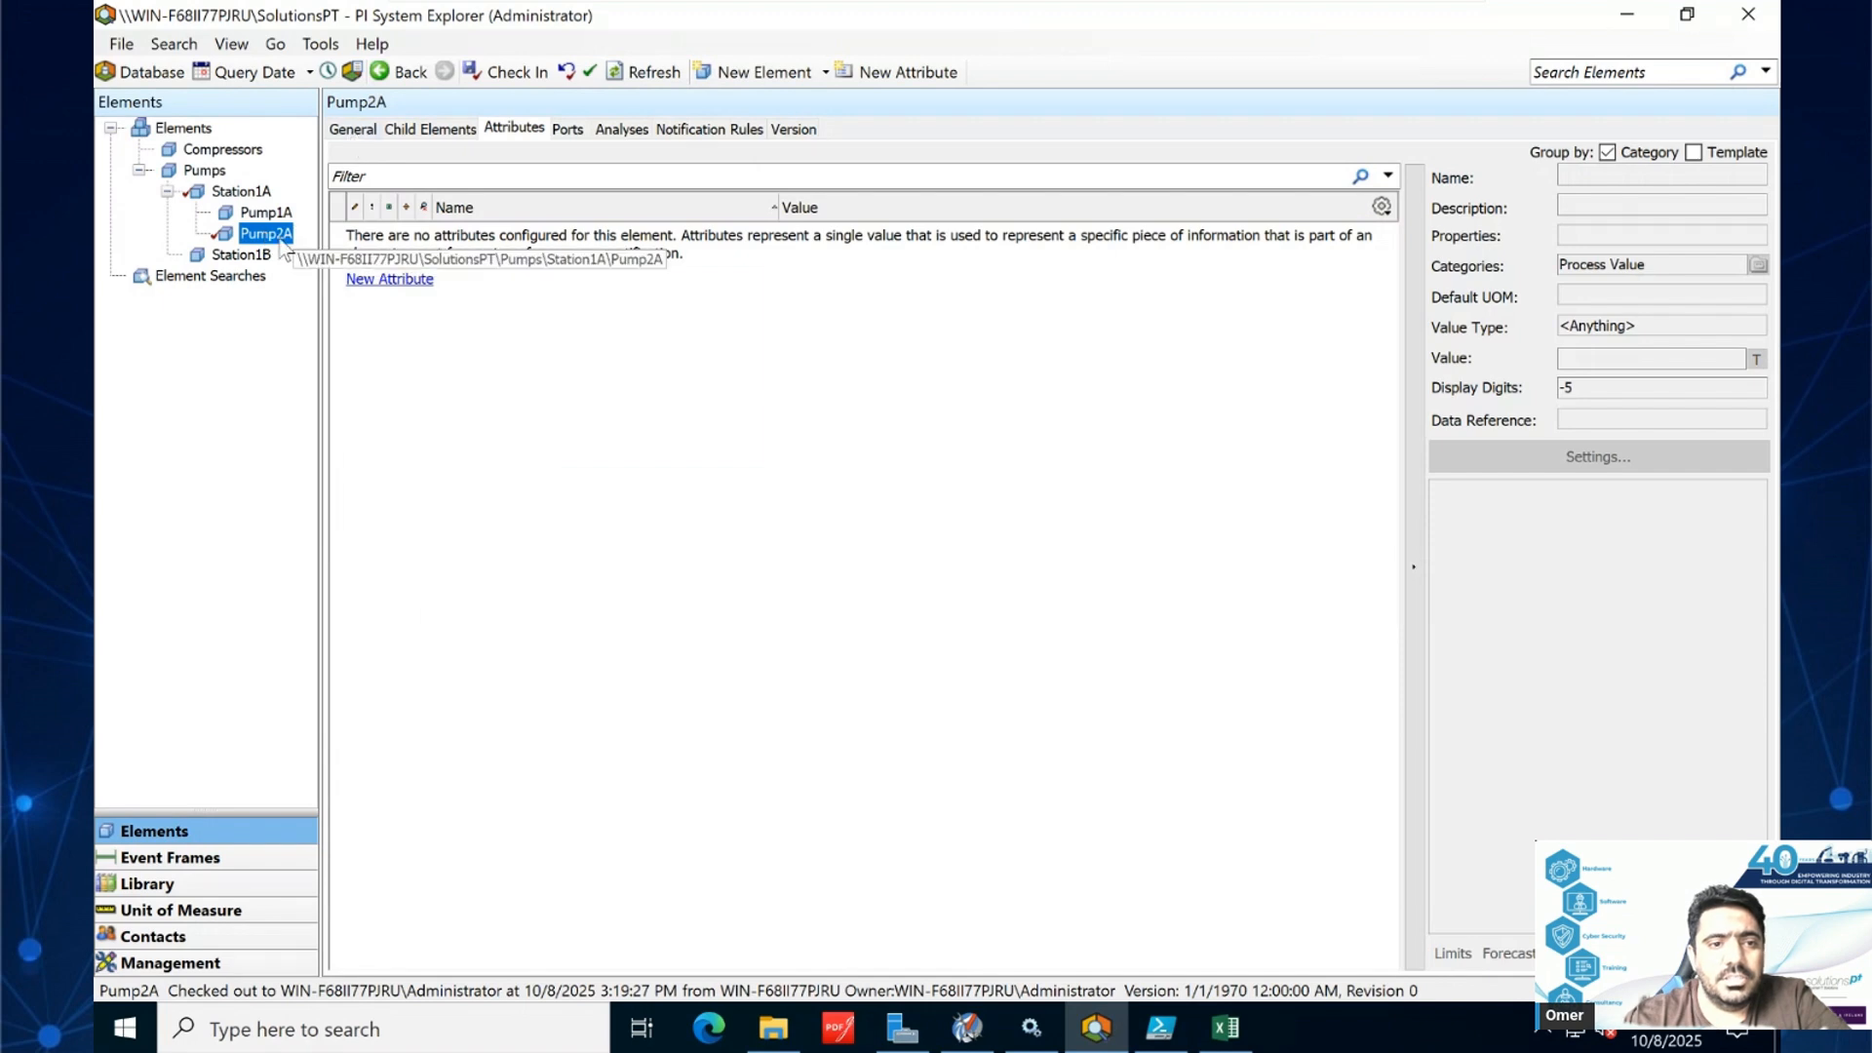
right_click(279, 238)
mouse_move(496, 281)
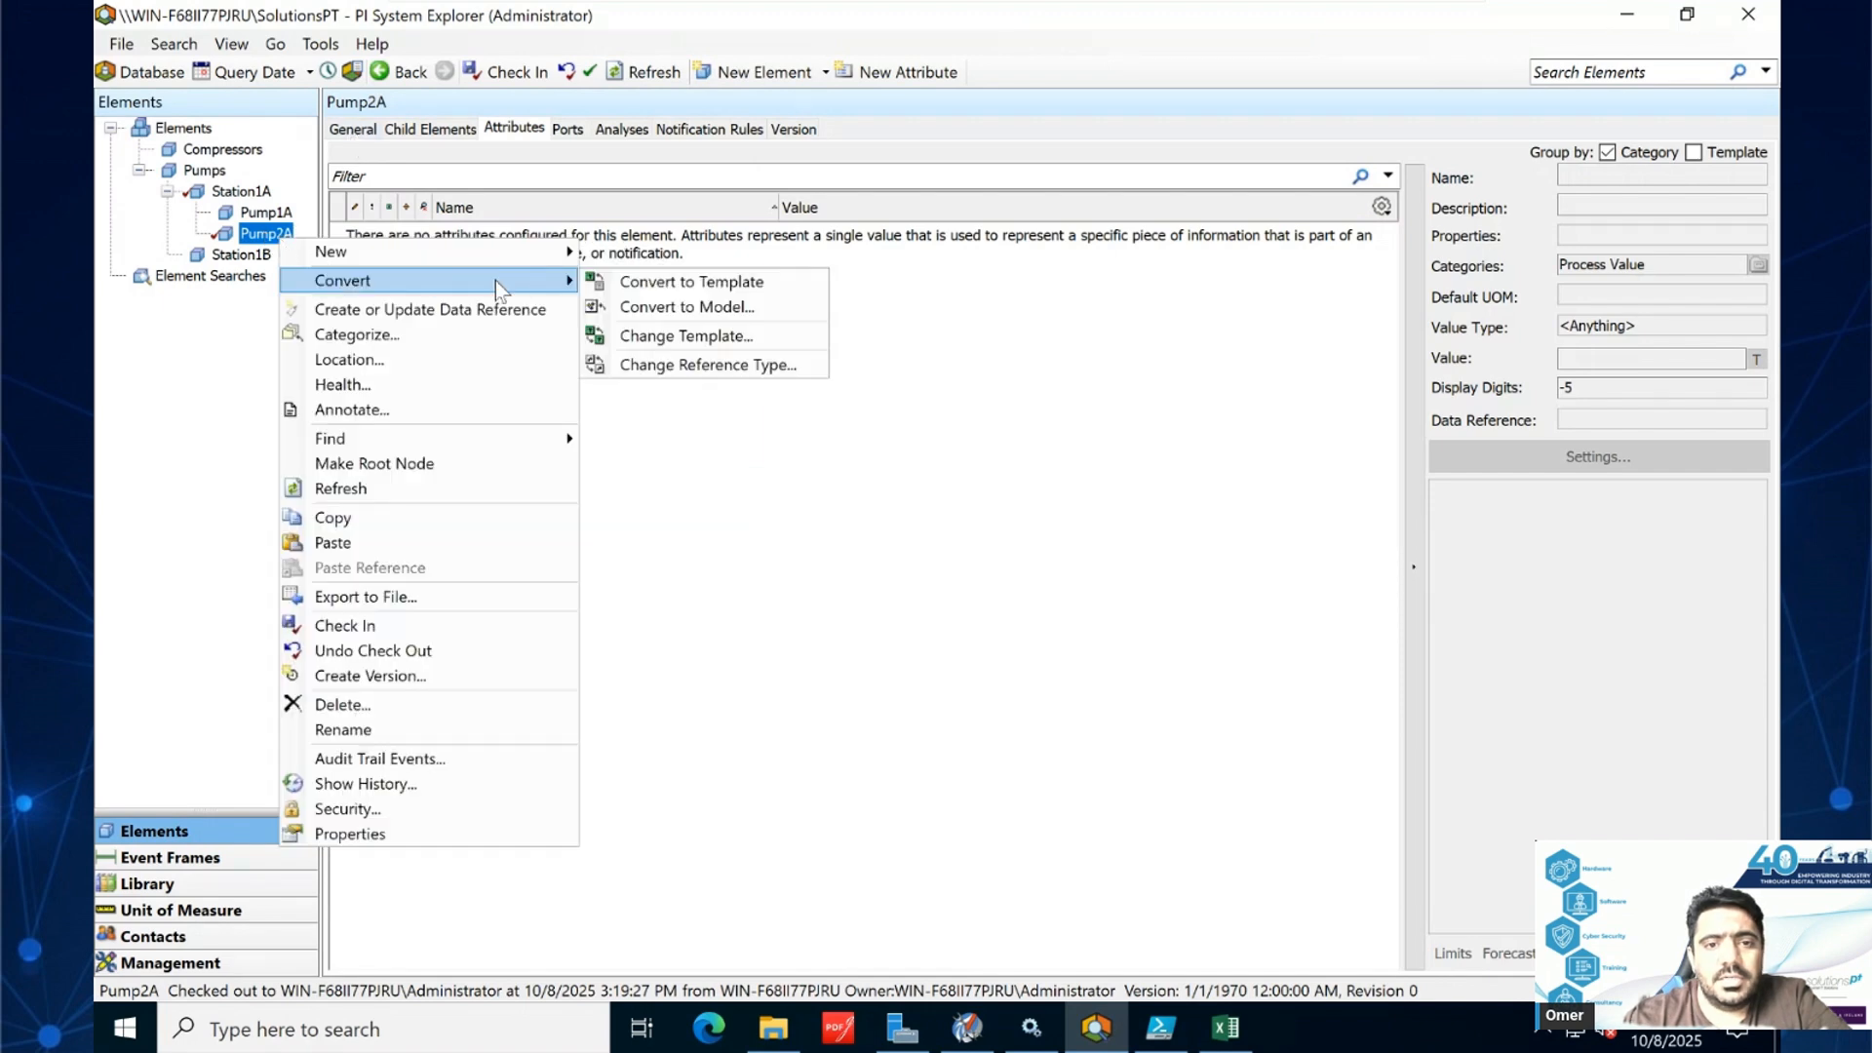
left_click(666, 341)
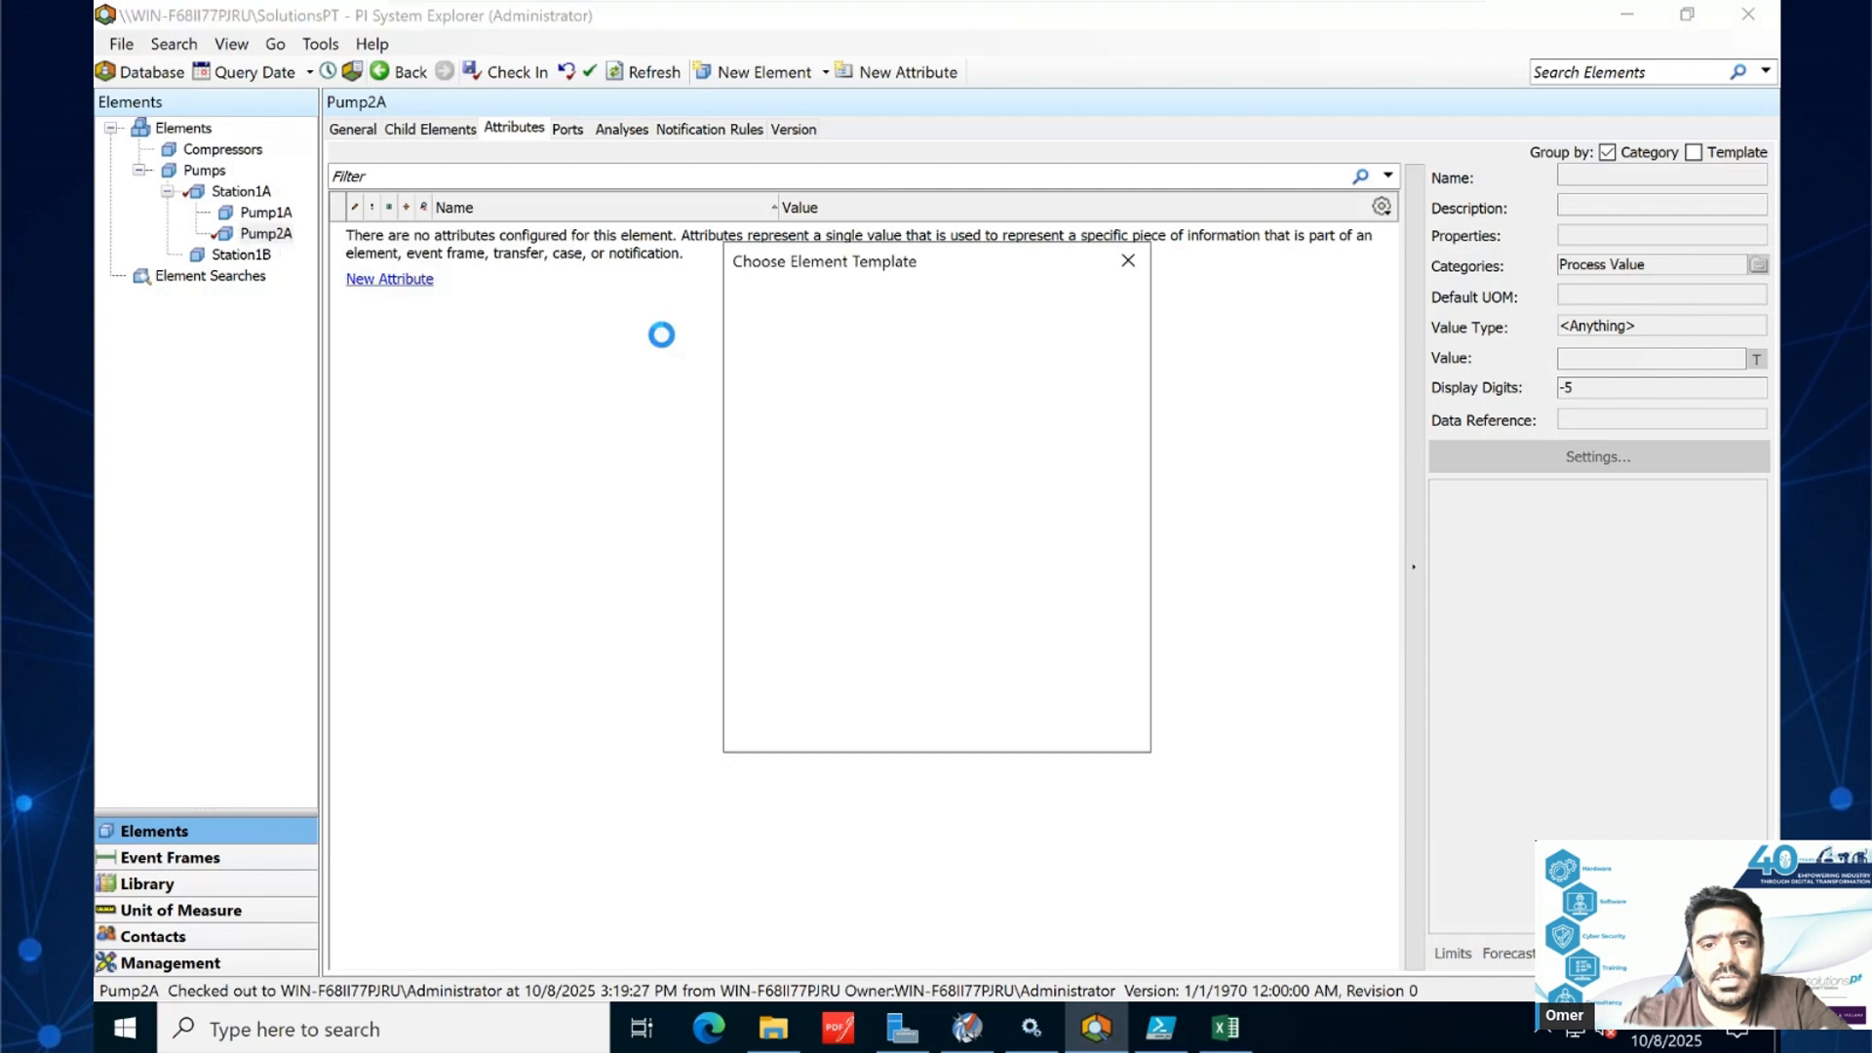
left_click(815, 390)
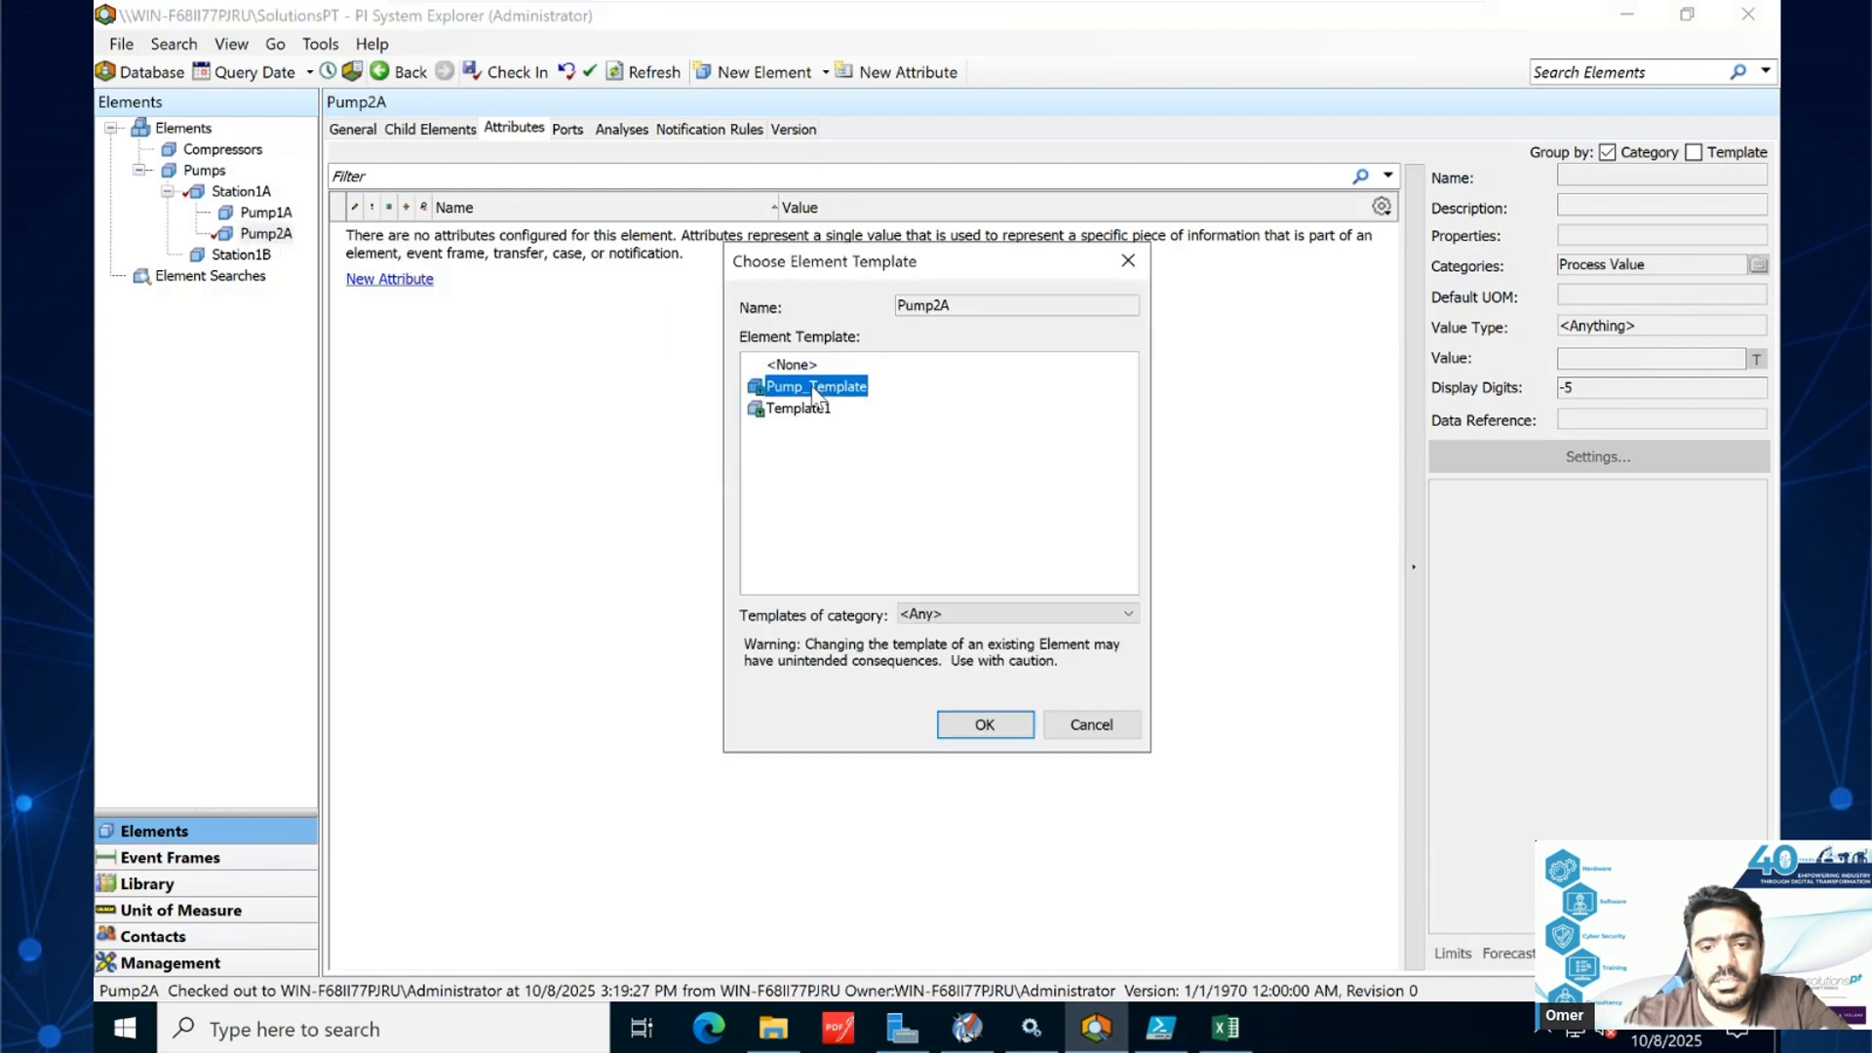
left_click(980, 725)
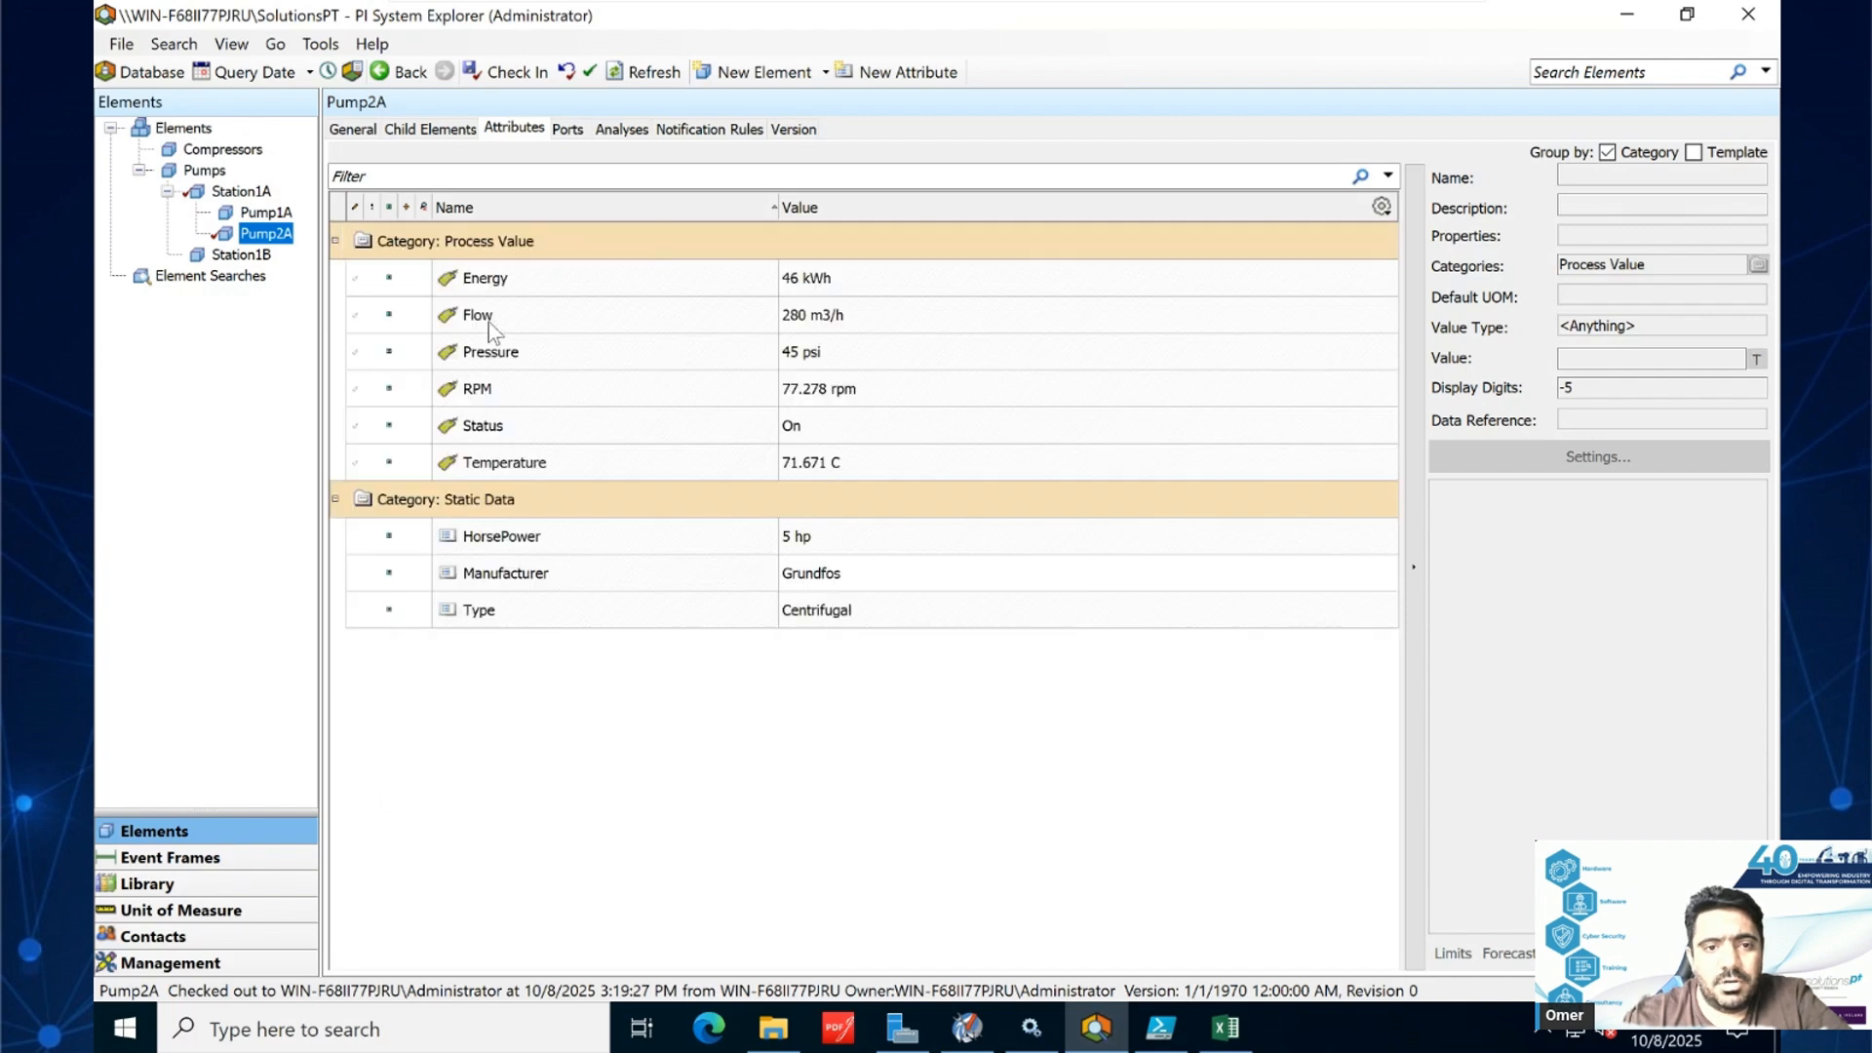
- Review the data references of Pump2A's attributes, covering the process values from Energy through Temperature and the HorsePower and Type lookups
left_click(571, 280)
left_click(581, 305)
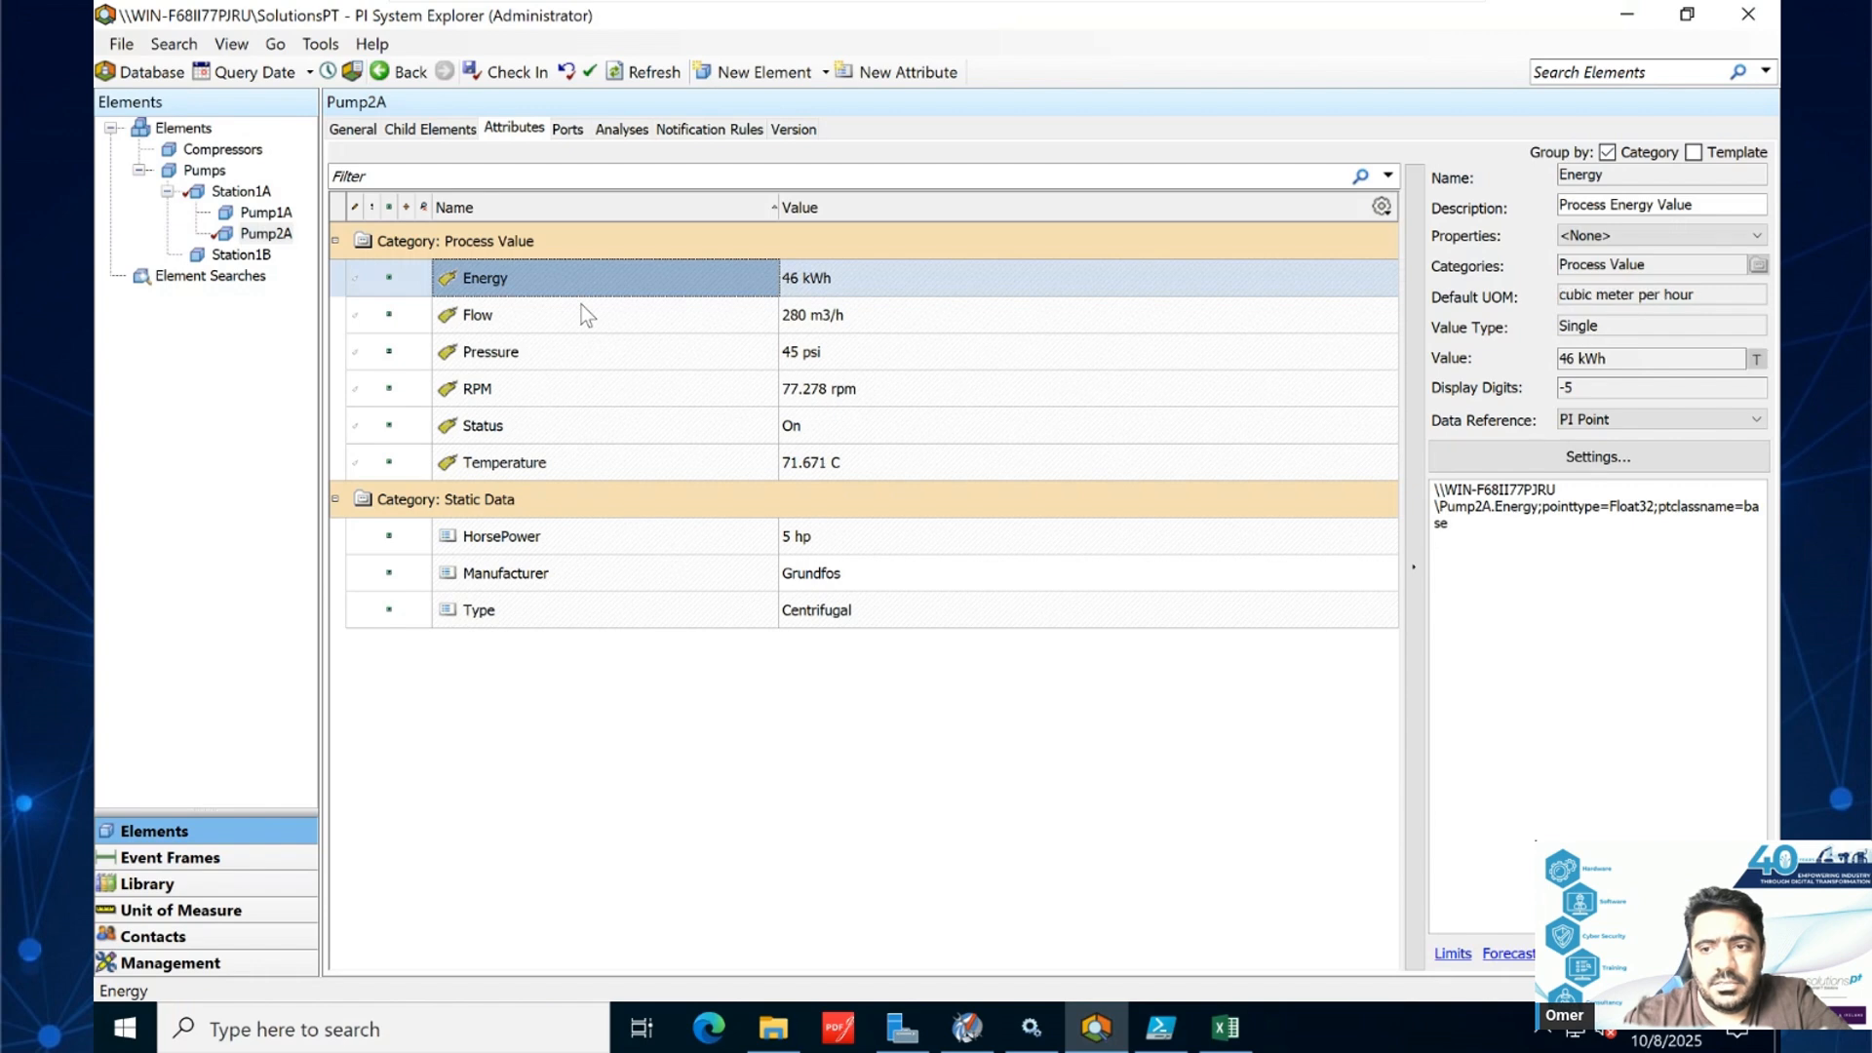
left_click(589, 341)
left_click(591, 388)
left_click(595, 435)
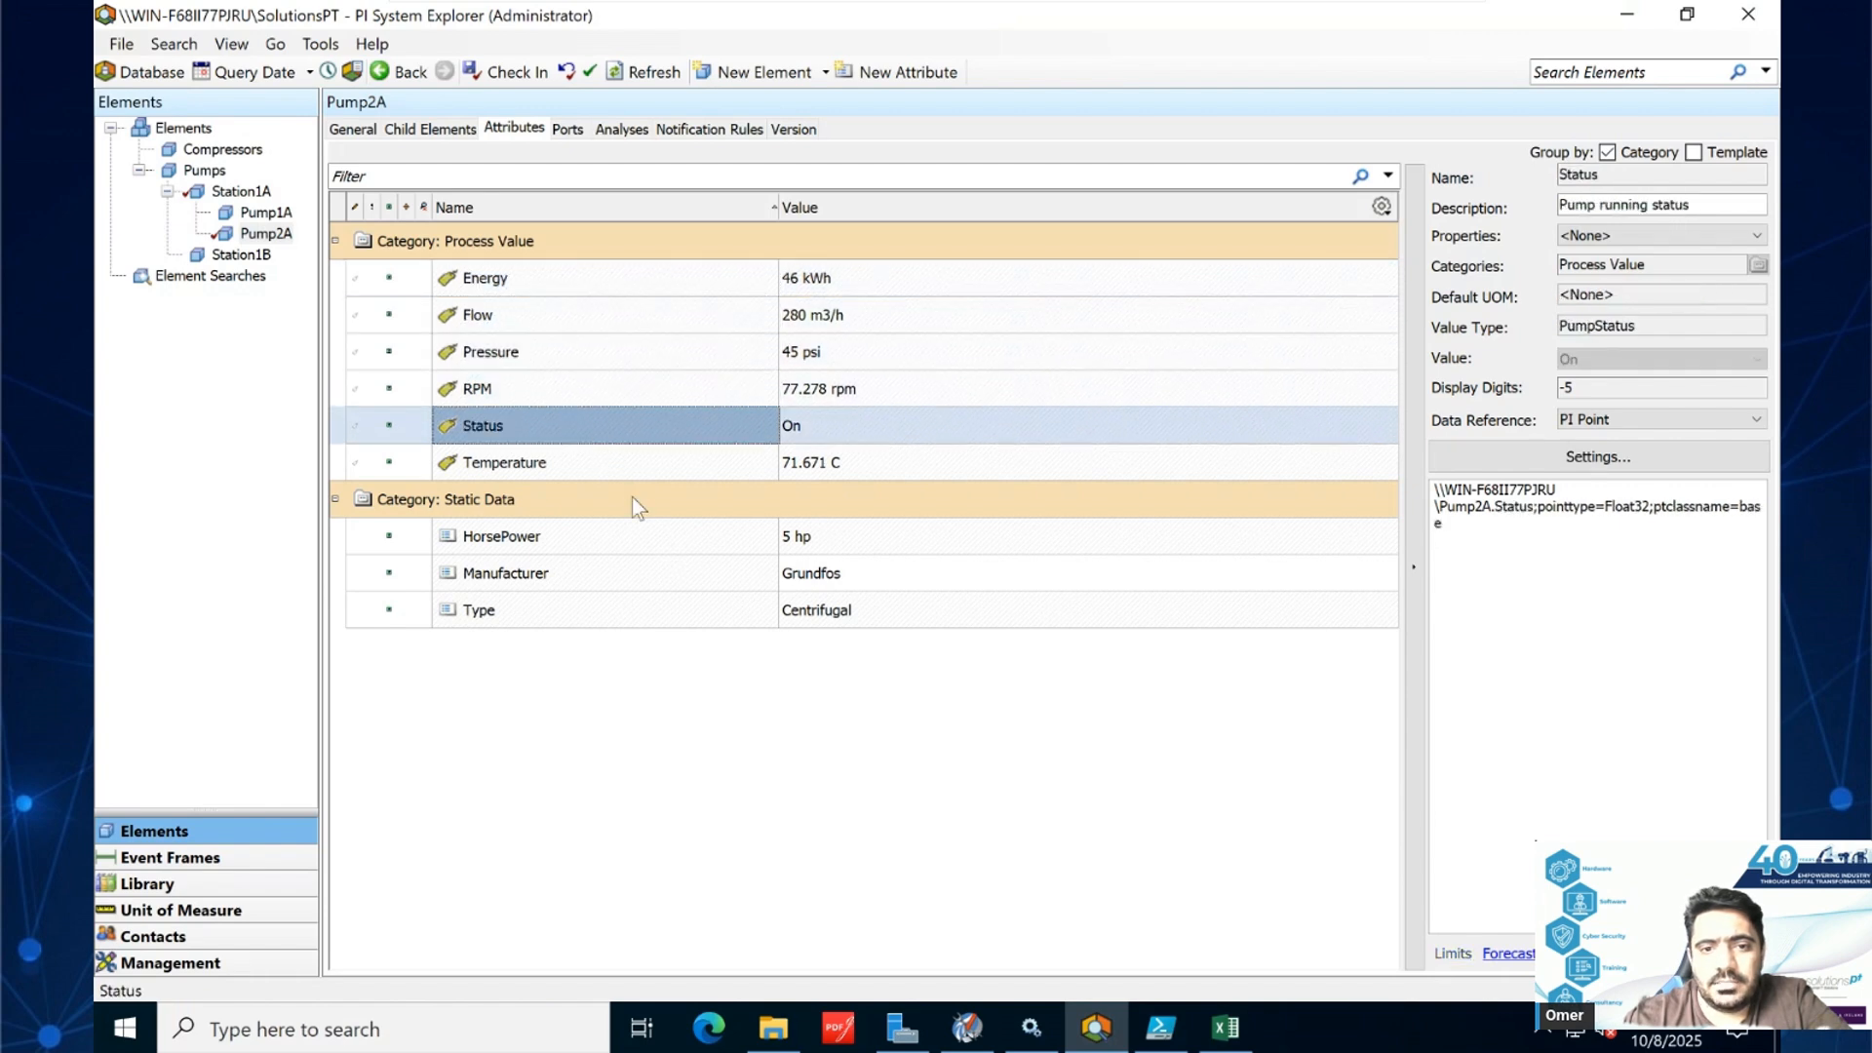
left_click(640, 476)
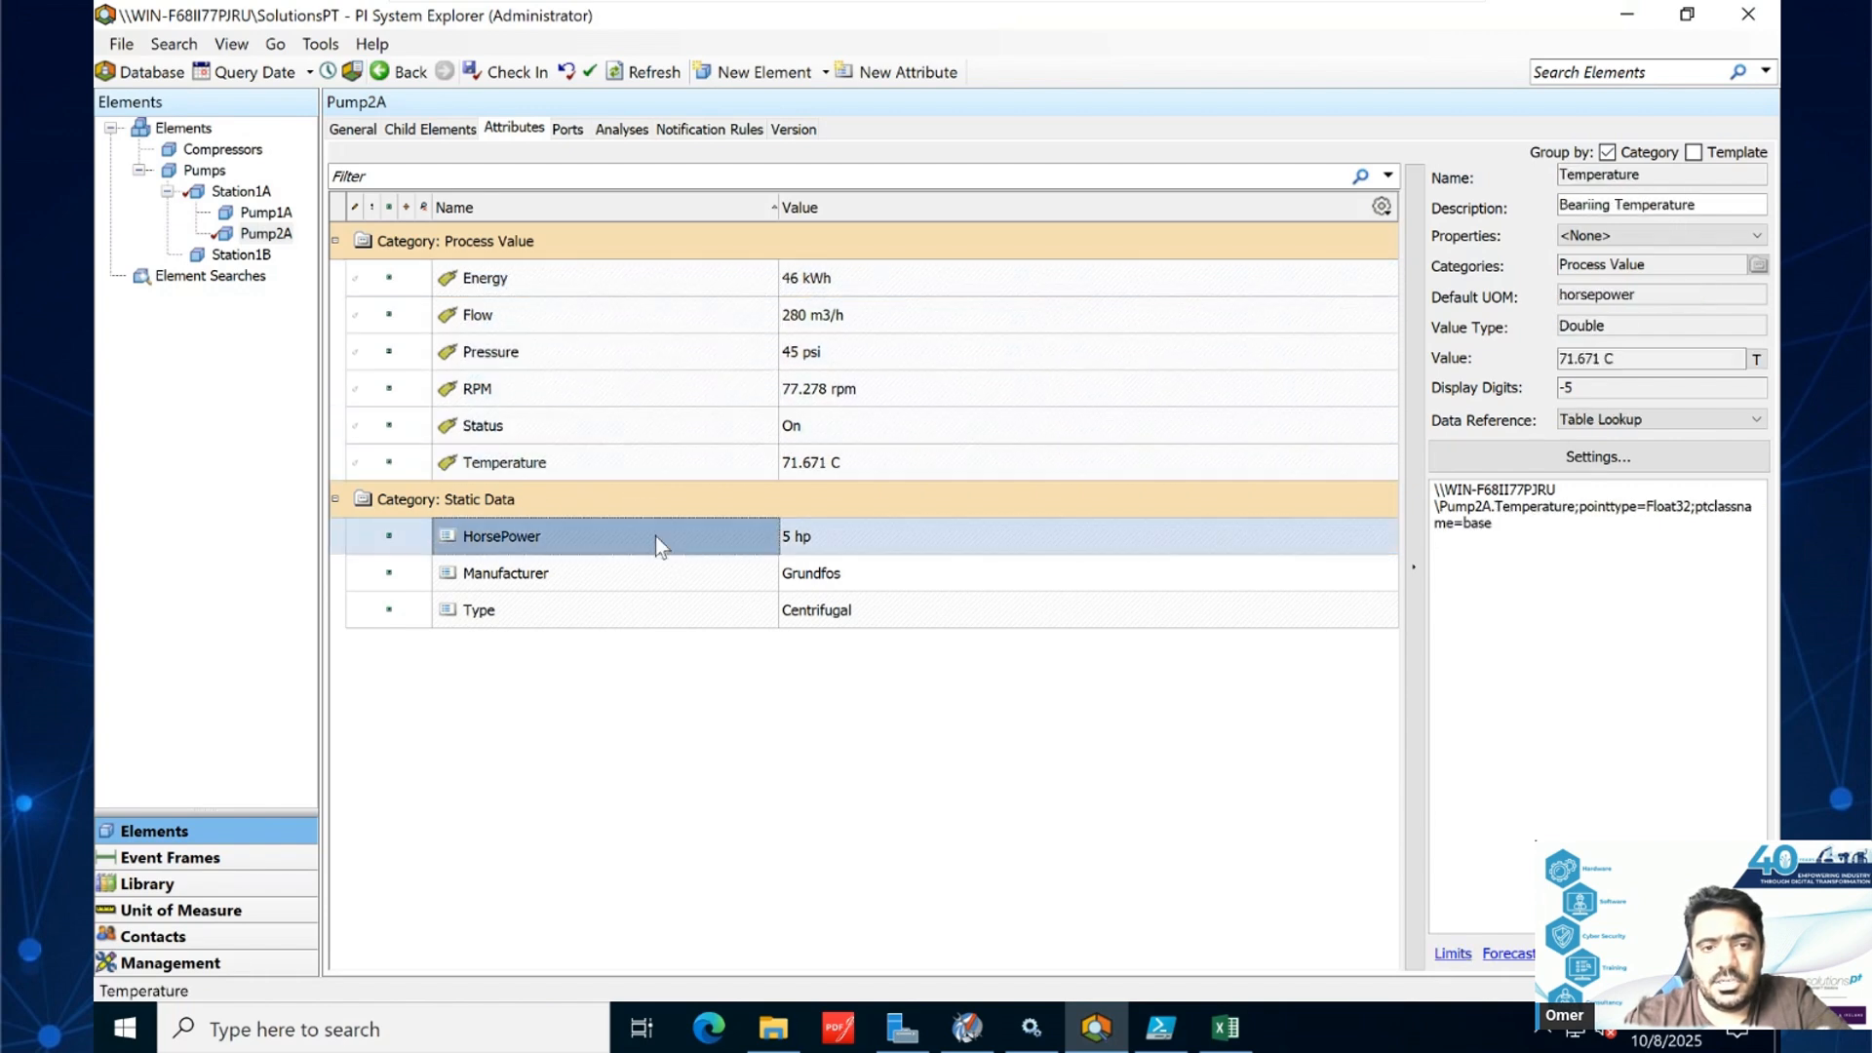
left_click(655, 536)
left_click(669, 613)
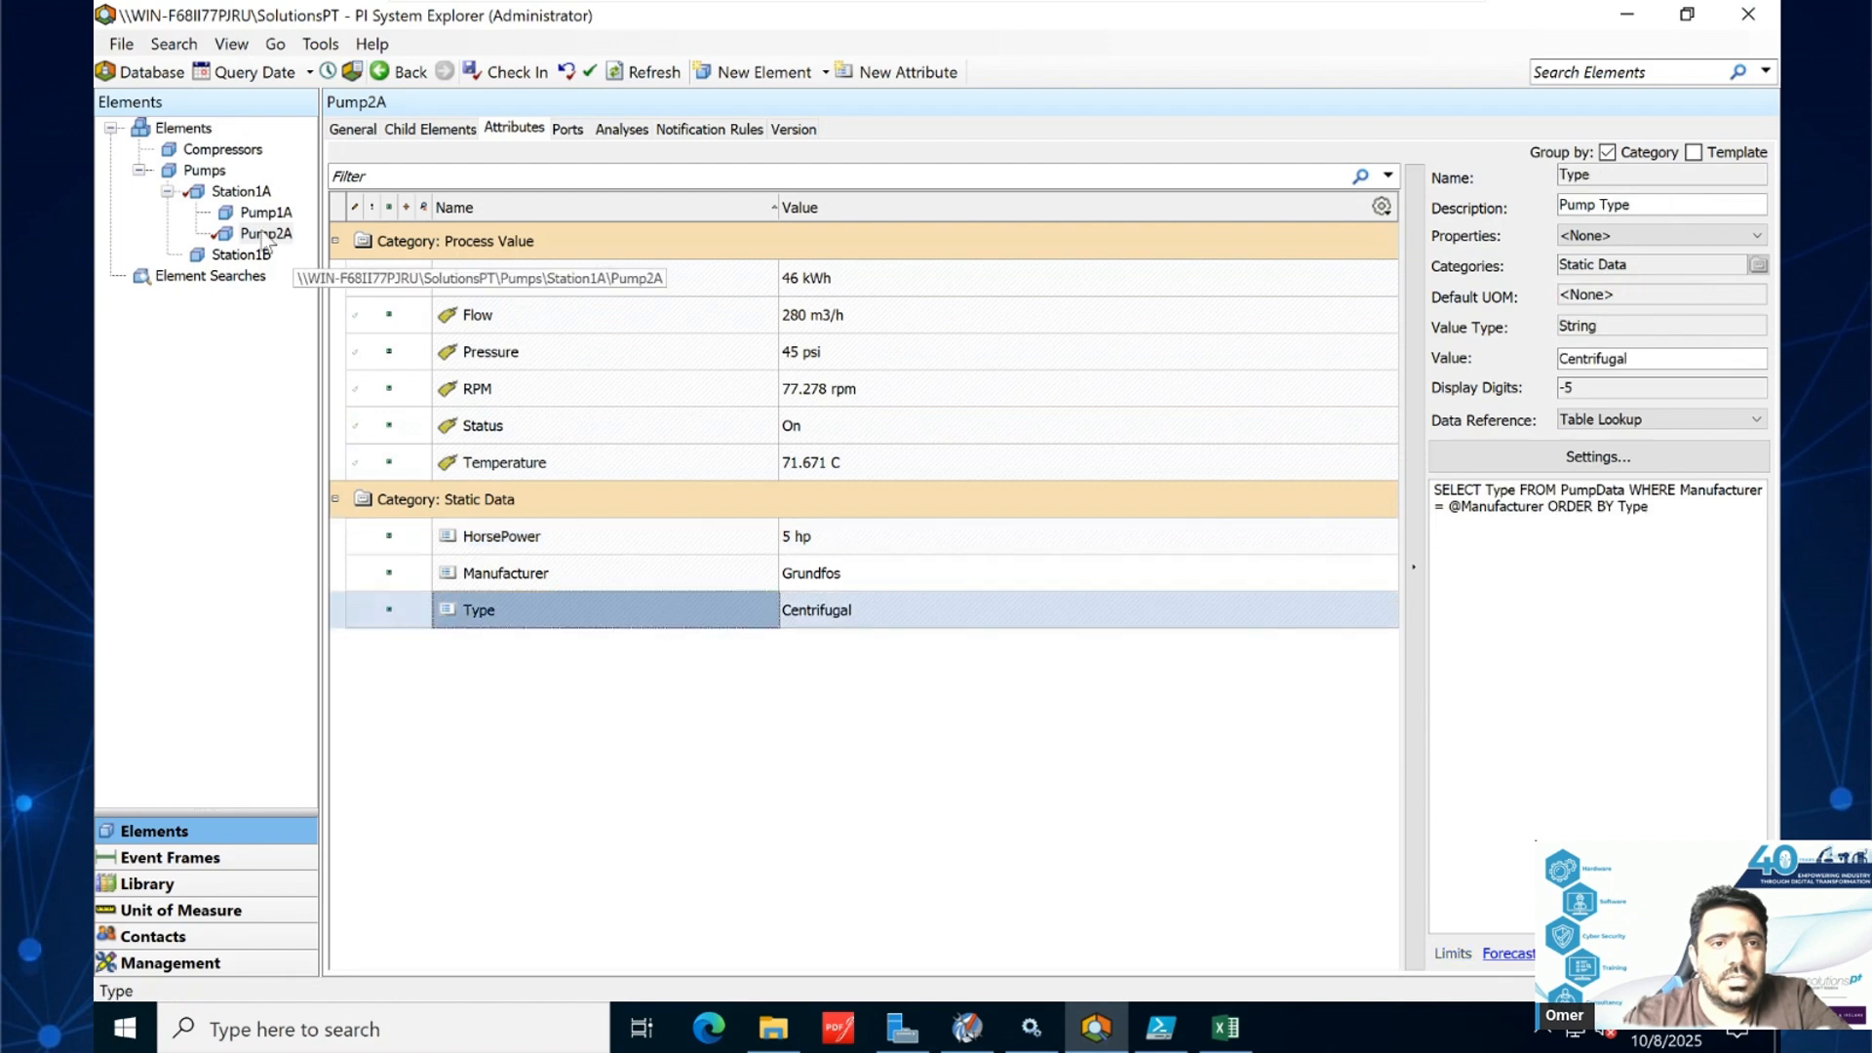
- Check in the addition of Pump2A to the SolutionsPT database without creating a new version
left_click(505, 71)
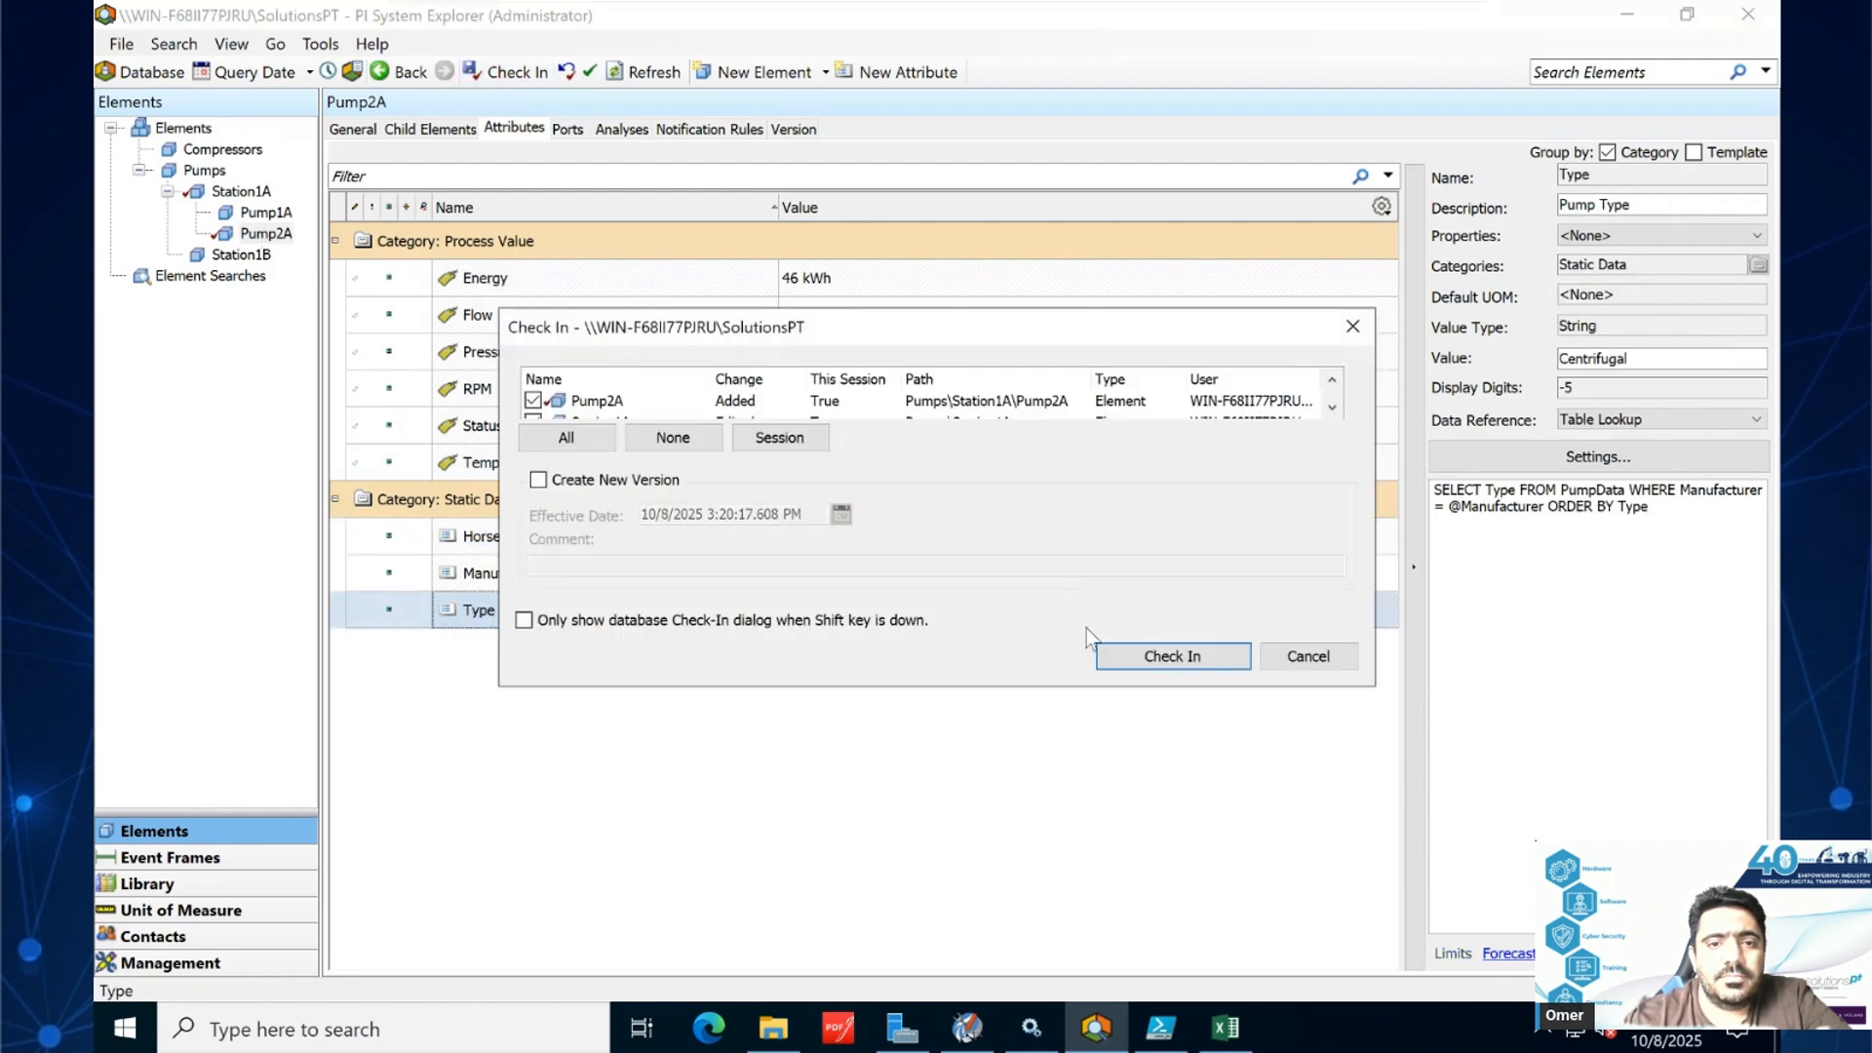
left_click(1101, 653)
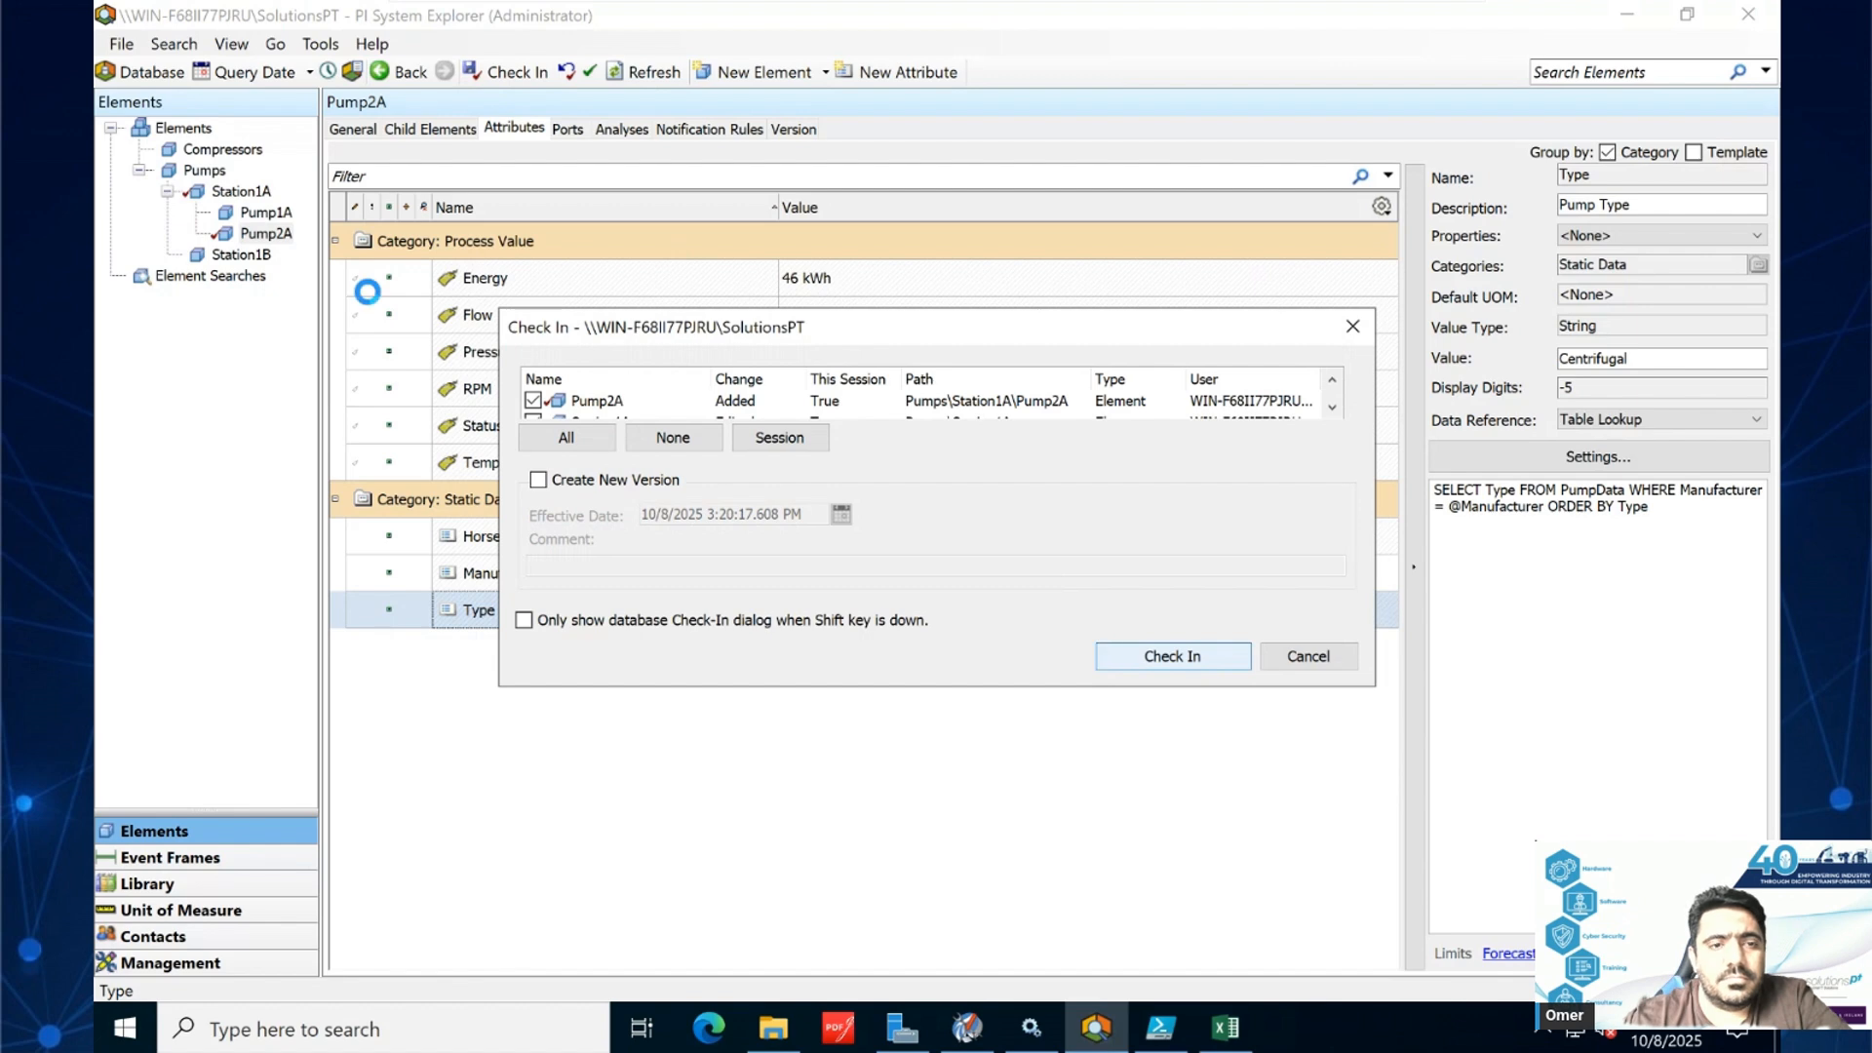
- Create or update the data references of the Pump2A element and dismiss the configuration report
right_click(276, 242)
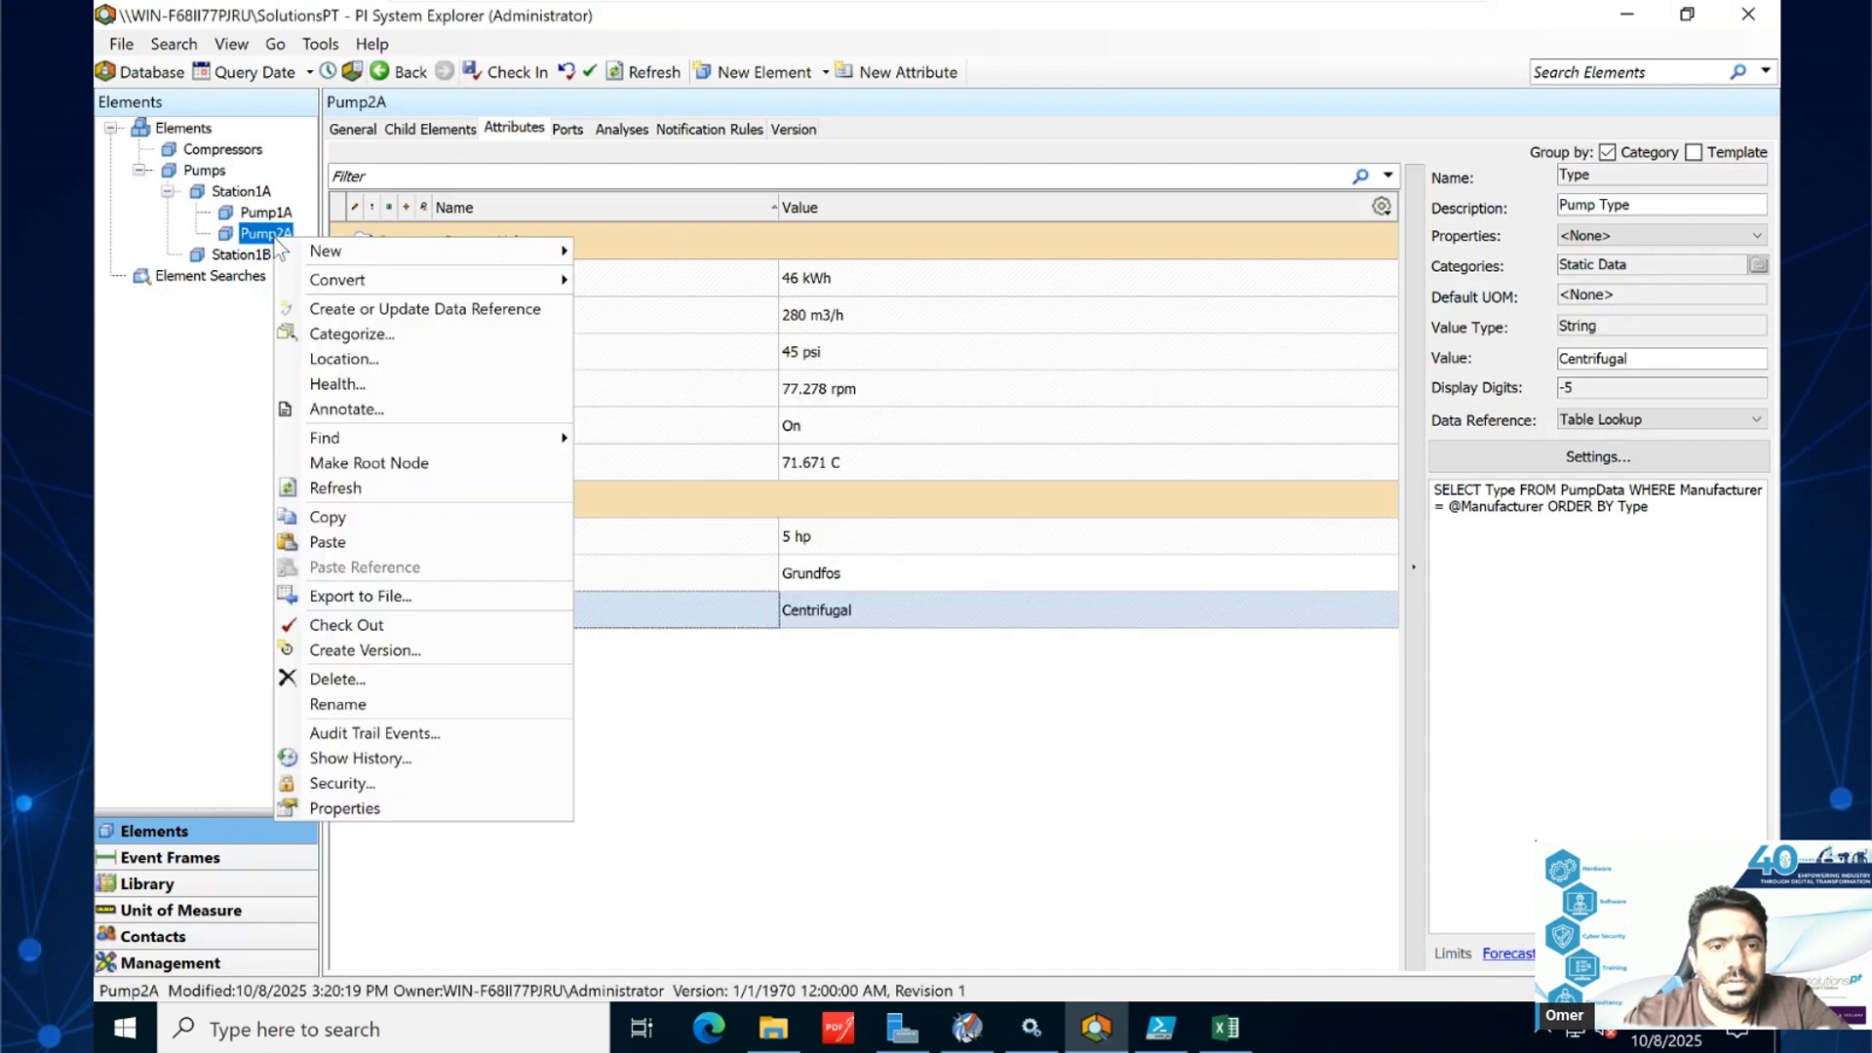
left_click(432, 310)
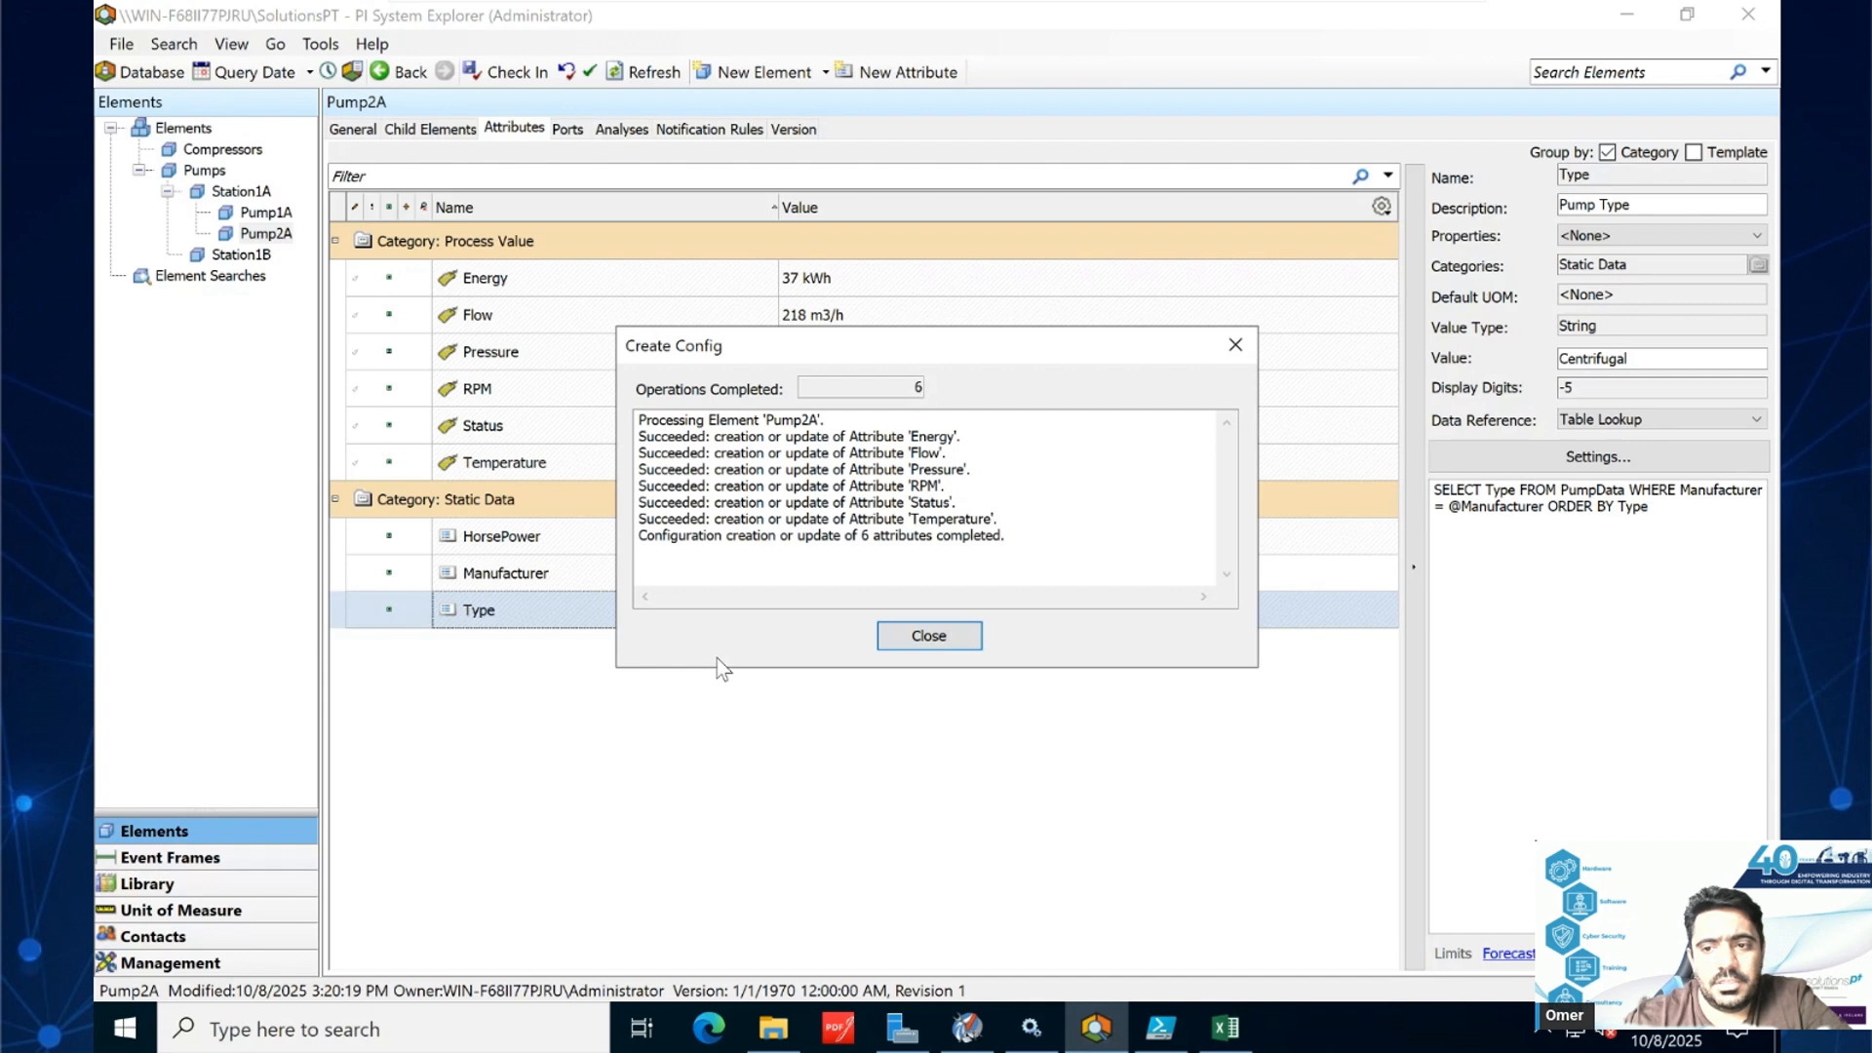
left_click(928, 636)
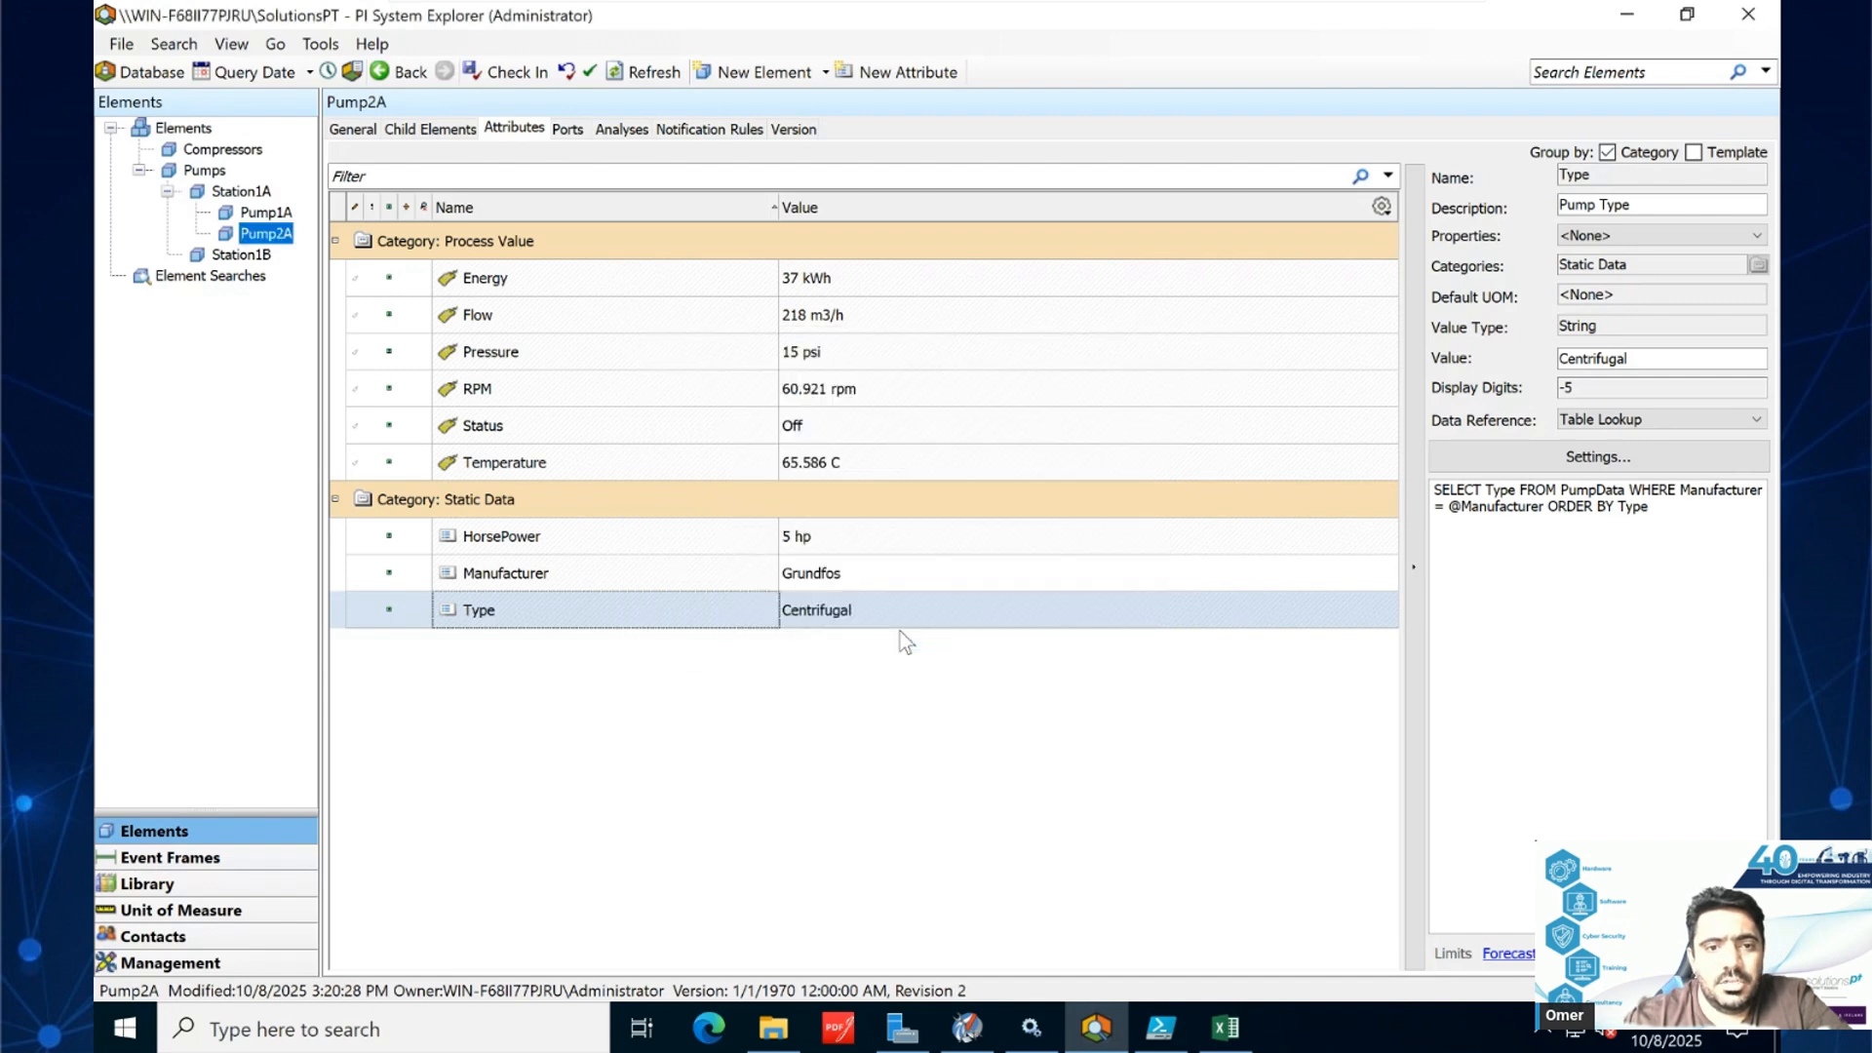
- Review the PI Point references of Pump2A's process values, from Energy, Flow and Pressure through RPM, Status and Temperature
left_click(577, 275)
left_click(583, 314)
left_click(583, 356)
left_click(584, 385)
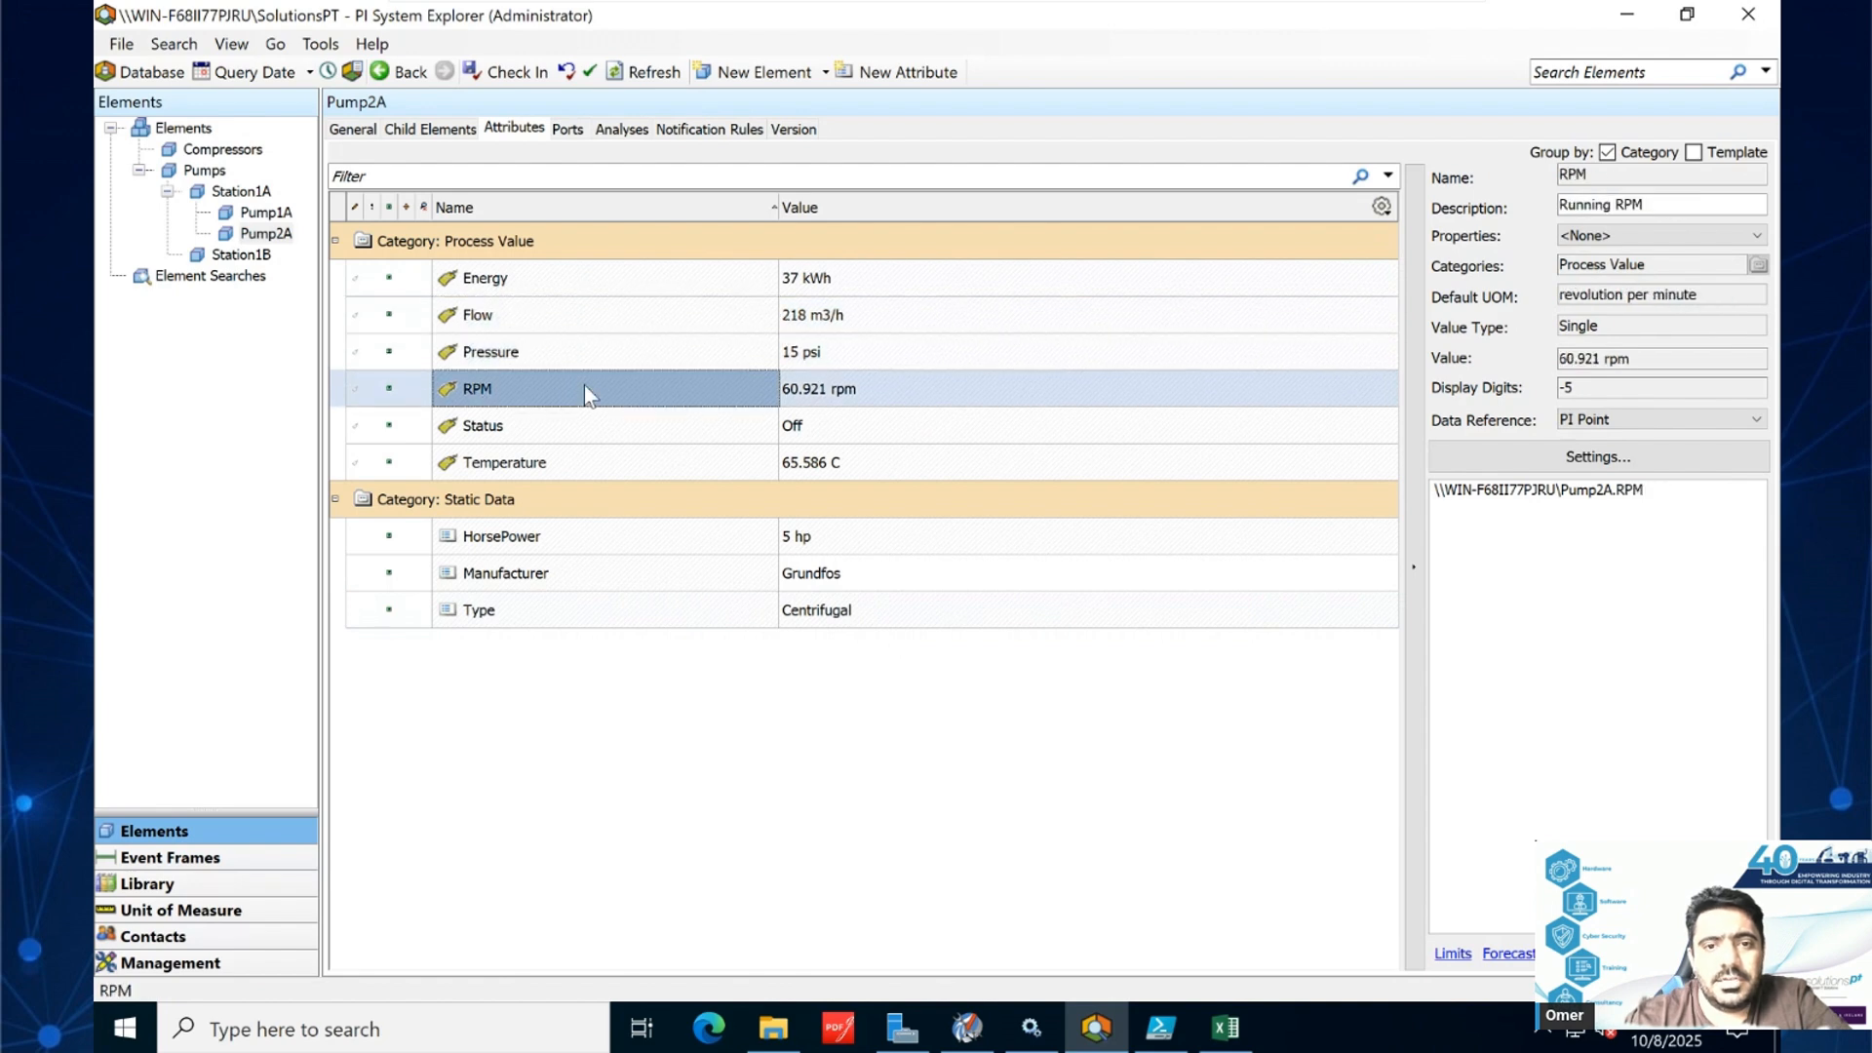
left_click(584, 441)
left_click(588, 468)
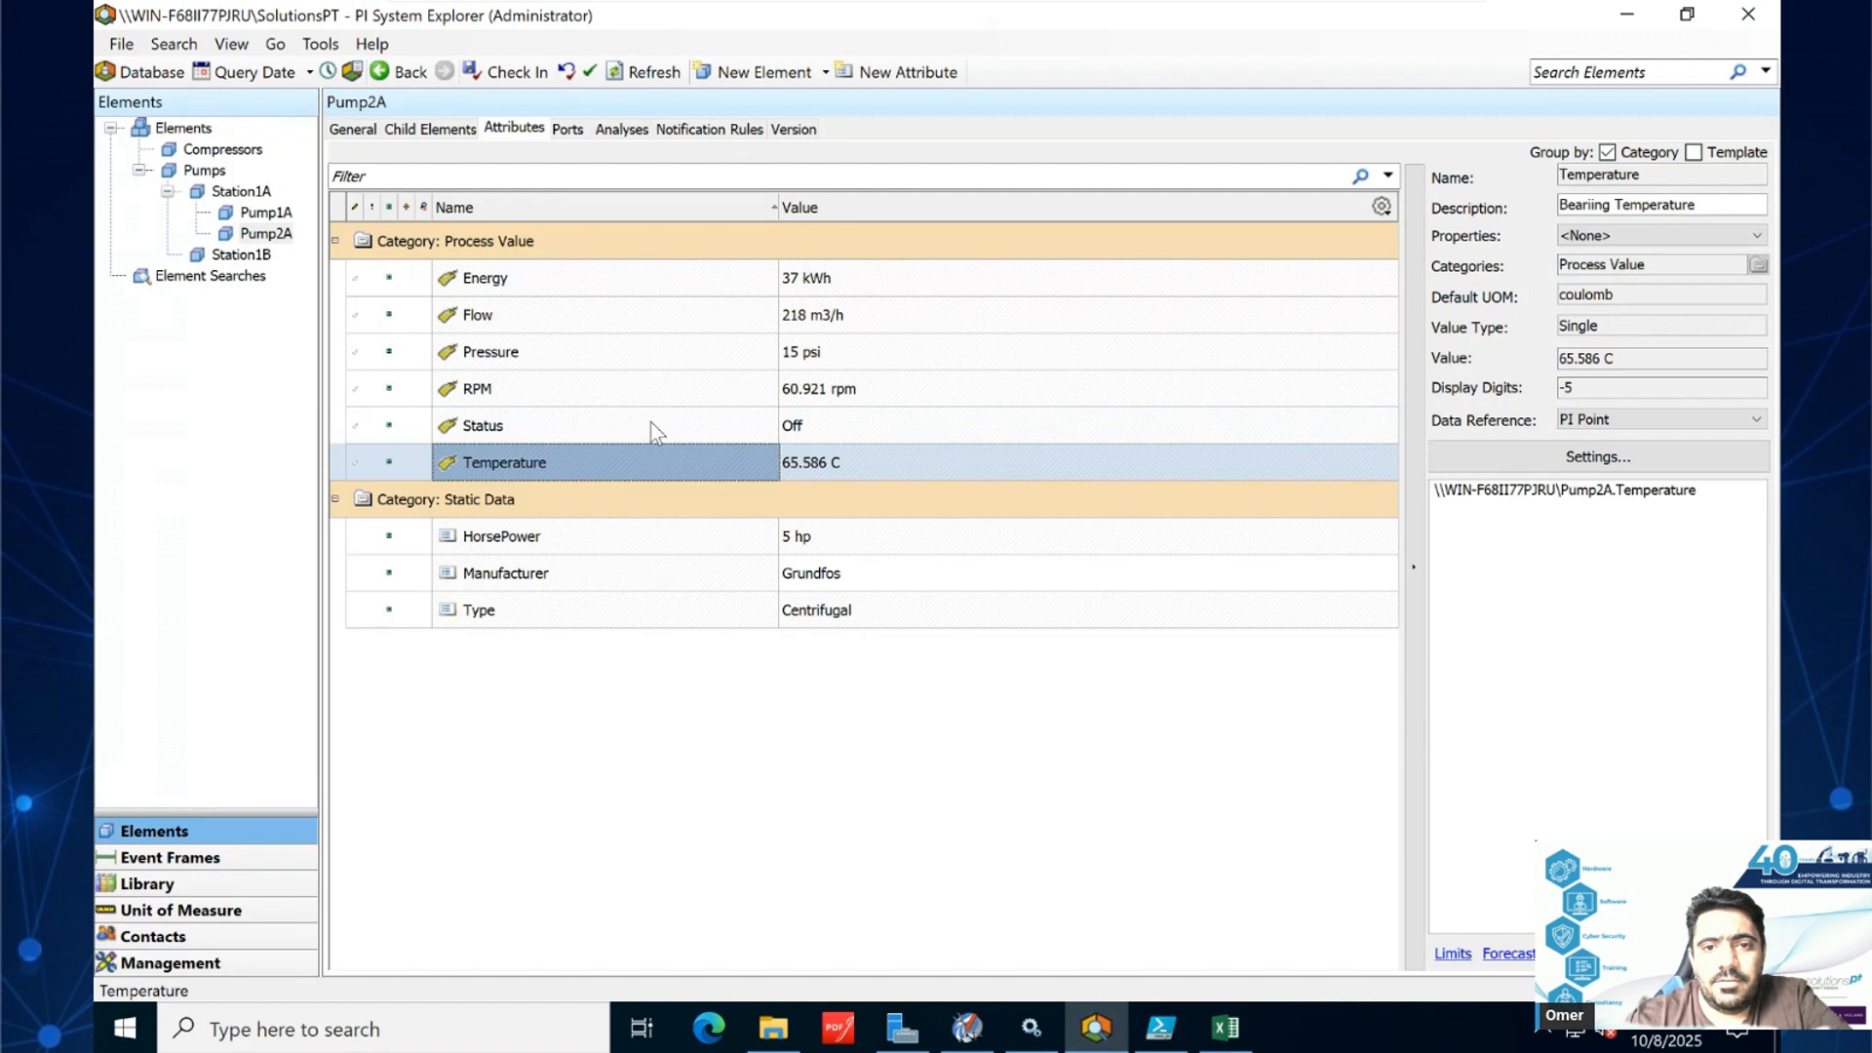
left_click(679, 281)
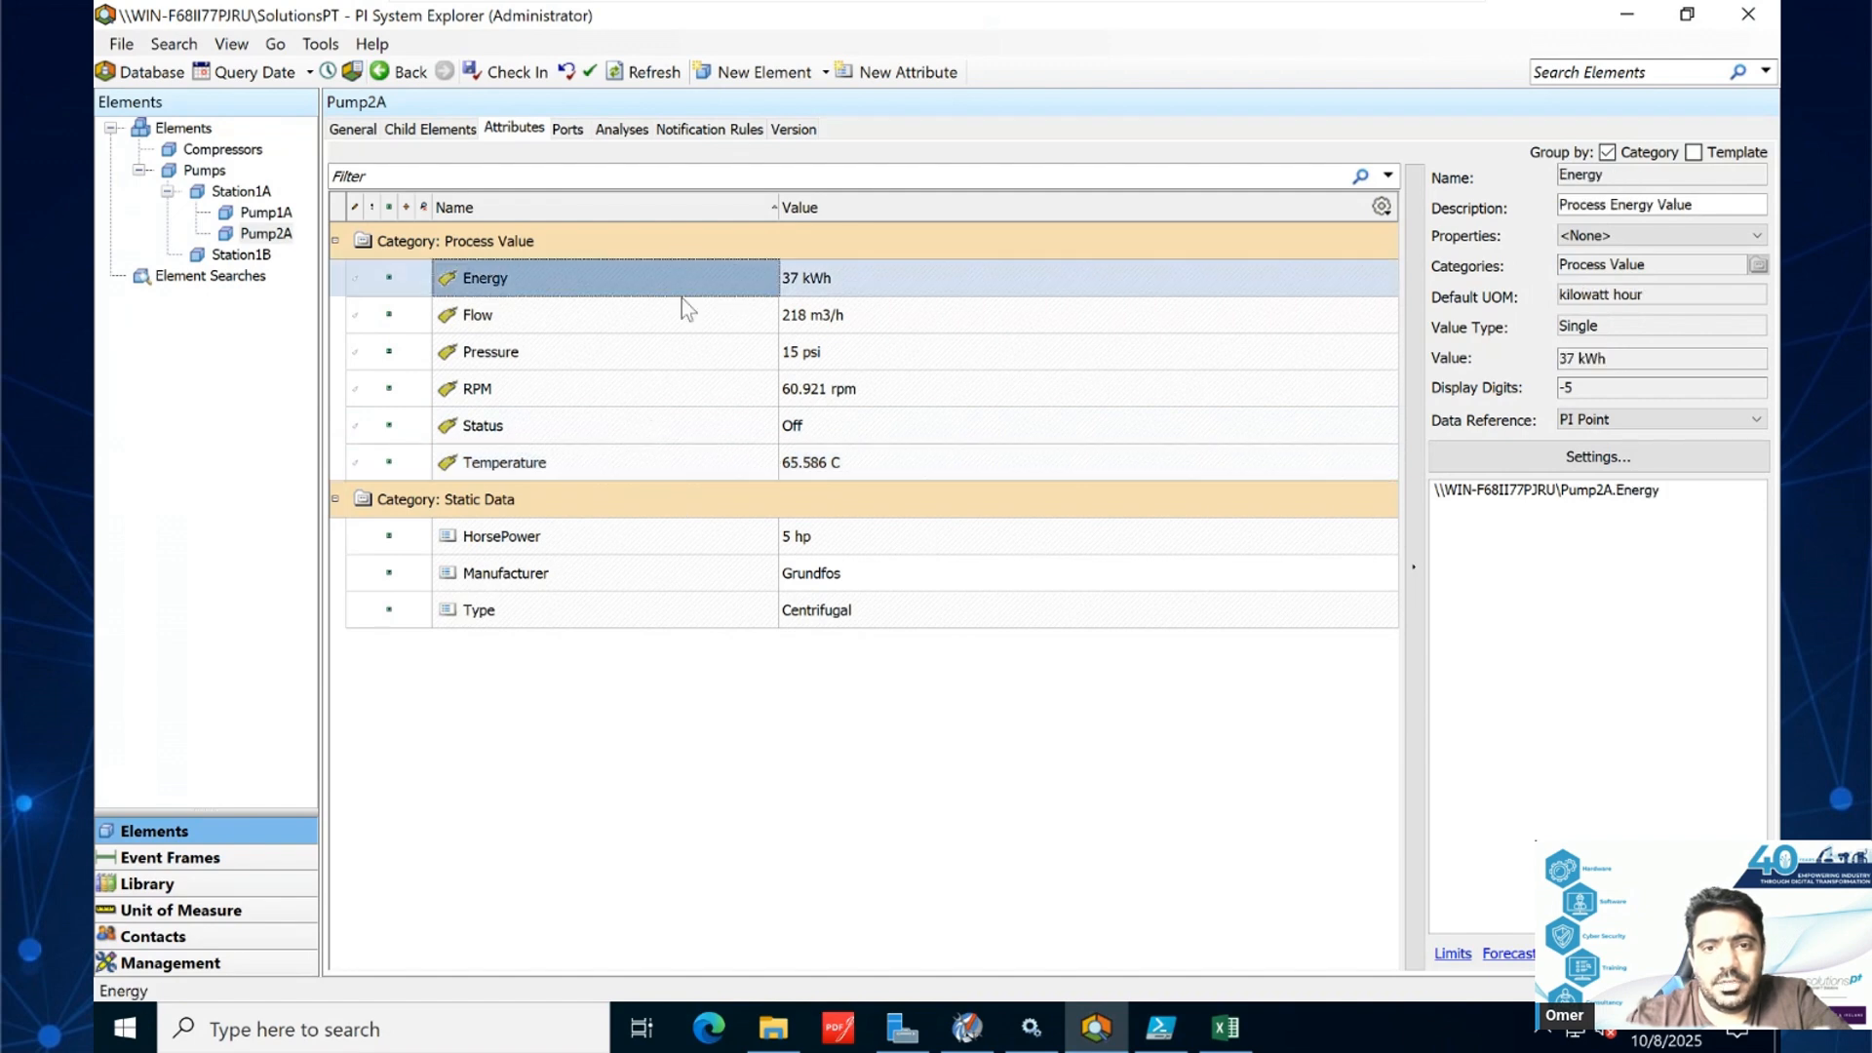
left_click(681, 304)
left_click(685, 354)
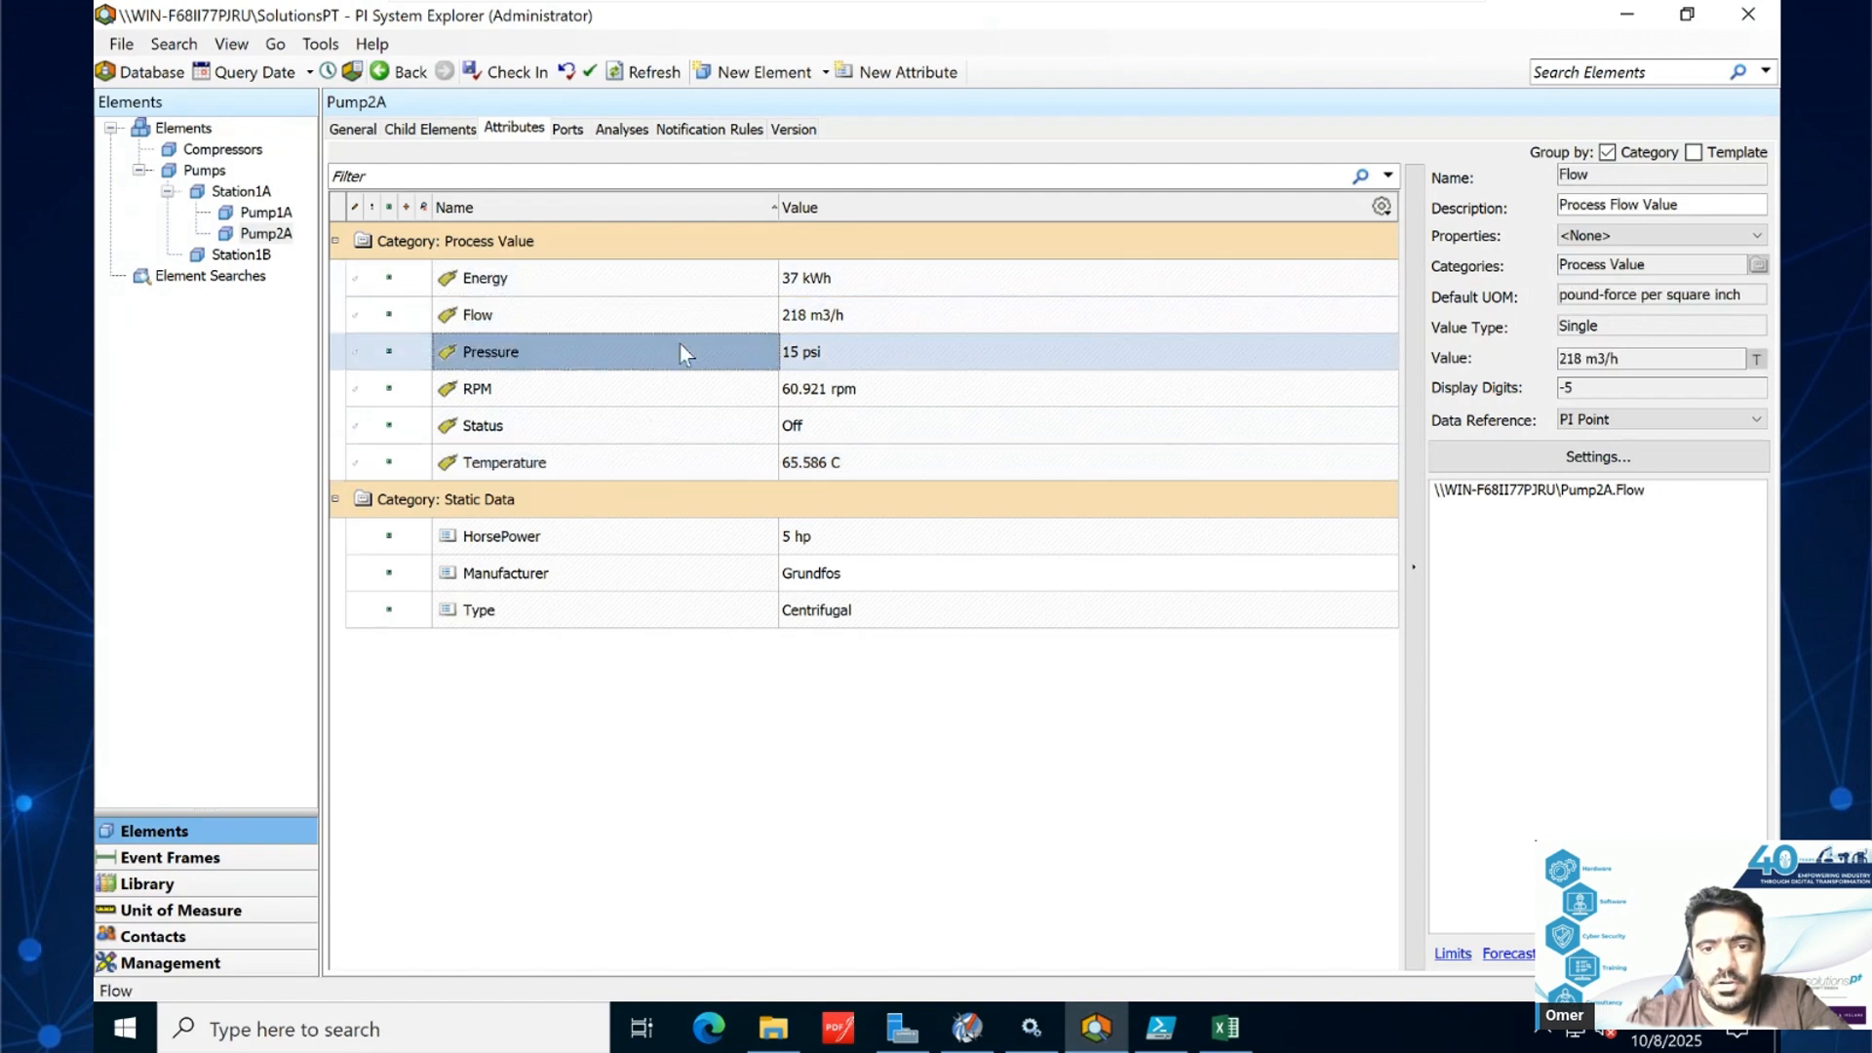
left_click(670, 390)
left_click(669, 426)
left_click(669, 466)
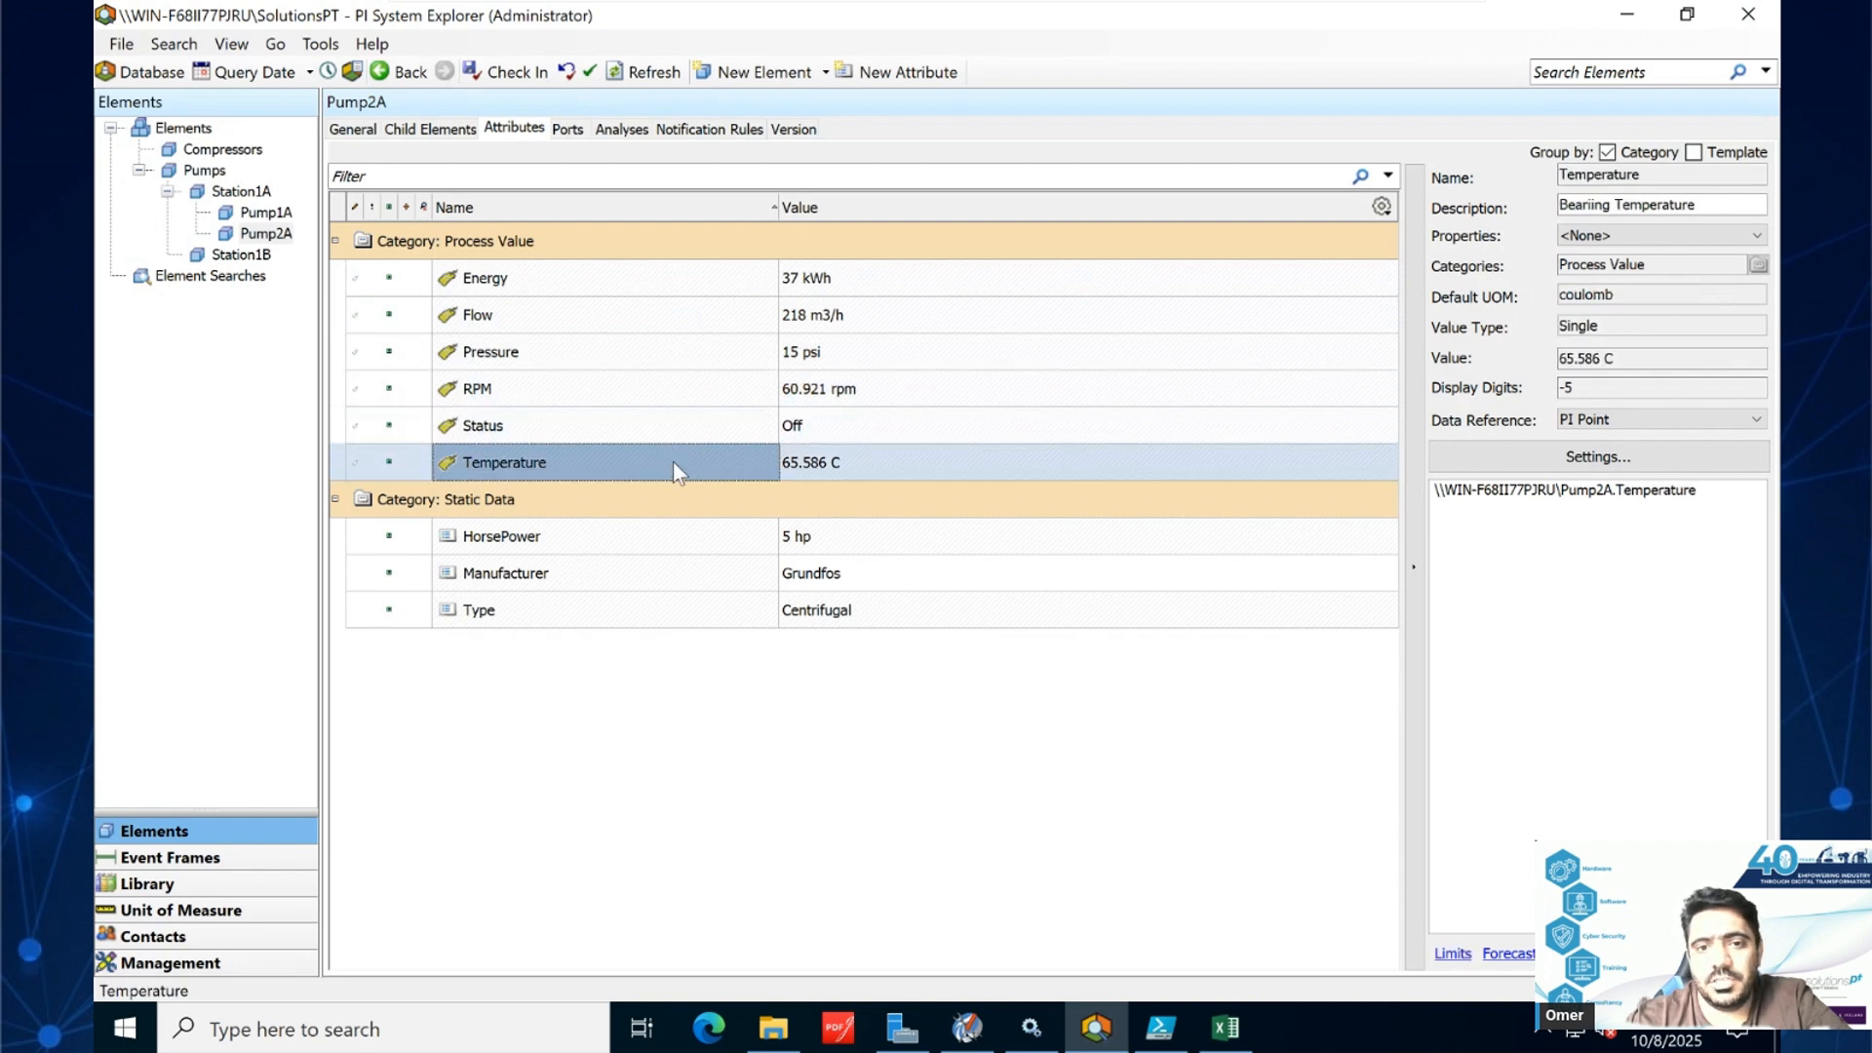
left_click(699, 390)
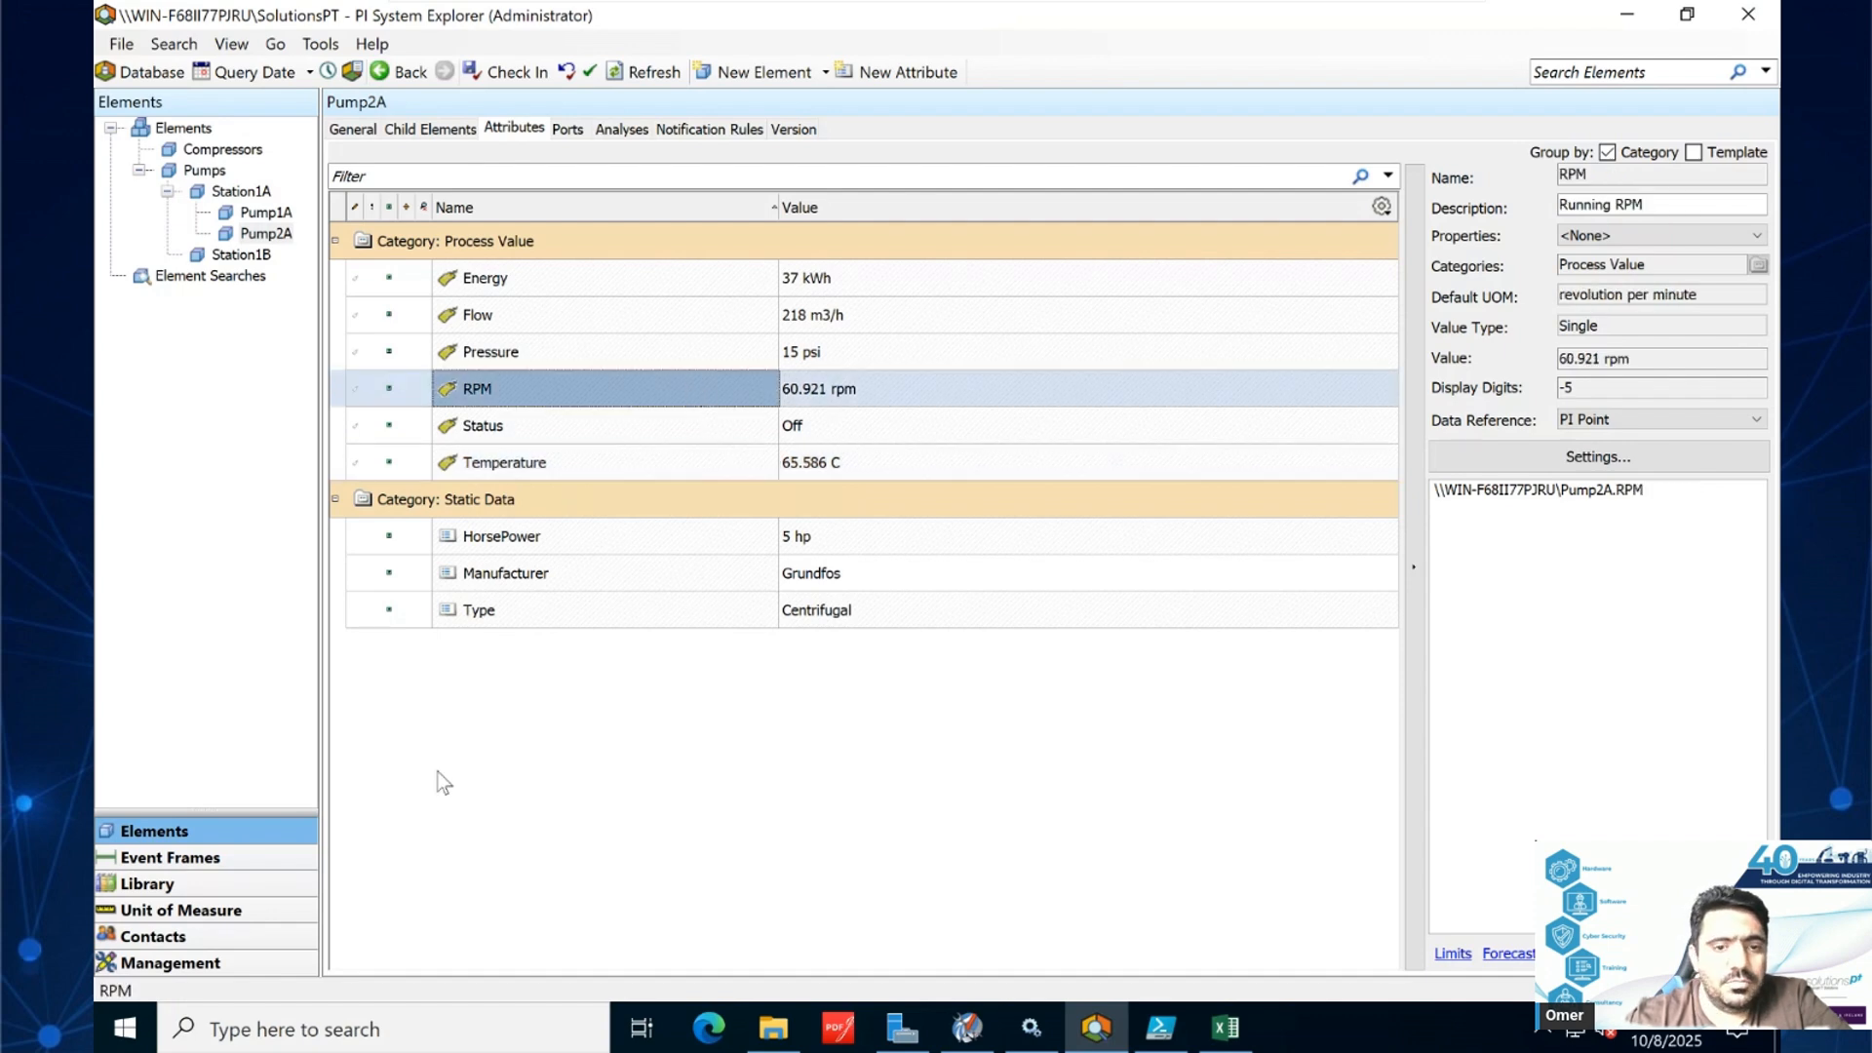
- Set the Manufacturer attribute of Pump2A to KSB
left_click(822, 575)
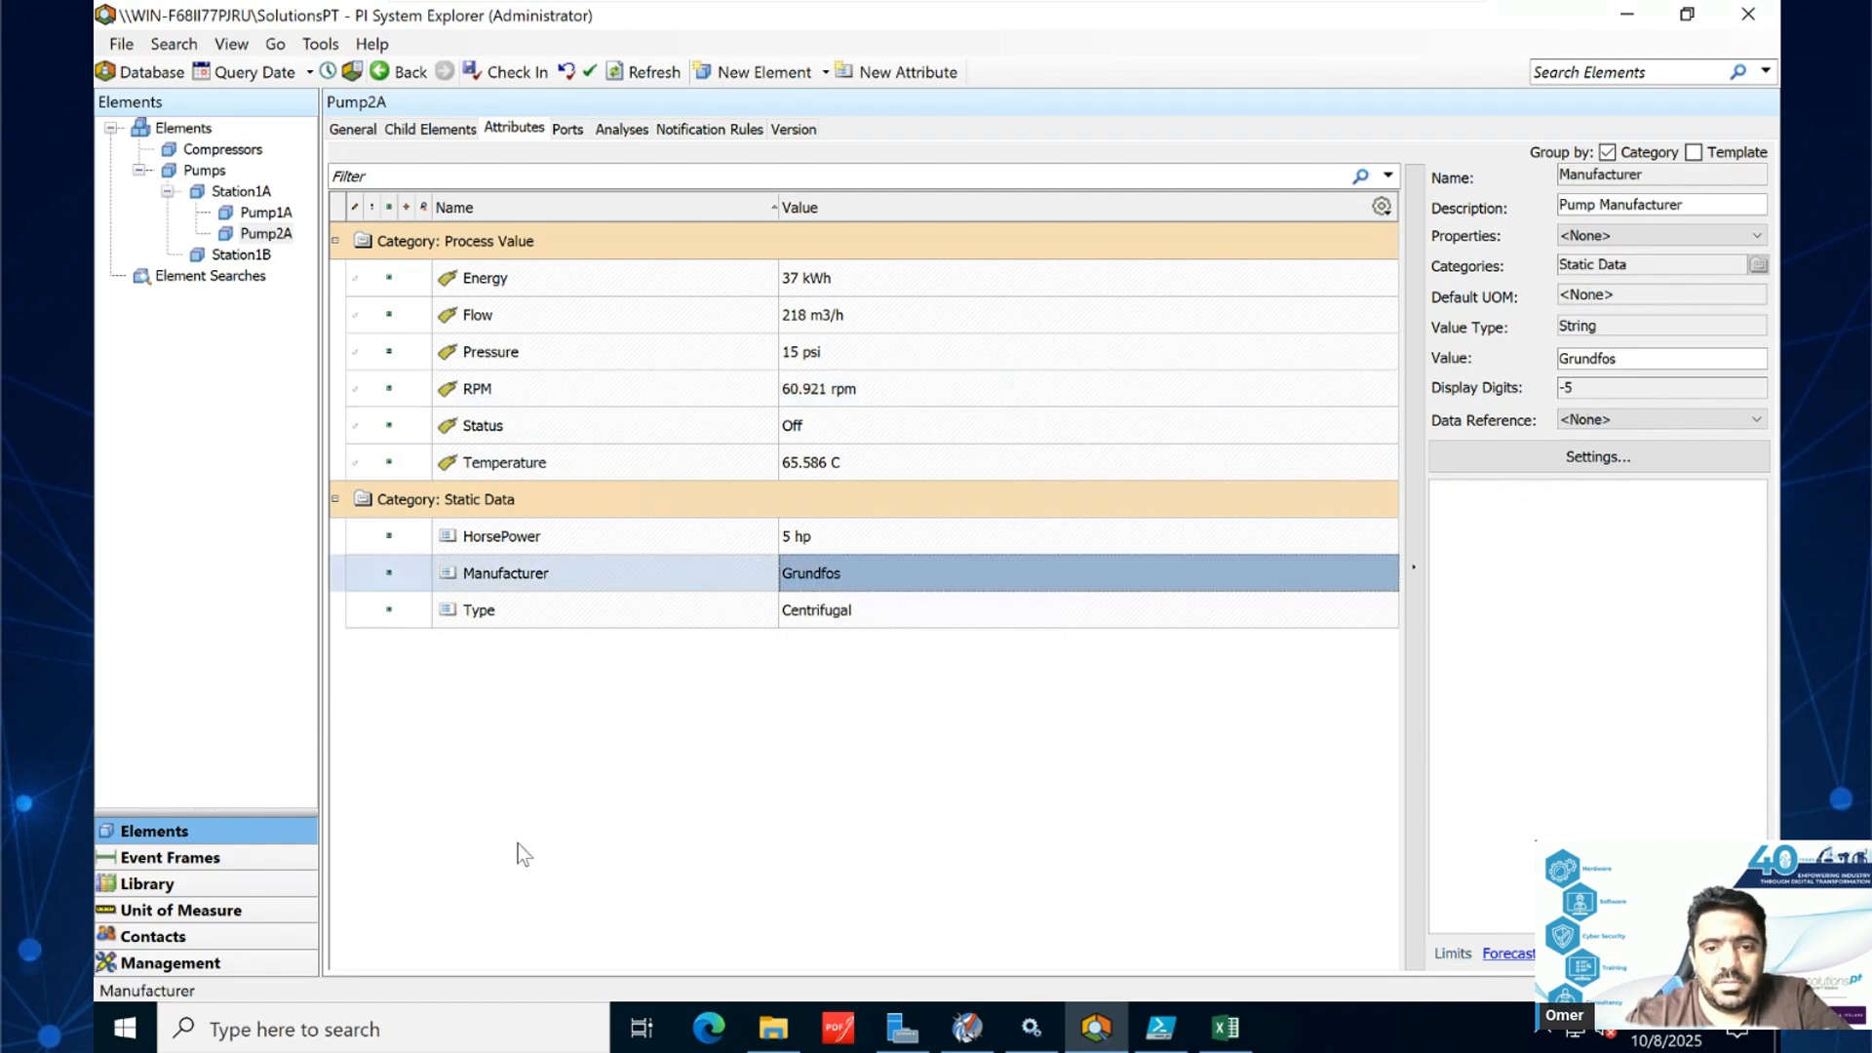
left_click(857, 575)
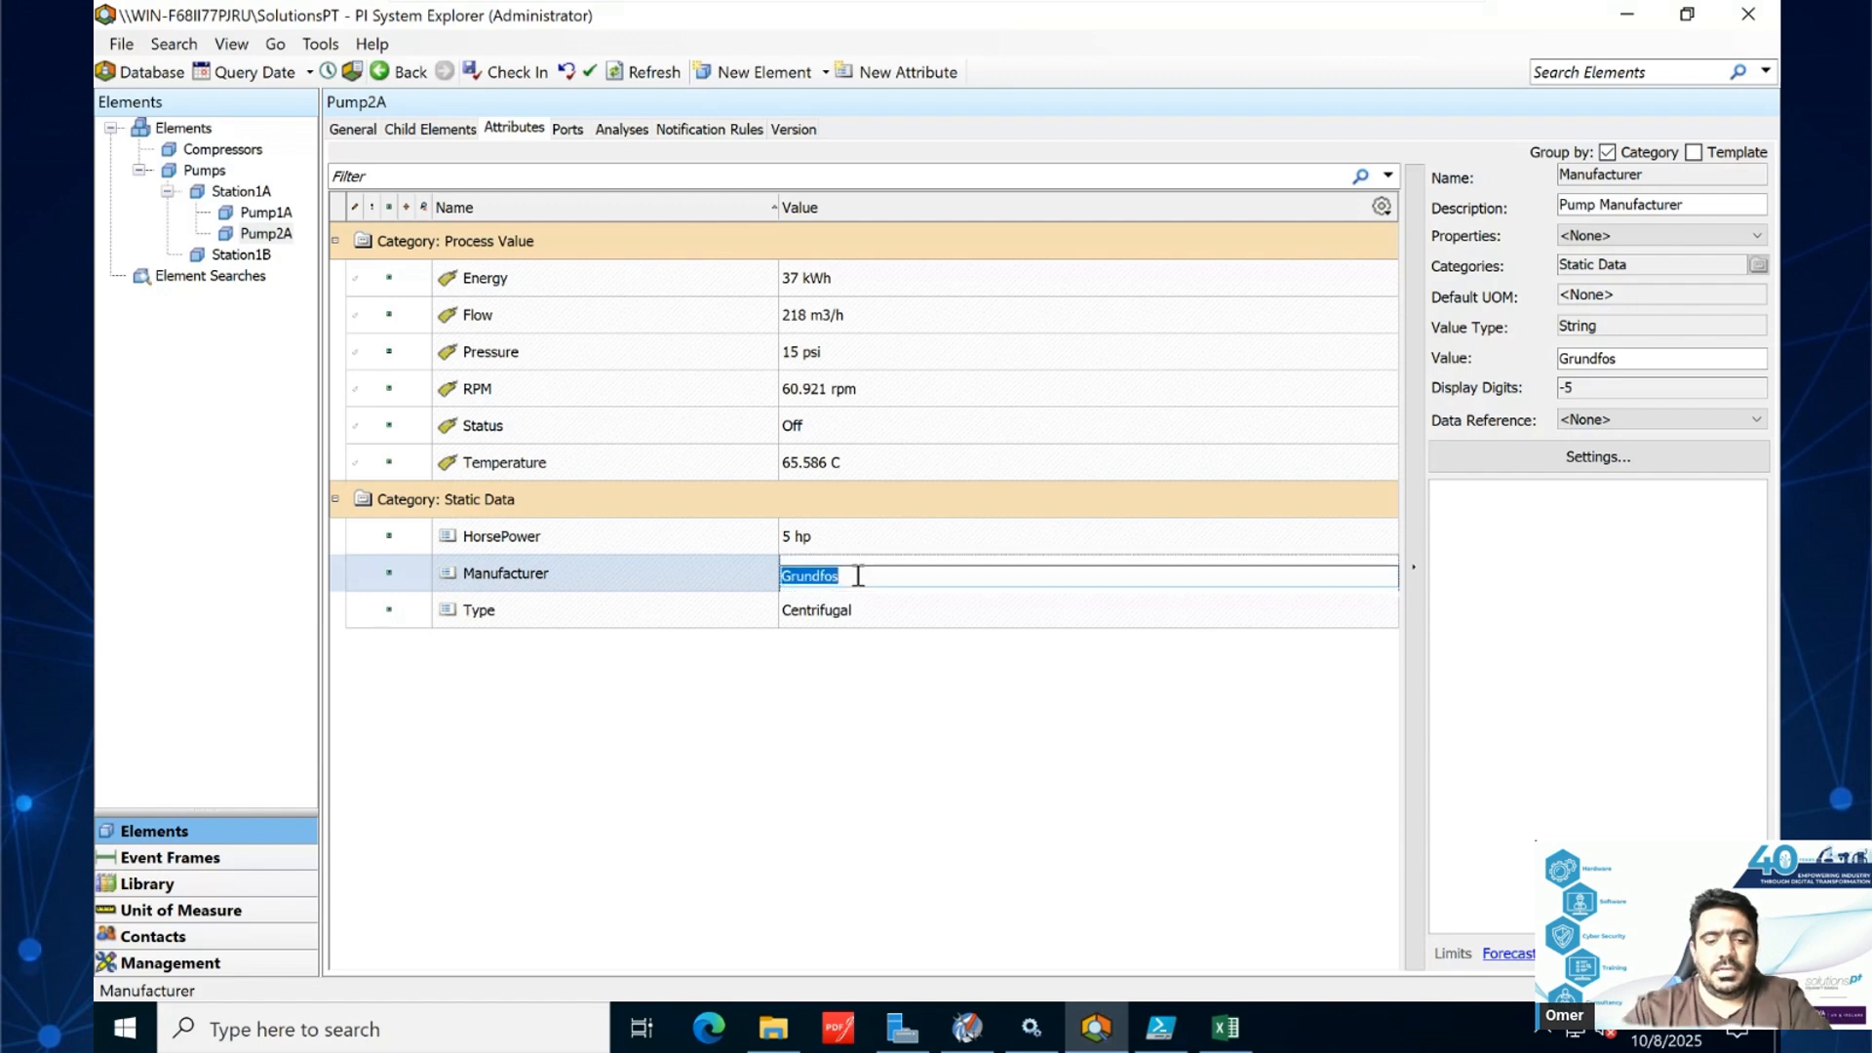
type("KSb")
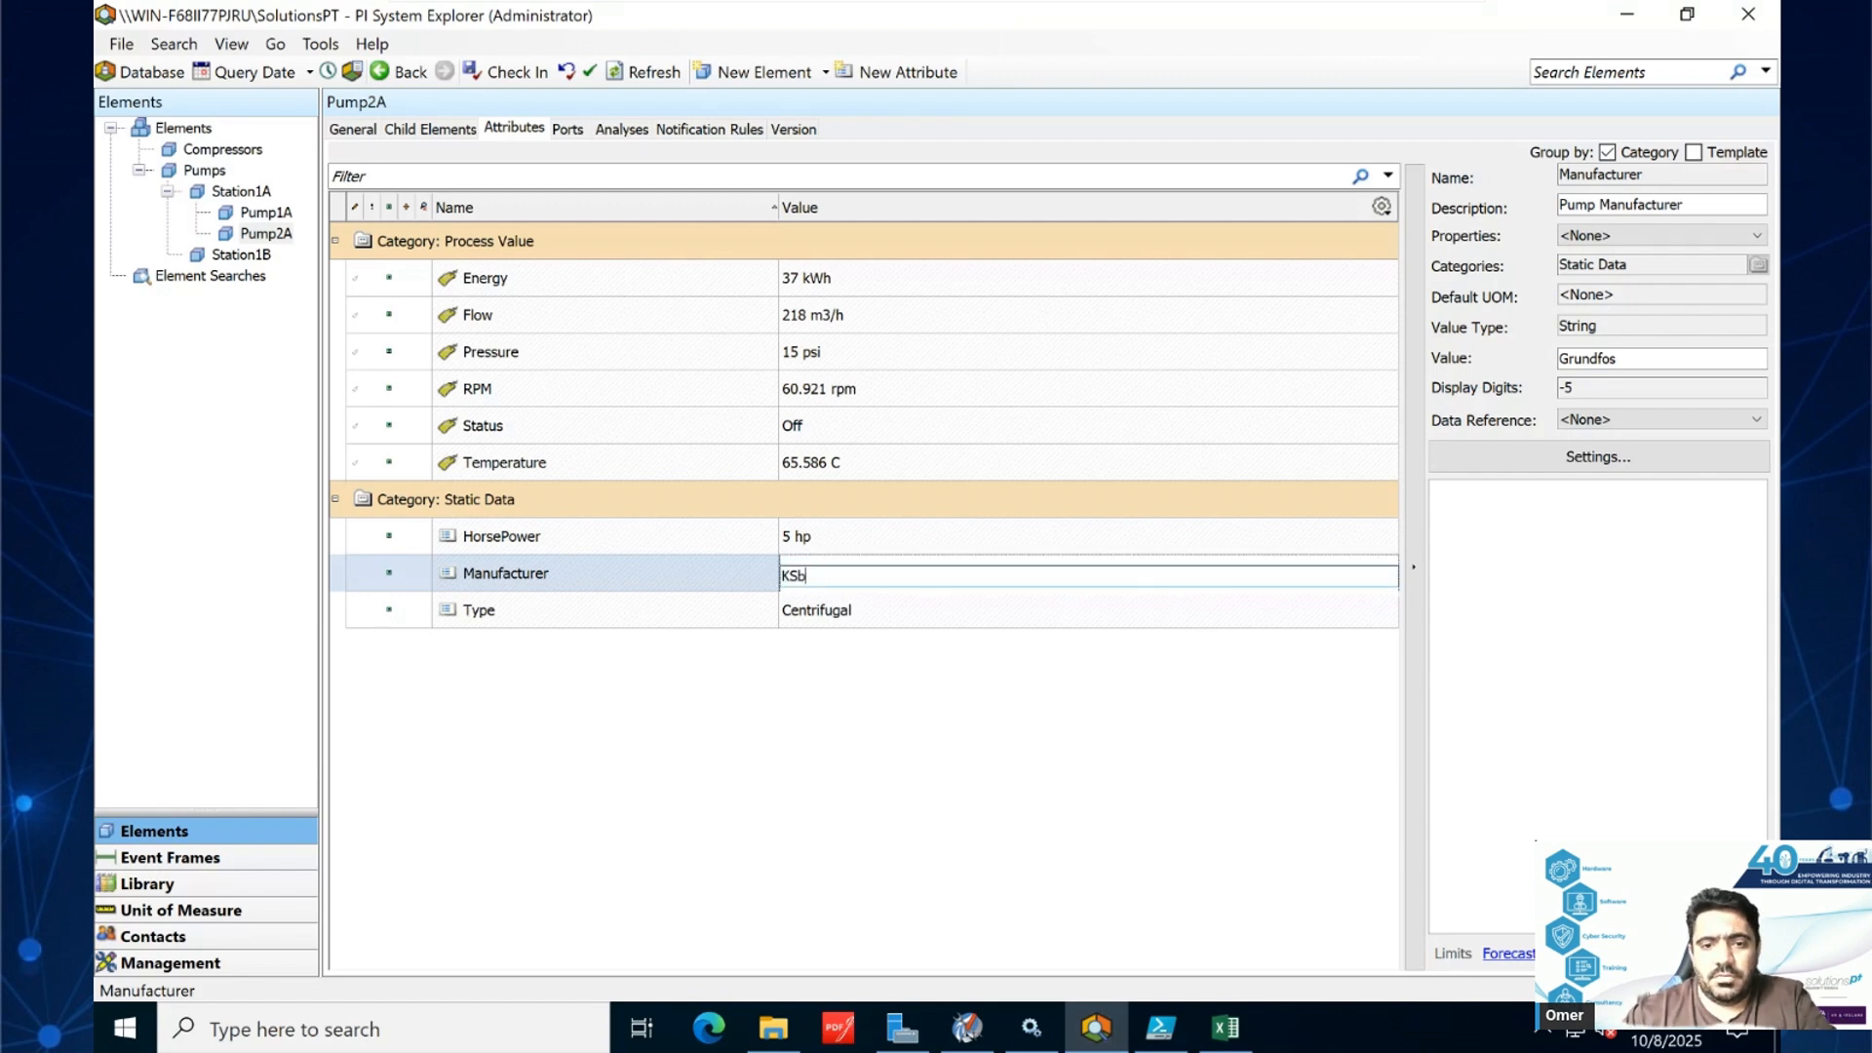
key("Return")
left_click(836, 582)
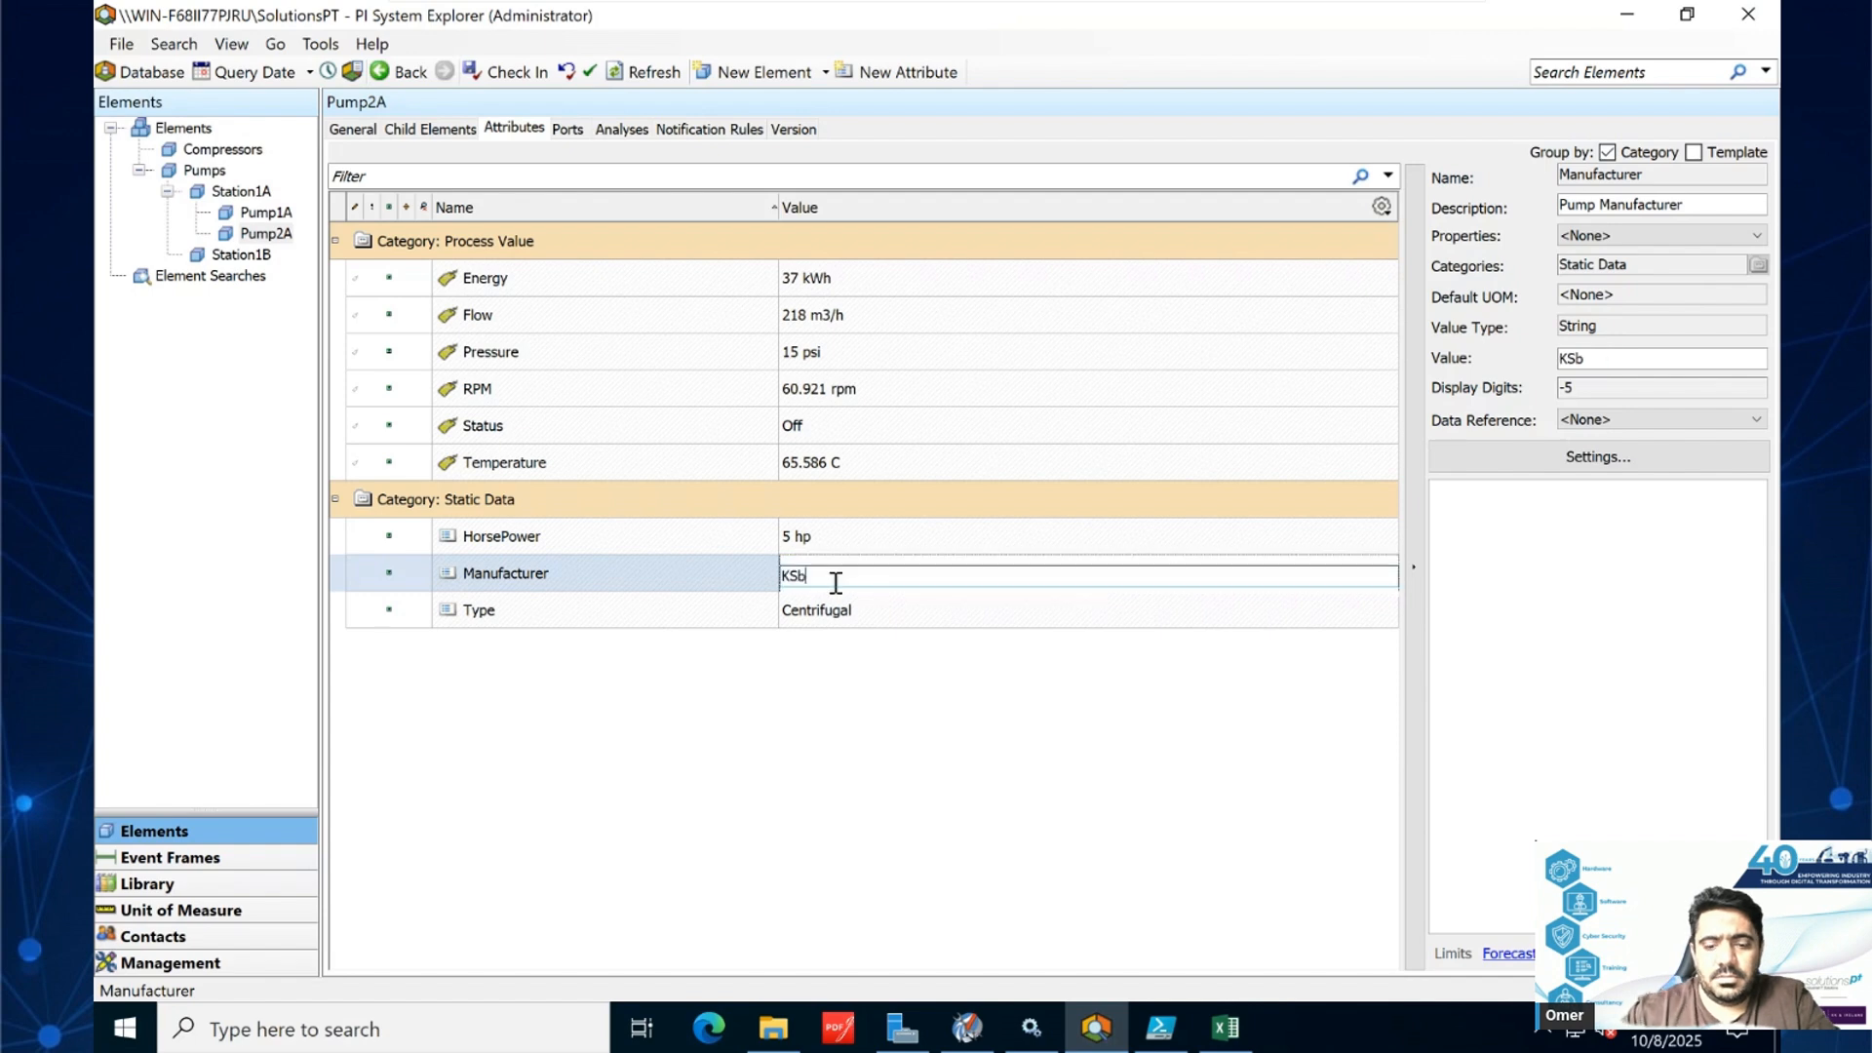
key("BackSpace")
type("B")
key("Return")
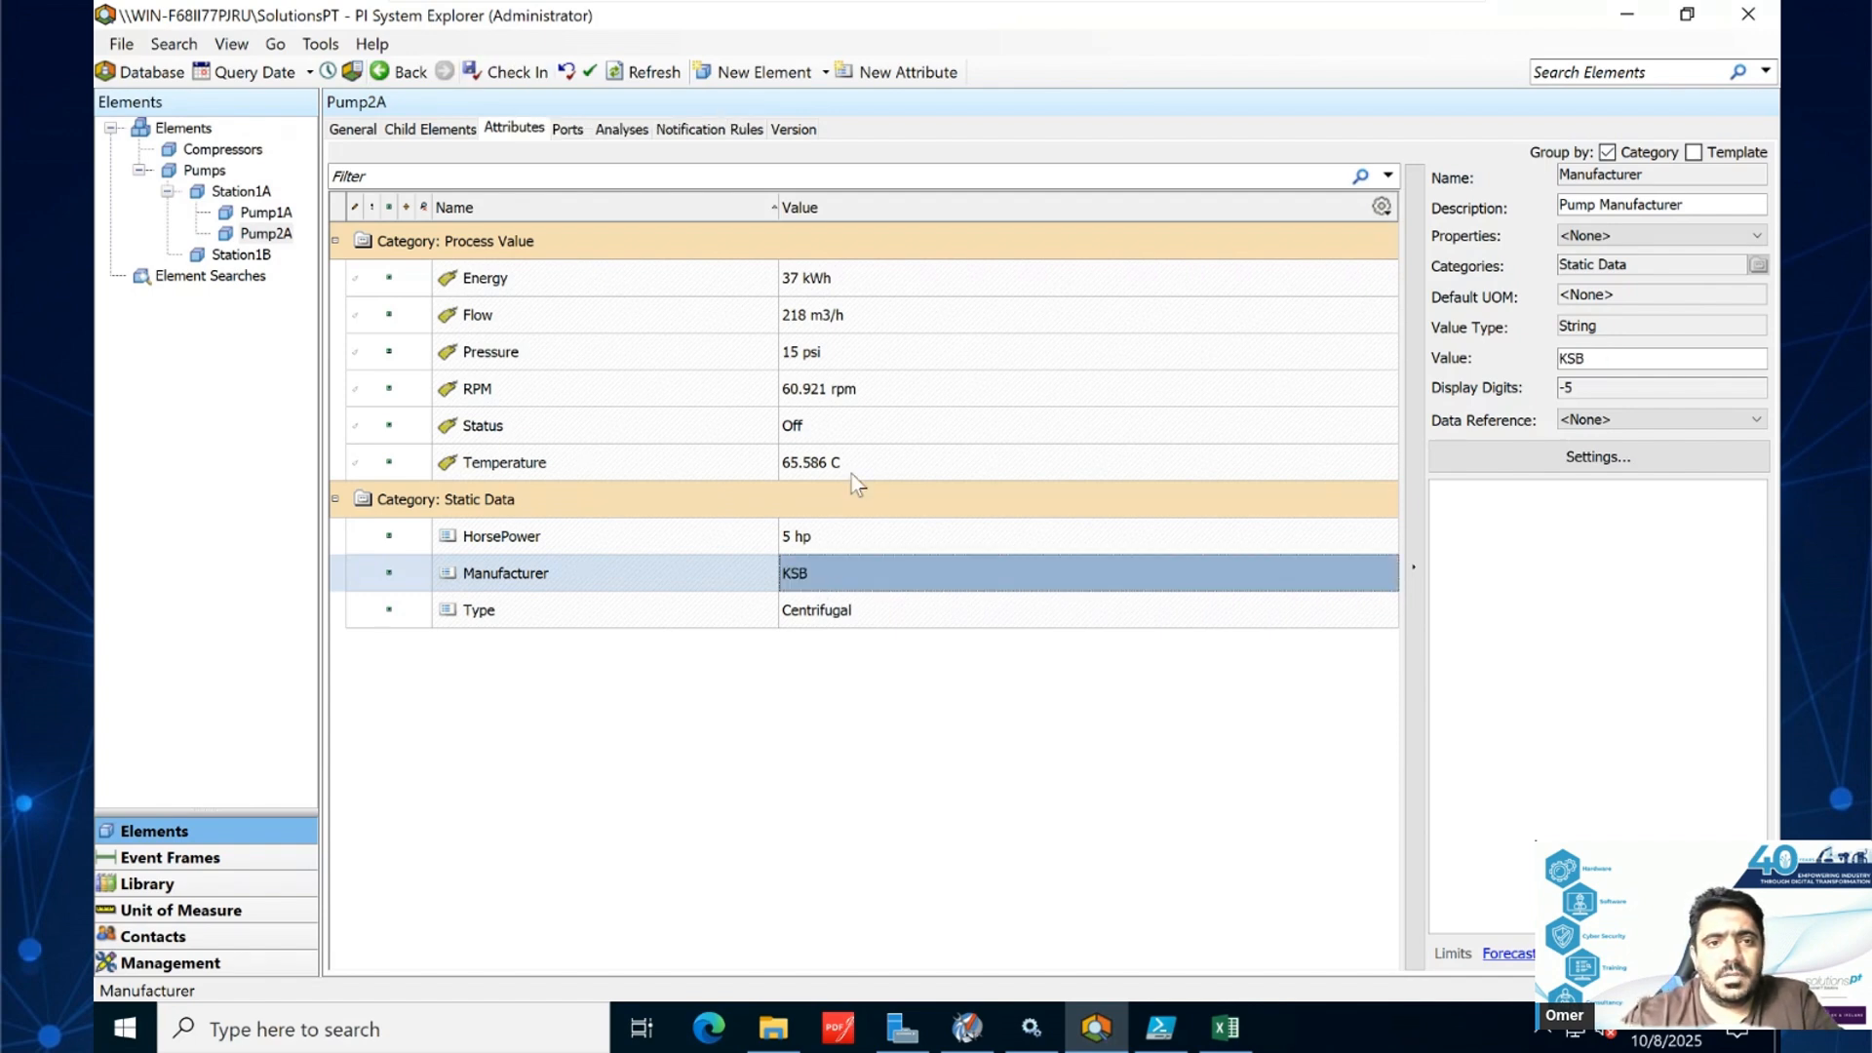
- Refresh the database, applying the outstanding changes, and check Pump2A's HorsePower and Type lookup values
left_click(646, 72)
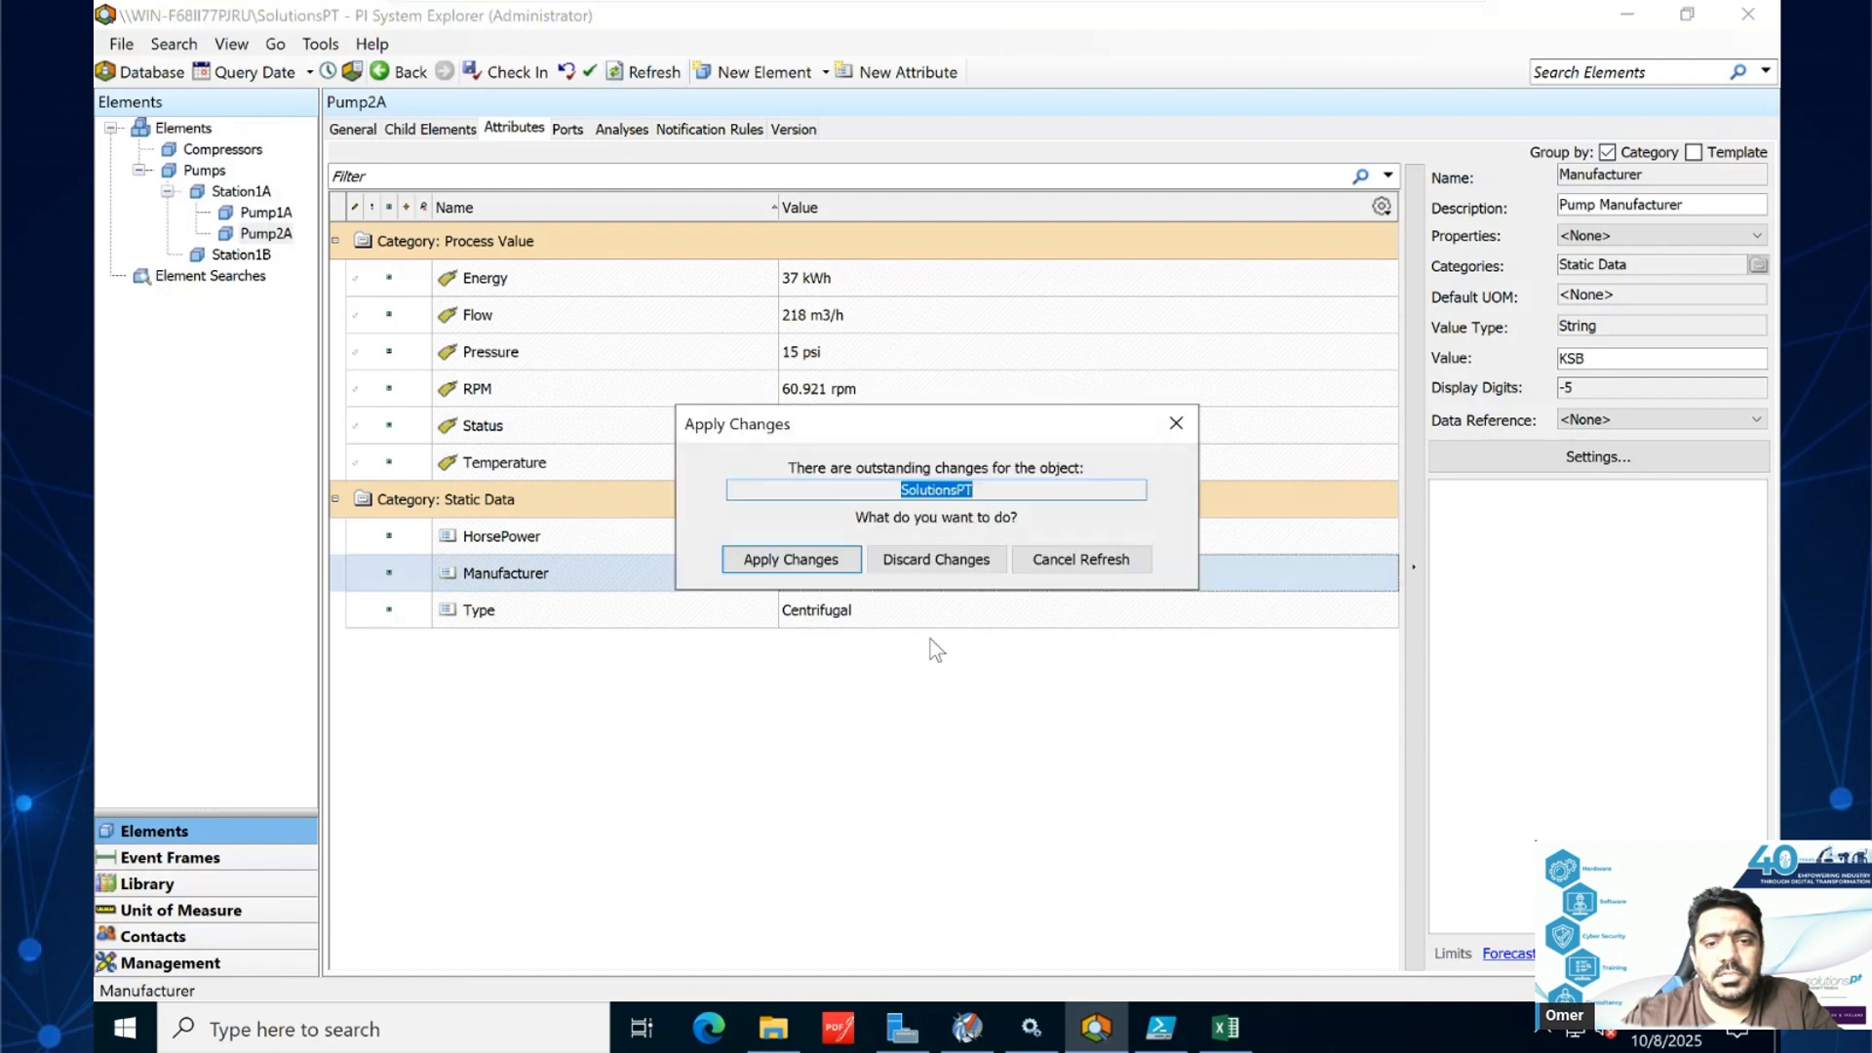
left_click(830, 570)
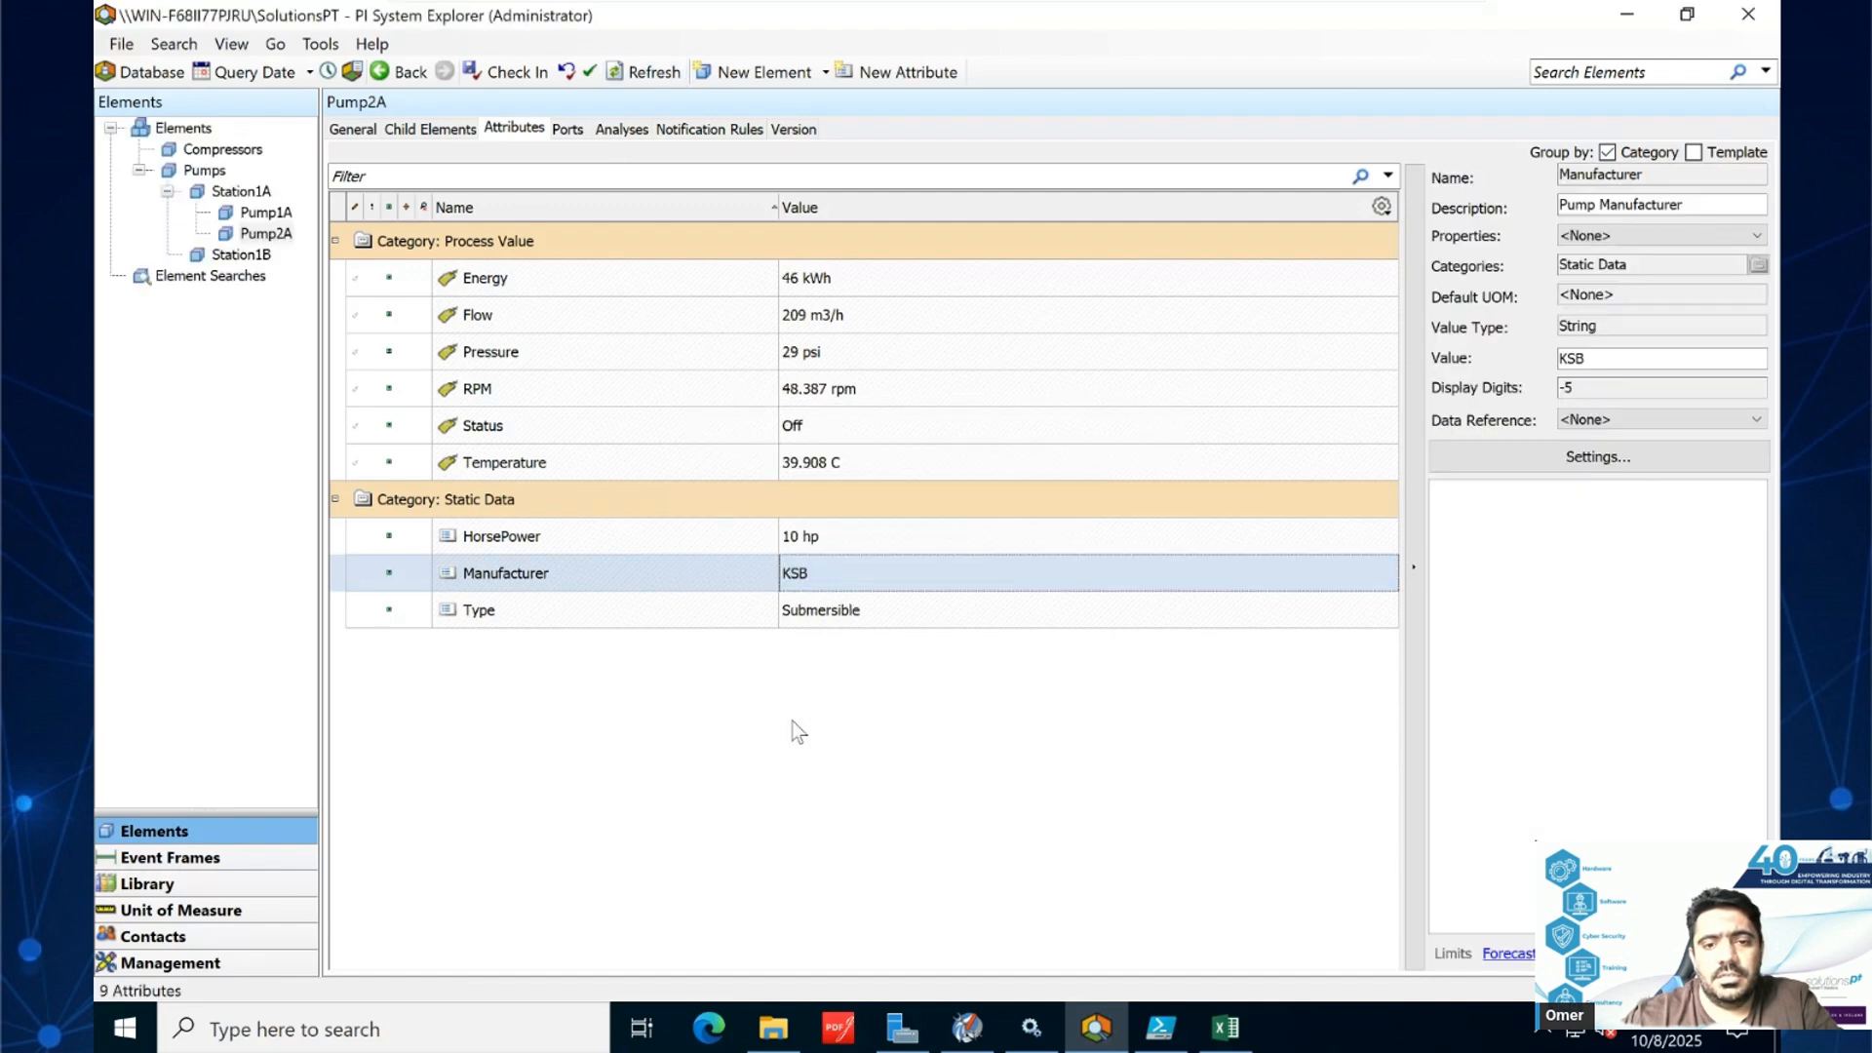
left_click(822, 548)
left_click(833, 616)
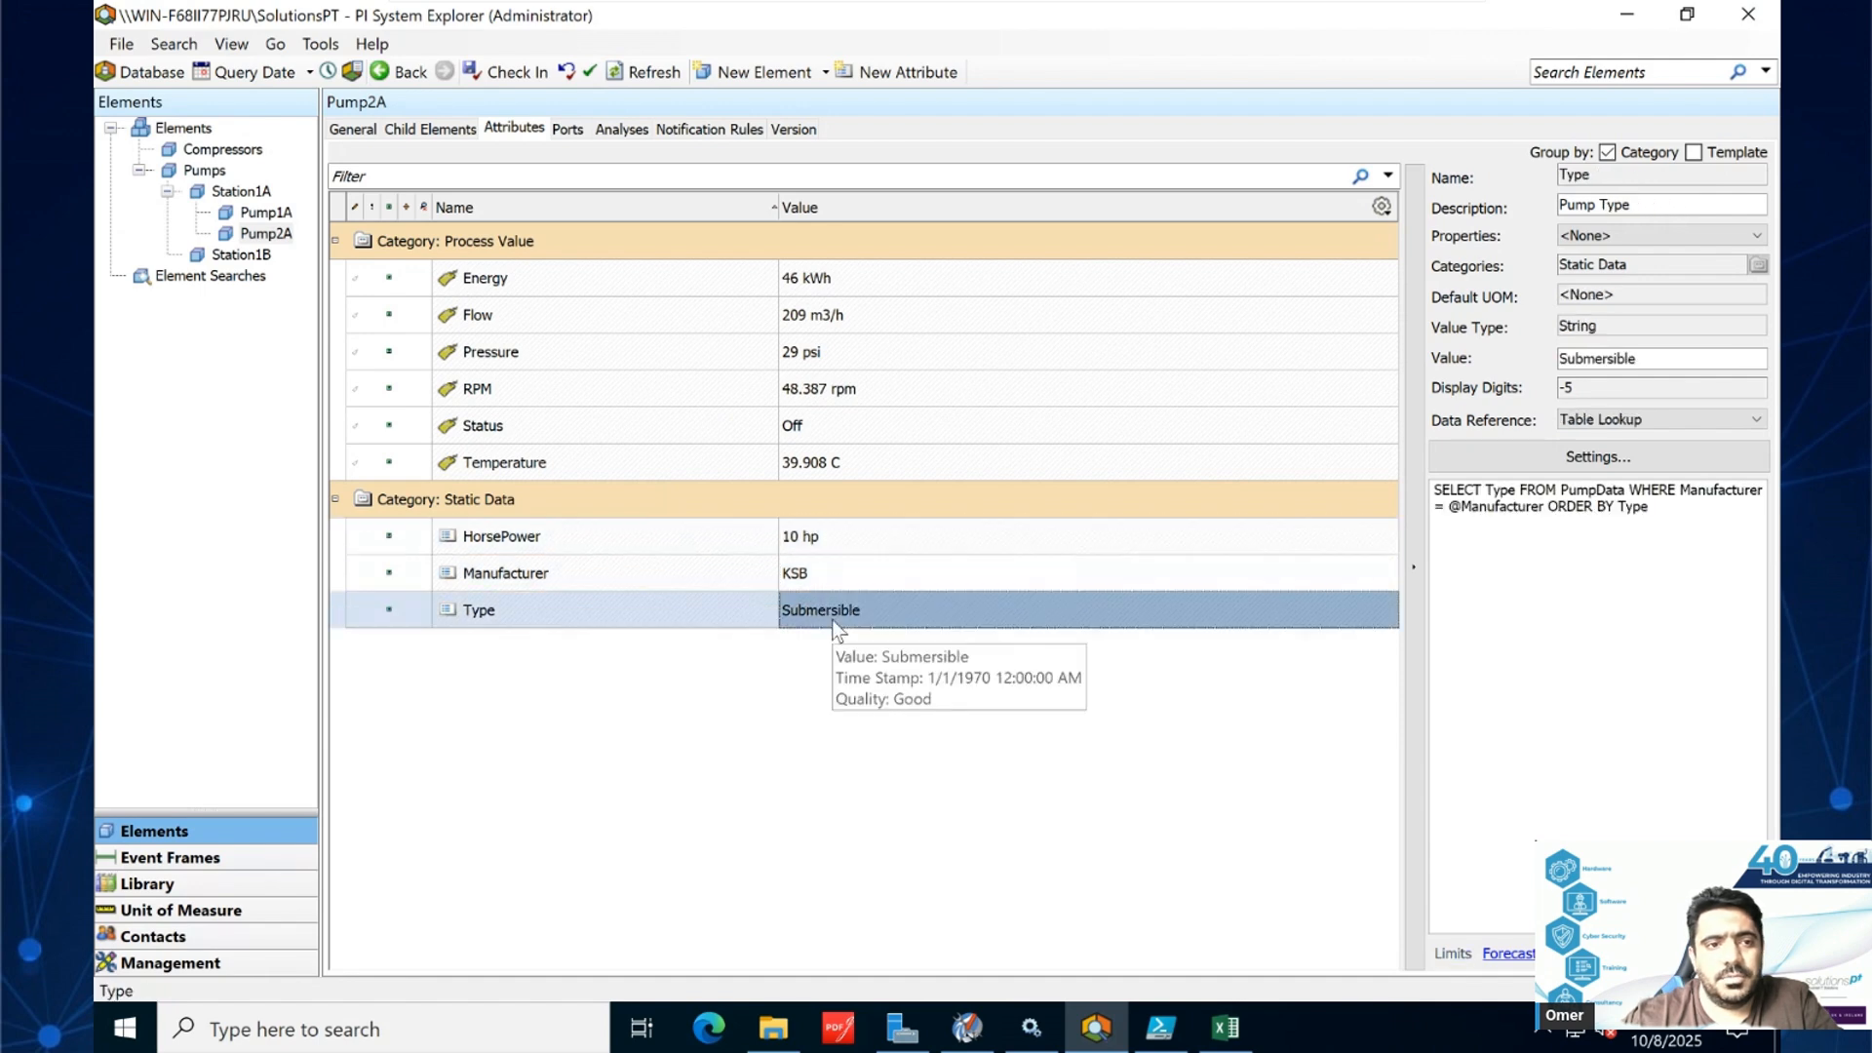
- Add a child element under Station1B with the Parent-Child reference type, based on Pump_Template
left_click(253, 255)
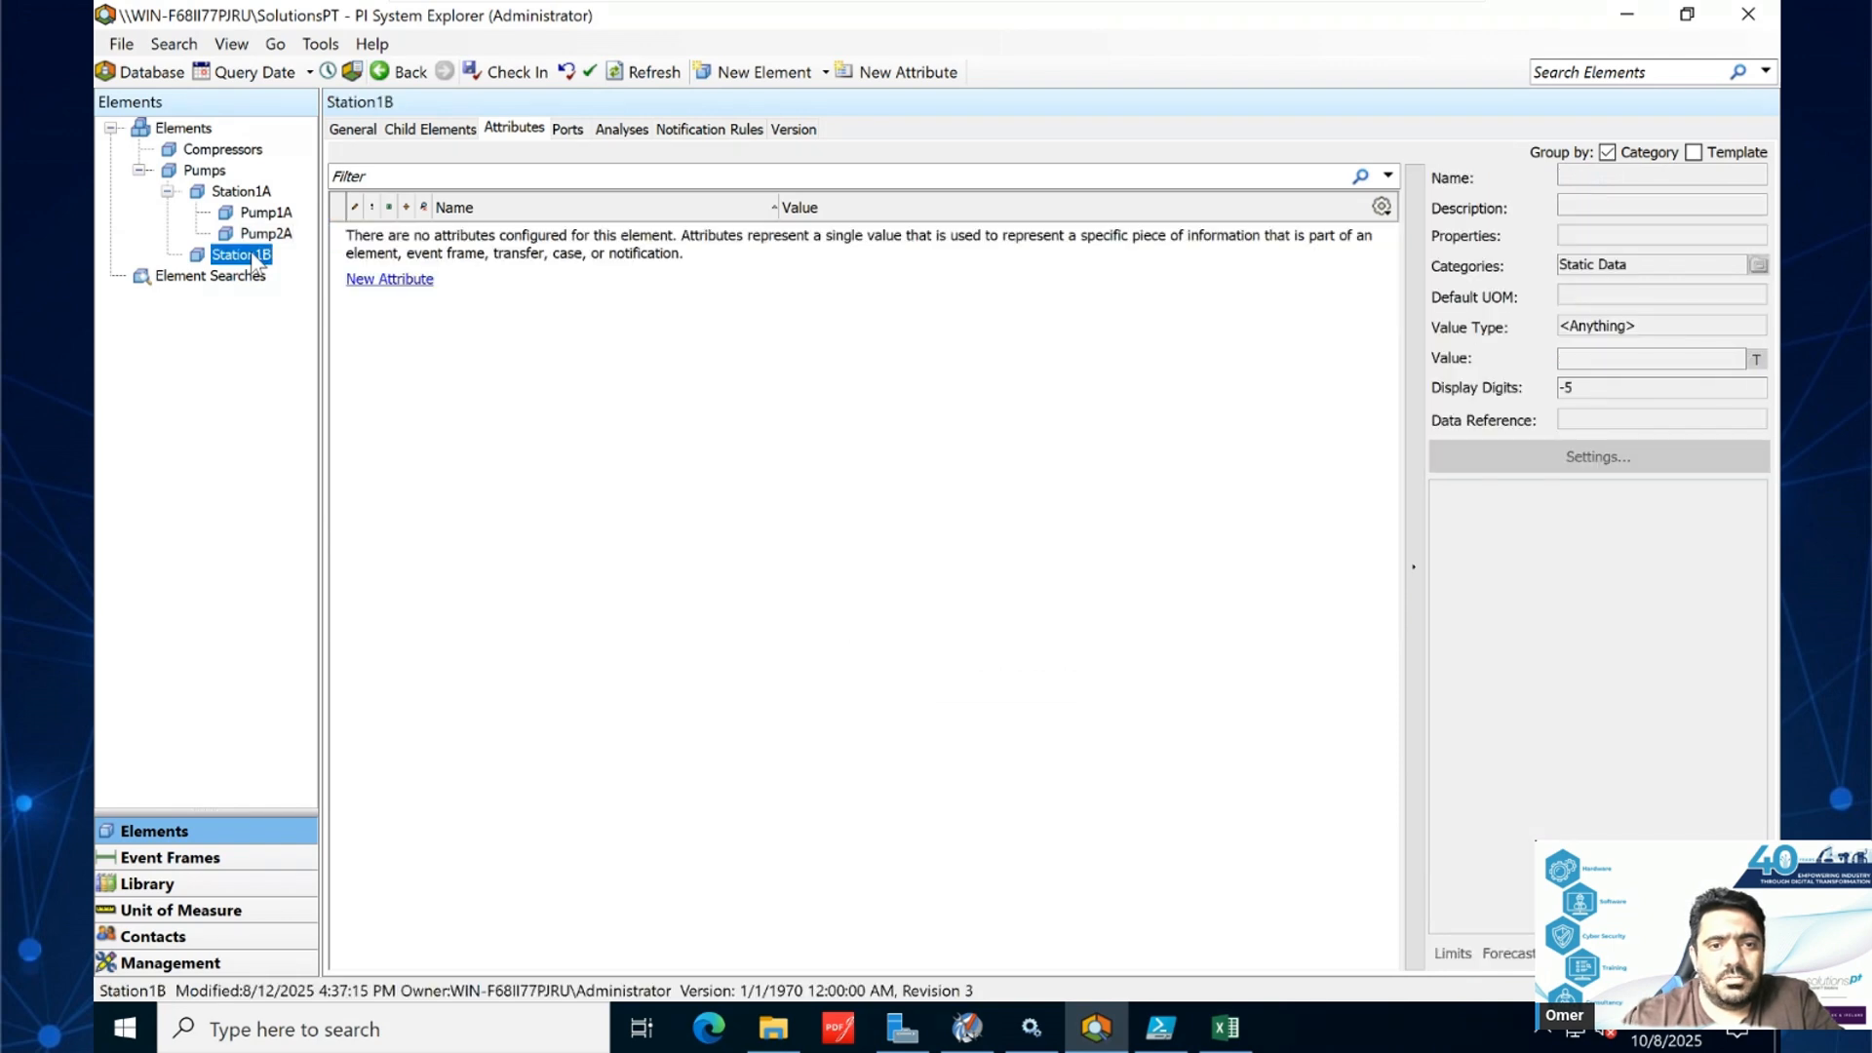
right_click(253, 258)
mouse_move(314, 269)
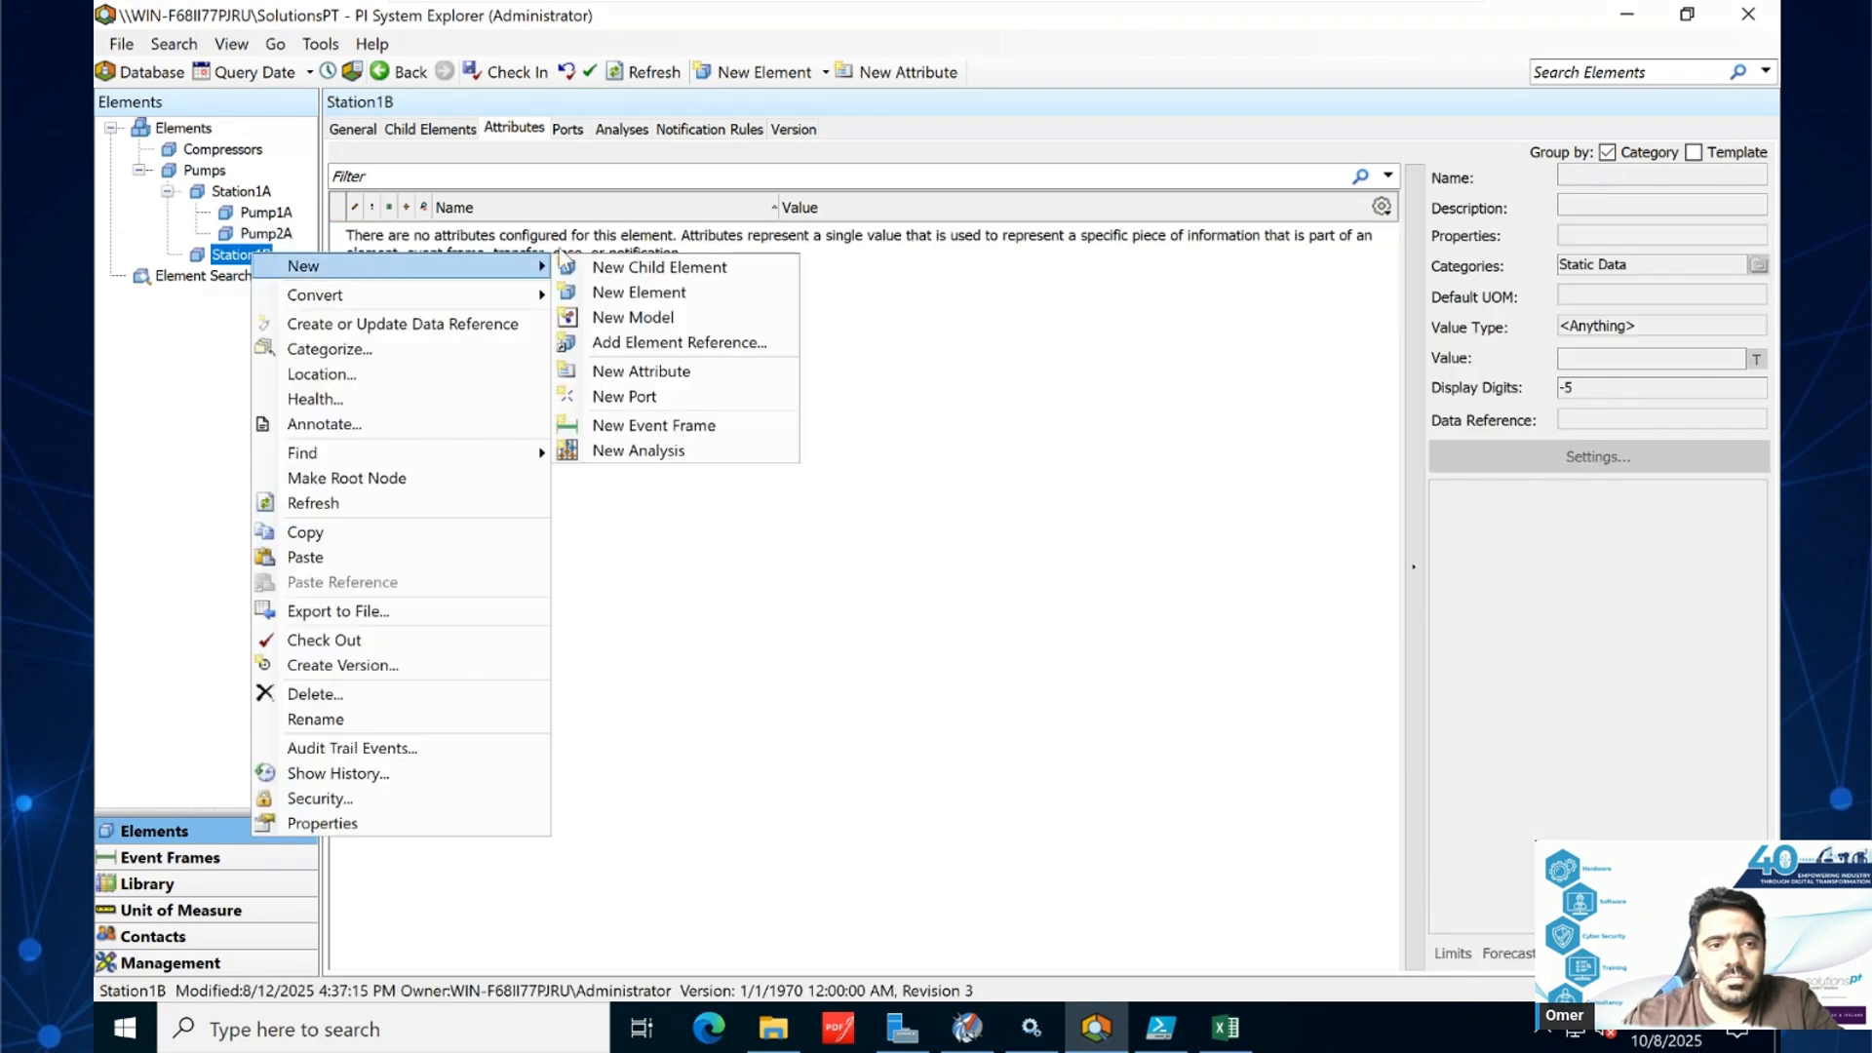
left_click(624, 266)
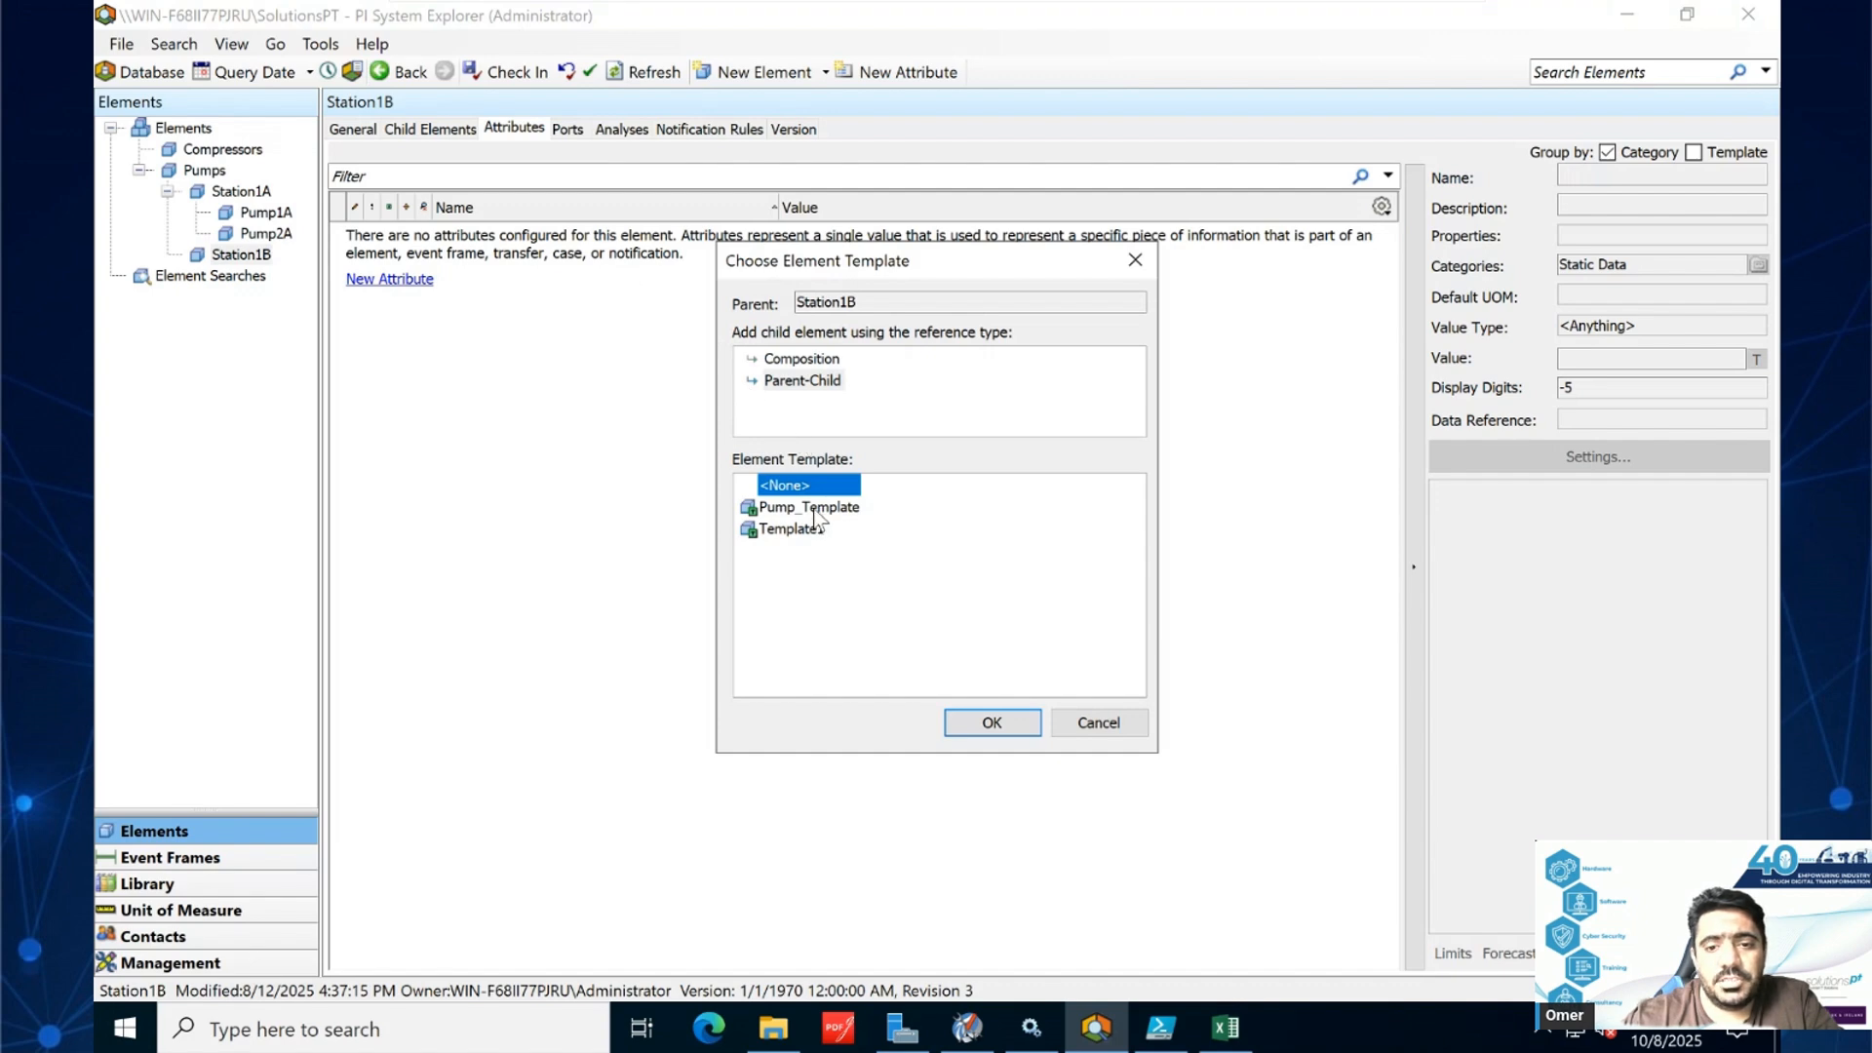
left_click(813, 509)
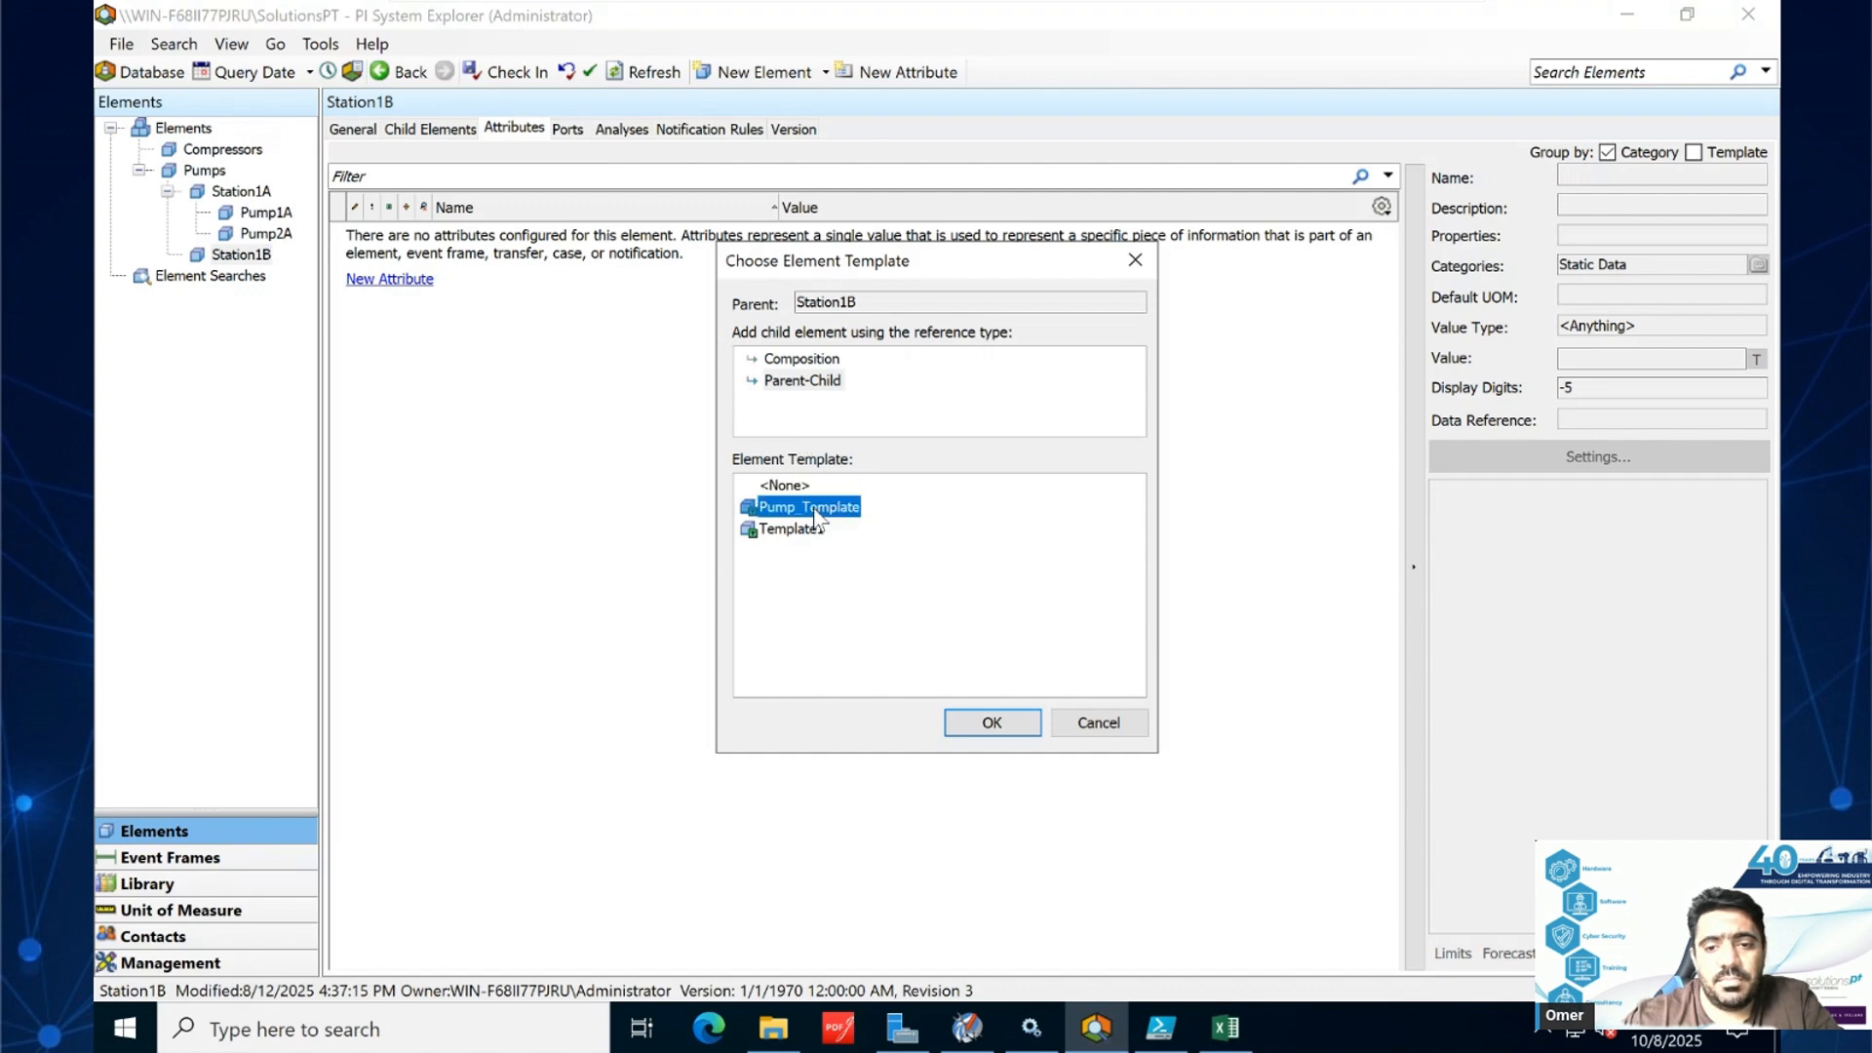
left_click(987, 723)
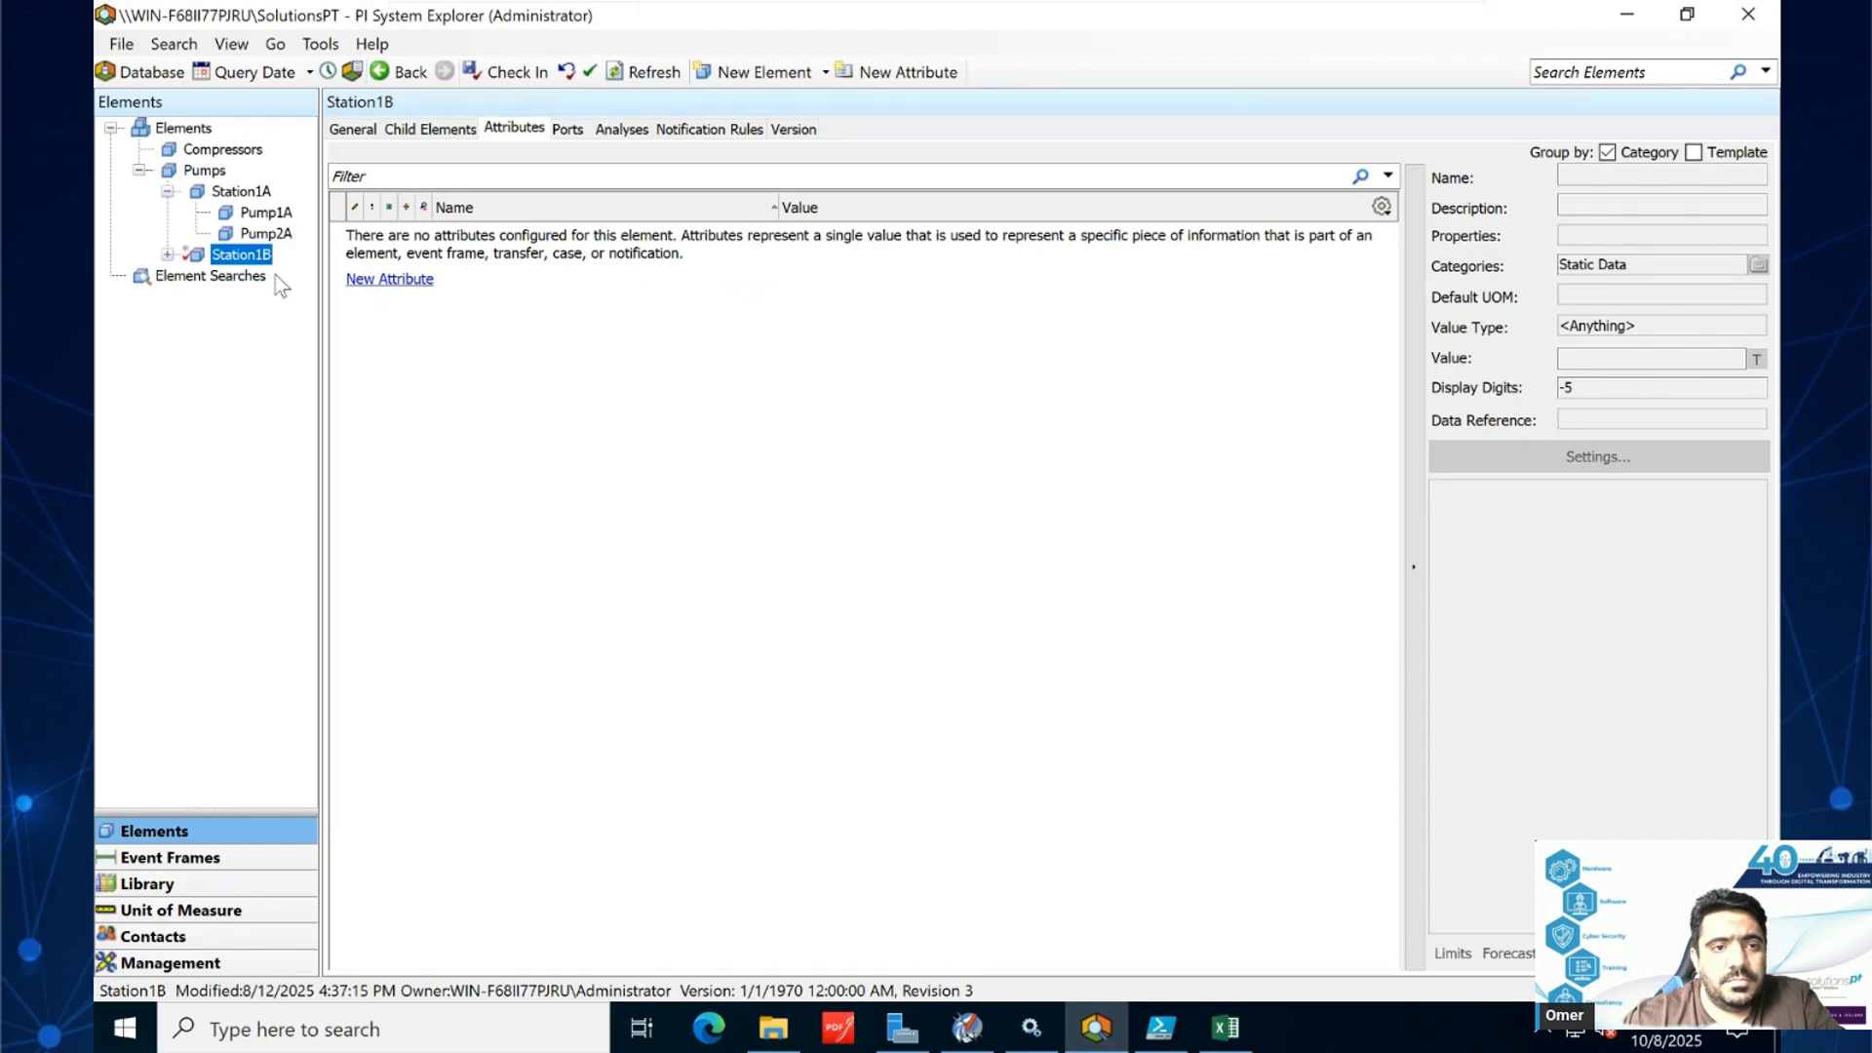
- Rename the new element under Station1B as Pump1B and check it in
left_click(352, 129)
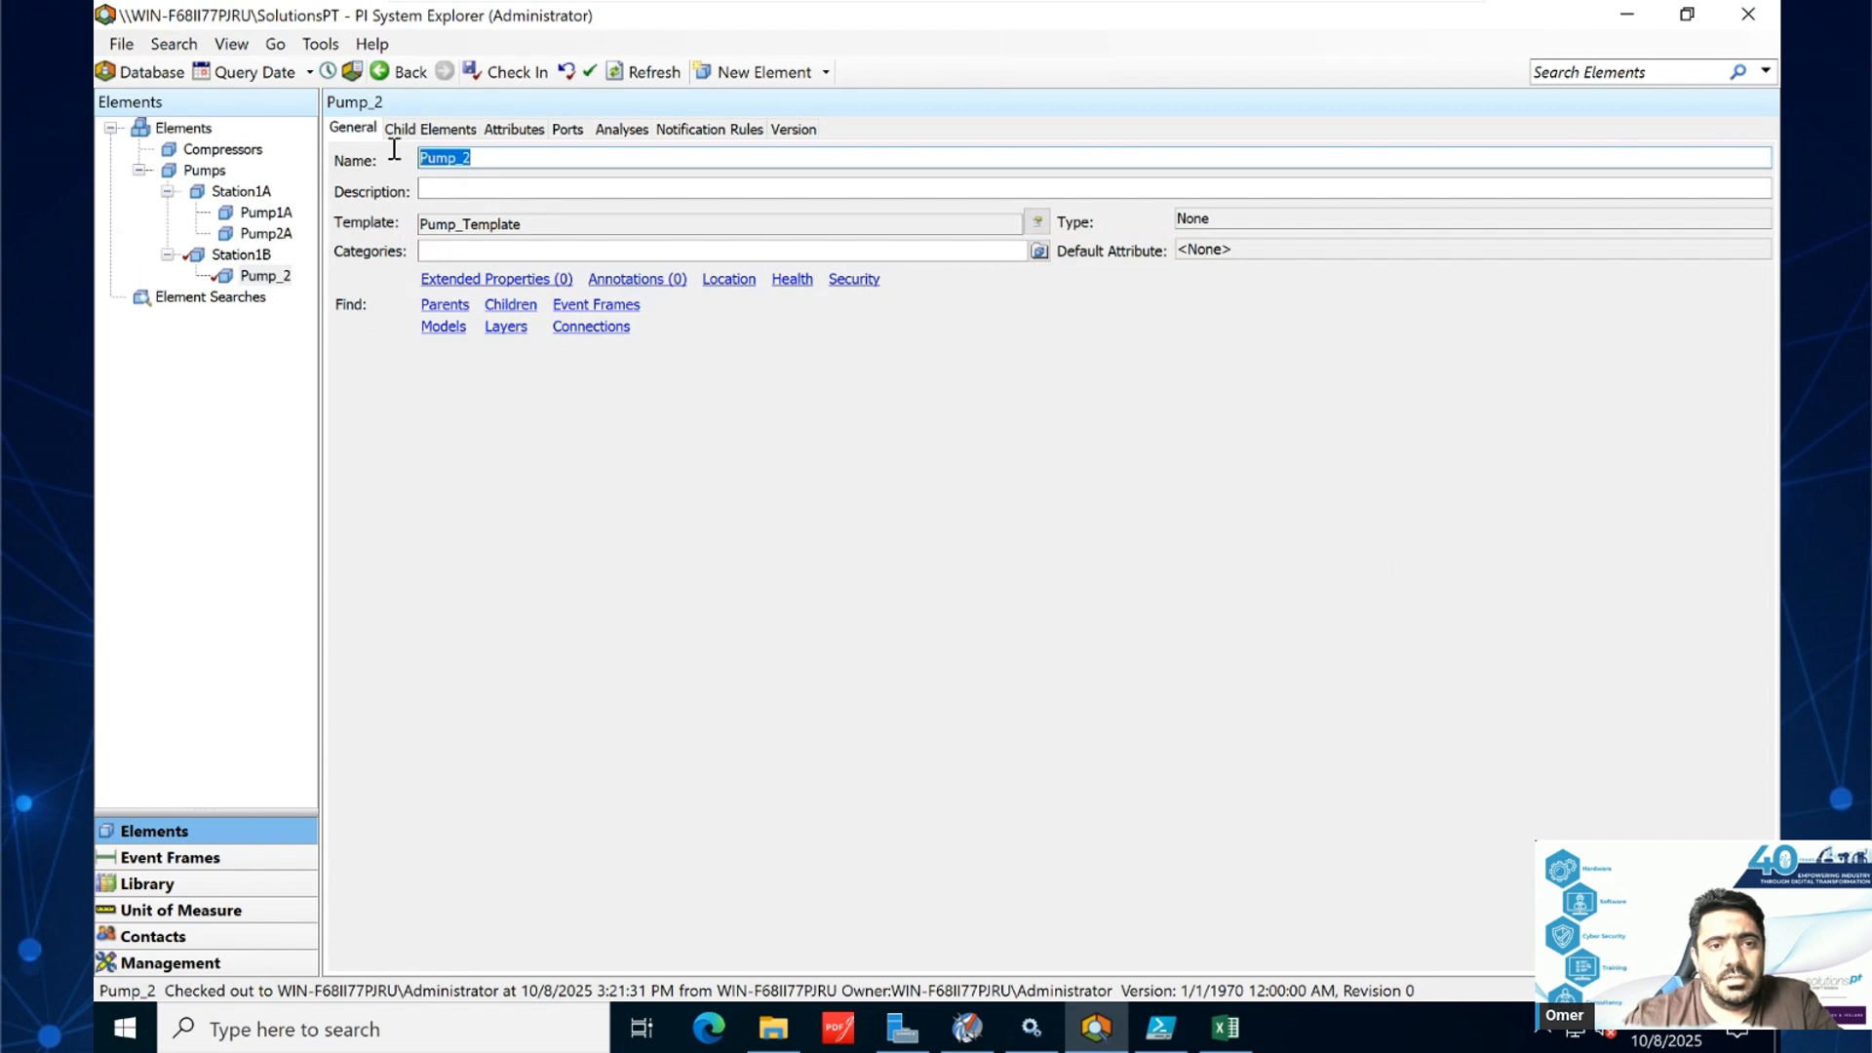
type("Pump")
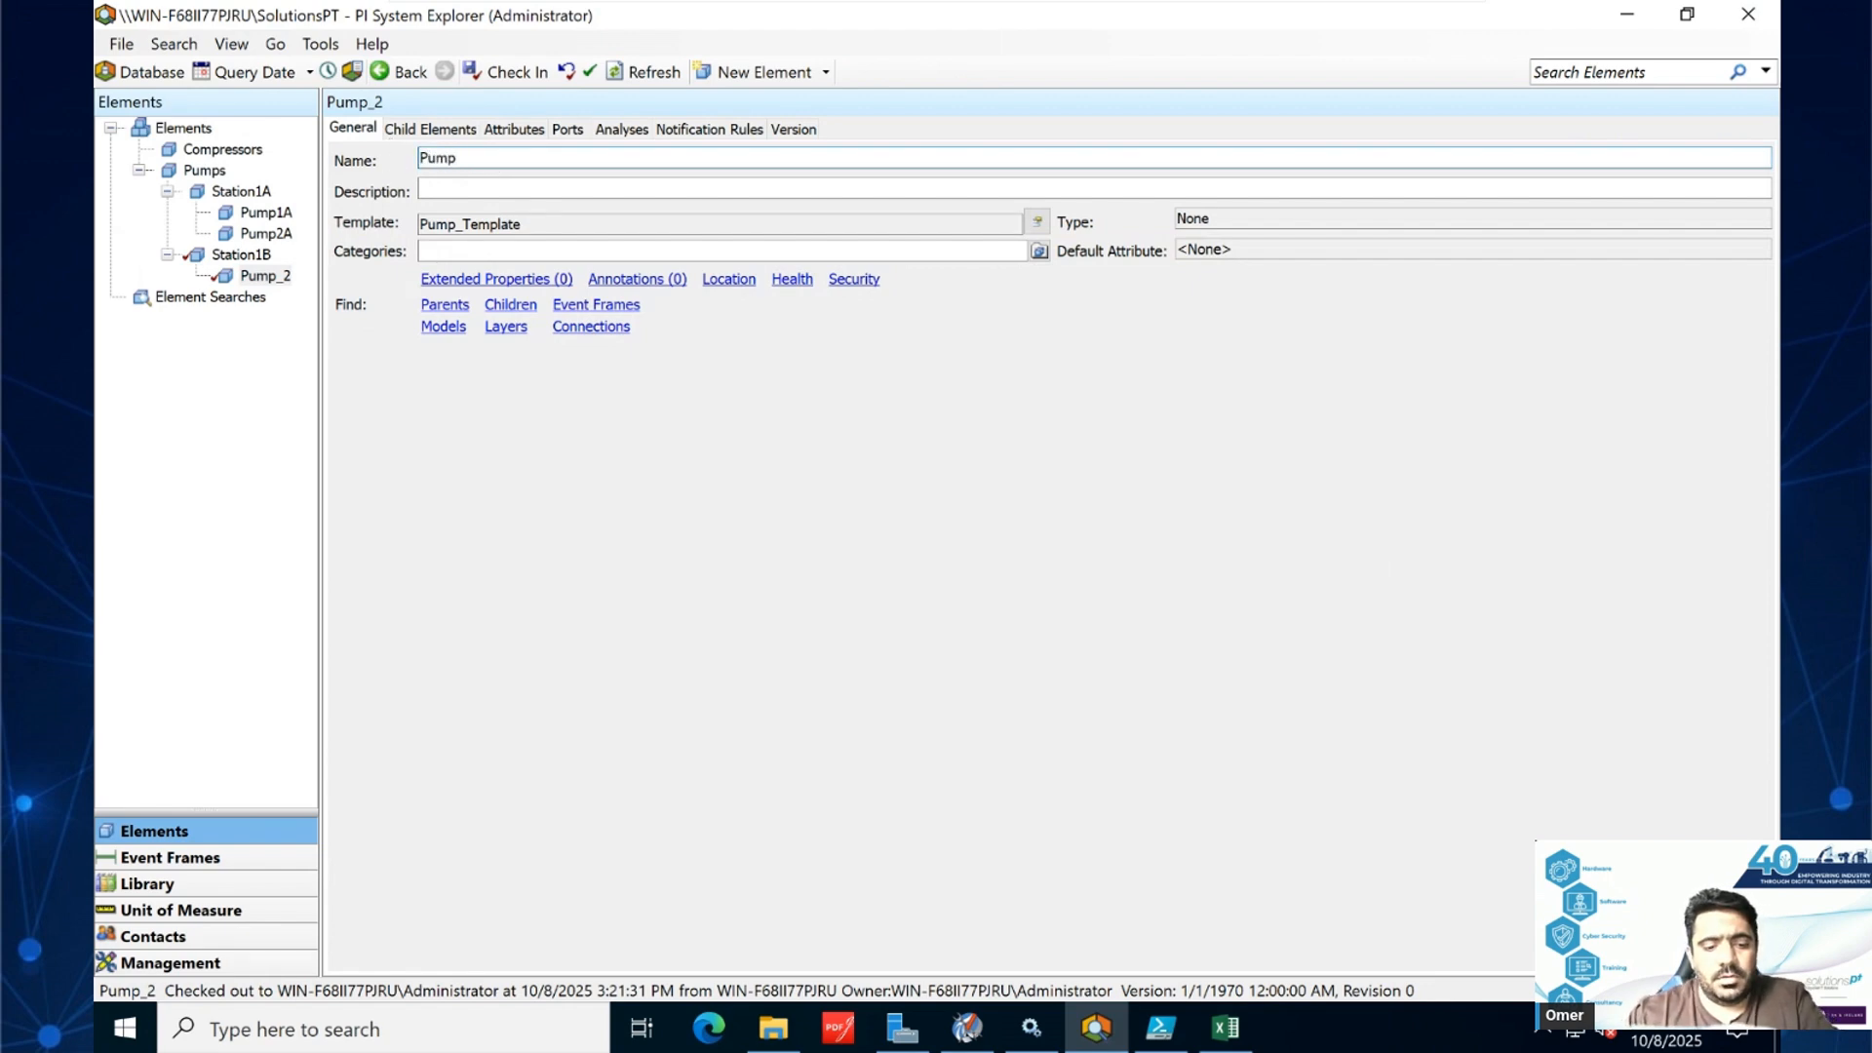
type("1")
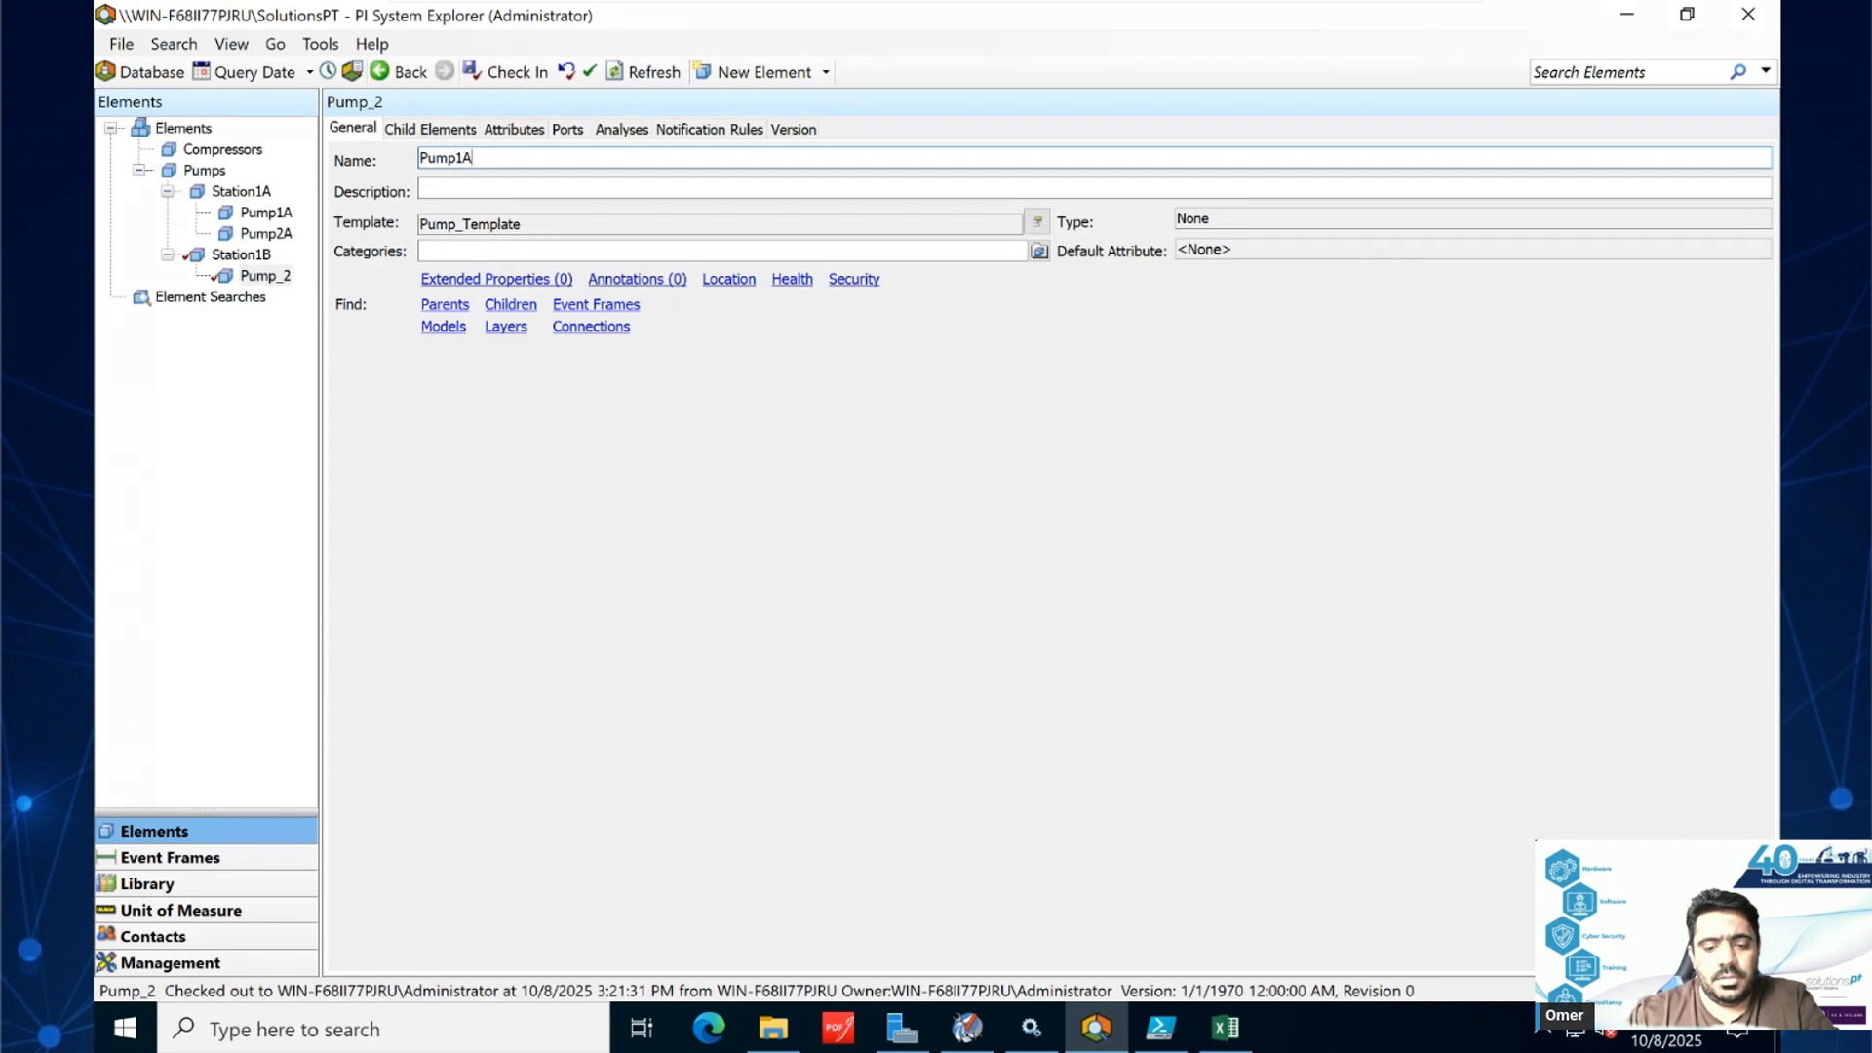
type("B")
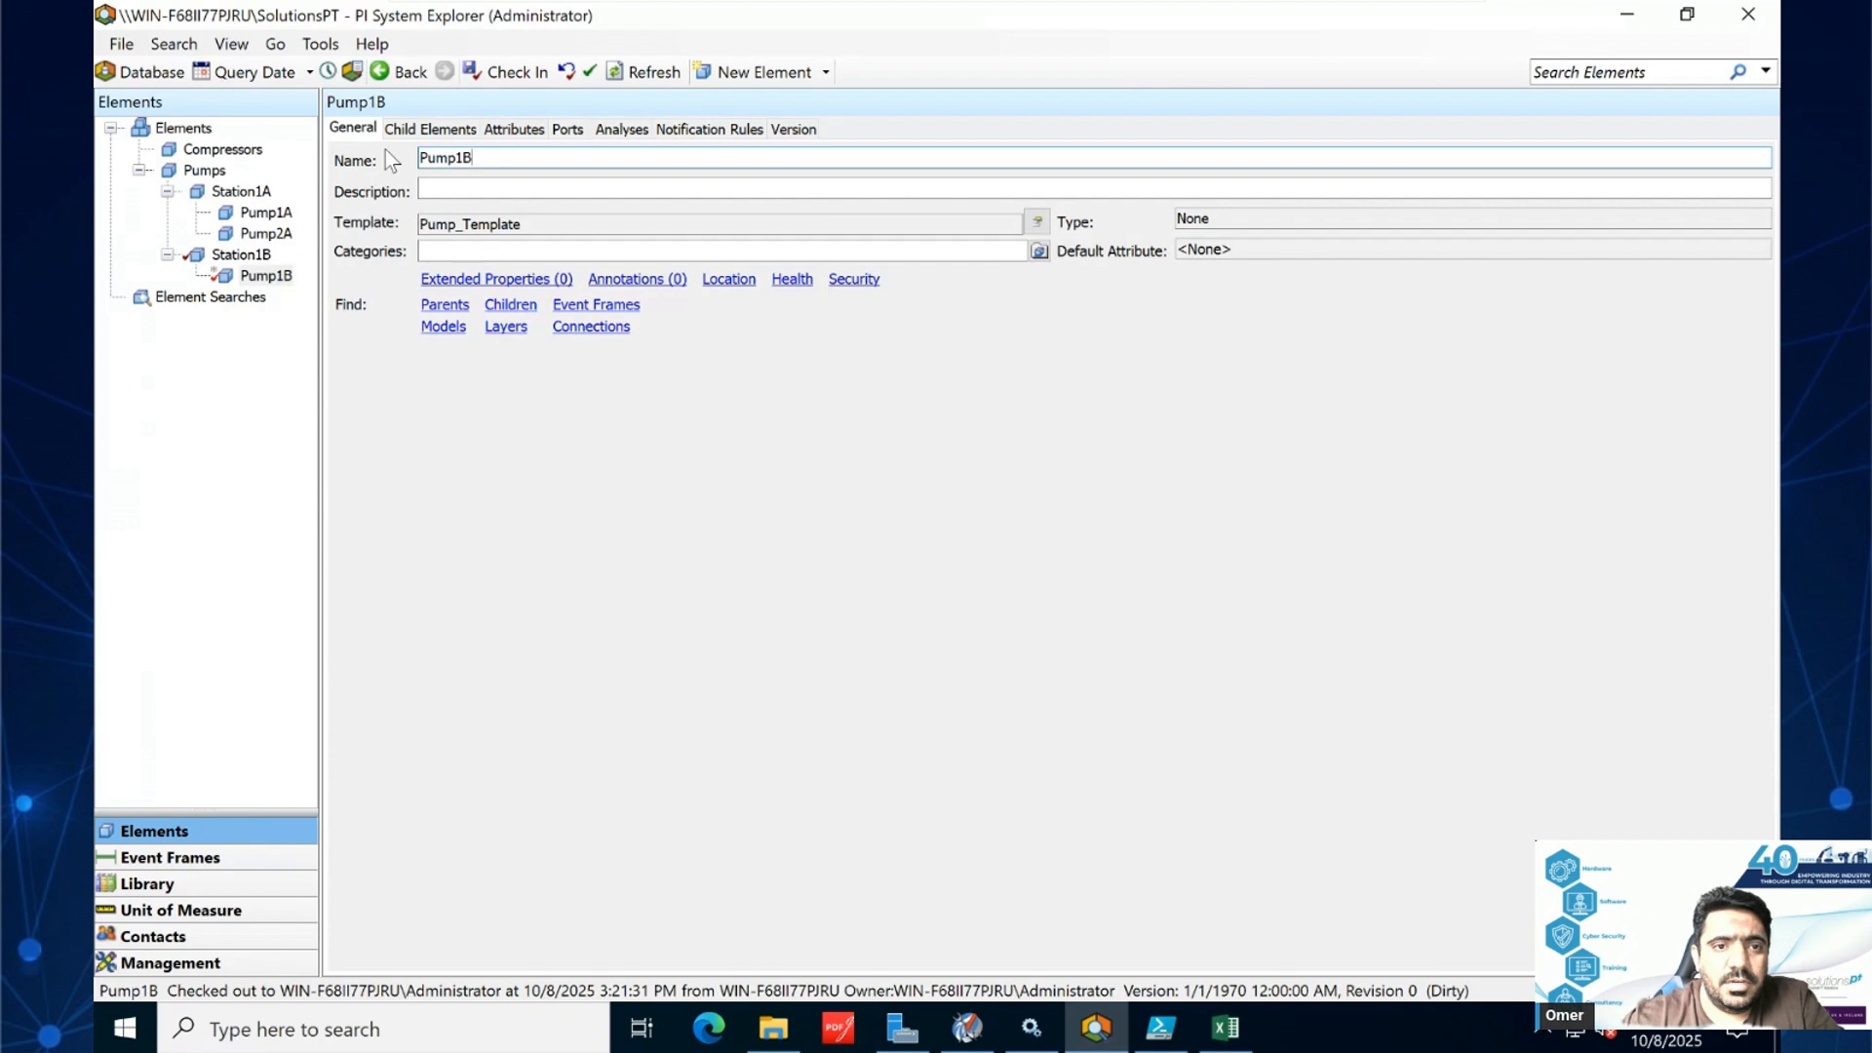
left_click(491, 85)
left_click(1198, 665)
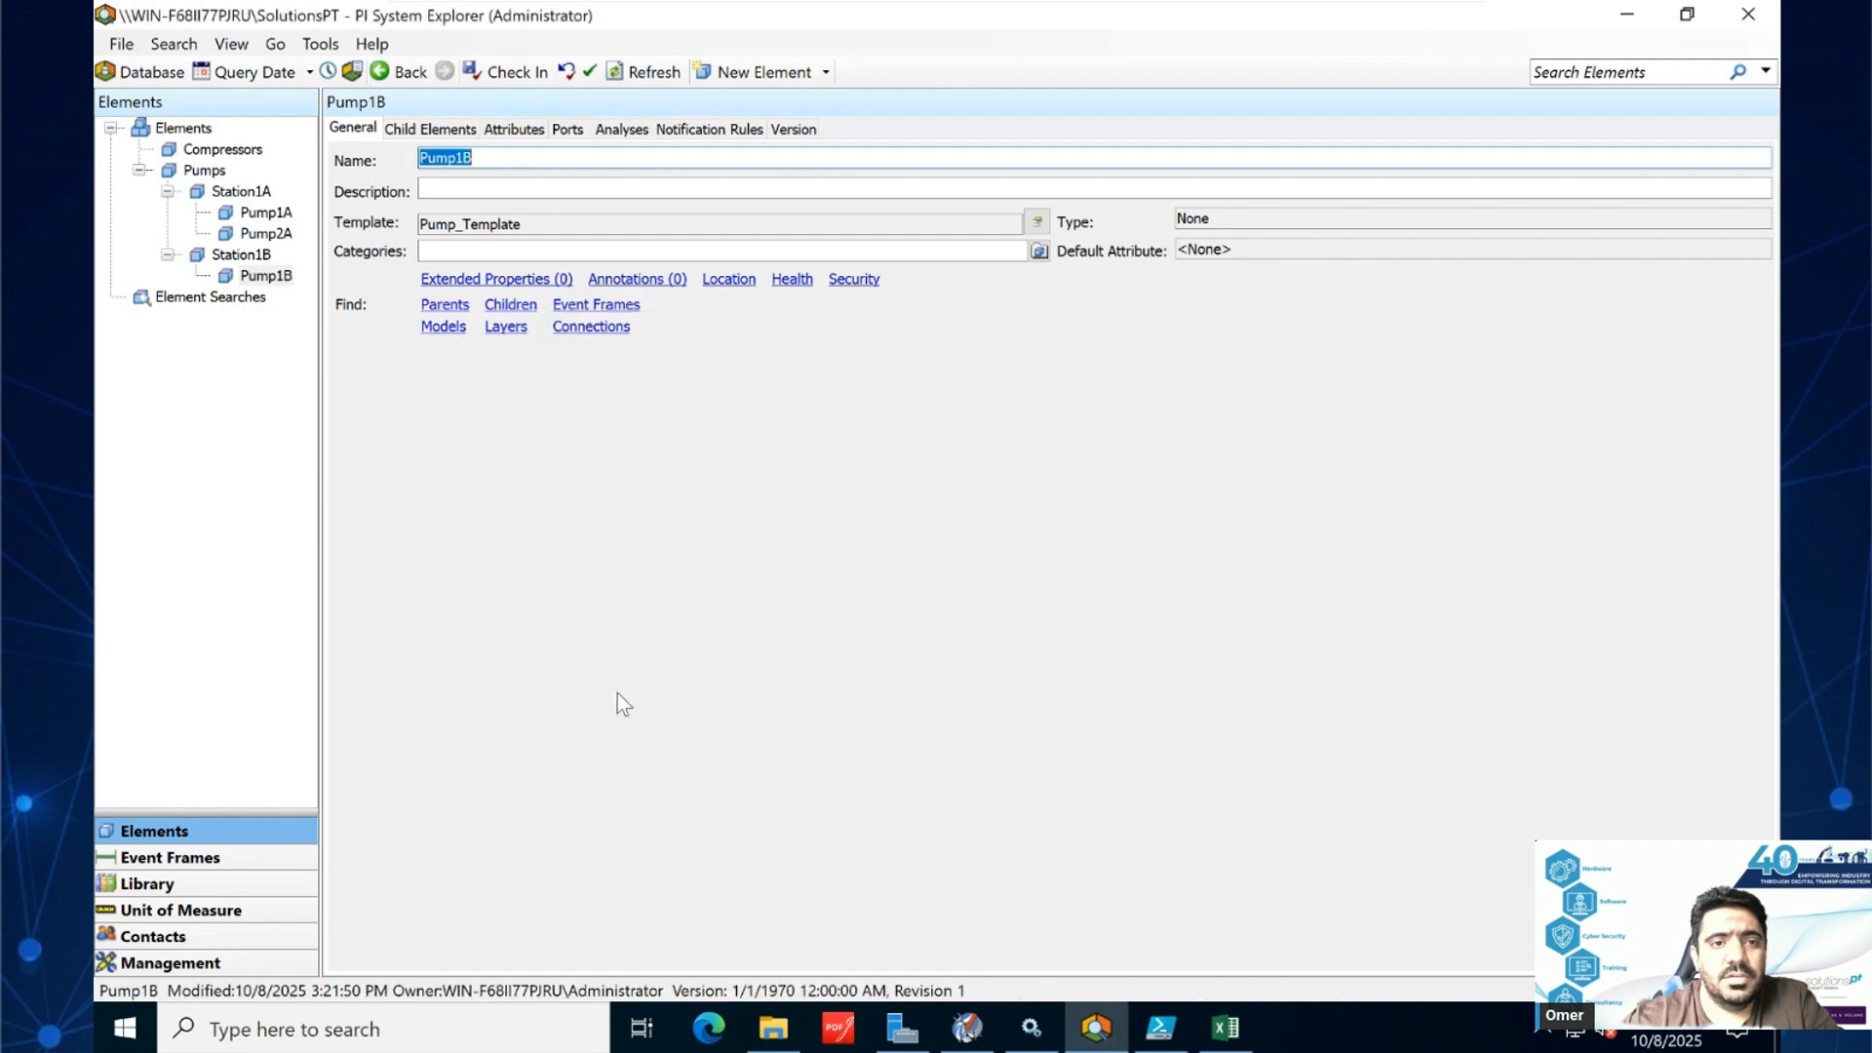
- Display Pump1B's attributes and refresh the database to update their PI Point references
left_click(517, 133)
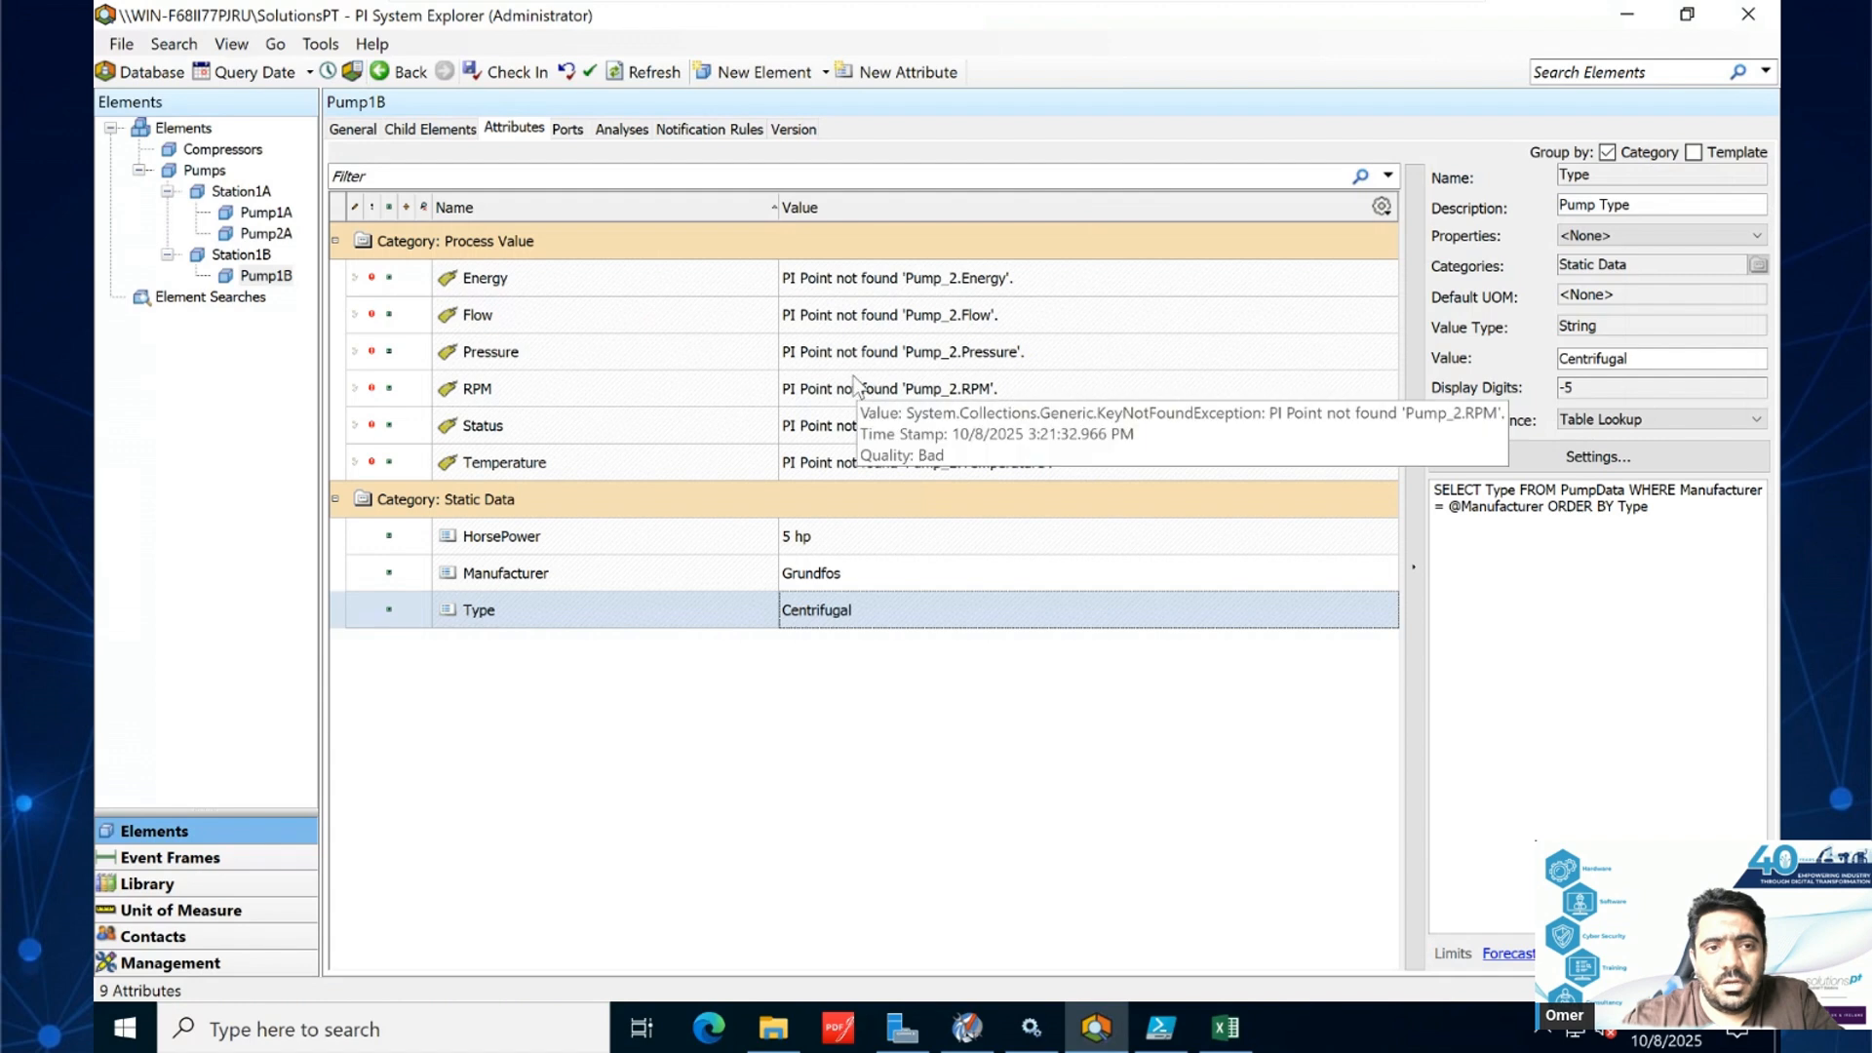
right_click(265, 276)
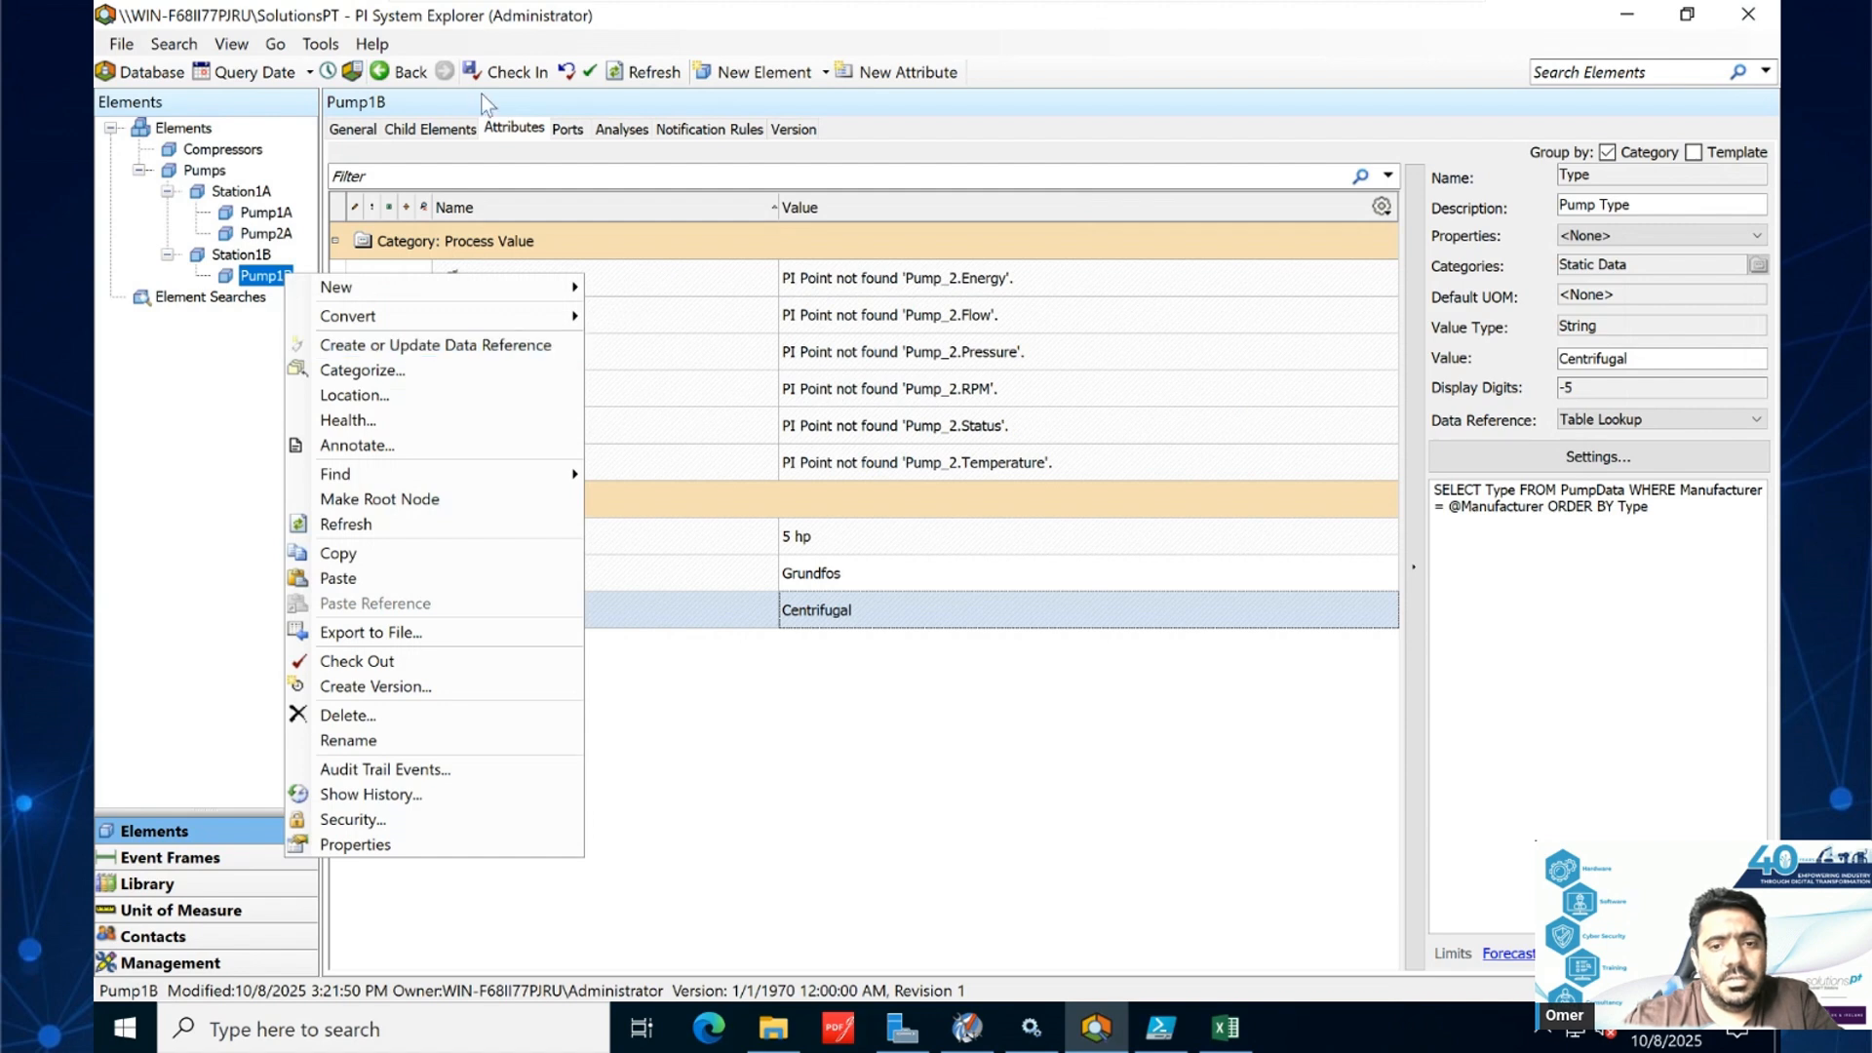
left_click(634, 72)
left_click(805, 558)
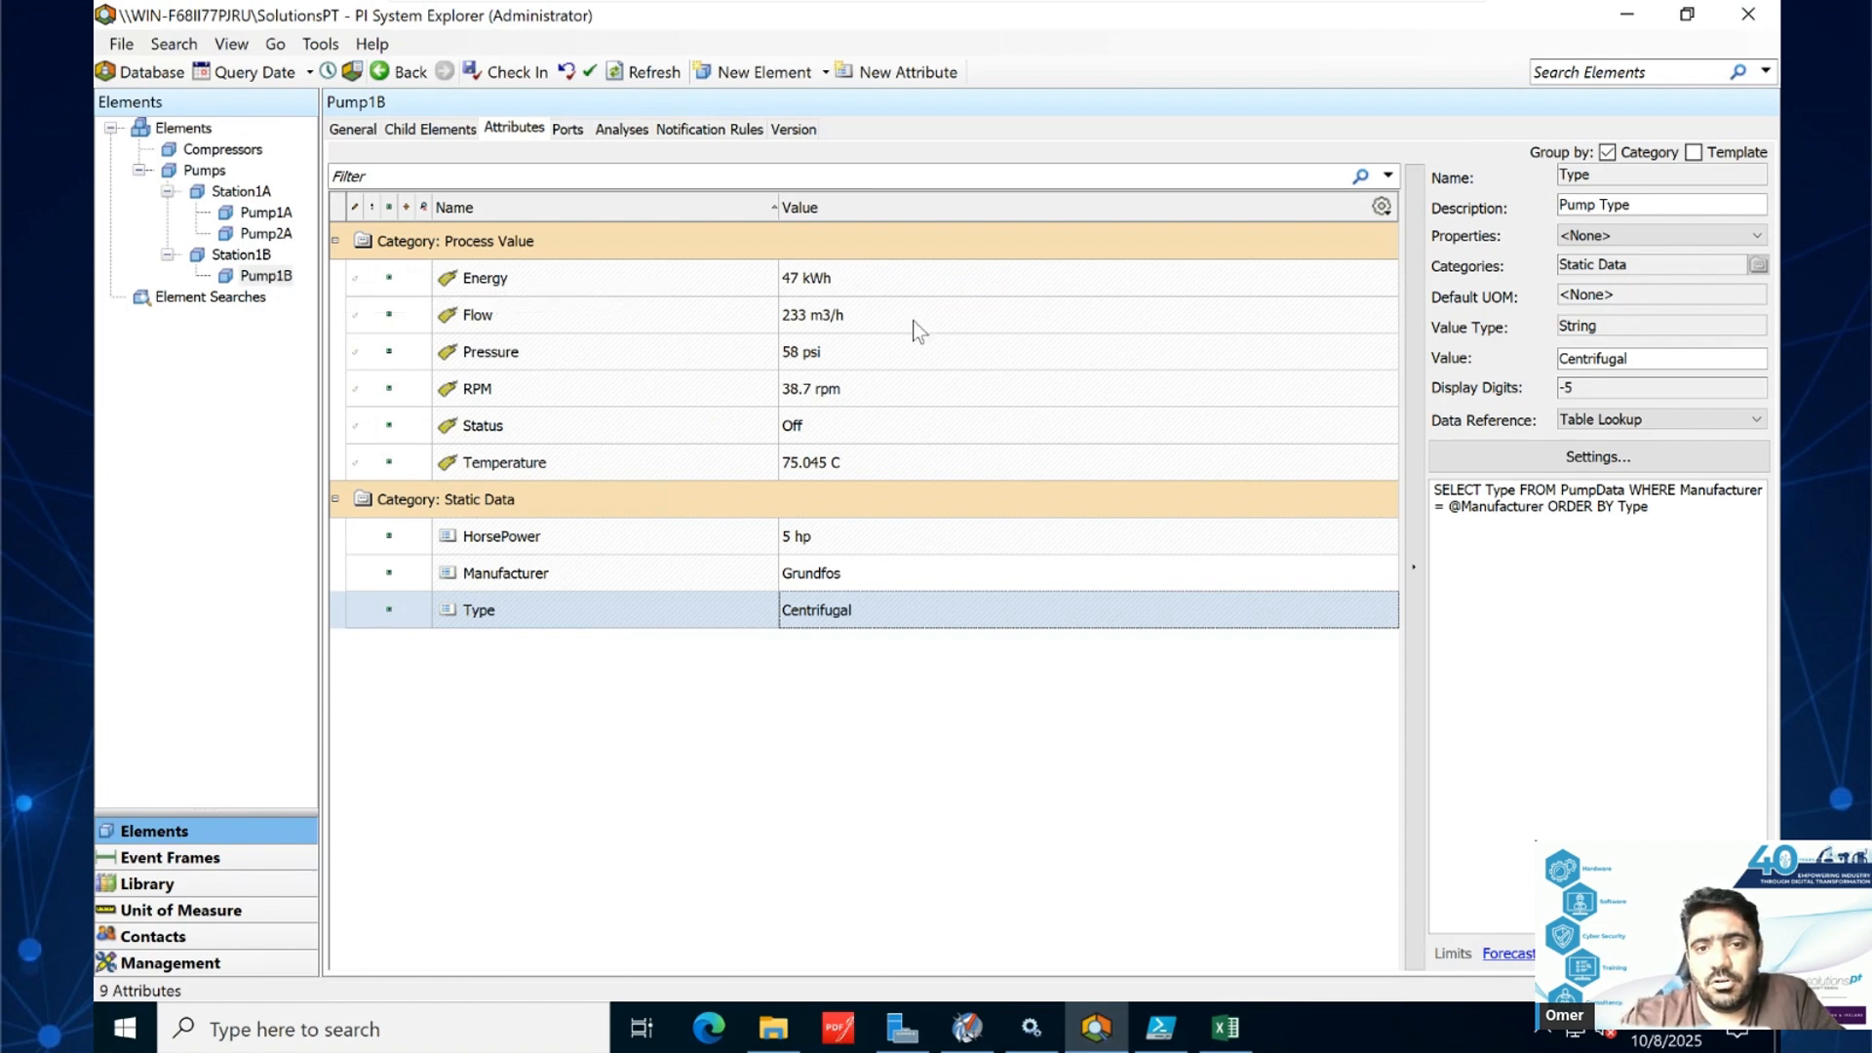
- Inspect the PI Point references of Pump1B's Energy, Flow, Pressure and RPM attributes, highlighting the tag name in the RPM reference
left_click(868, 281)
left_click(869, 315)
left_click(869, 357)
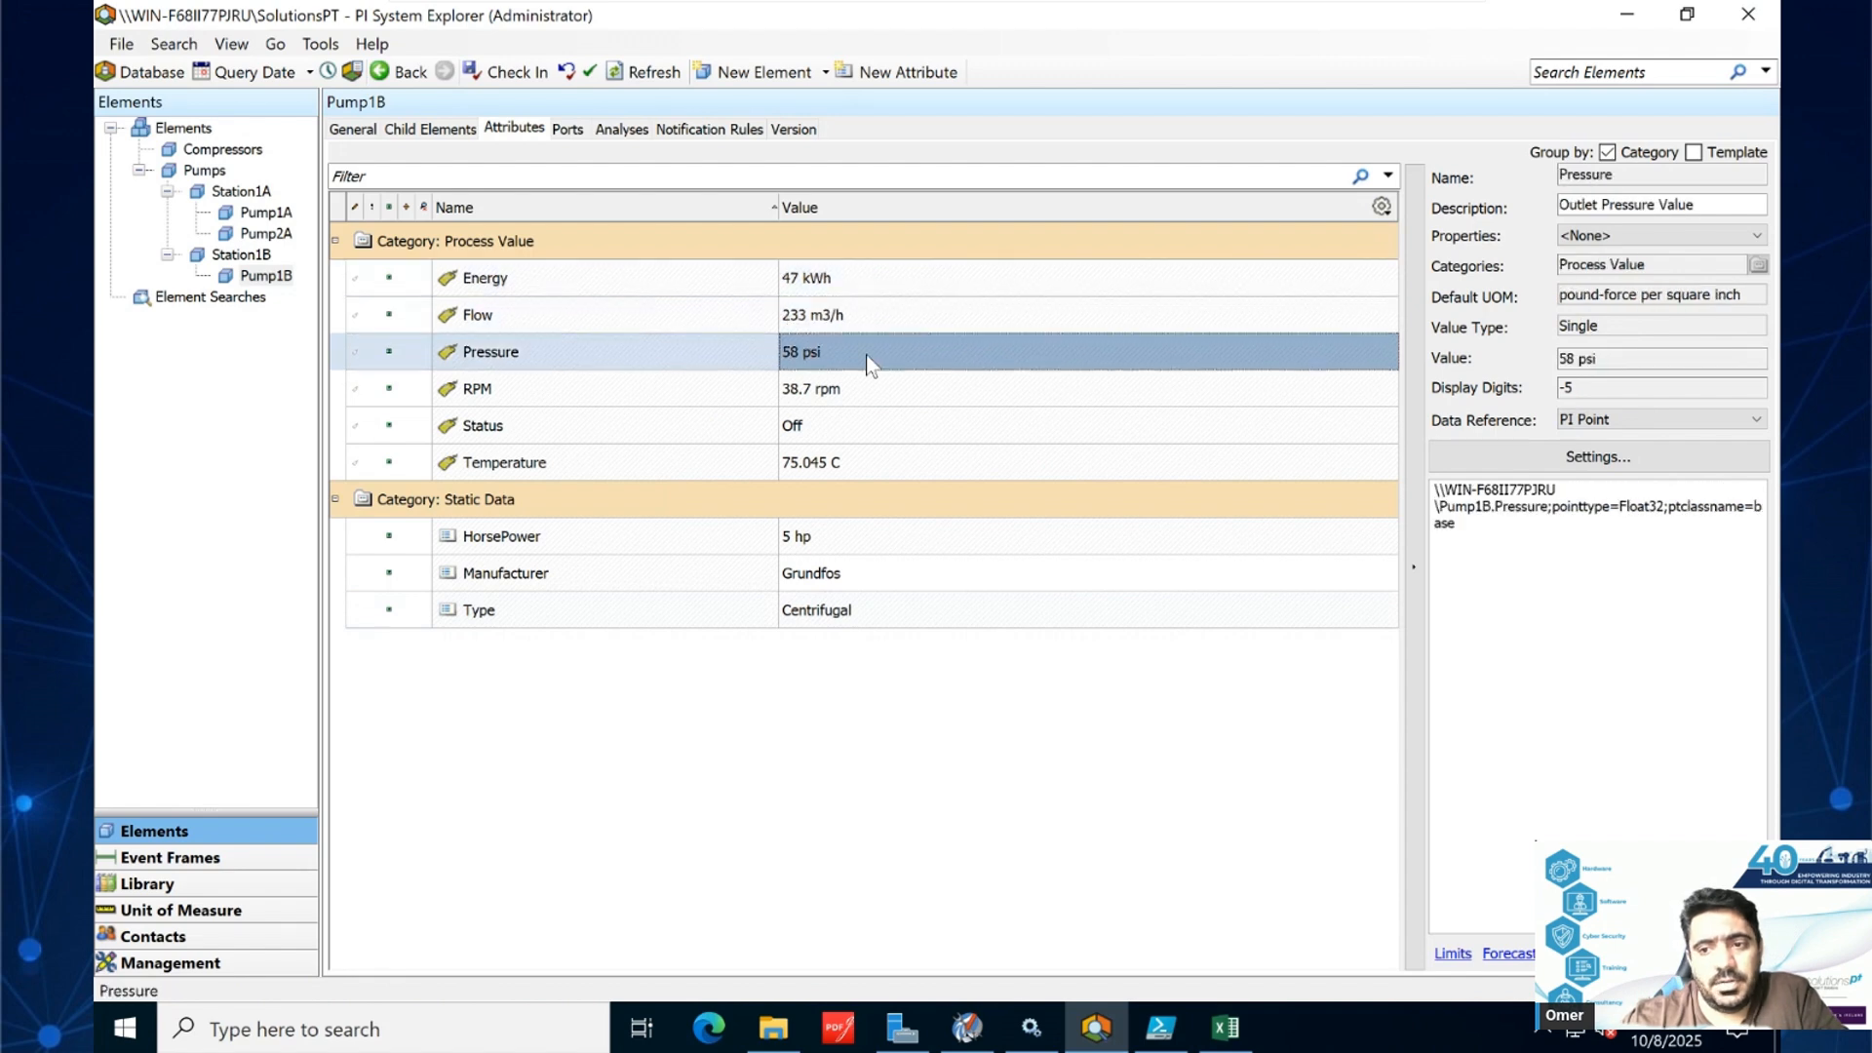
left_click(876, 402)
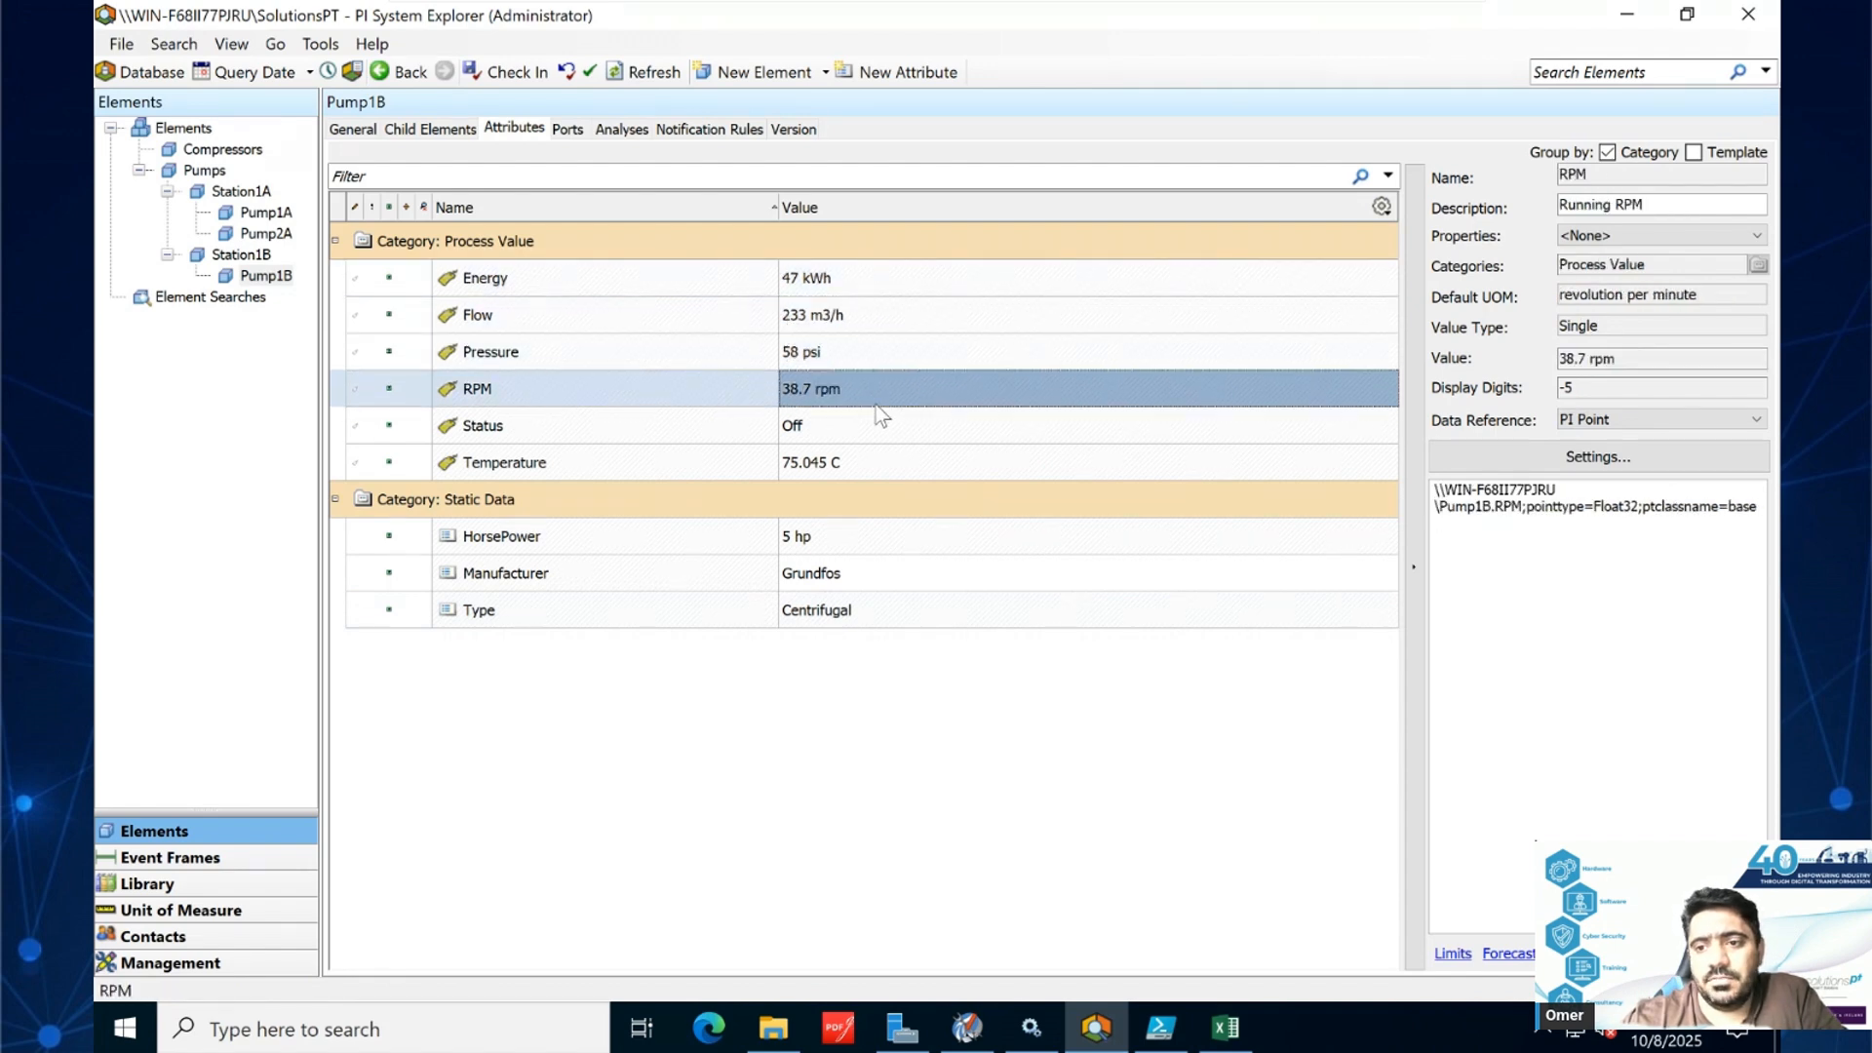
mouse_move(1520, 508)
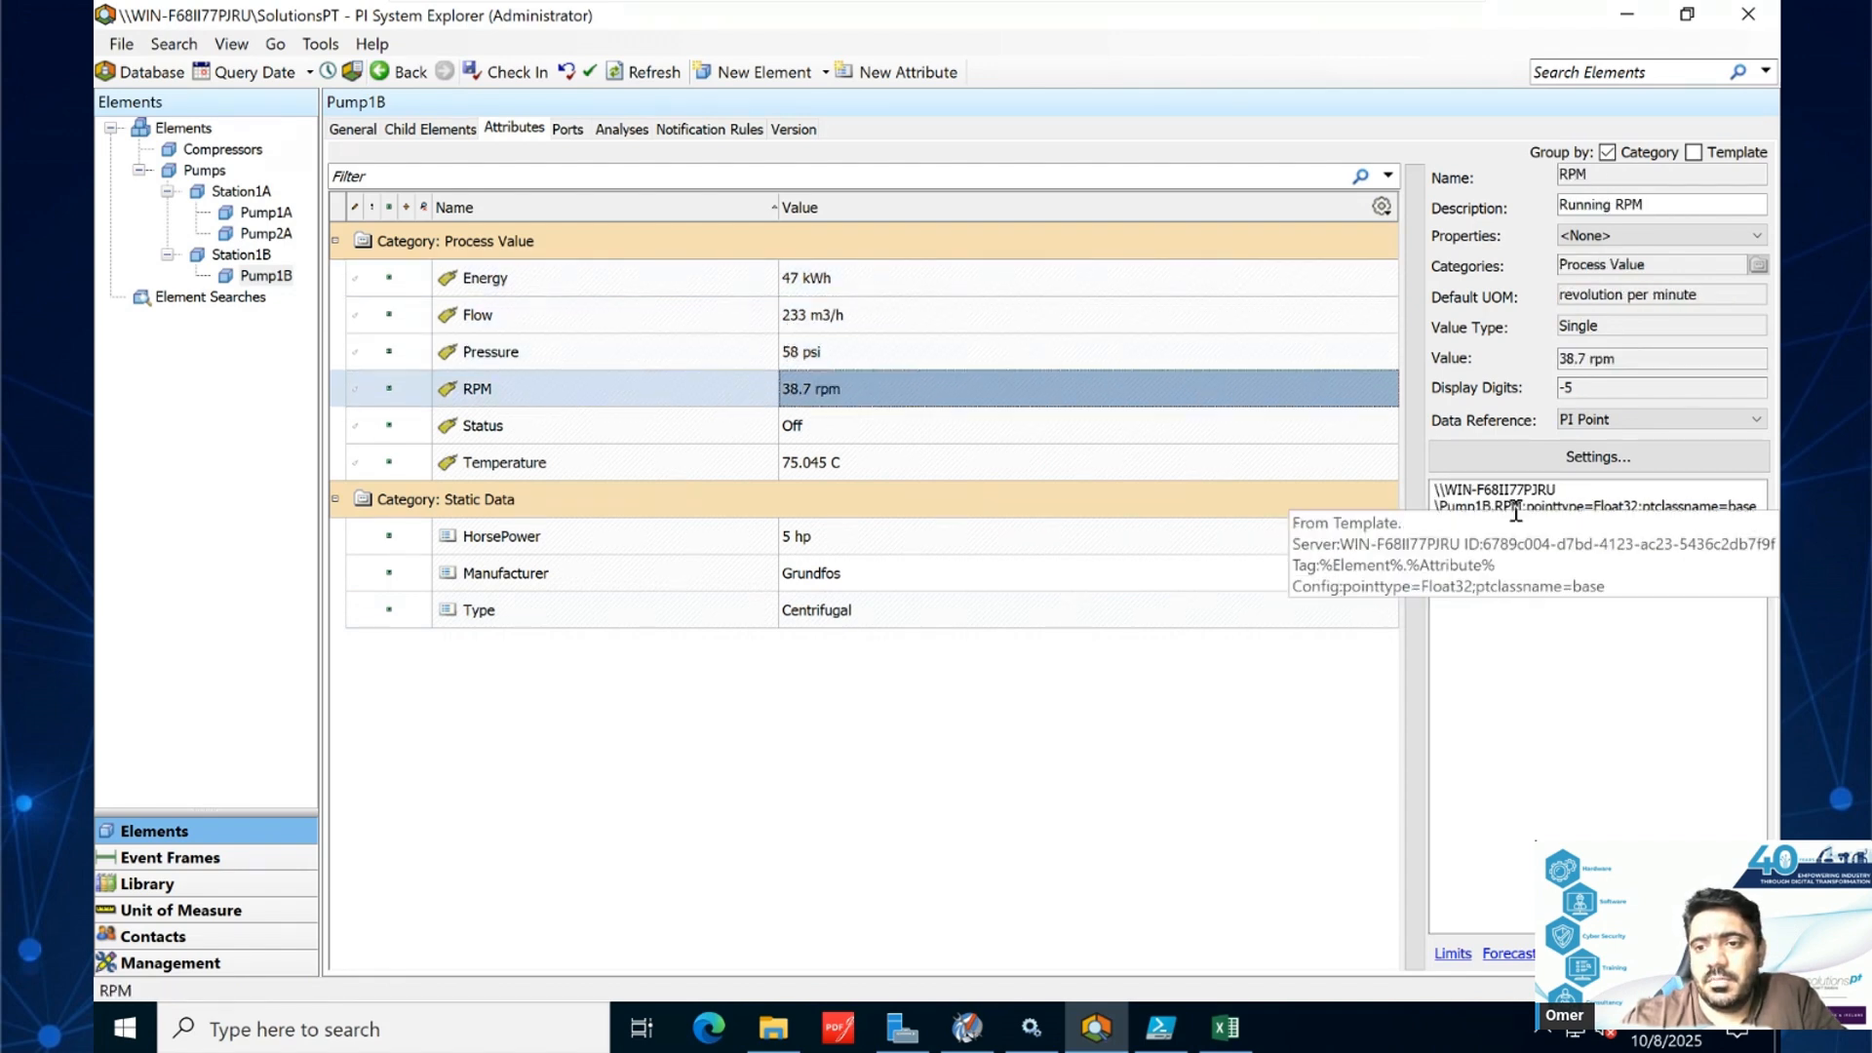
left_click_drag(1520, 507, 1432, 506)
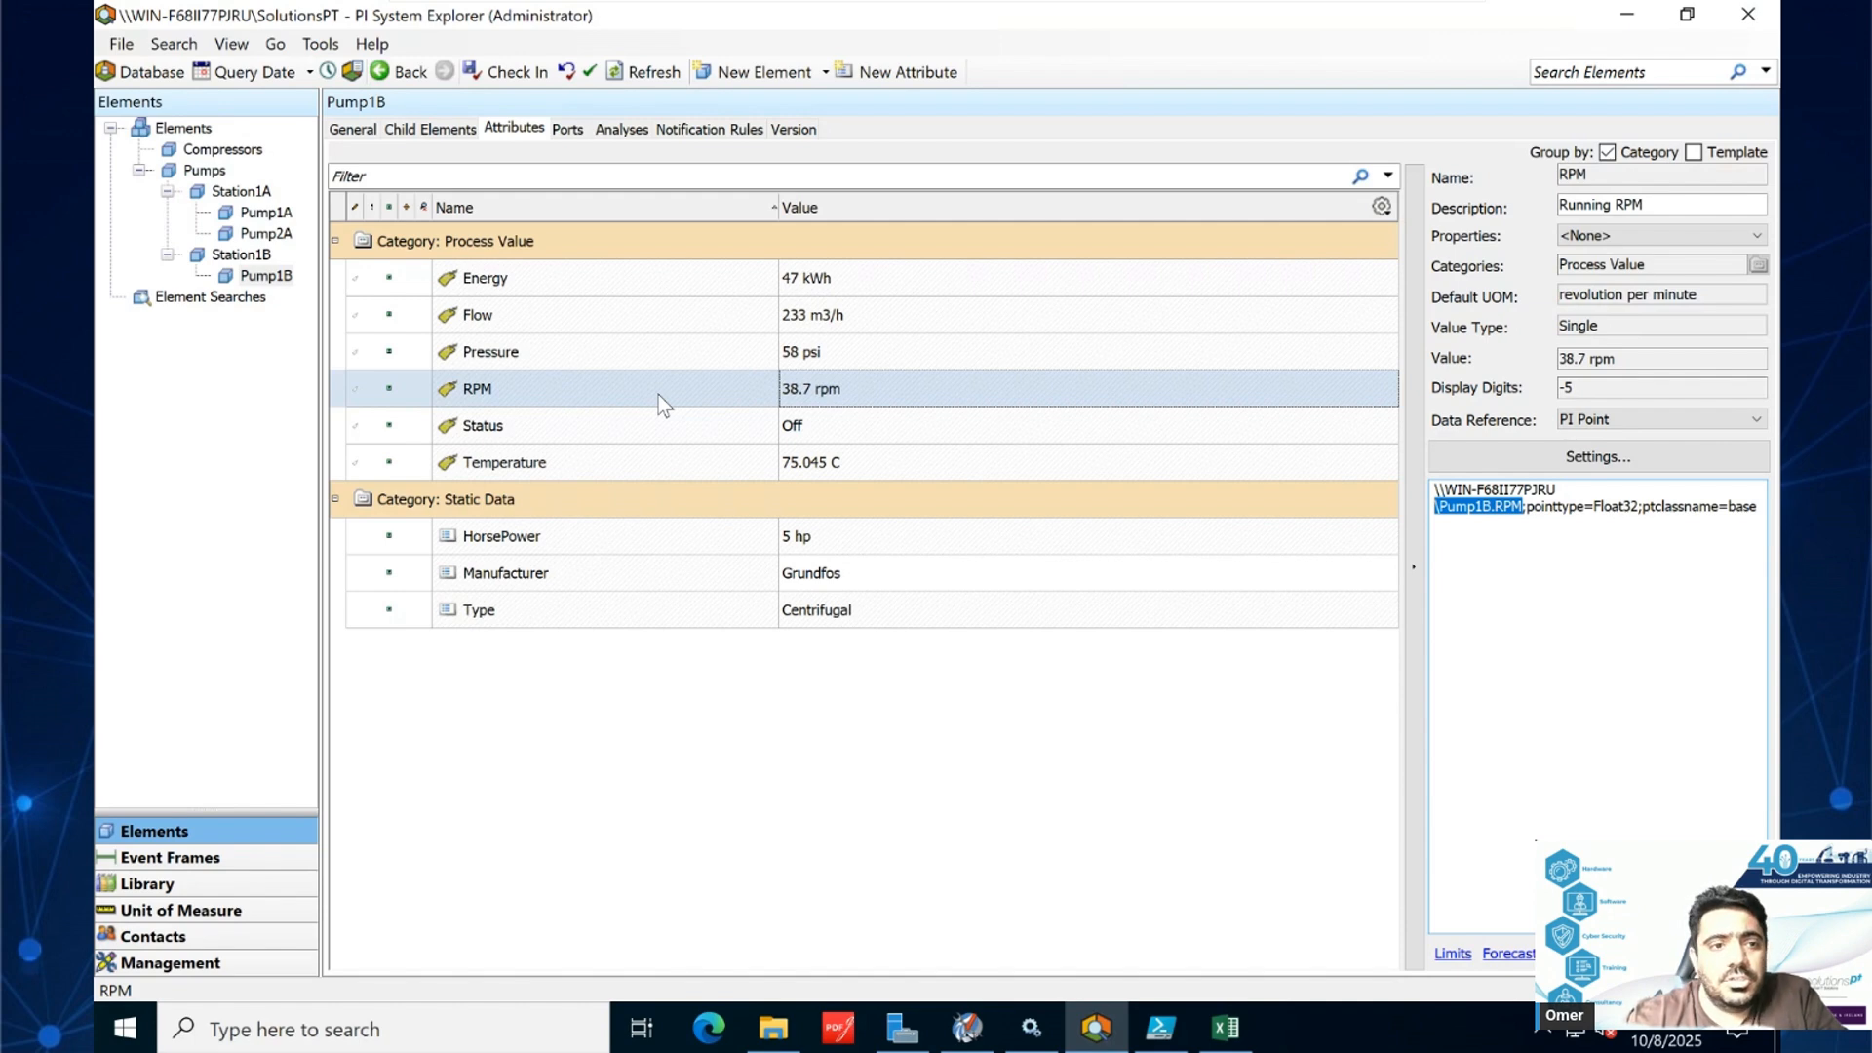
- Create or update the data references of Pump1B and close the Create Config report
right_click(268, 276)
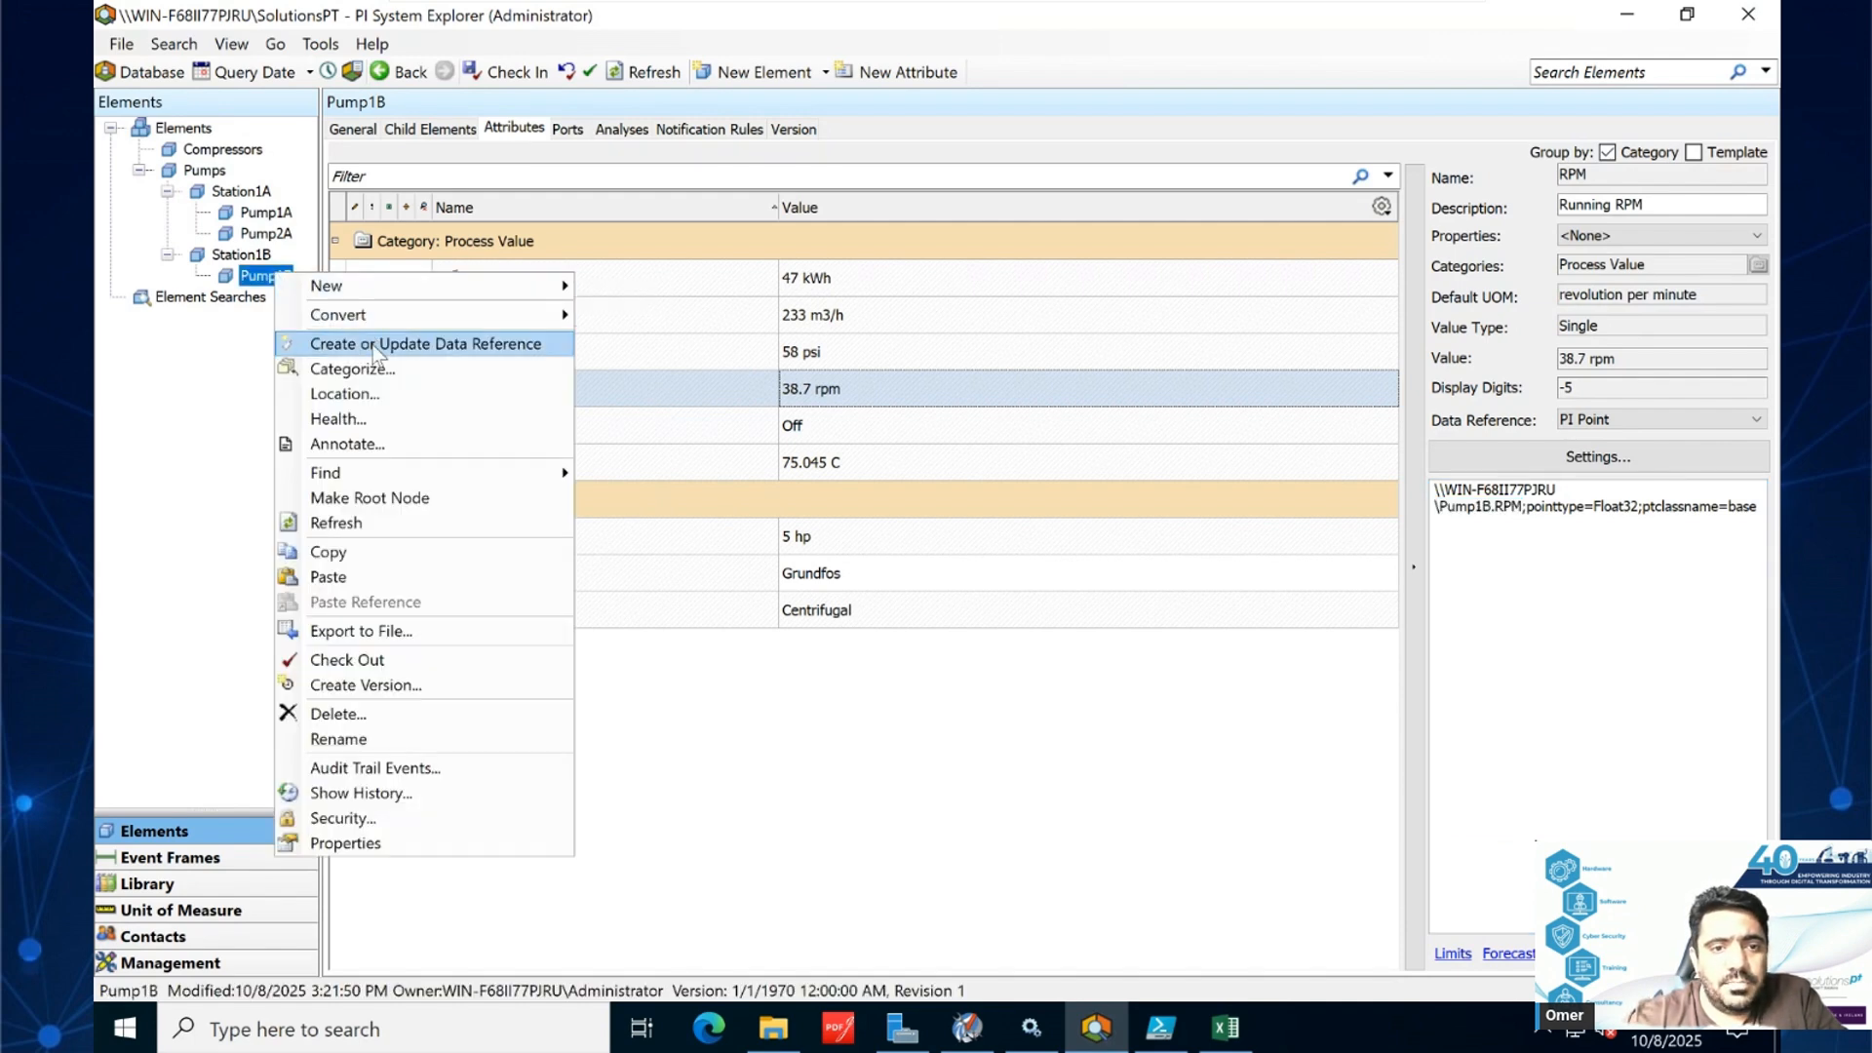
left_click(376, 346)
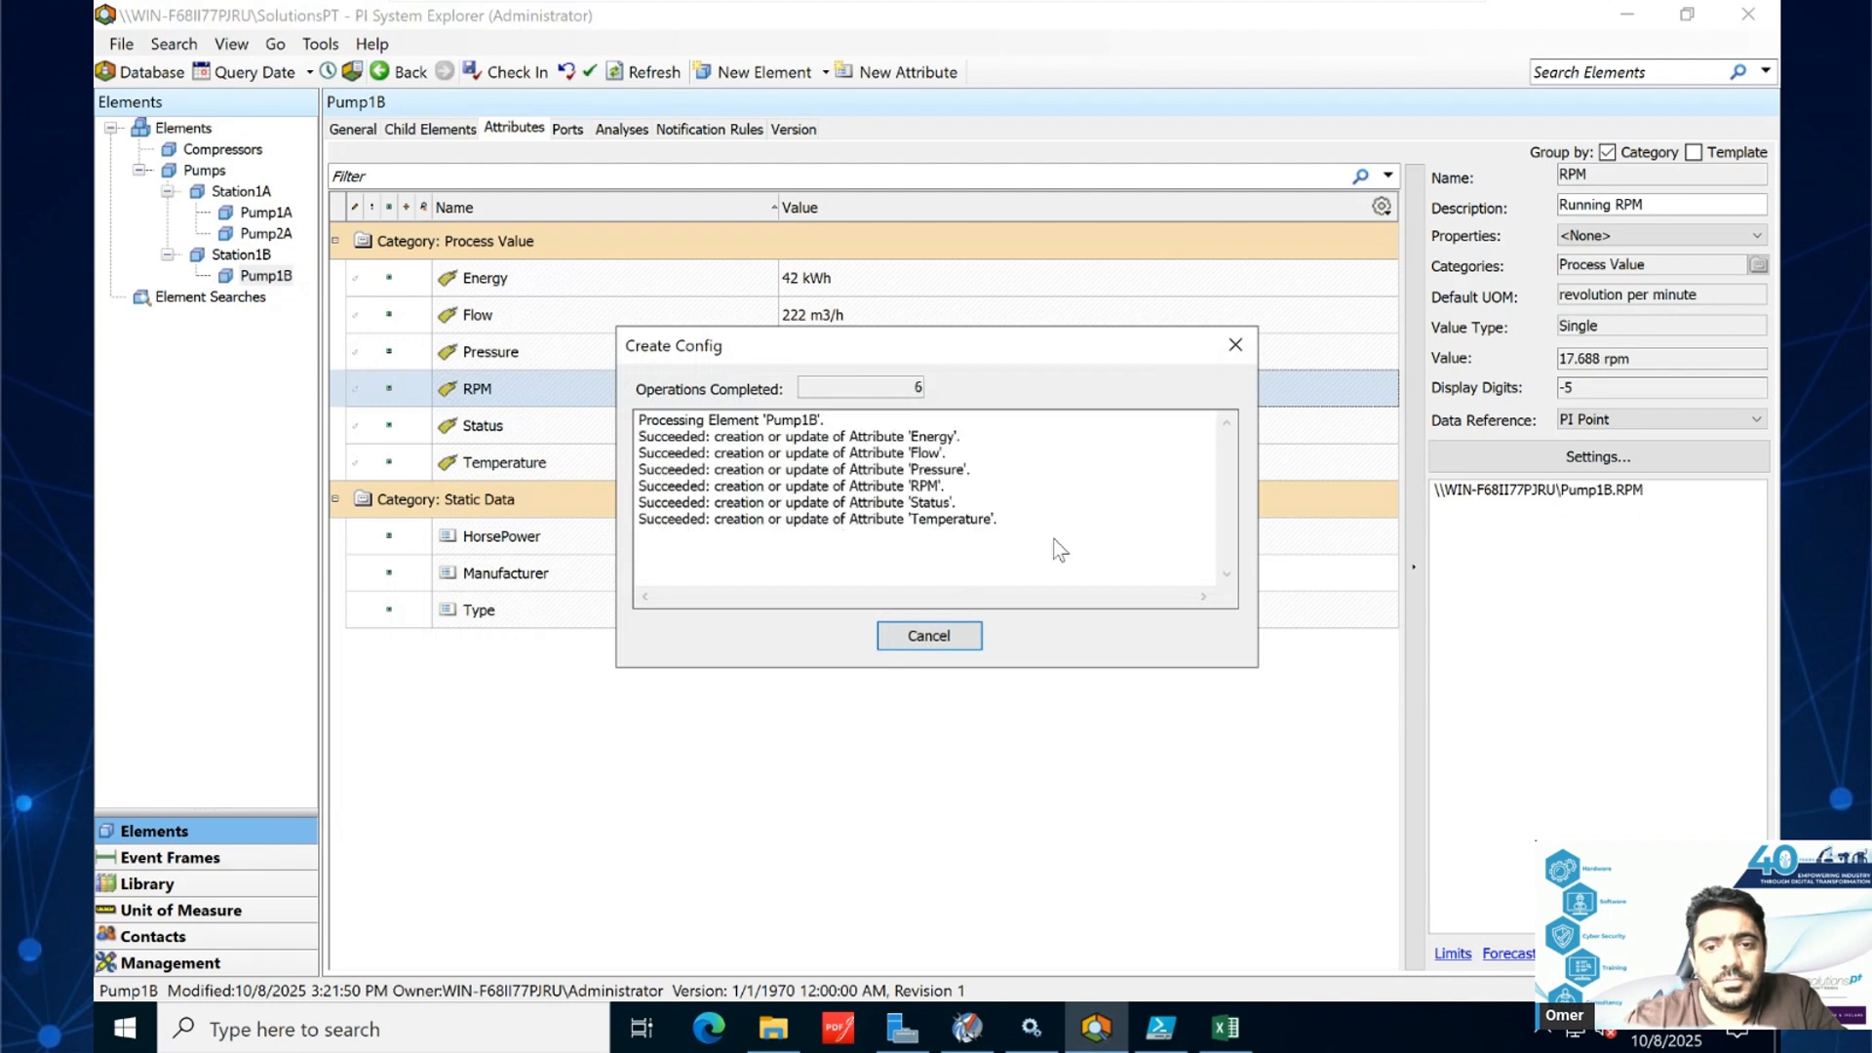
left_click(965, 634)
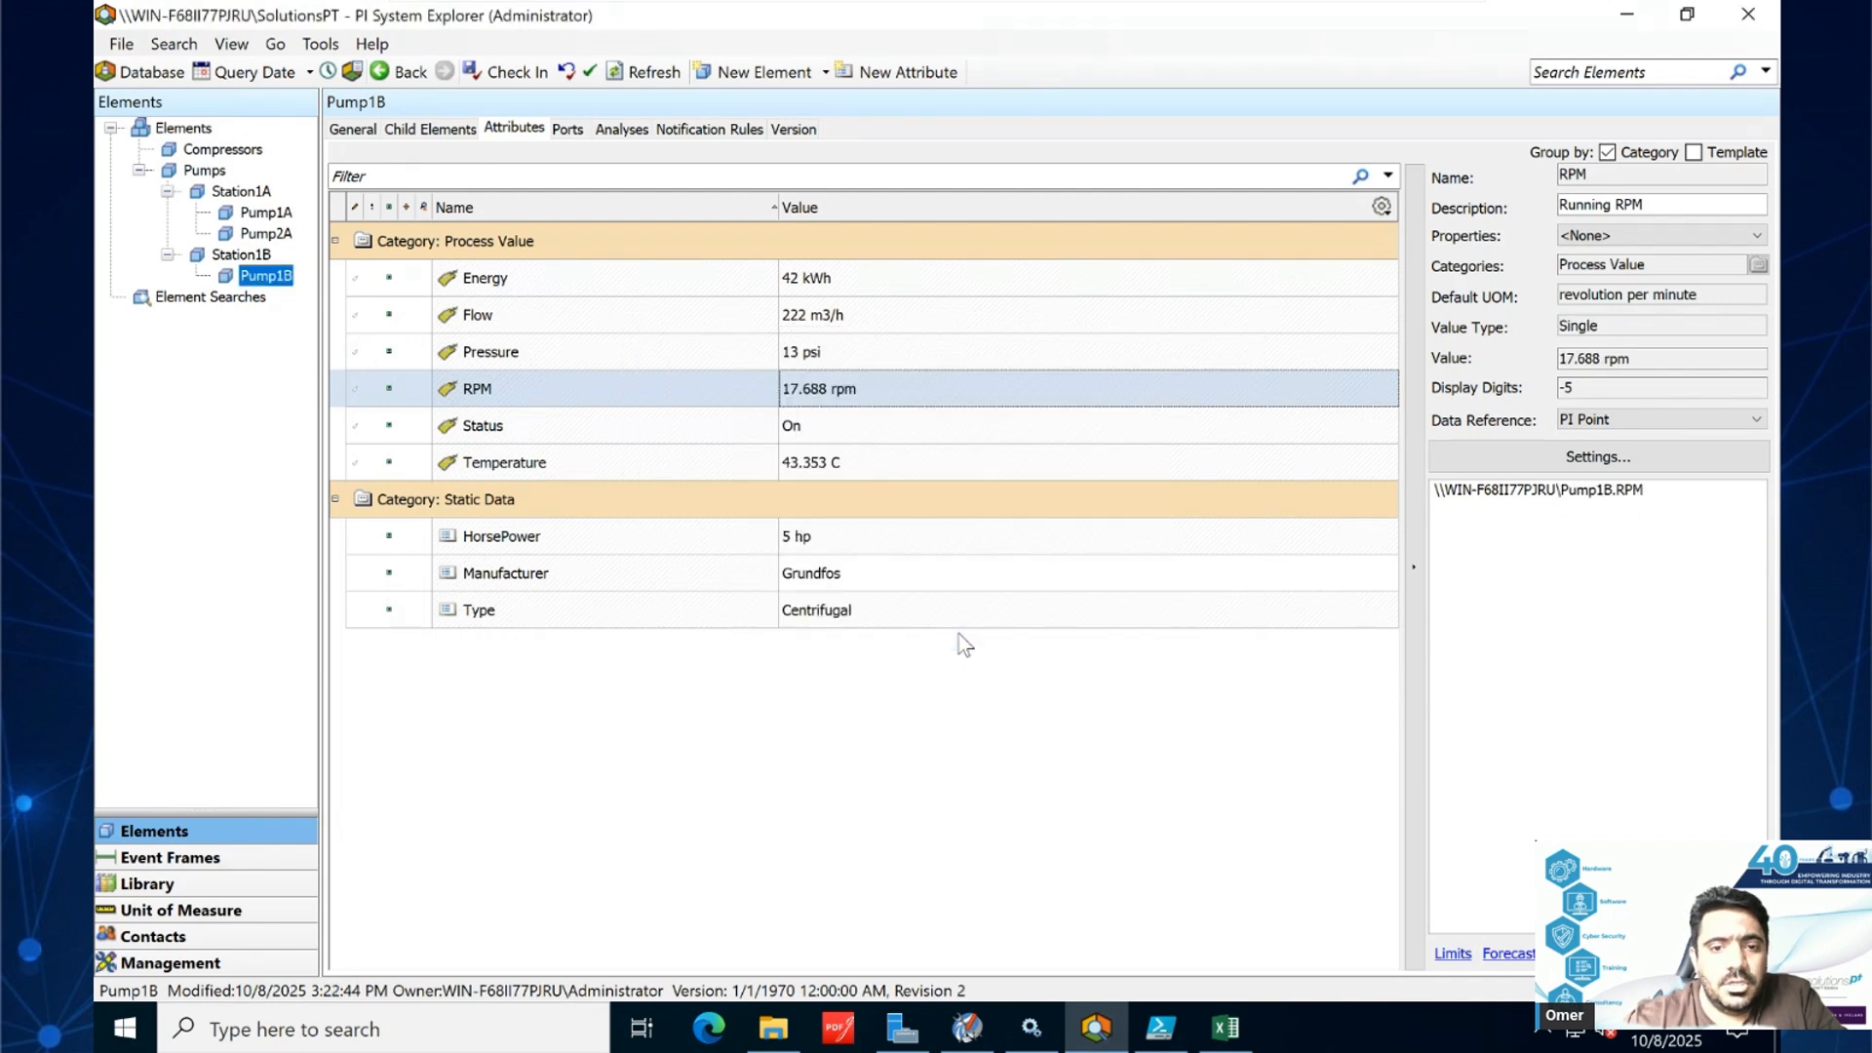
- Set Pump1B's Manufacturer attribute to Wilo and refresh the database to update its static data
left_click(822, 576)
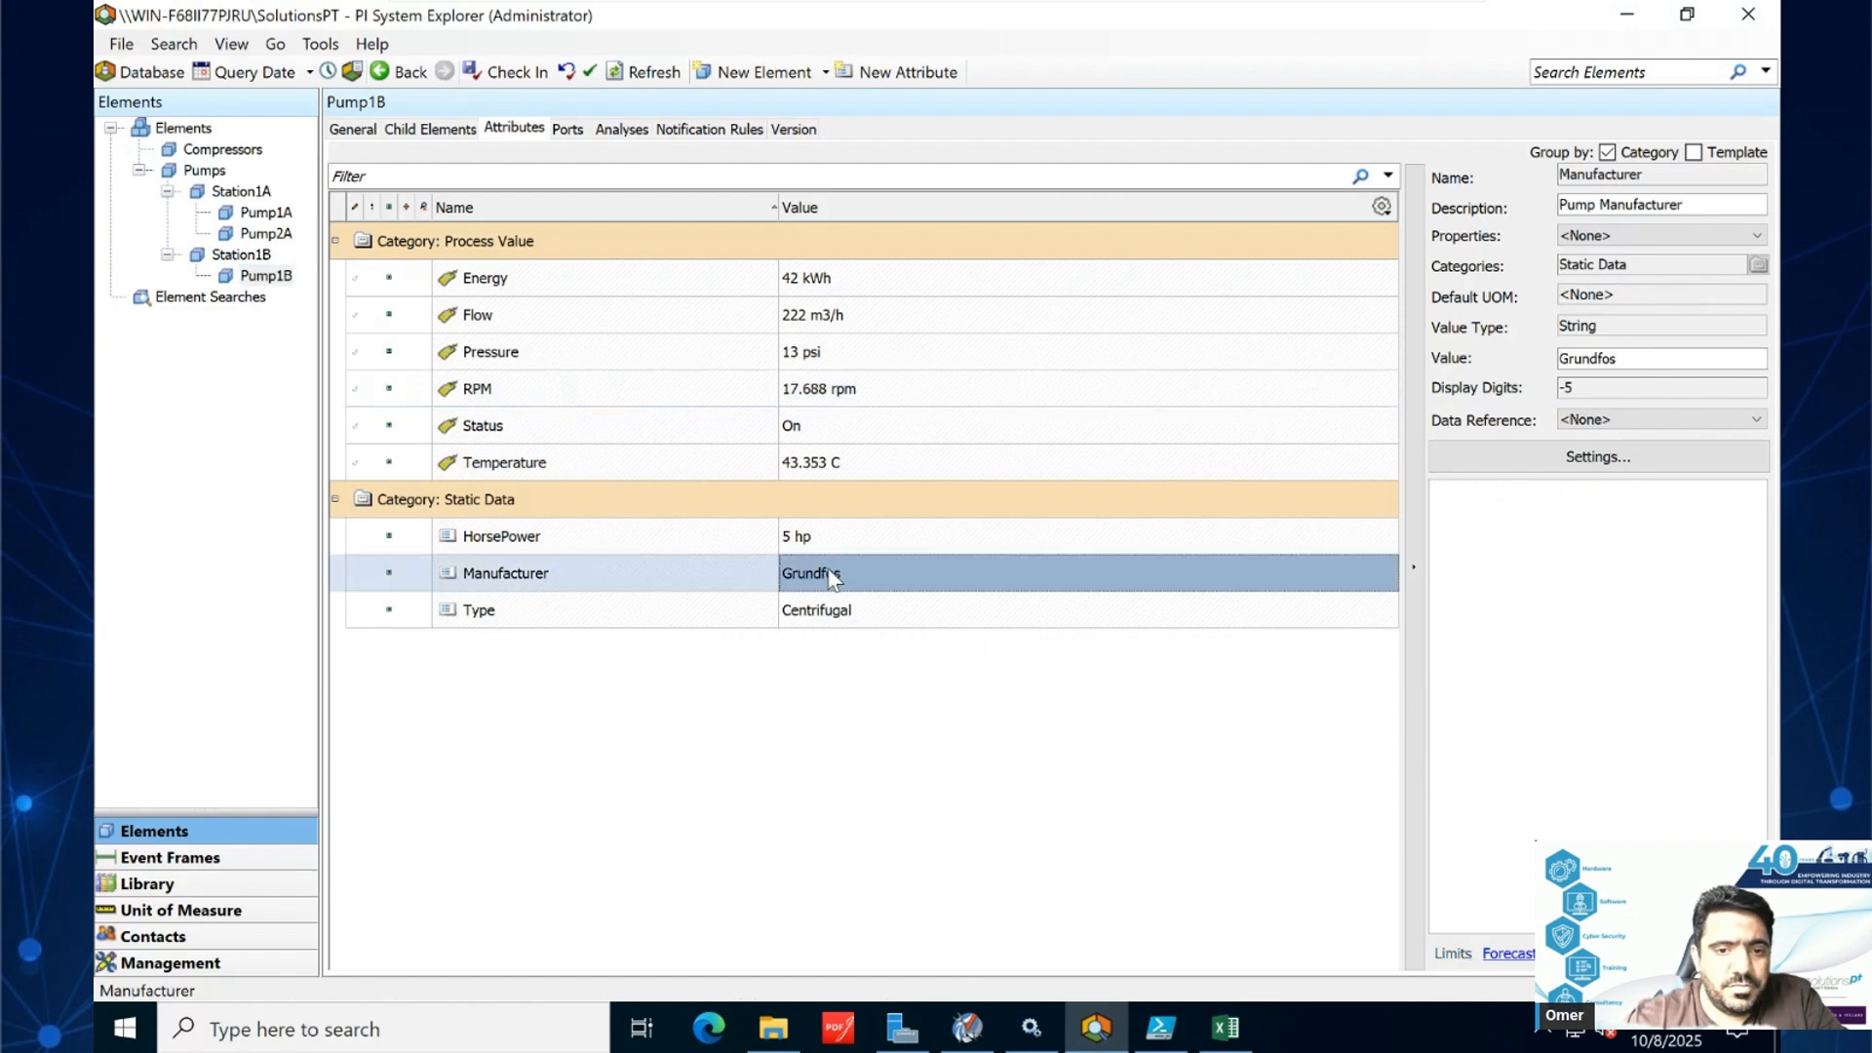
left_click(246, 885)
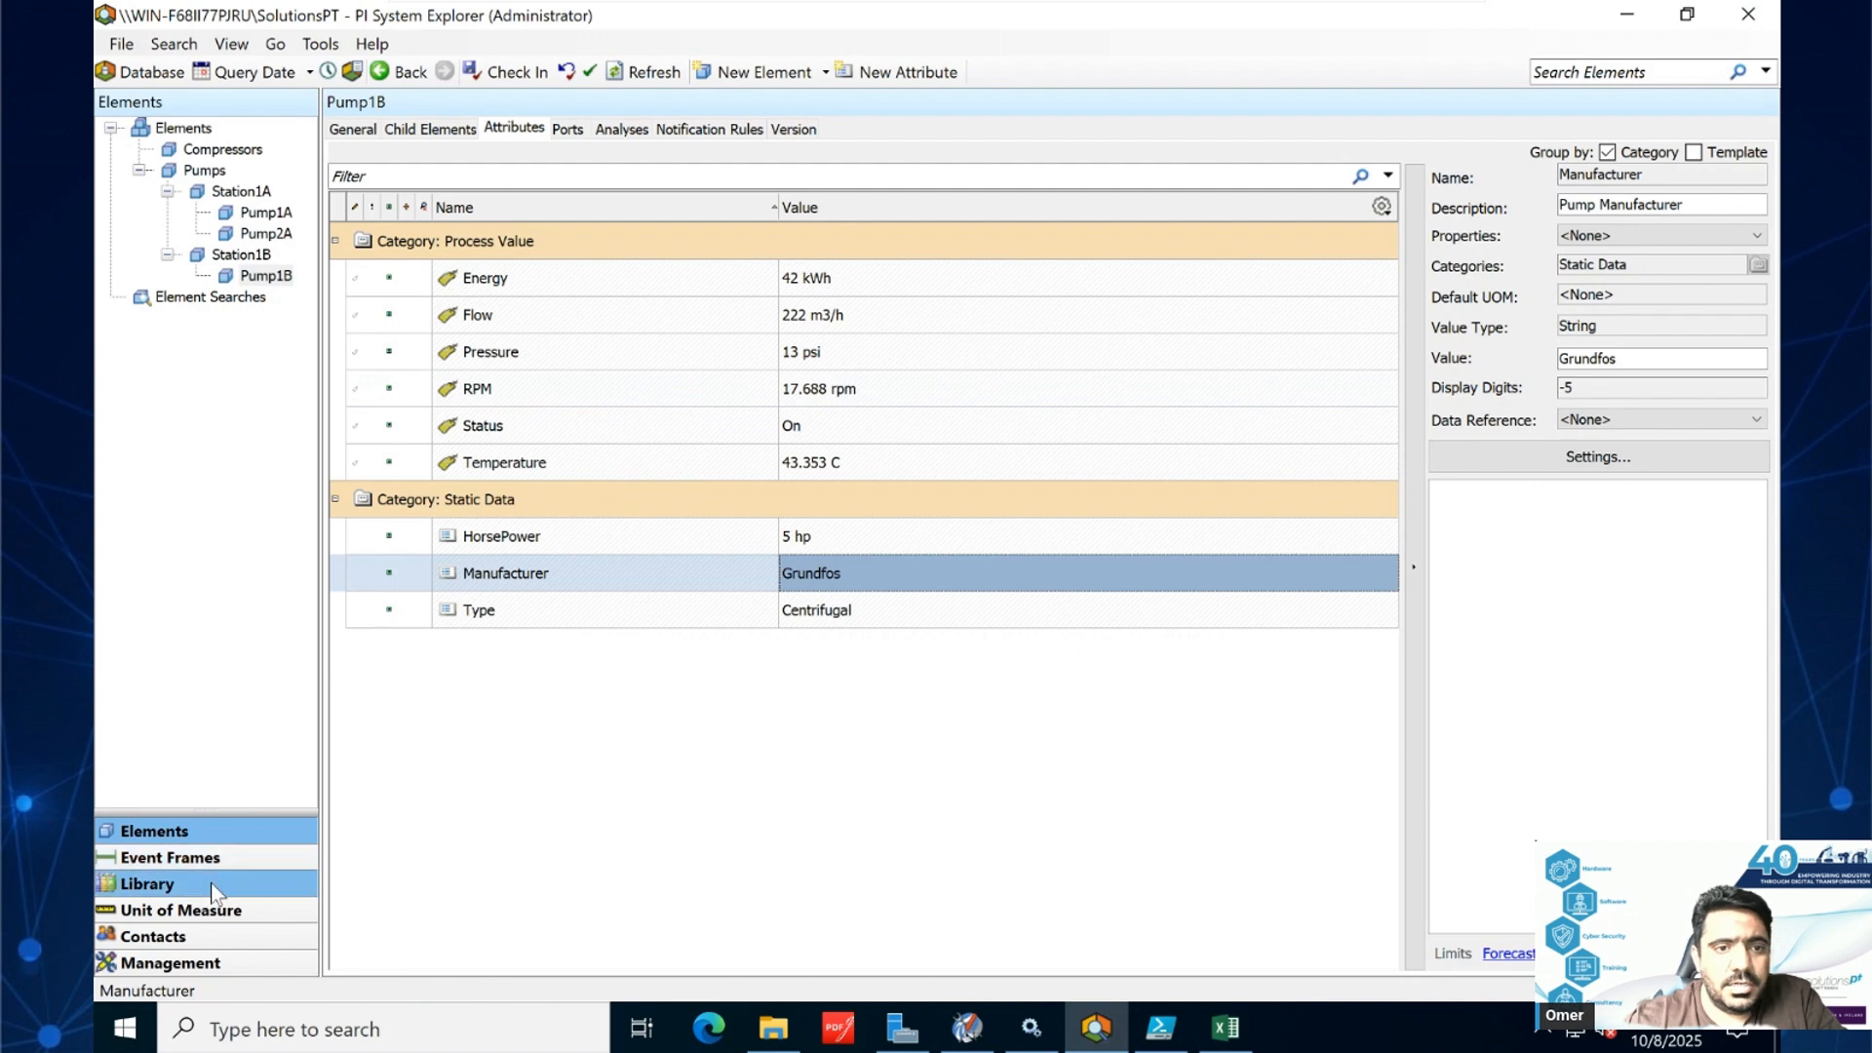
left_click(197, 828)
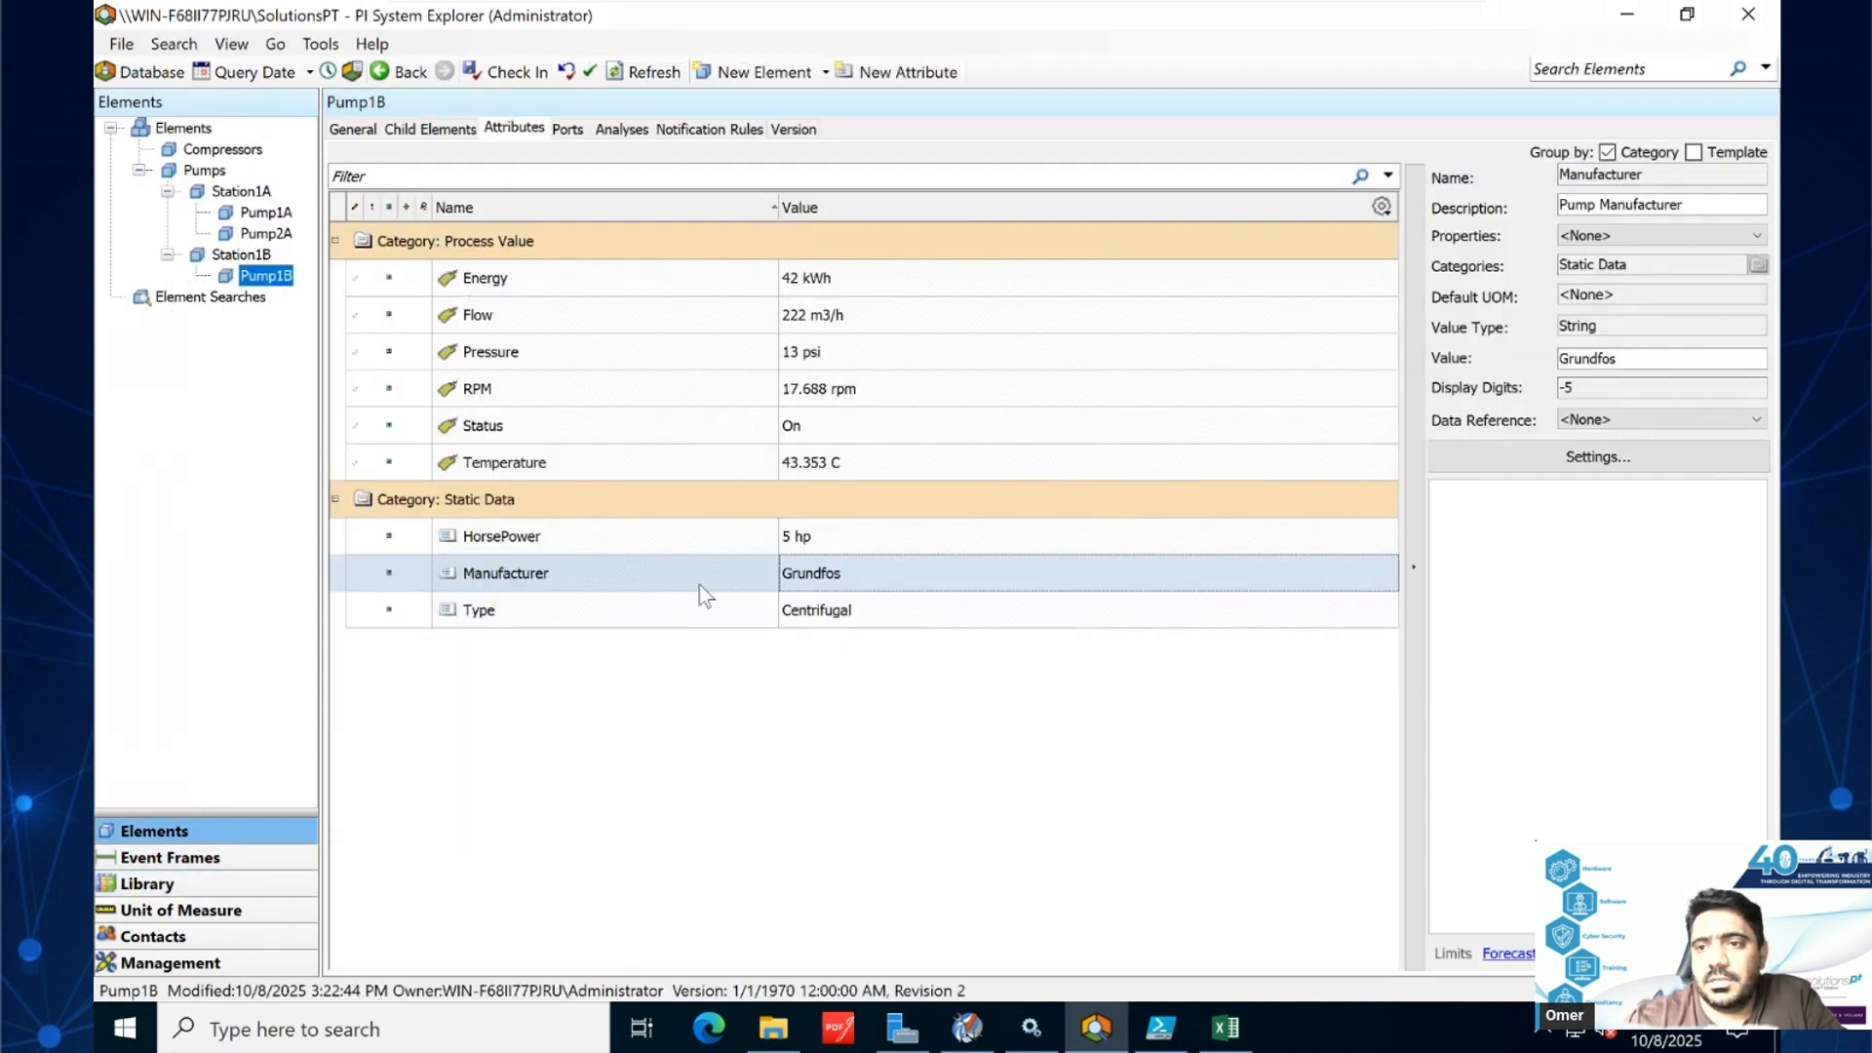
left_click(1618, 358)
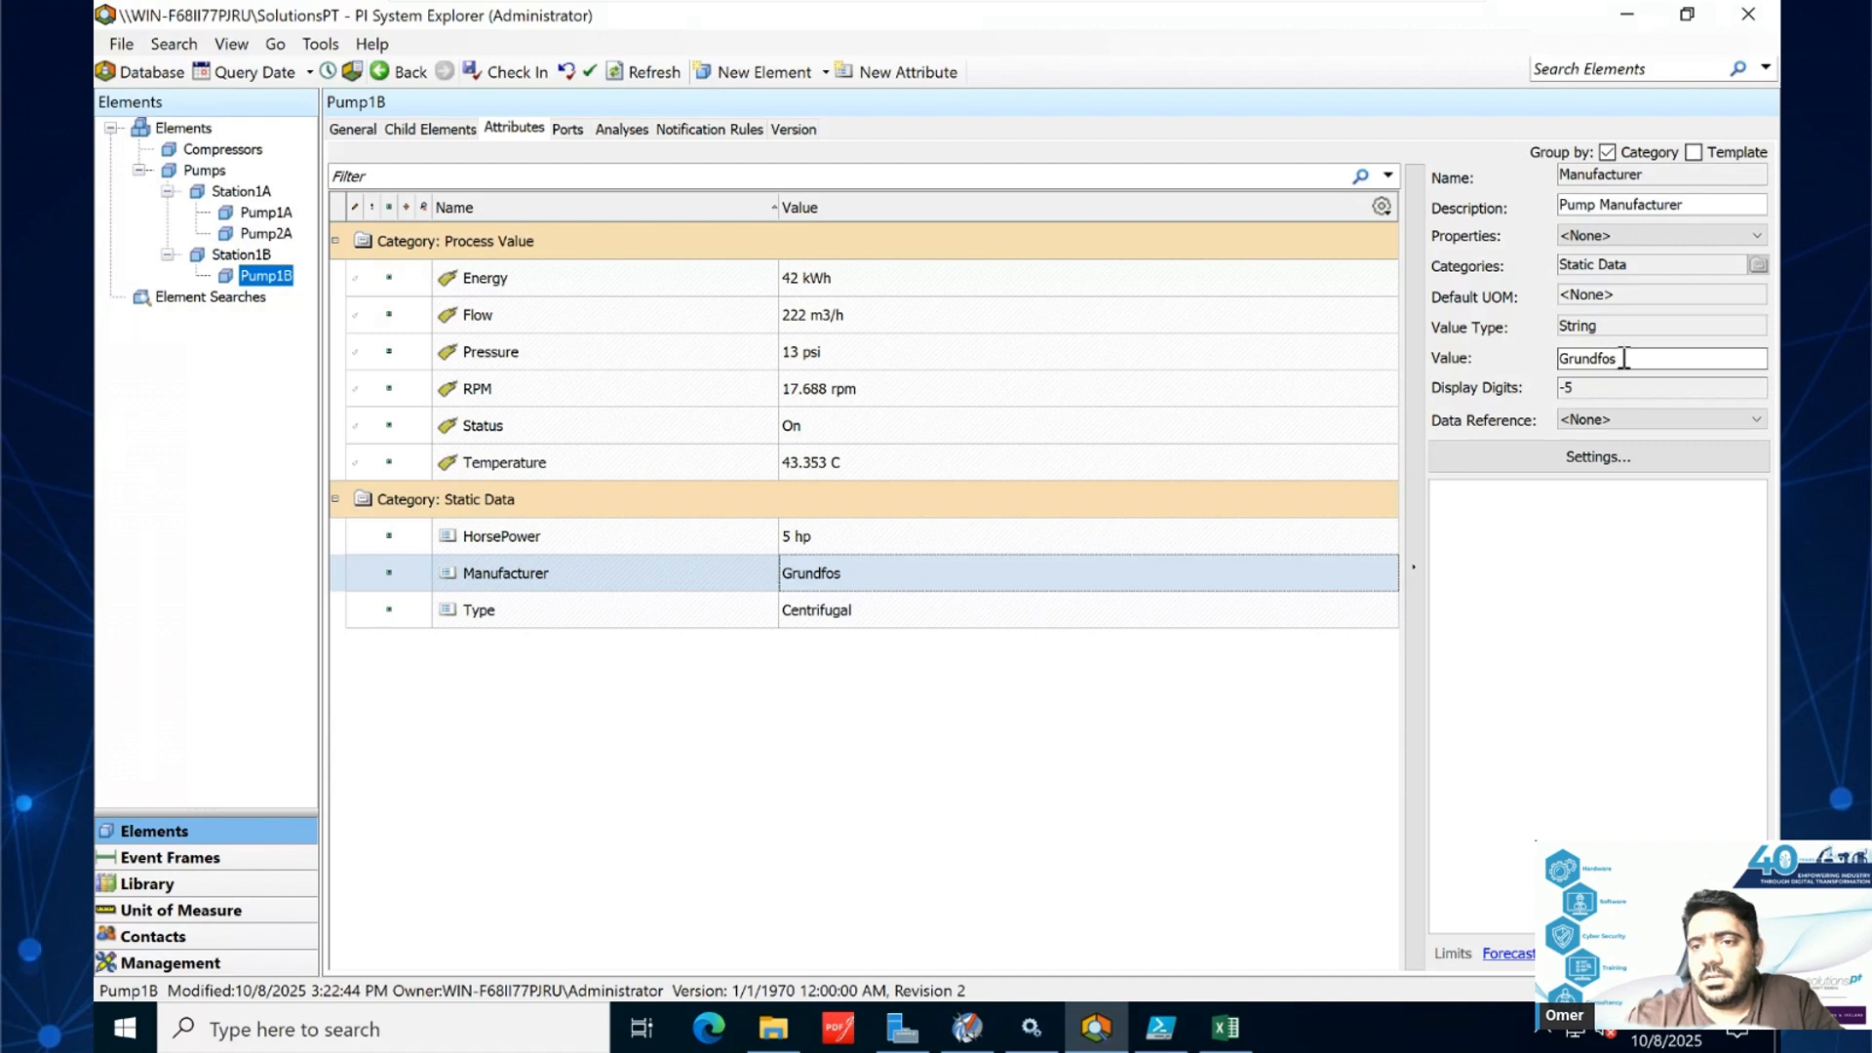
left_click_drag(1618, 359, 1489, 375)
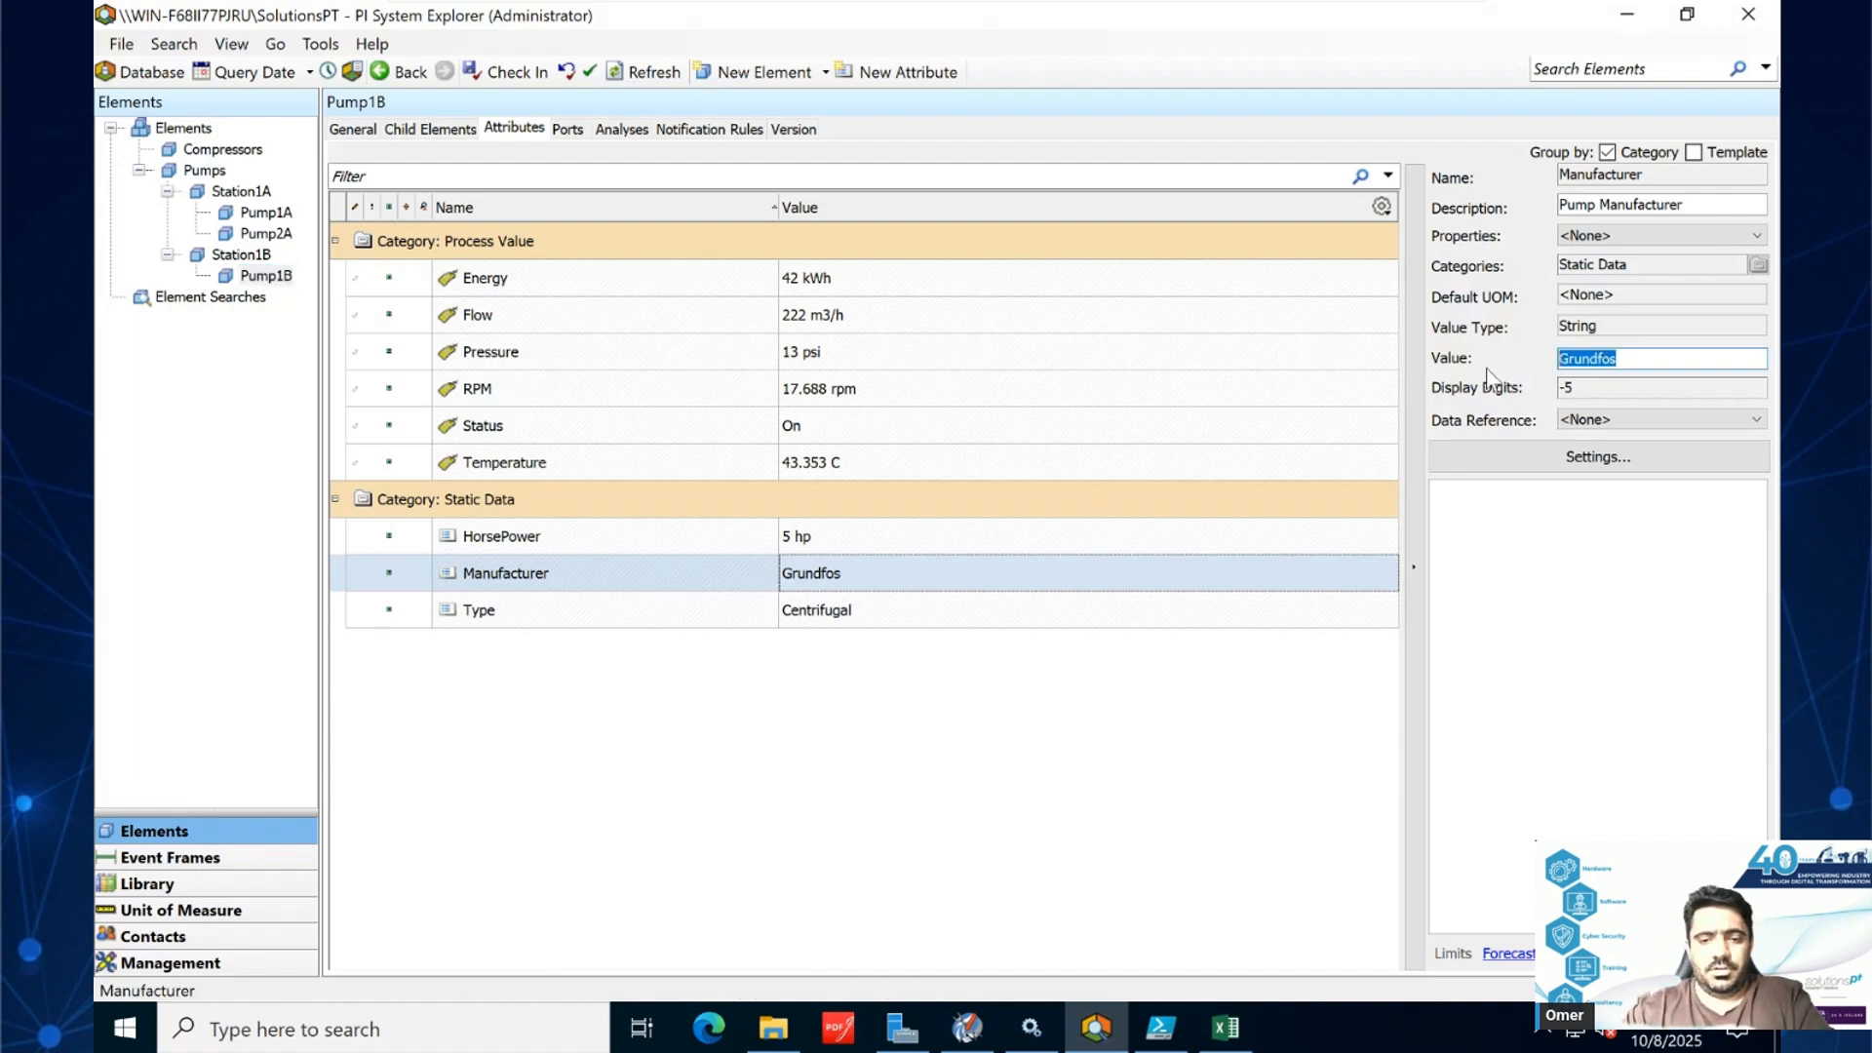
type("Wilo")
key("Return")
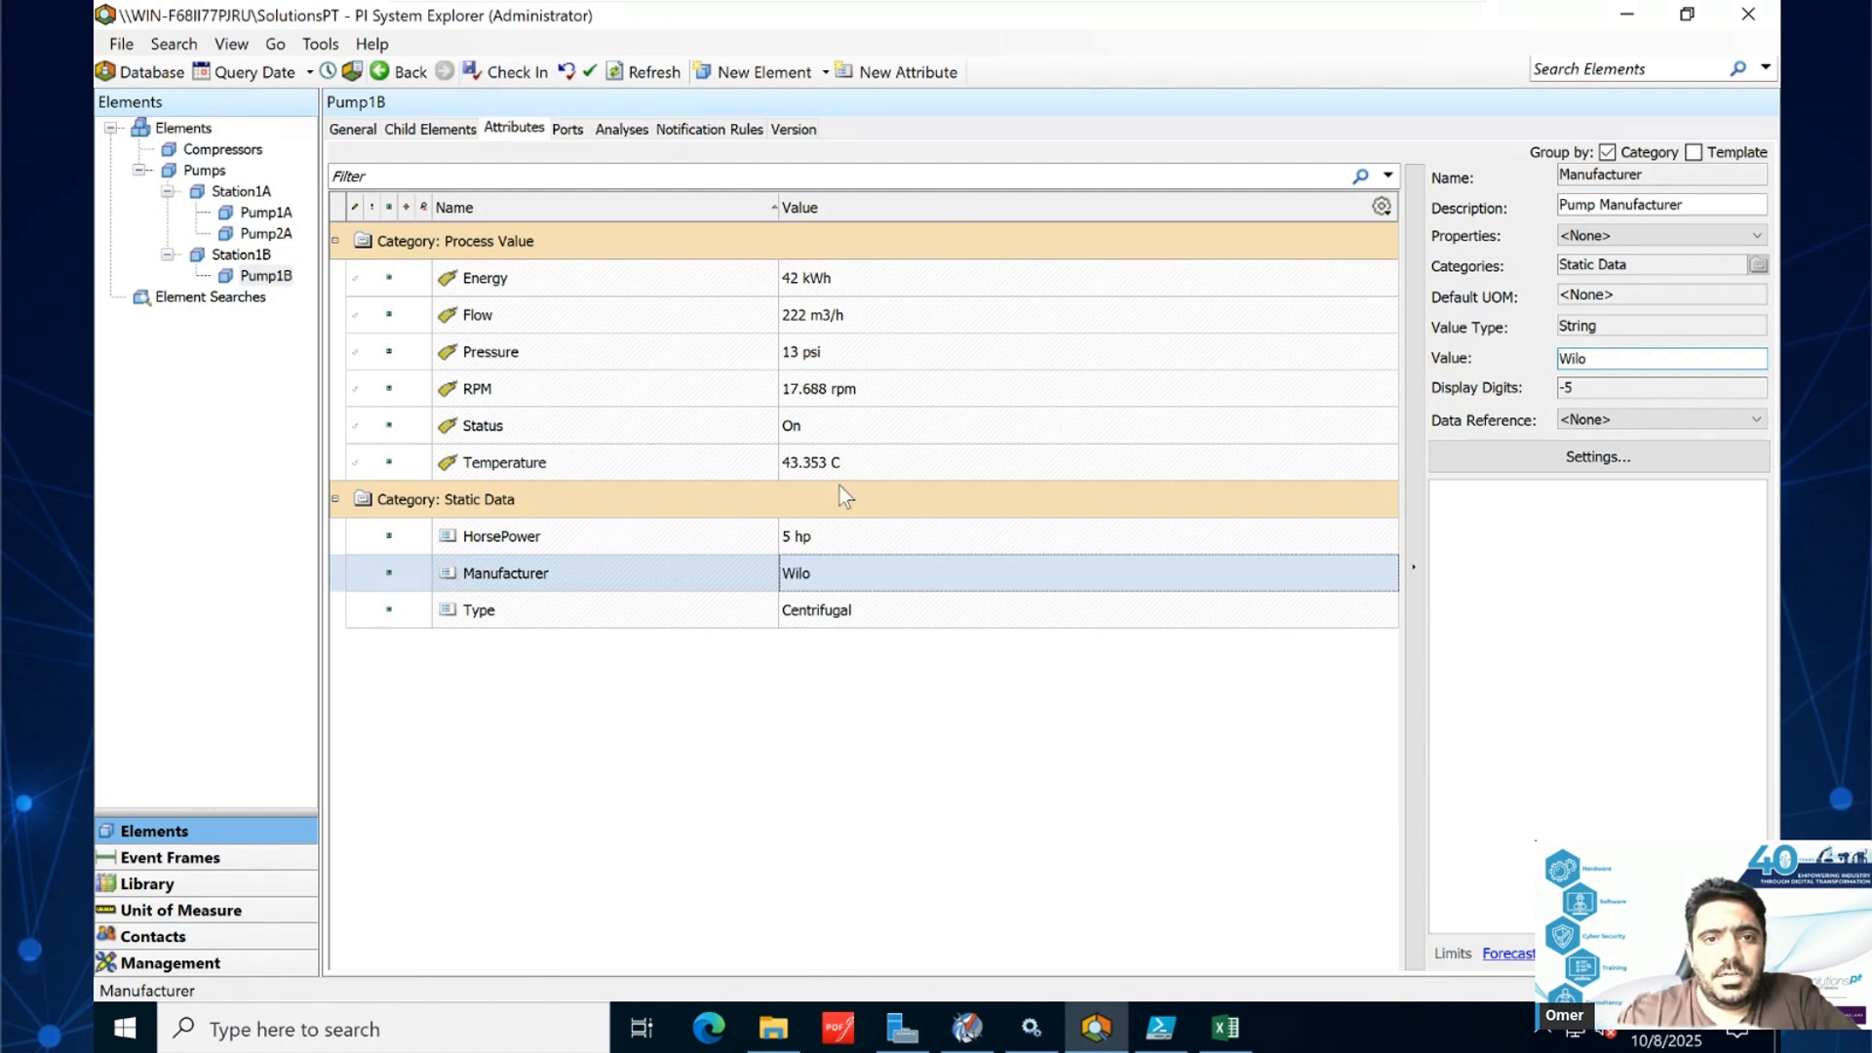
left_click(644, 74)
left_click(795, 559)
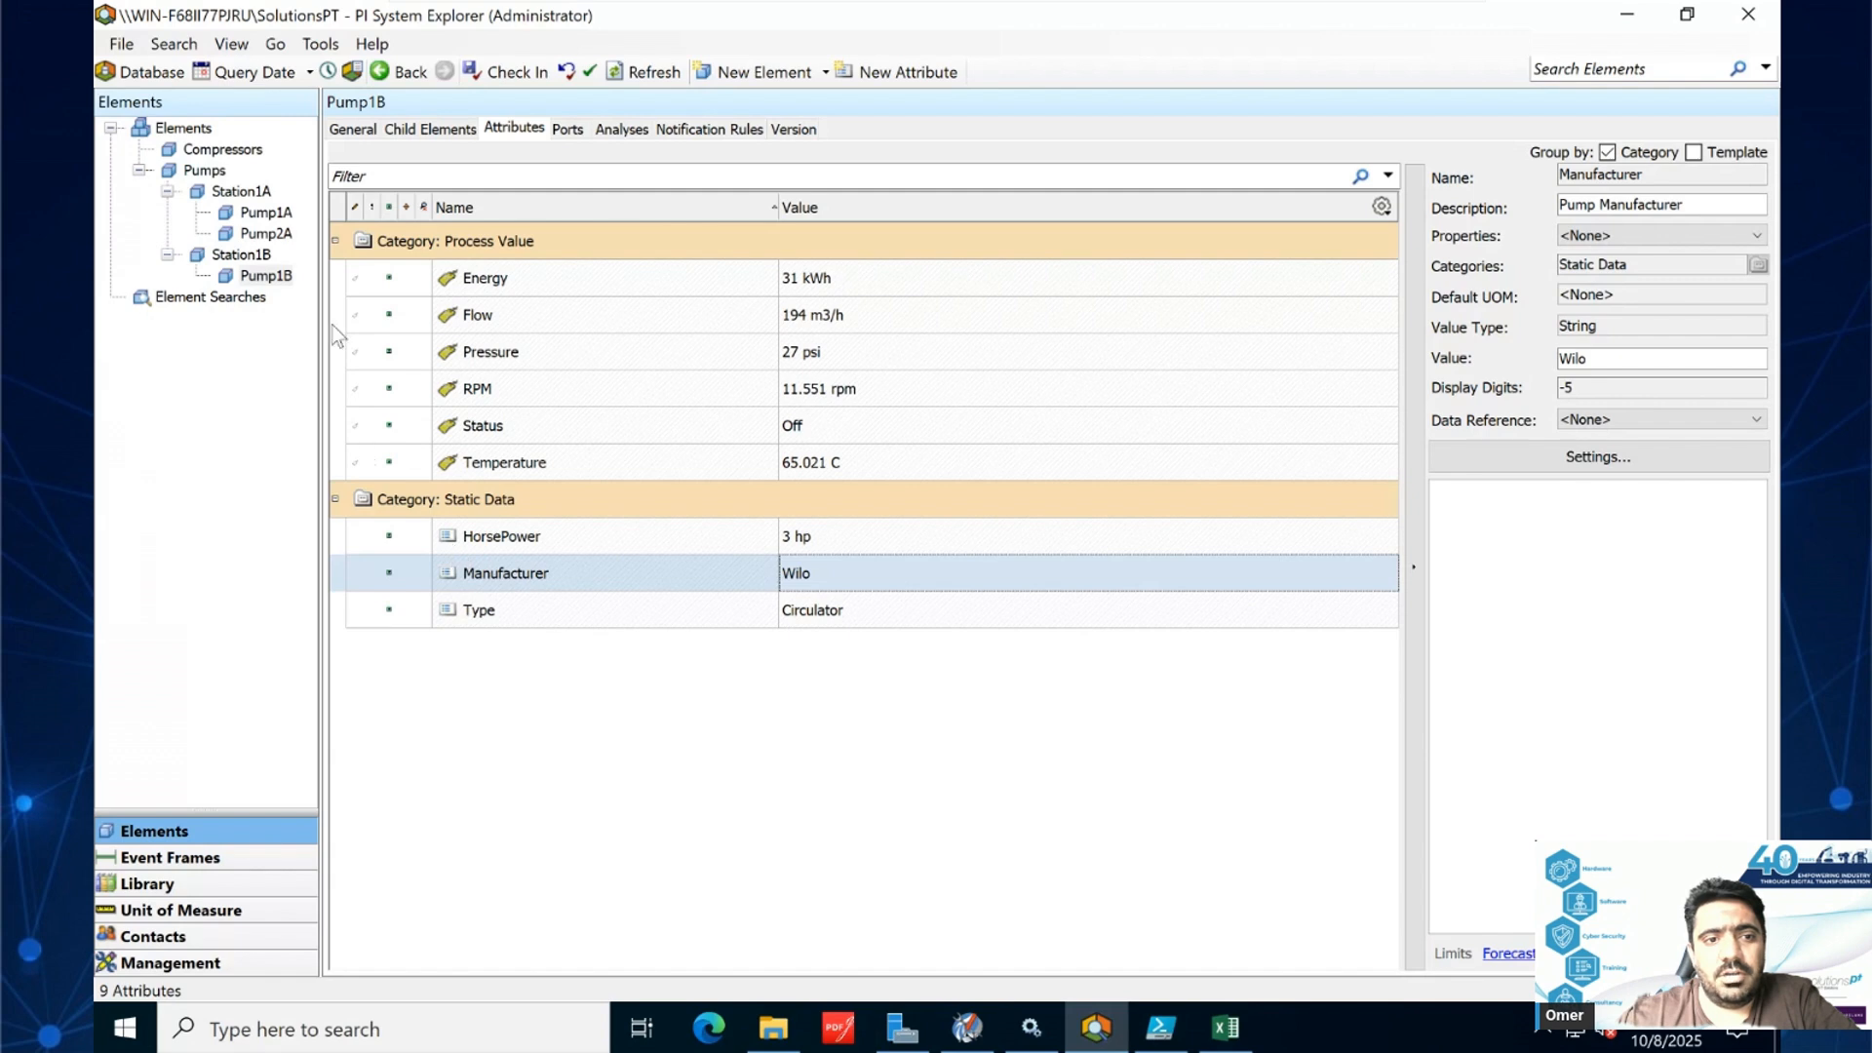
left_click(290, 282)
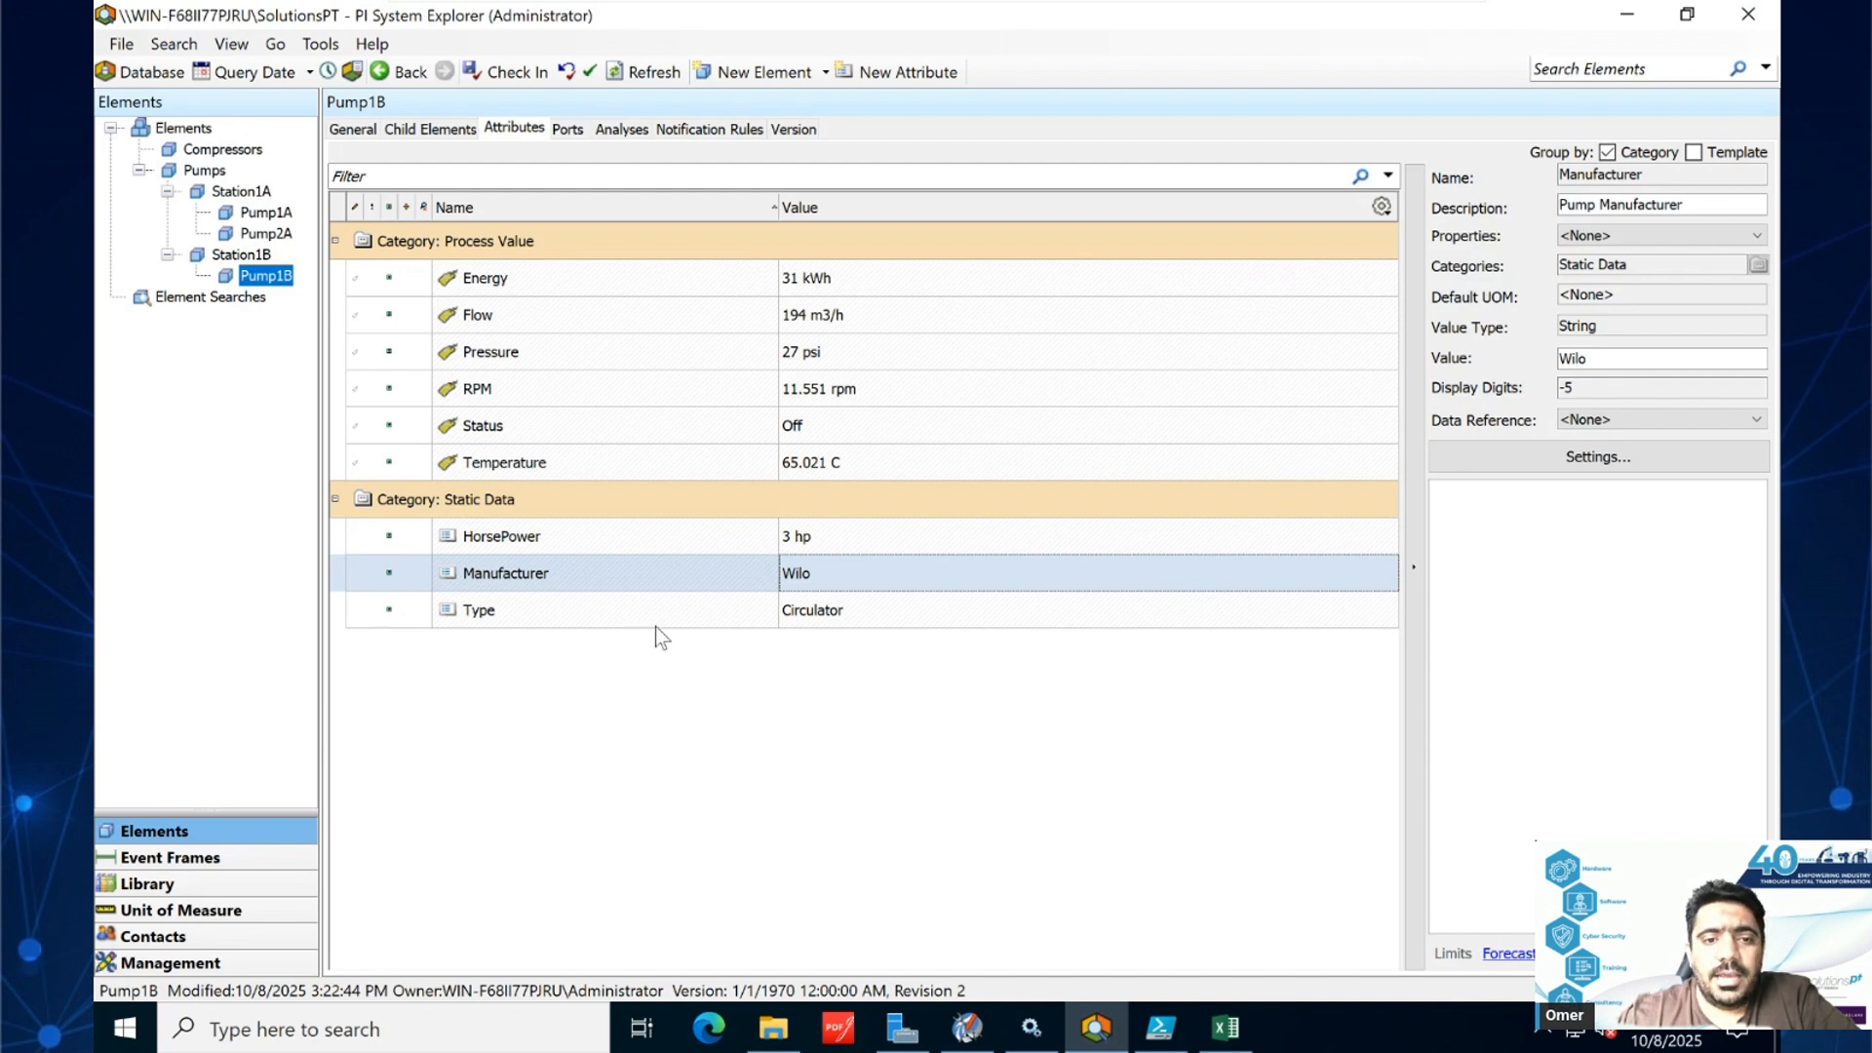
- Set the default UOM of the Temperature attribute in Pump_Template to degree Celsius
left_click(664, 458)
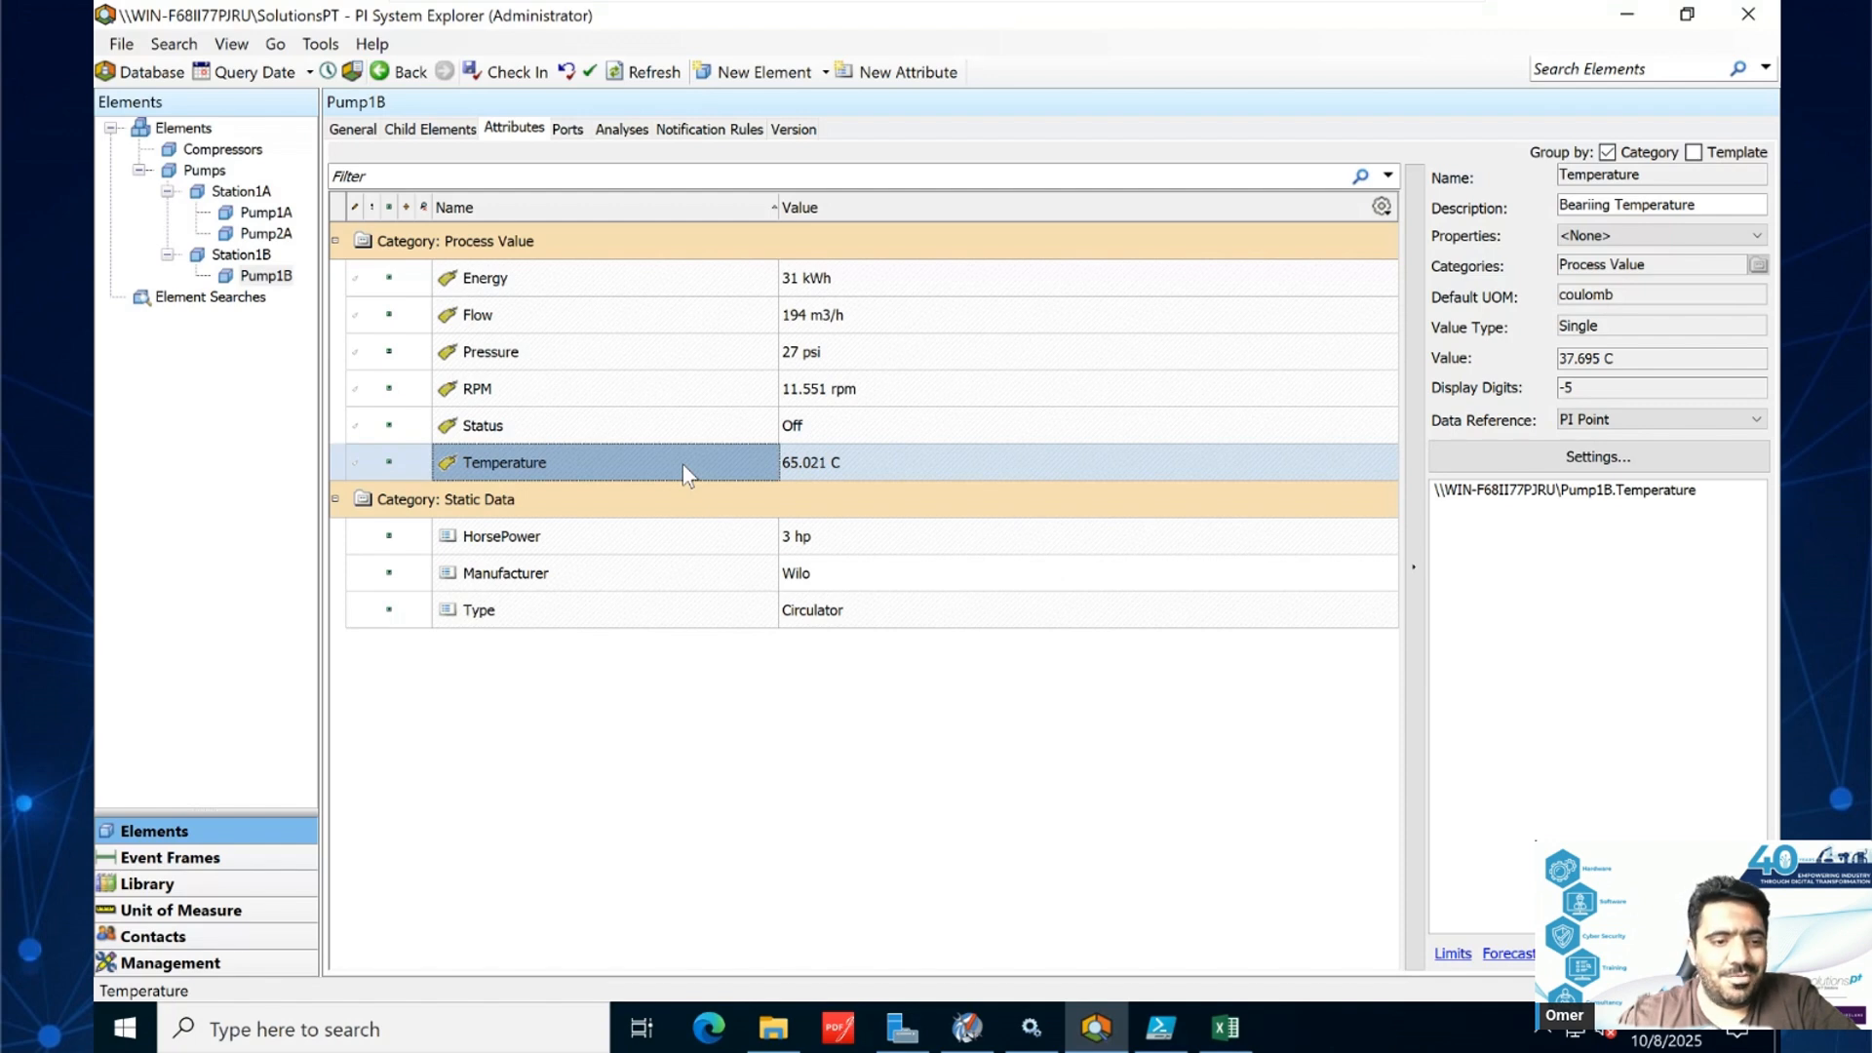
left_click(224, 870)
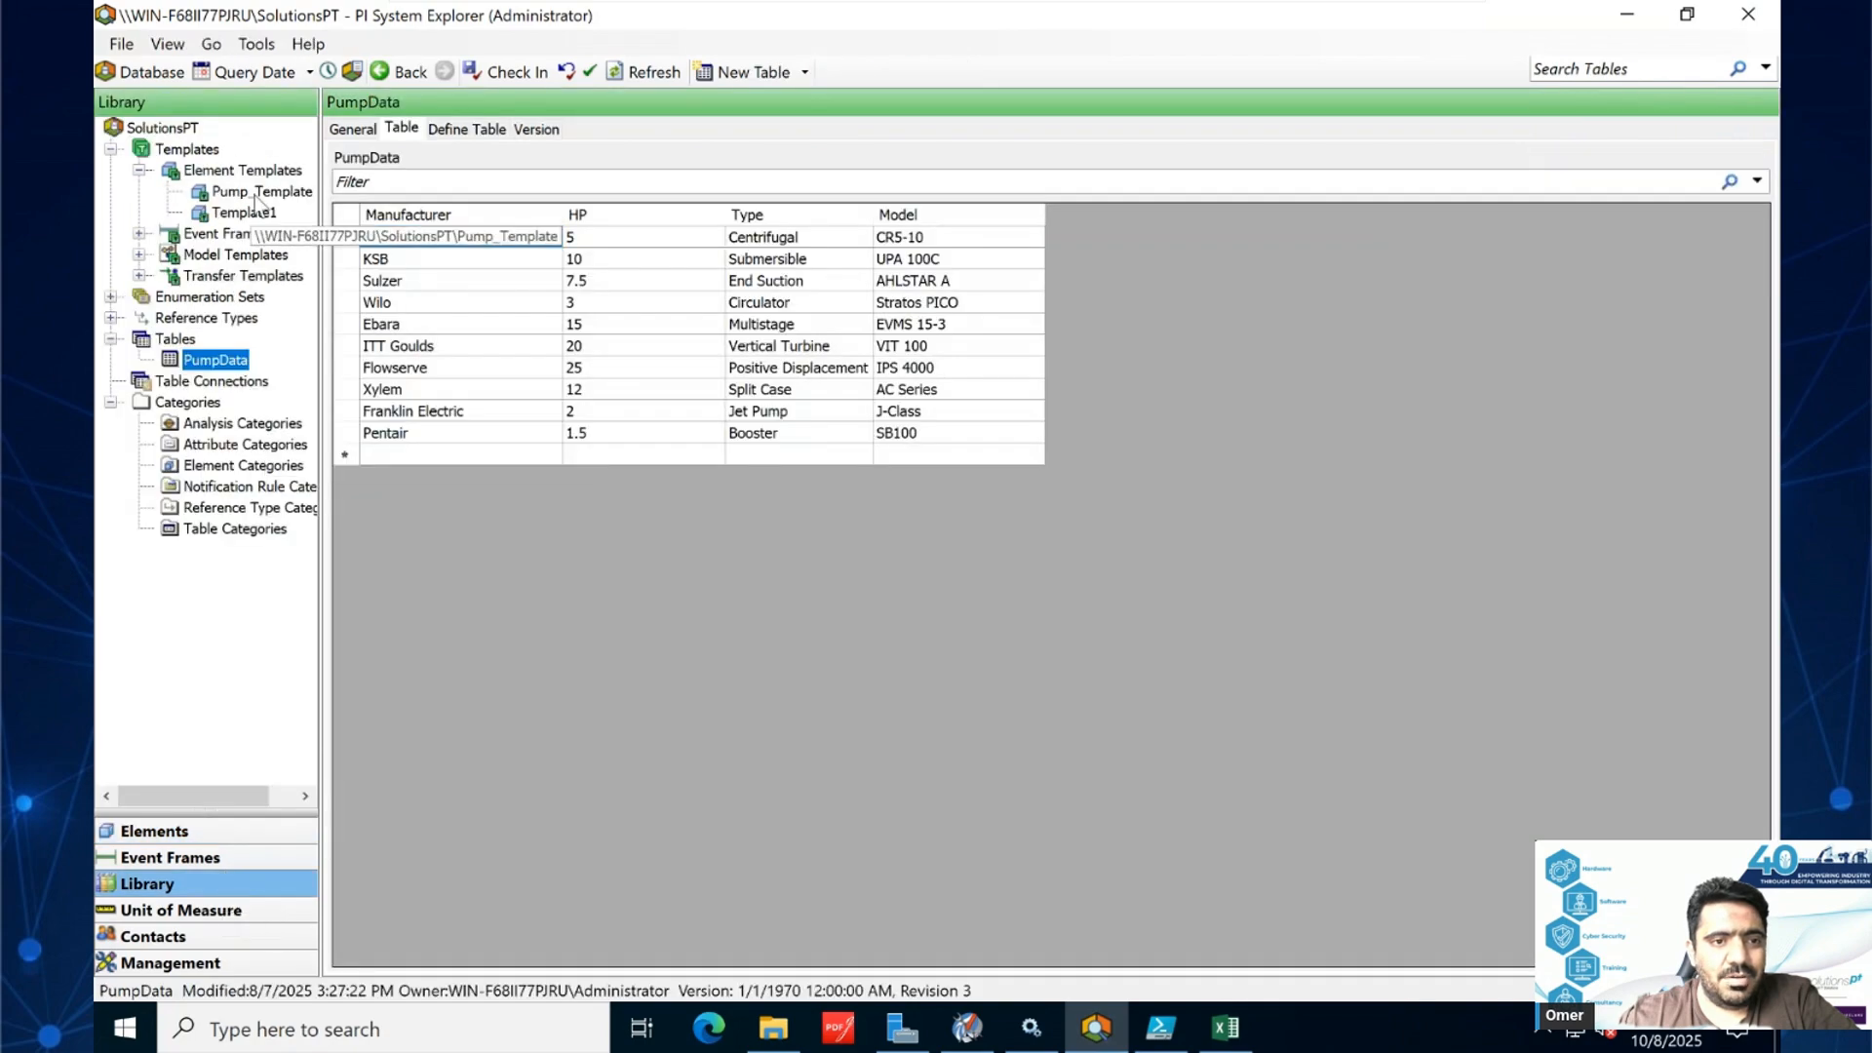
left_click(253, 192)
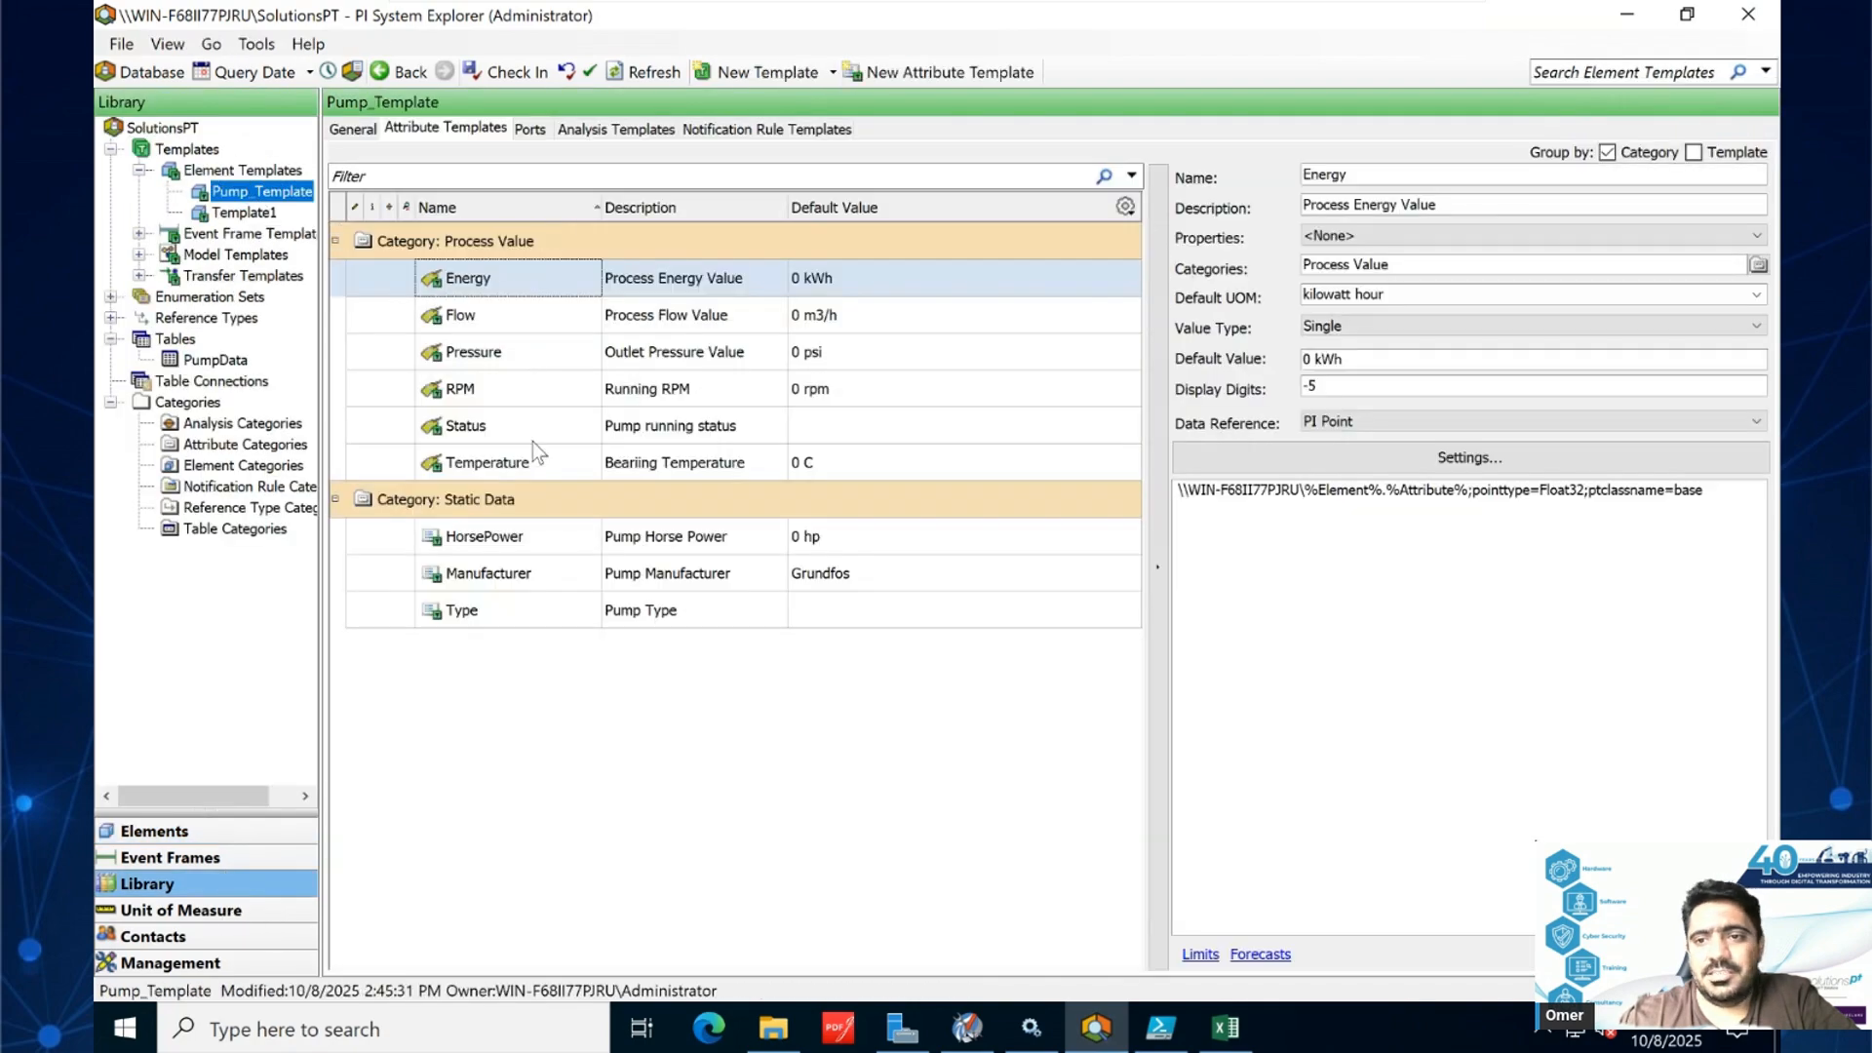
left_click(532, 462)
left_click(1756, 297)
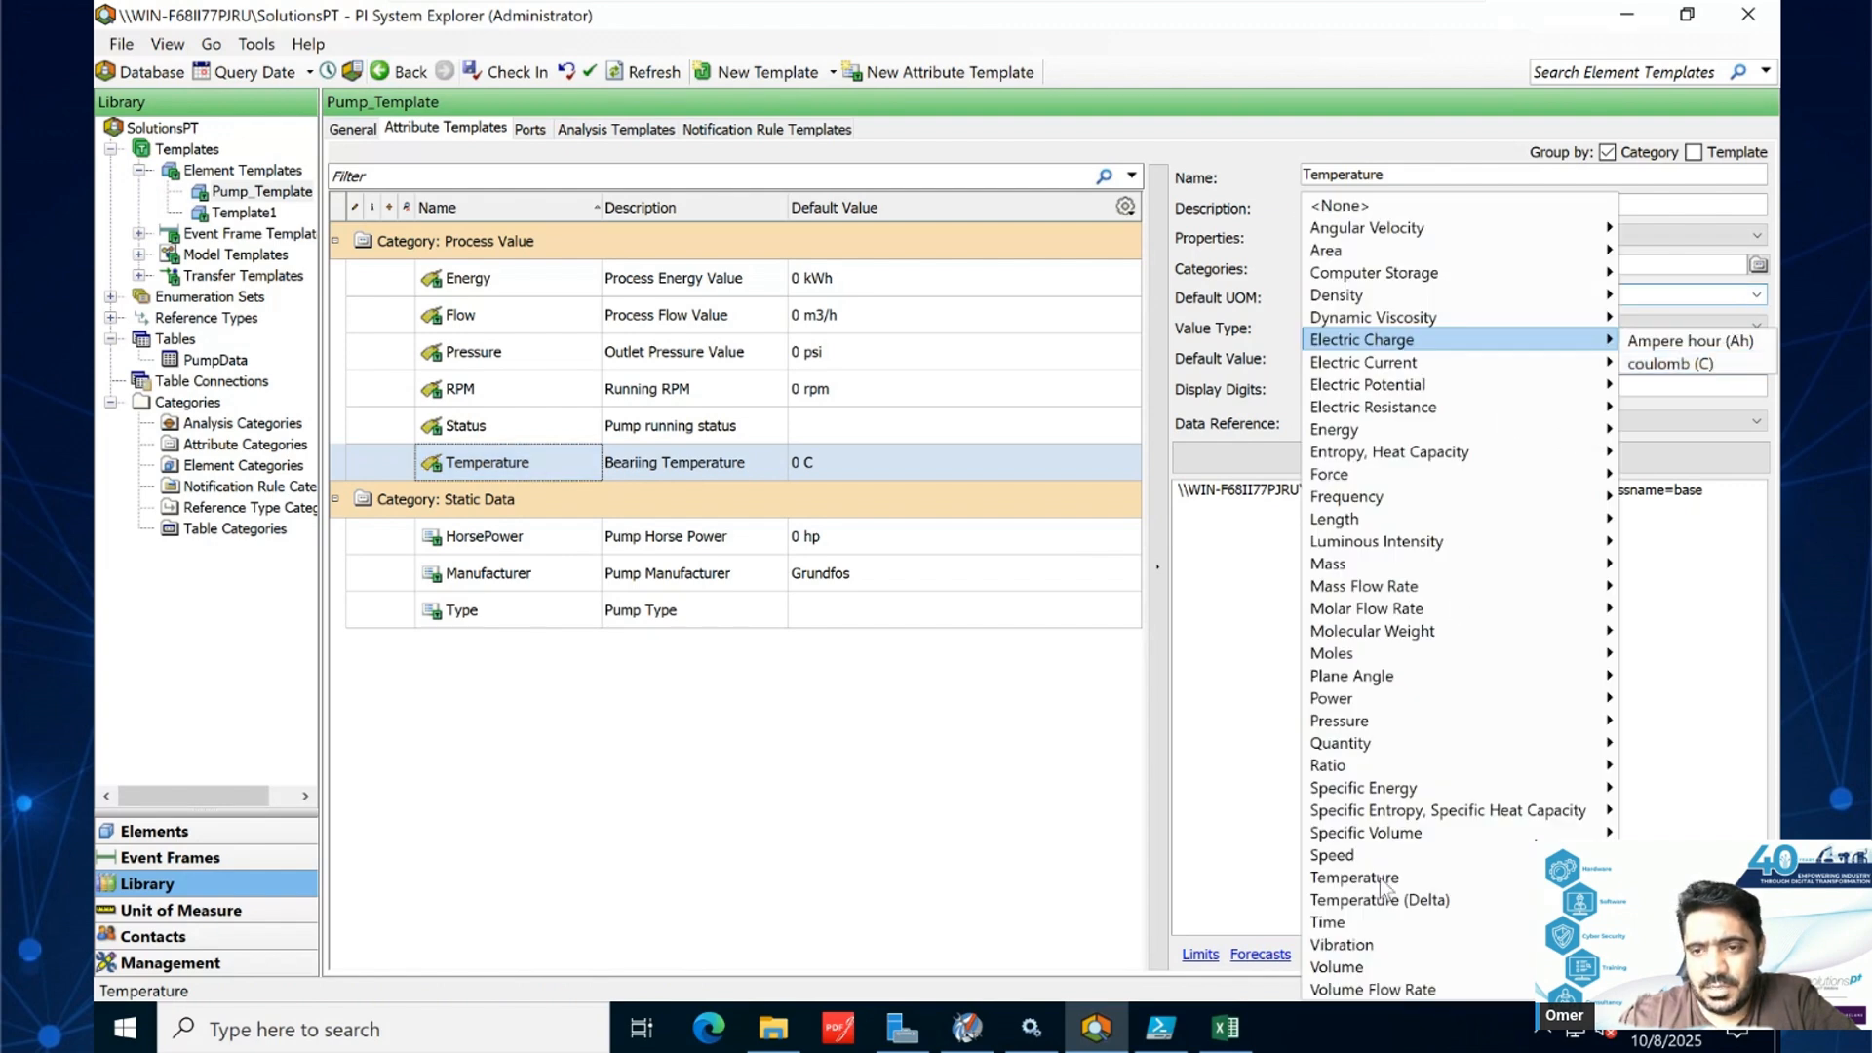
mouse_move(1385, 877)
left_click(1277, 889)
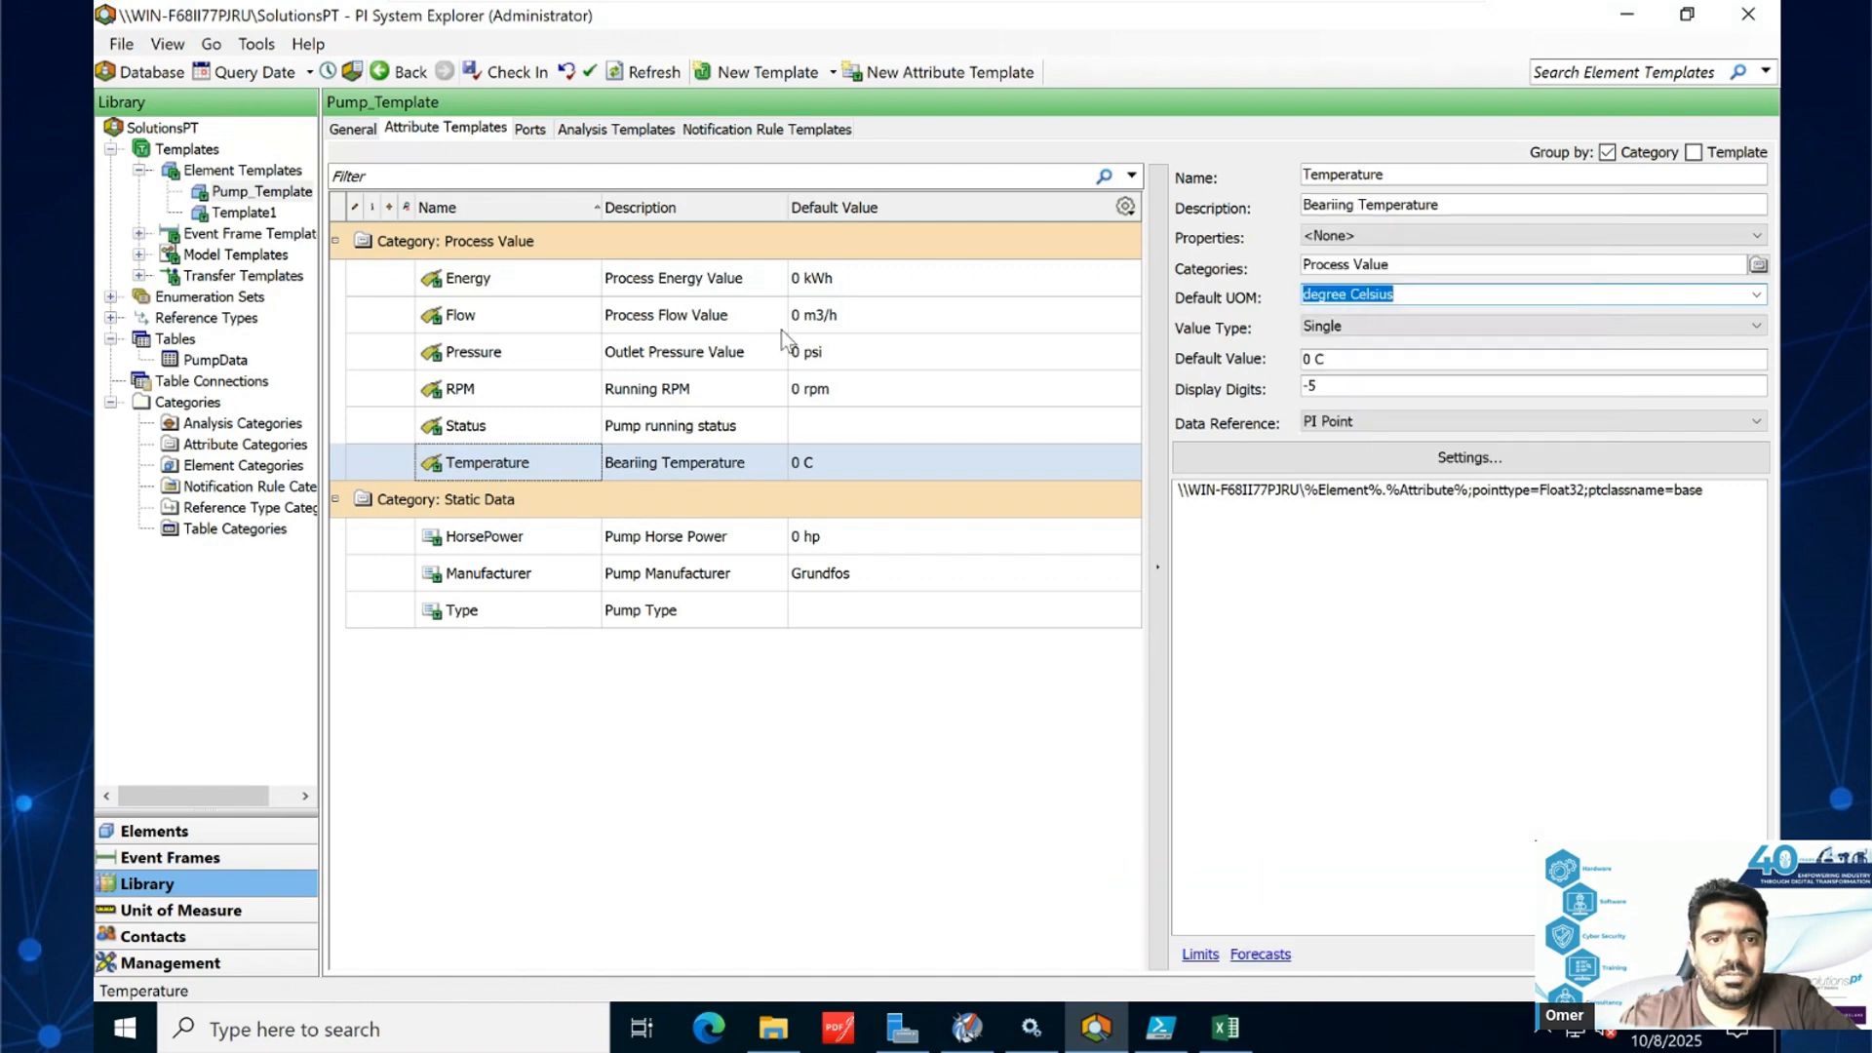
- Check in the edited Pump_Template and apply the outstanding changes to the SolutionsPT database
left_click(640, 76)
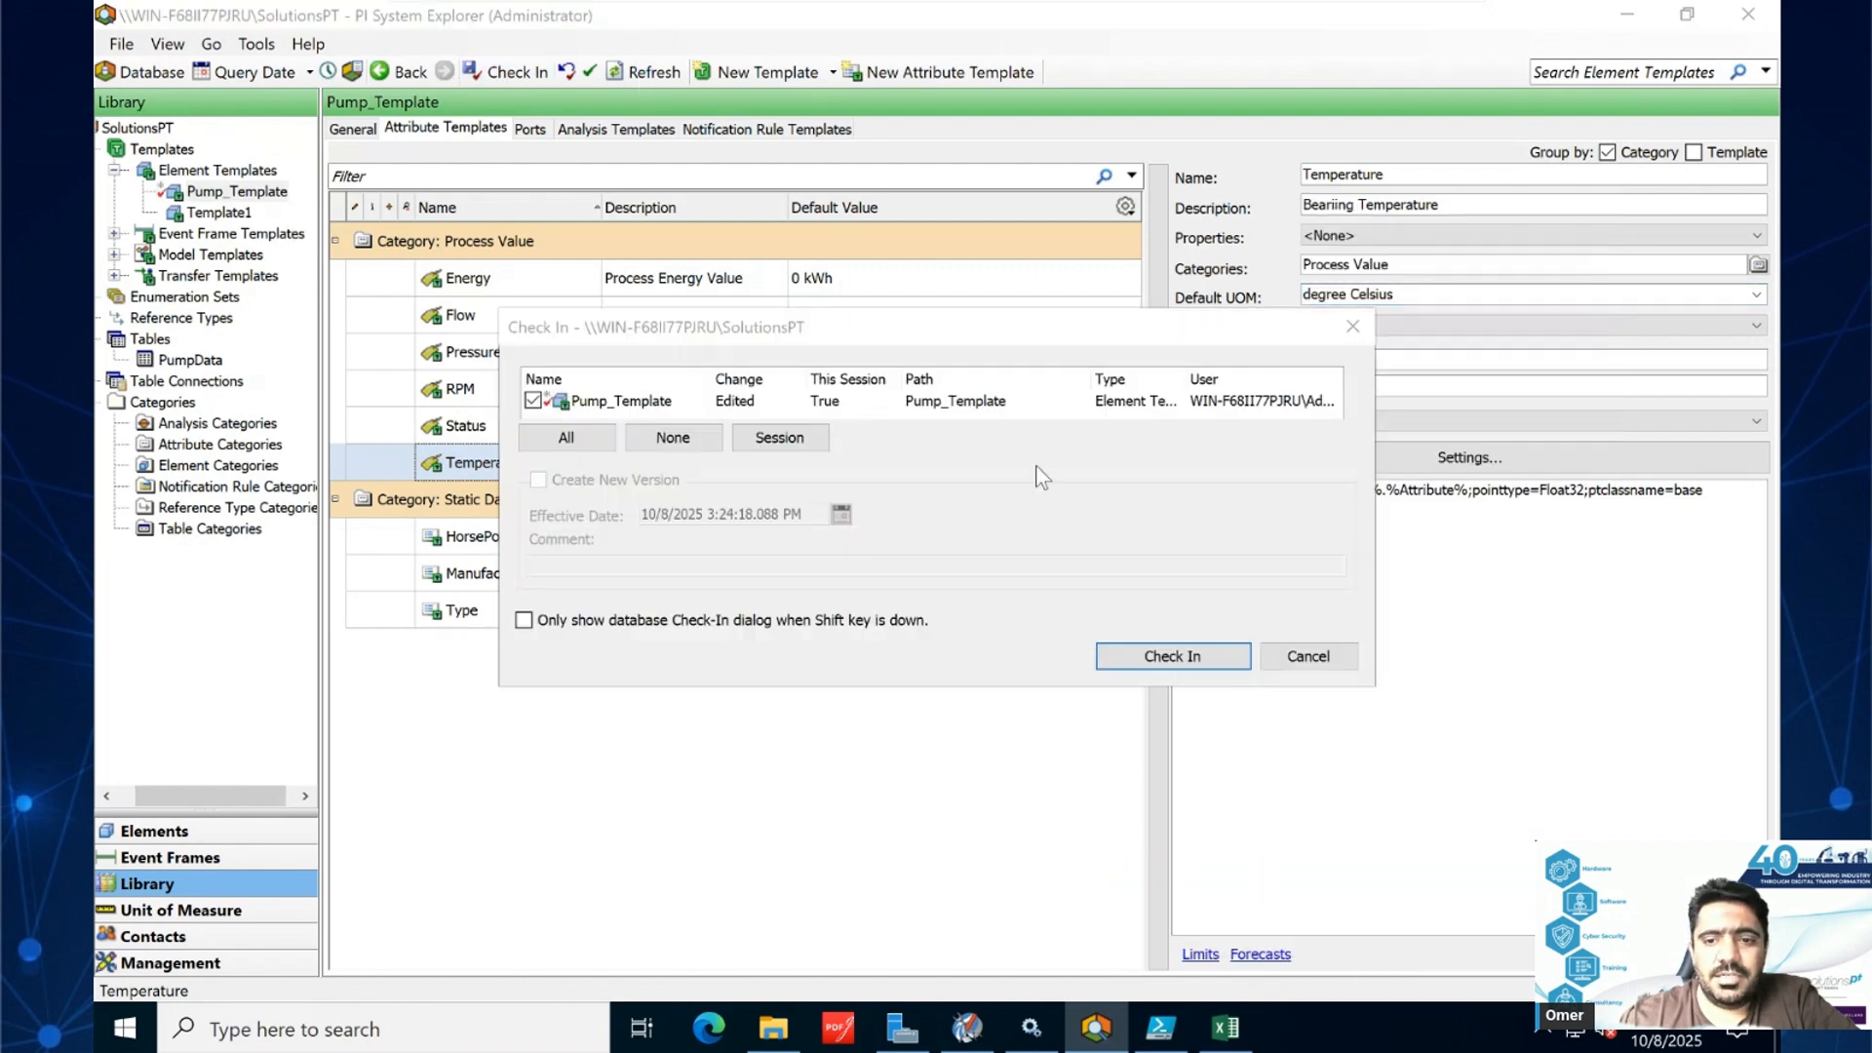
left_click(1114, 653)
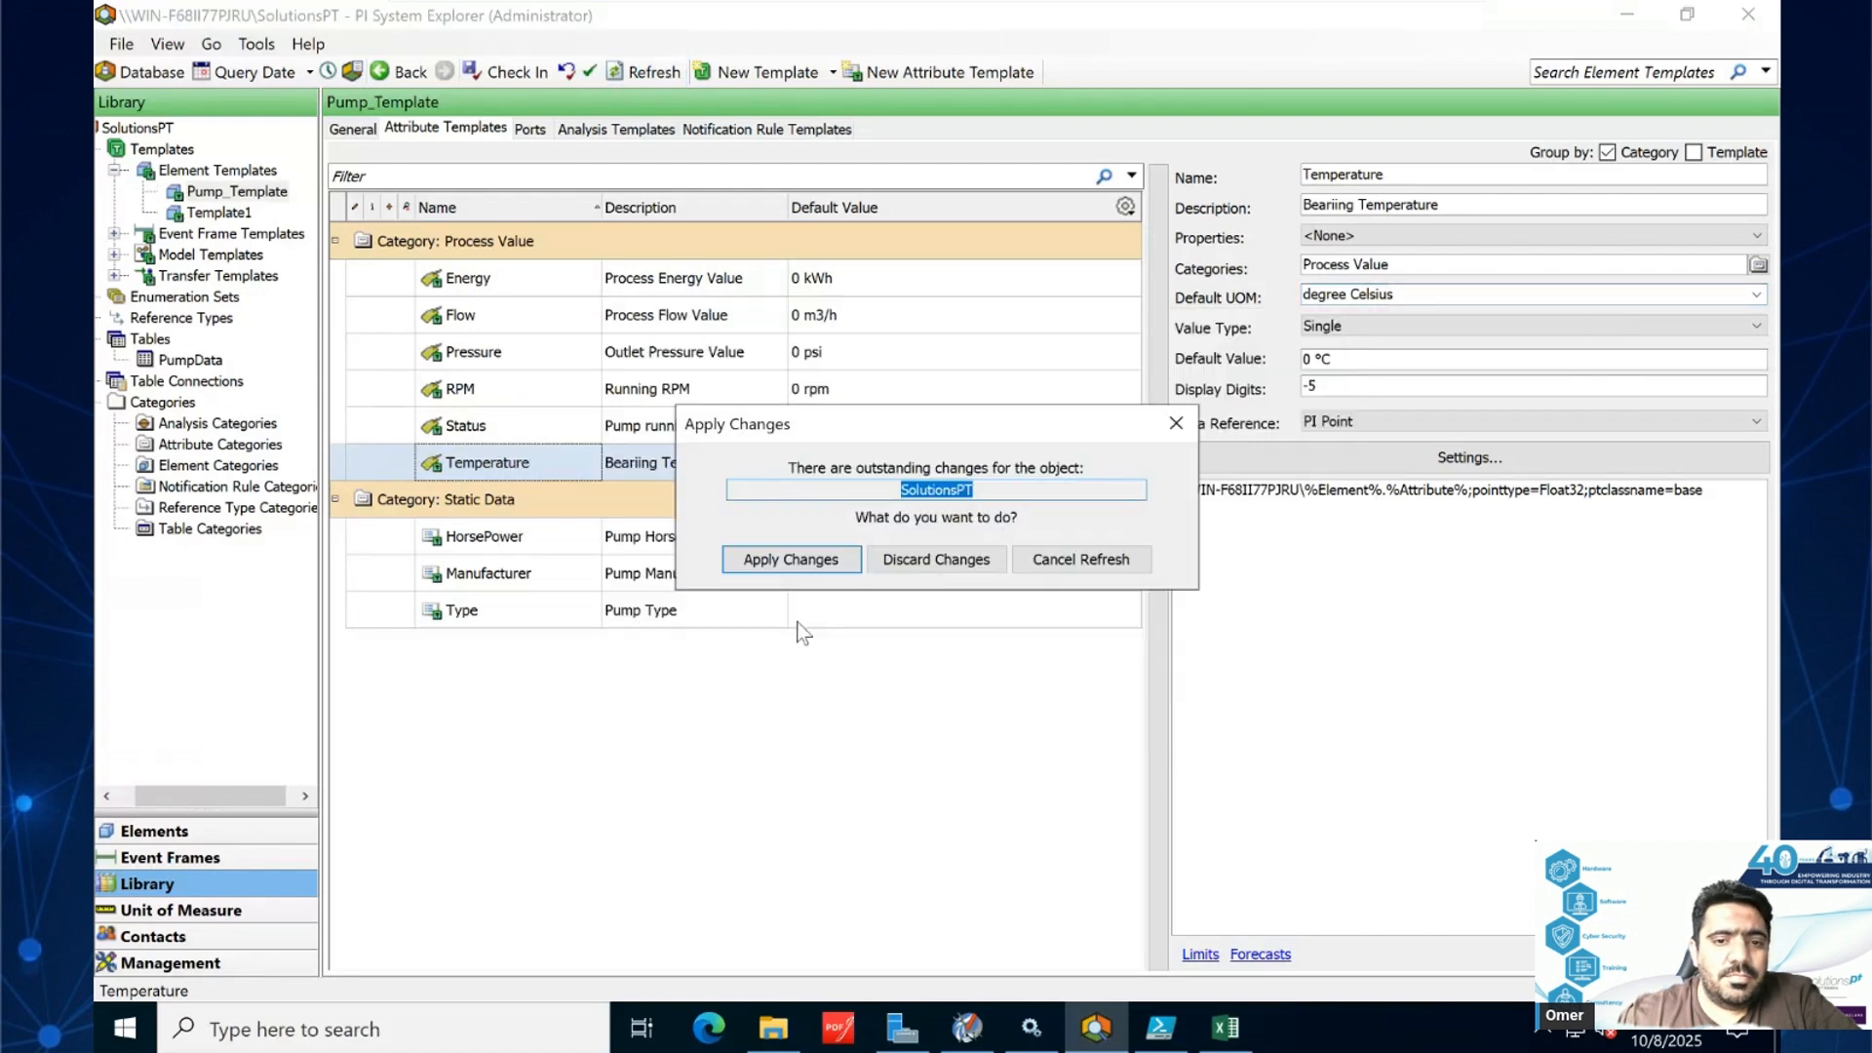
left_click(791, 559)
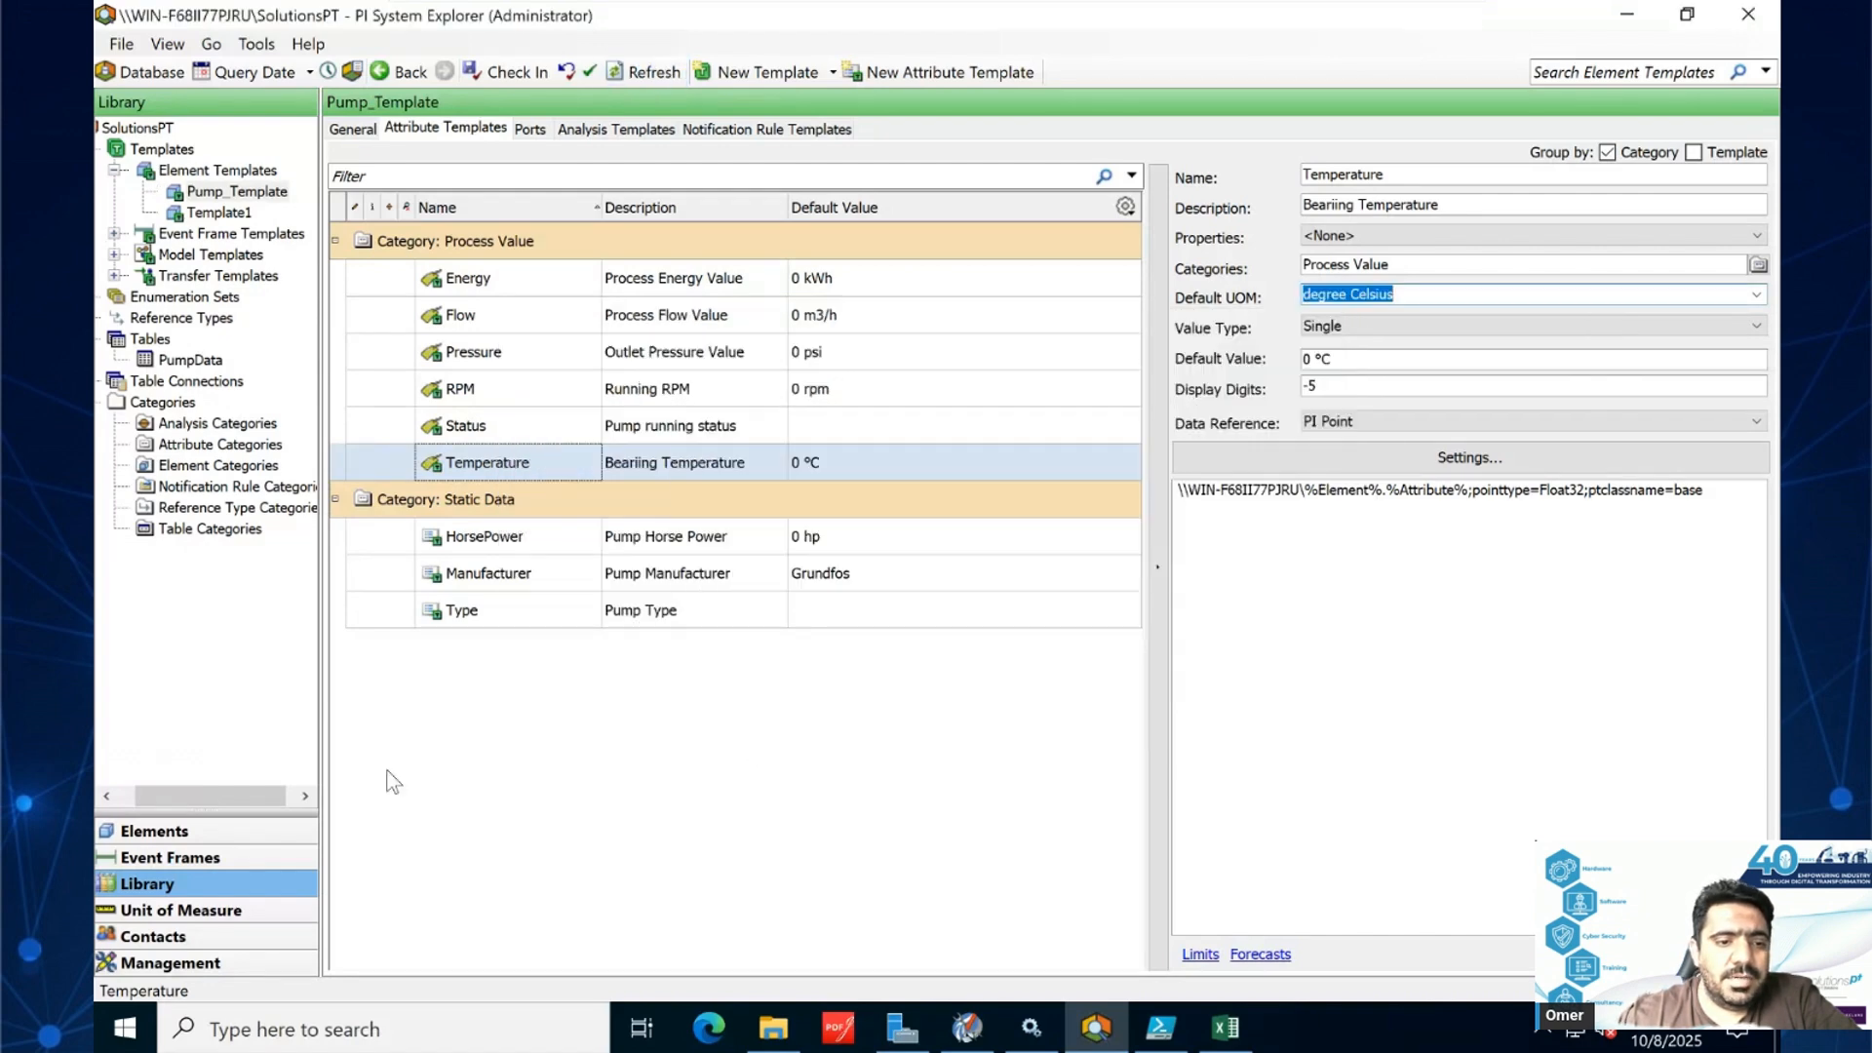
- Return to Pump1B's attributes and inspect its Temperature value with unit, time stamp and quality
left_click(236, 839)
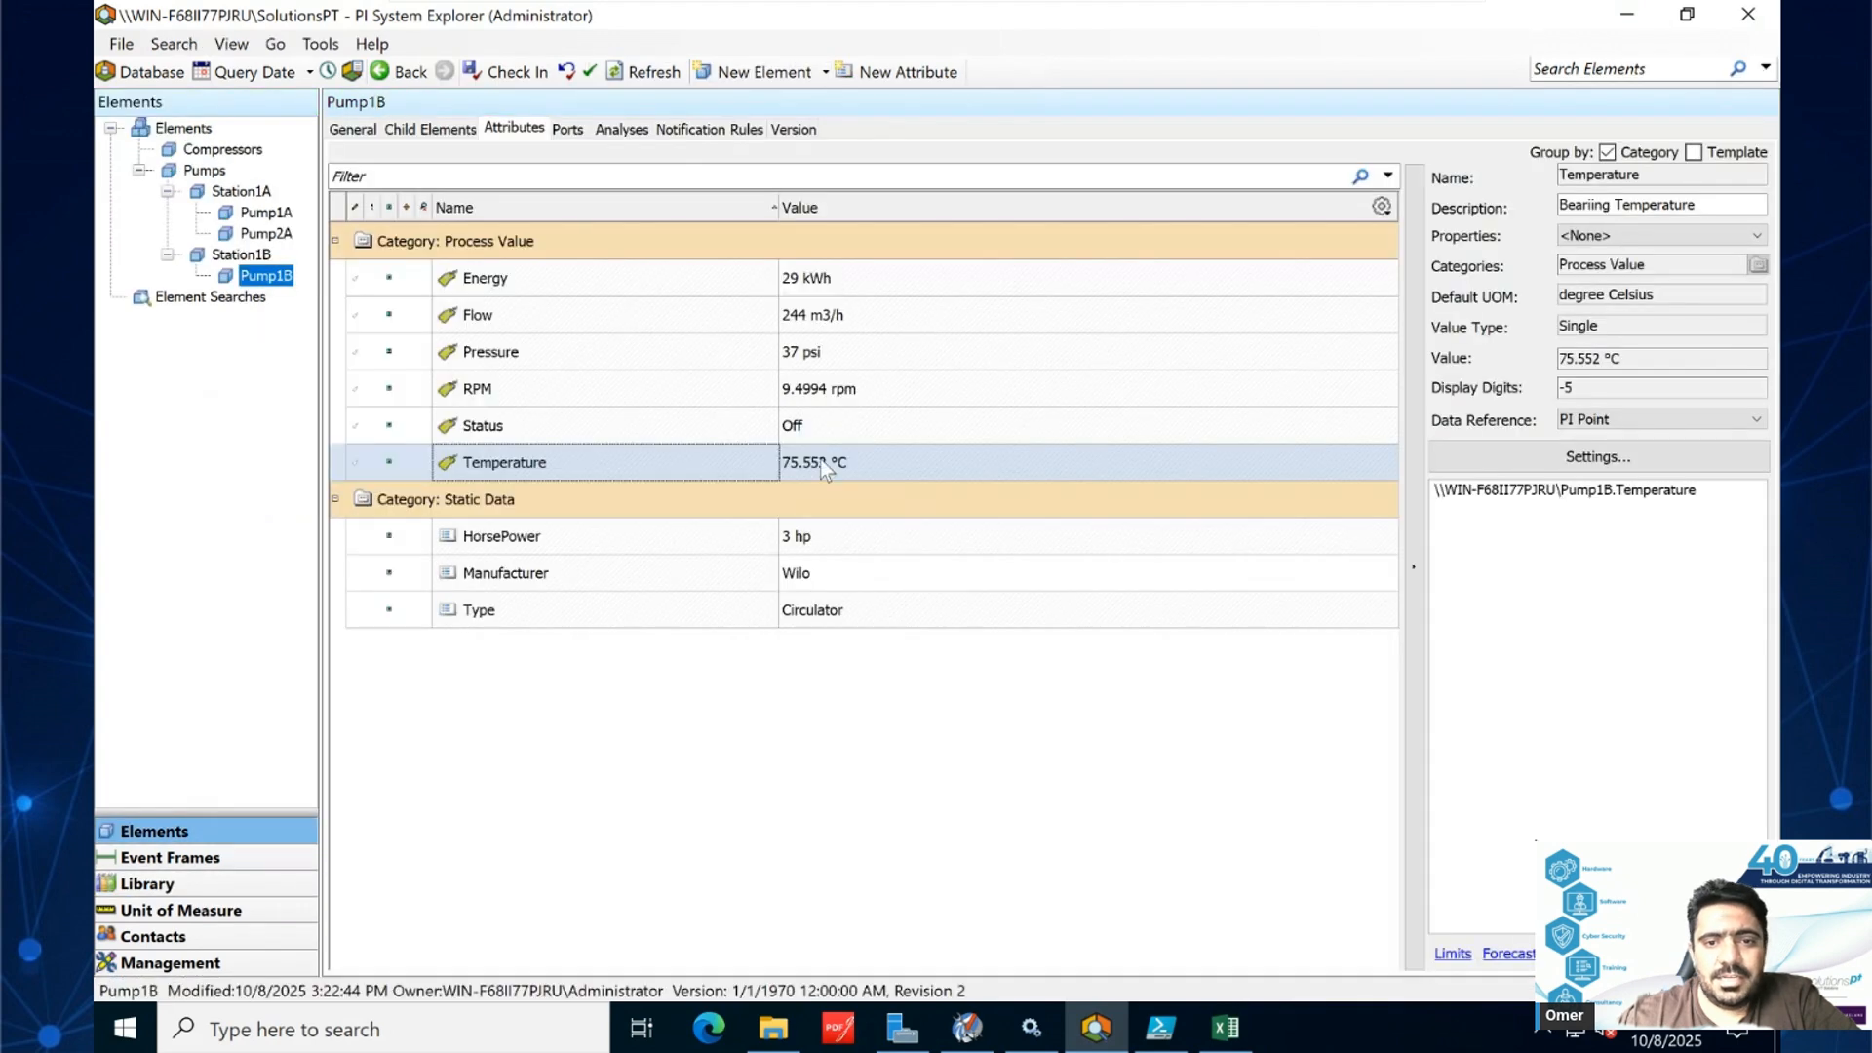
left_click(898, 475)
mouse_move(898, 475)
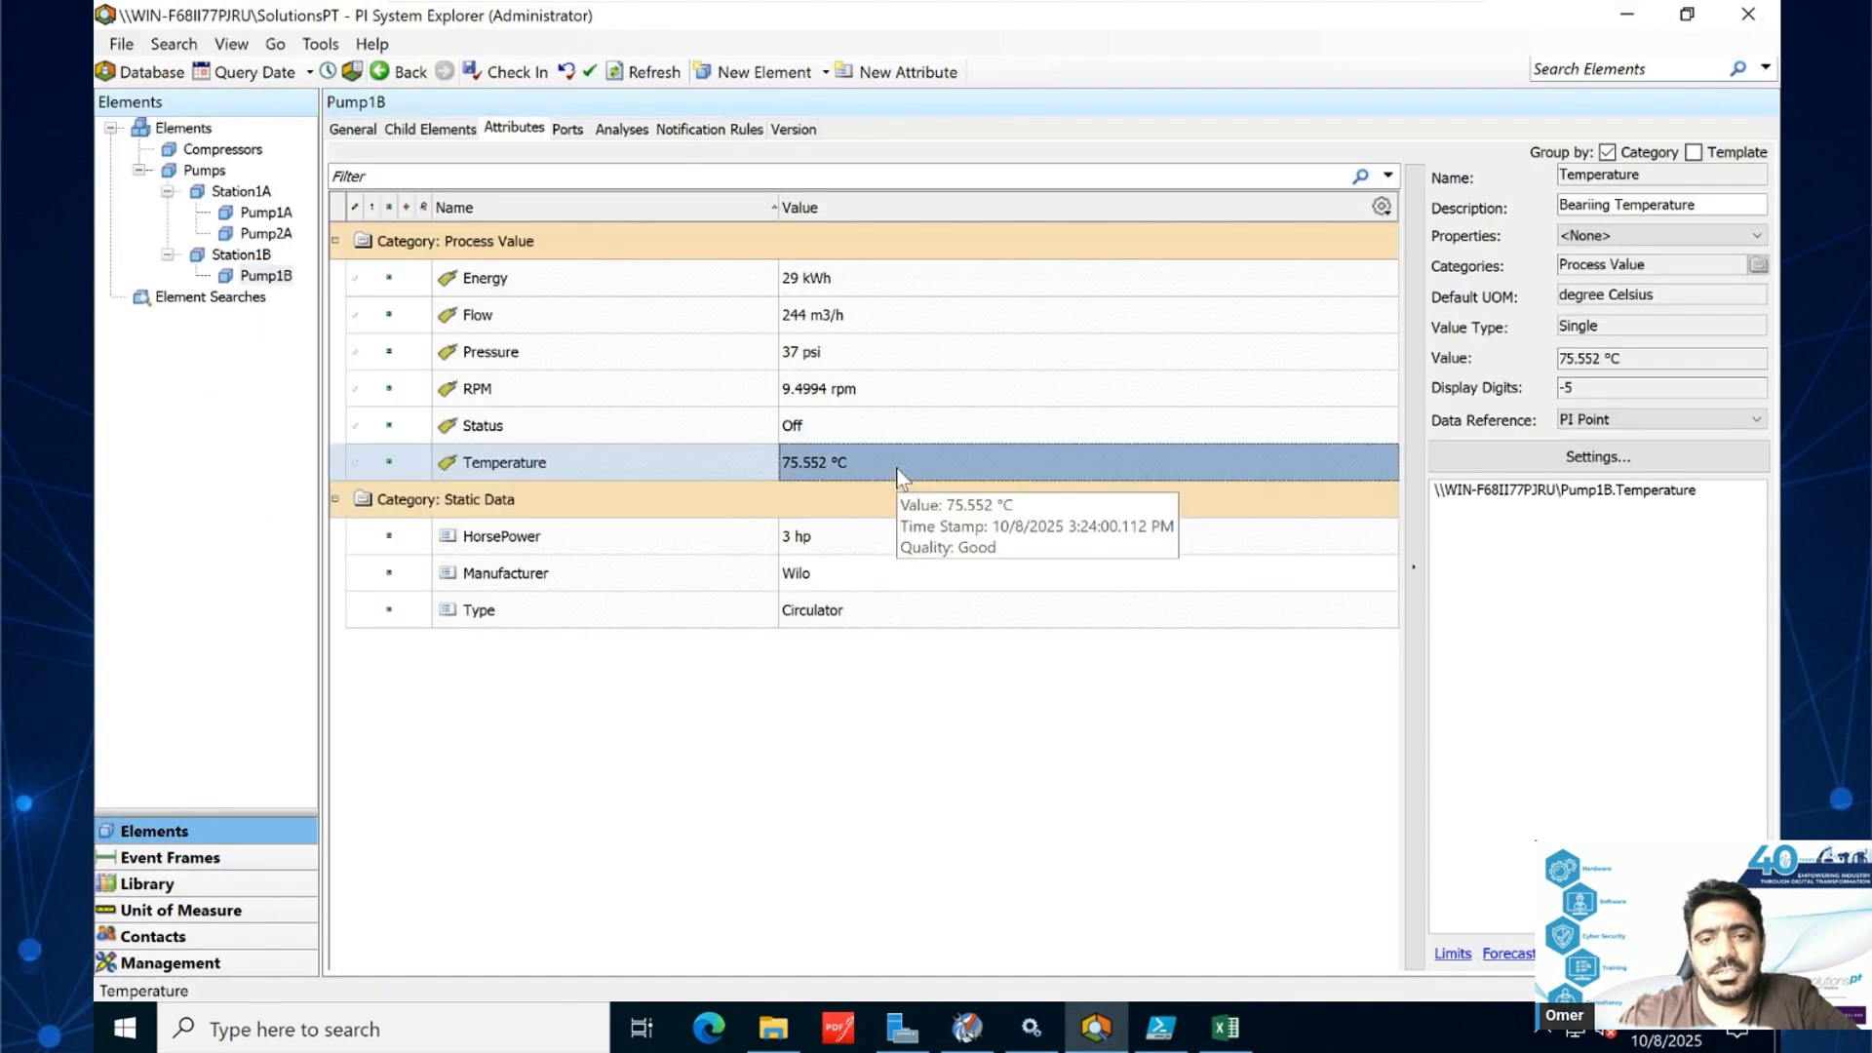